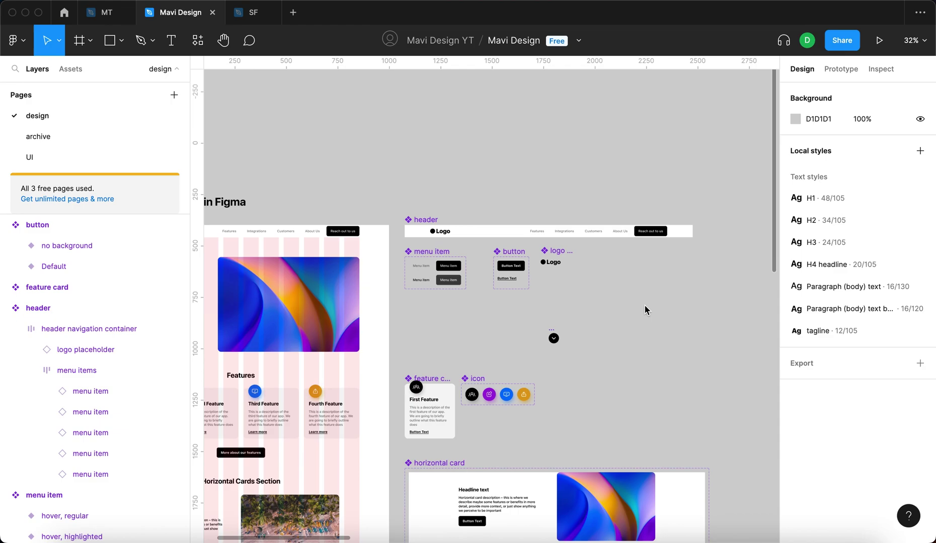
# - Examine the header, menu item and button components beside the homepage frame
pyautogui.scroll(4, 617, 268)
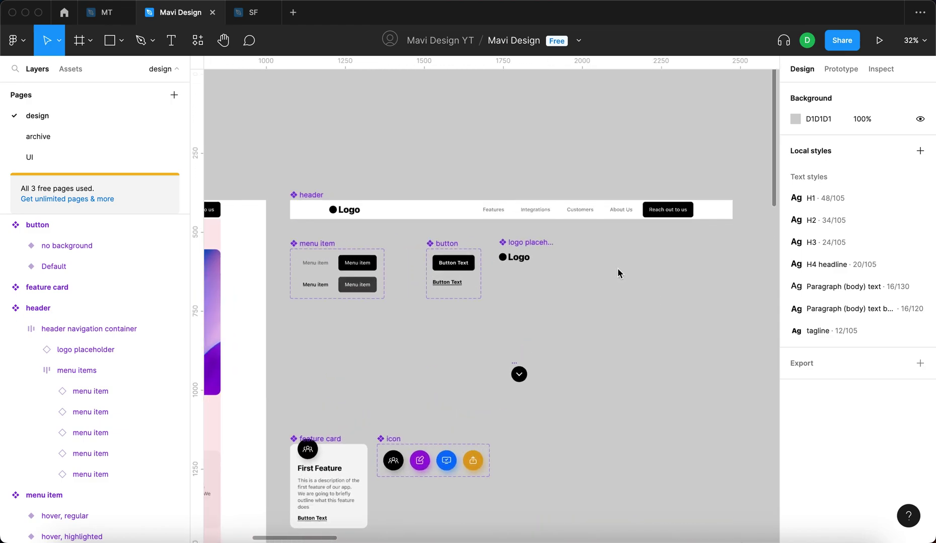
pyautogui.click(295, 193)
pyautogui.click(340, 344)
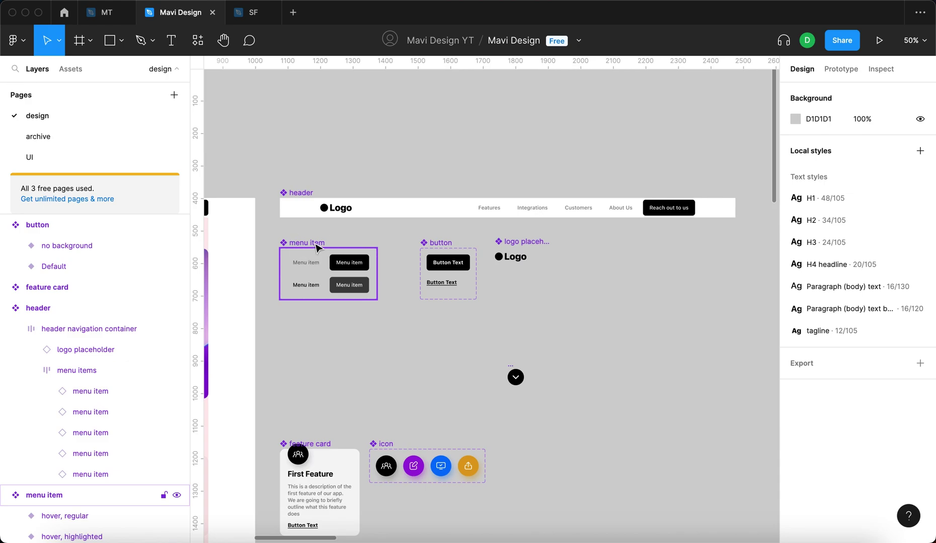
pyautogui.click(317, 248)
pyautogui.click(652, 374)
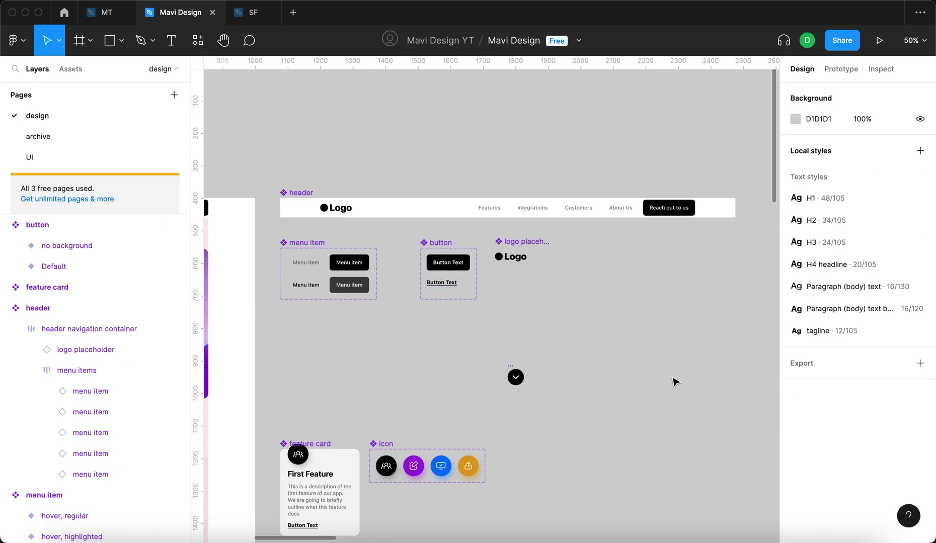
pyautogui.scroll(-10, 661, 340)
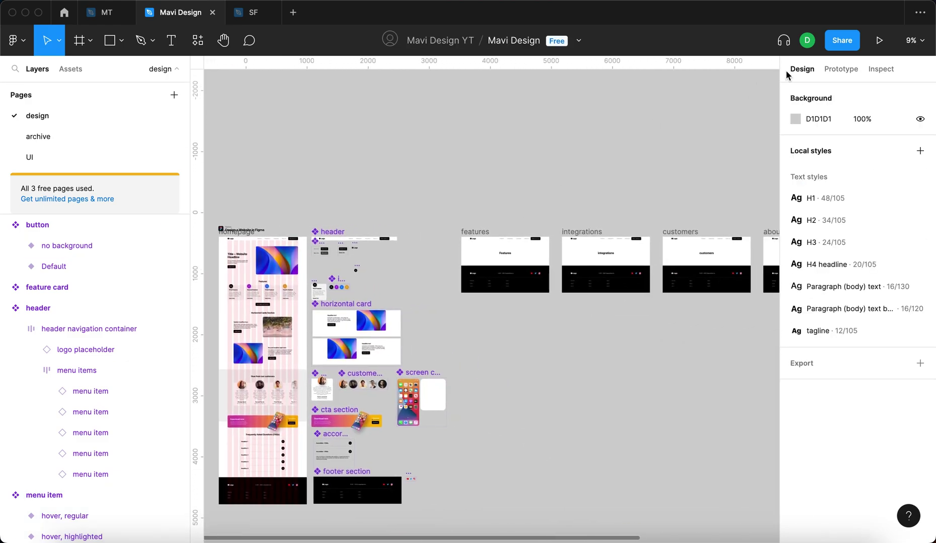
# - Show the prototype connections and trace the header's links to the features, integrations, customers, about us and contact us pages
pyautogui.click(840, 69)
pyautogui.scroll(5, 390, 220)
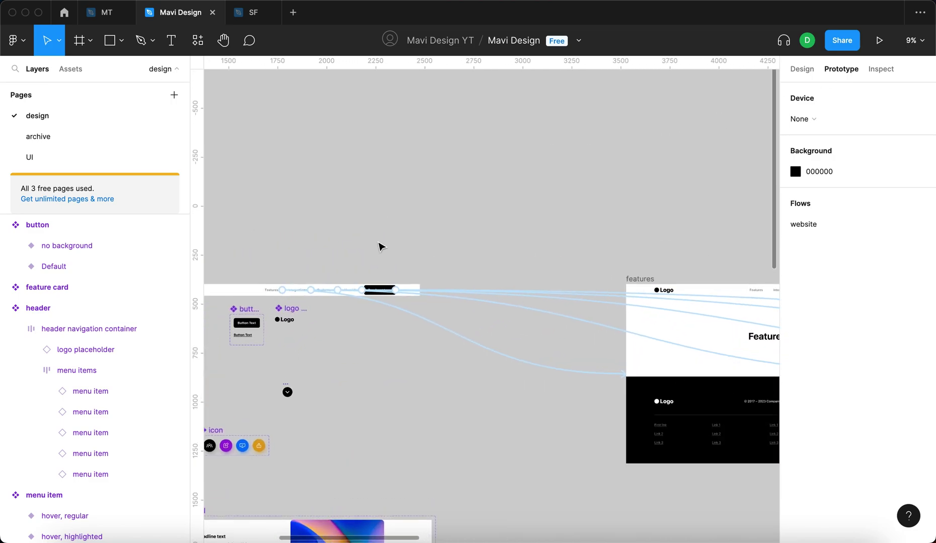
pyautogui.click(389, 307)
pyautogui.click(575, 219)
pyautogui.scroll(-8, 575, 220)
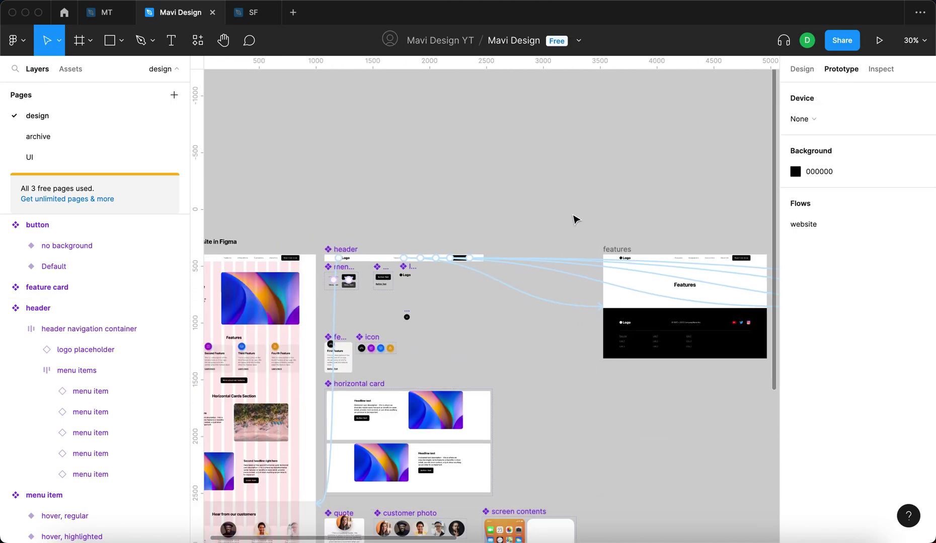
pyautogui.hscroll(4, 589, 152)
pyautogui.moveTo(589, 152); pyautogui.dragTo(413, 178)
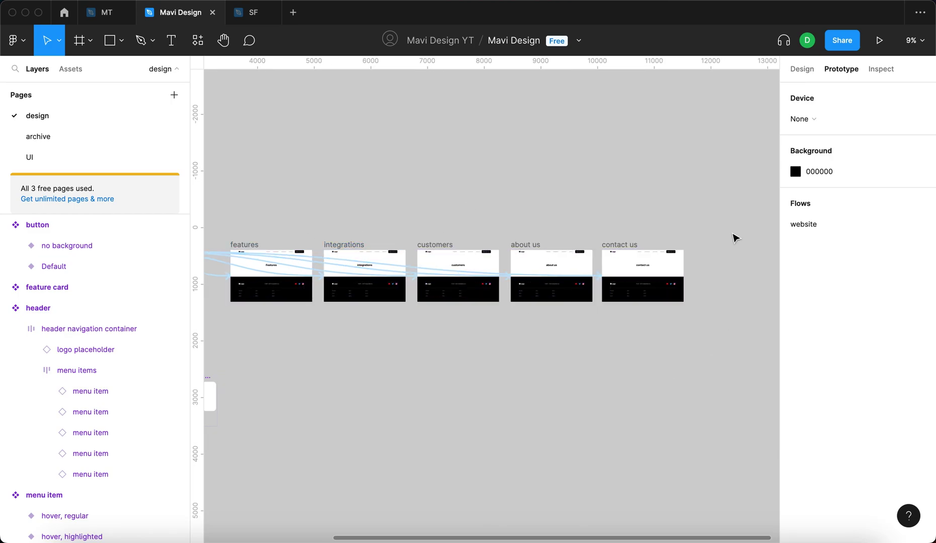
pyautogui.scroll(5, 418, 366)
# - Compare the prototype connections of the page header instance, the main header component and the page frames, and return to the design settings
pyautogui.click(331, 222)
pyautogui.hscroll(-10, 403, 201)
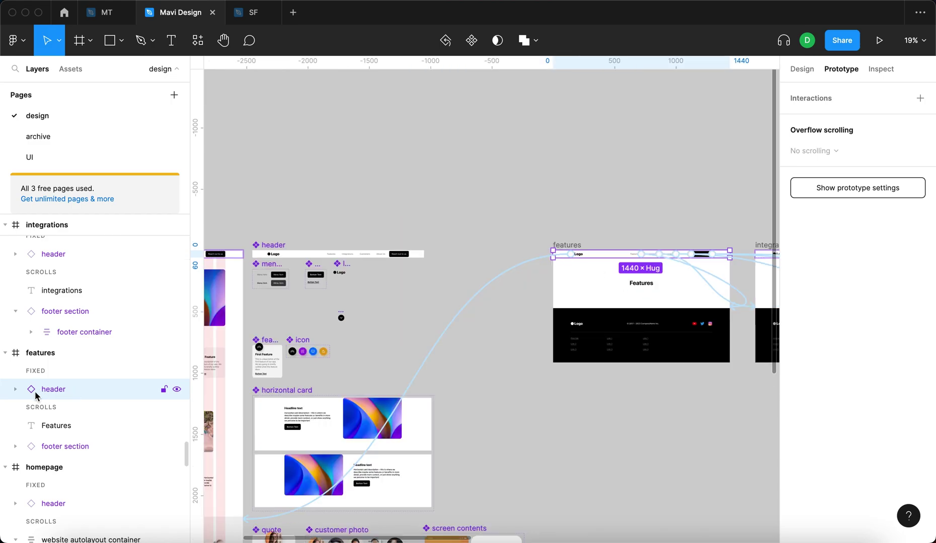
pyautogui.click(420, 254)
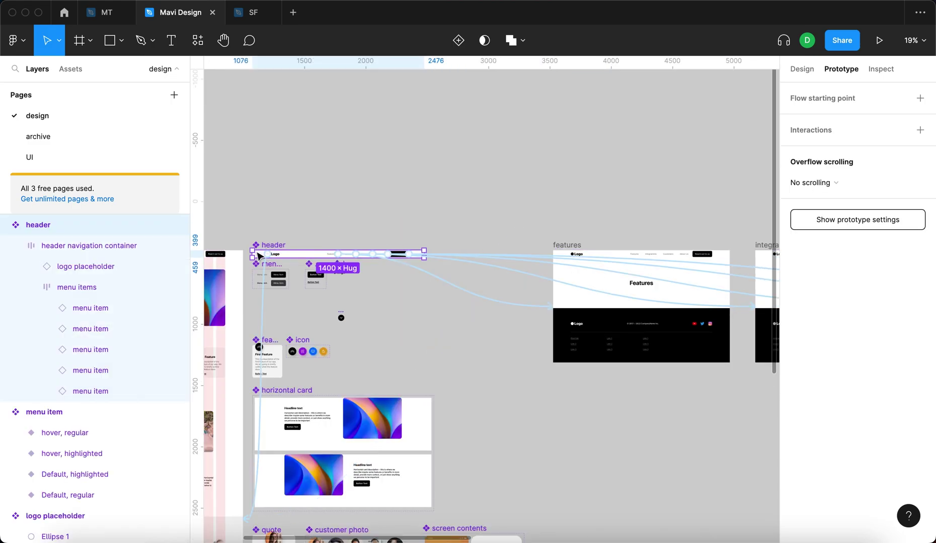
pyautogui.click(567, 245)
pyautogui.moveTo(668, 211); pyautogui.dragTo(376, 213)
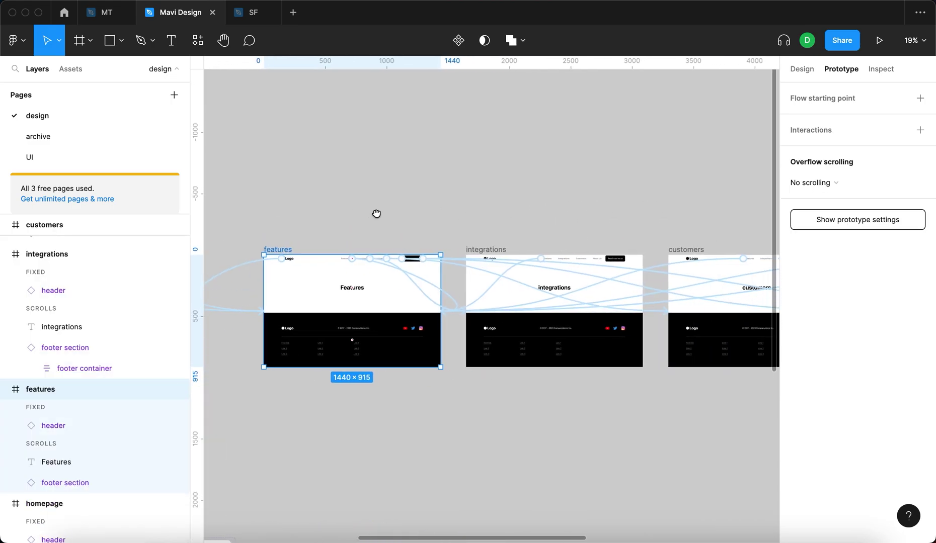
pyautogui.click(487, 249)
pyautogui.click(688, 249)
pyautogui.click(685, 227)
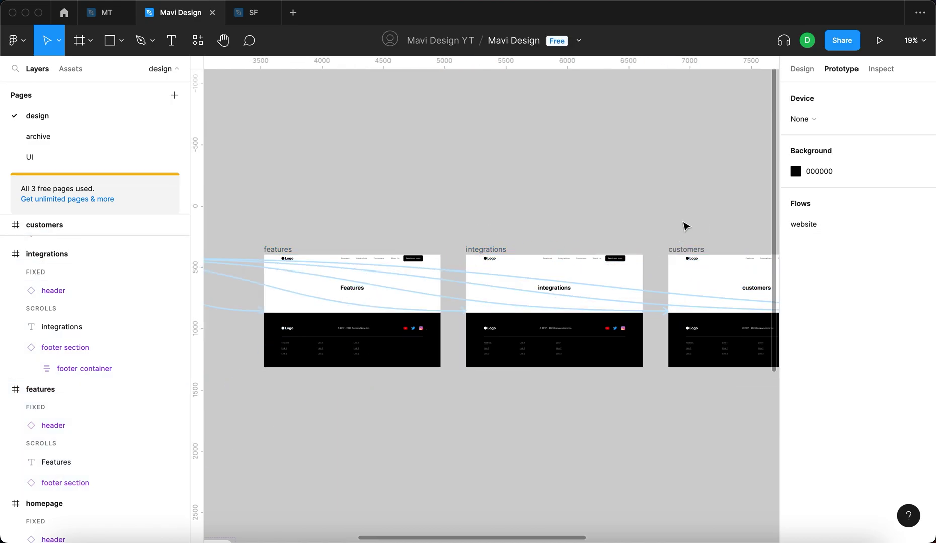
pyautogui.hscroll(-10, 508, 210)
pyautogui.hotkey('alt', '8')
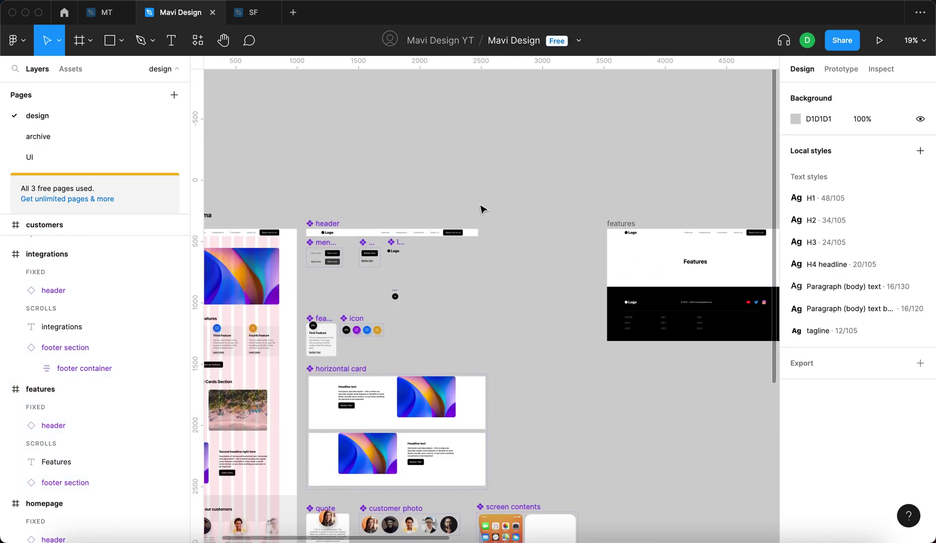
# - Examine the main header component and the variants of the menu item component set
pyautogui.scroll(5, 335, 247)
pyautogui.click(384, 250)
pyautogui.scroll(-2, 421, 255)
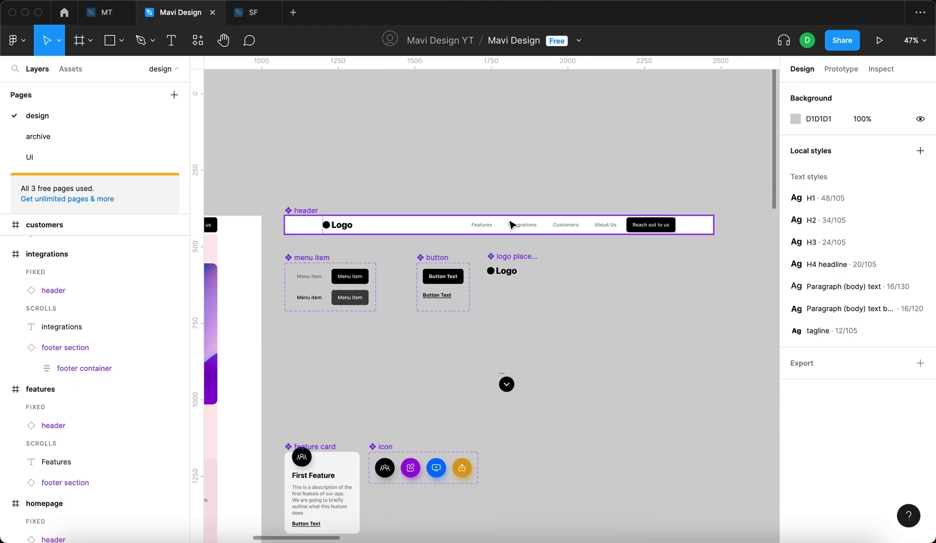
pyautogui.click(584, 324)
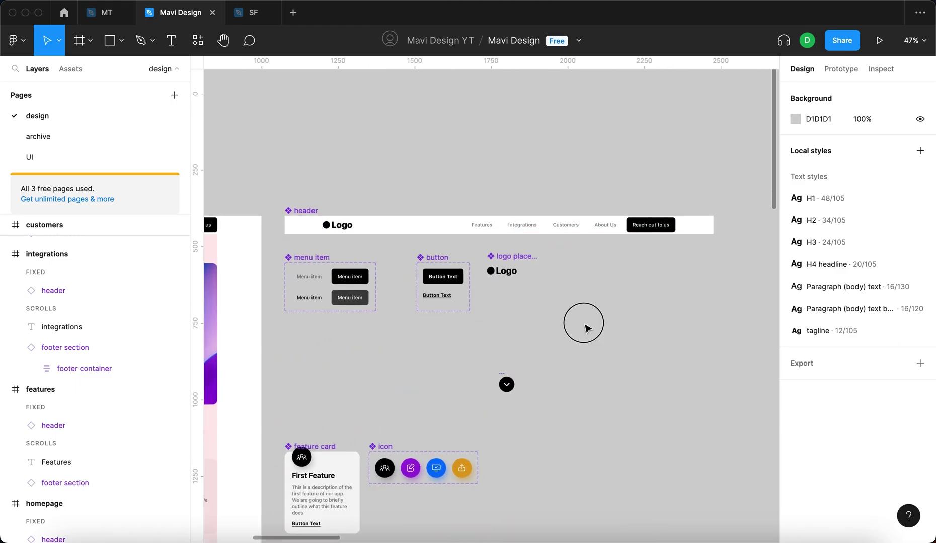
pyautogui.moveTo(260, 171); pyautogui.dragTo(605, 275)
pyautogui.click(647, 315)
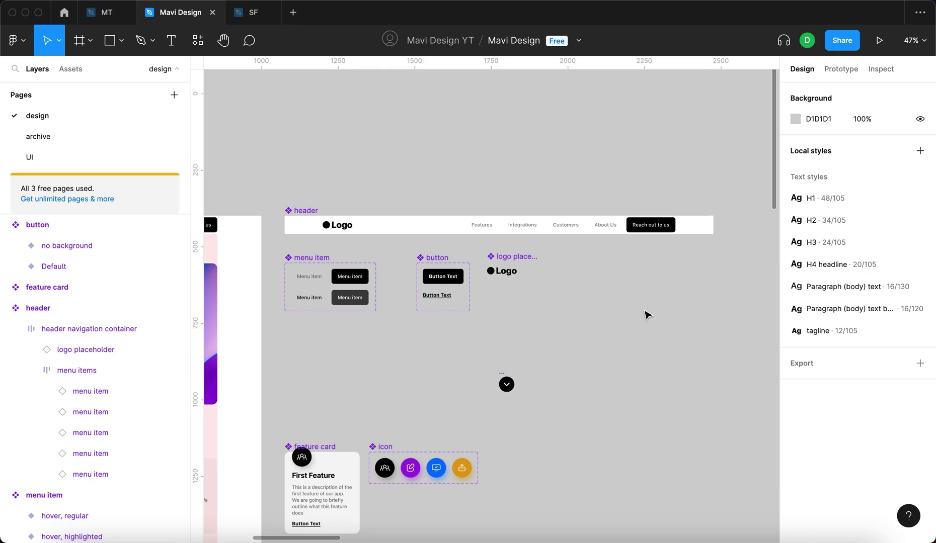
pyautogui.scroll(5, 290, 301)
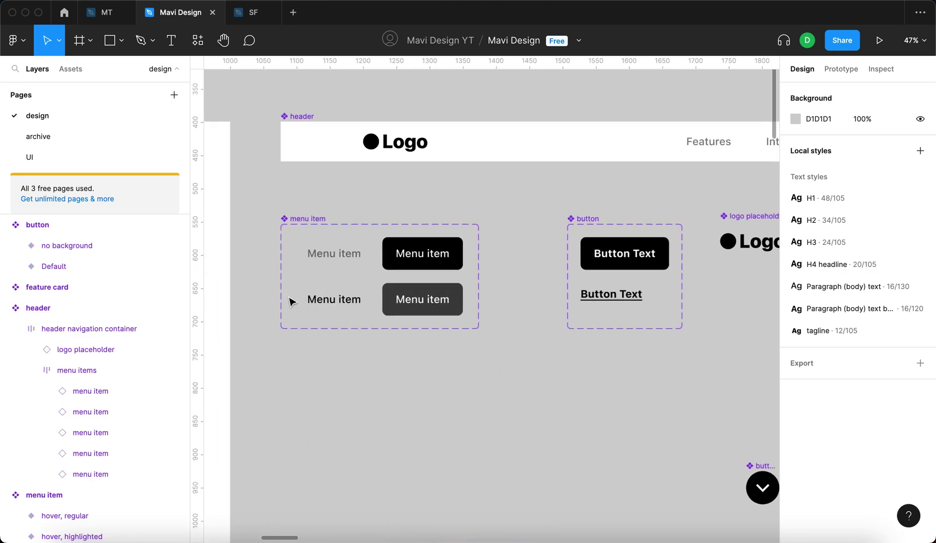
pyautogui.click(328, 303)
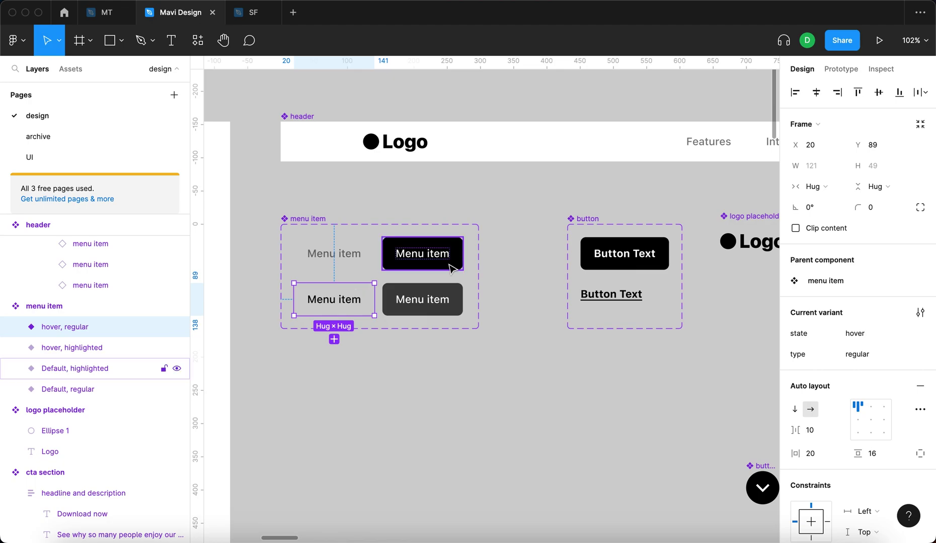
pyautogui.click(551, 259)
# - Move the button component set directly beneath the menu item component set, aligned with its left edge
pyautogui.click(589, 220)
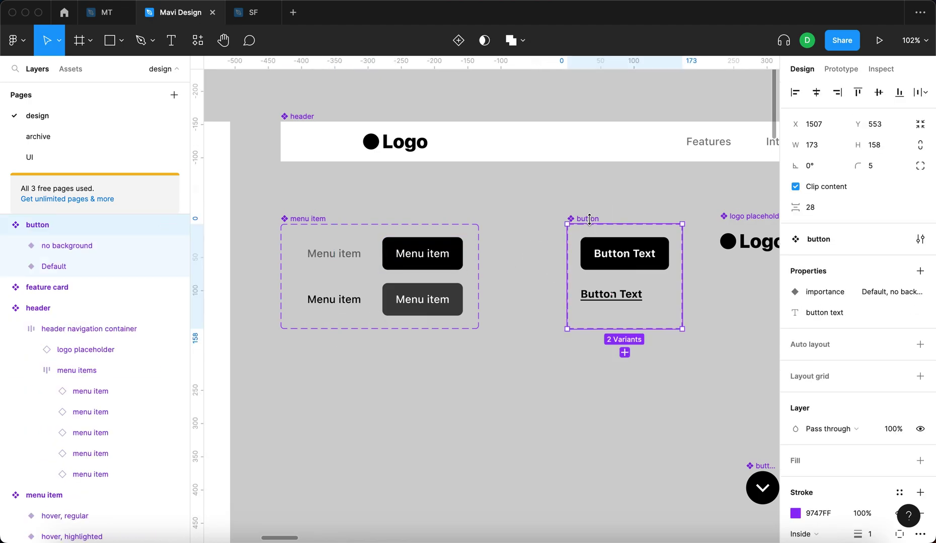
pyautogui.hscroll(2, 539, 226)
pyautogui.scroll(-6, 478, 411)
pyautogui.click(478, 411)
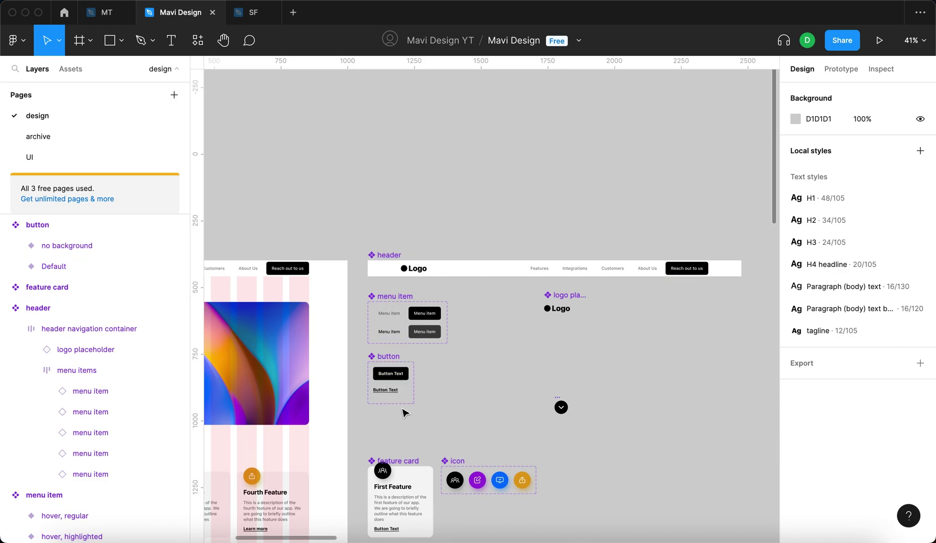
# - Widen the menu item component set to about 557 by extending its right edge
pyautogui.scroll(5, 403, 327)
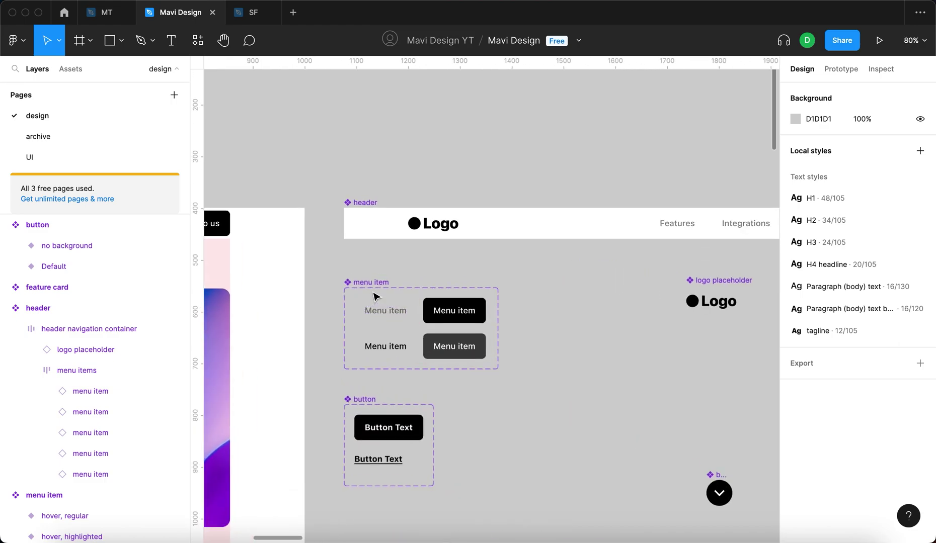
pyautogui.click(450, 296)
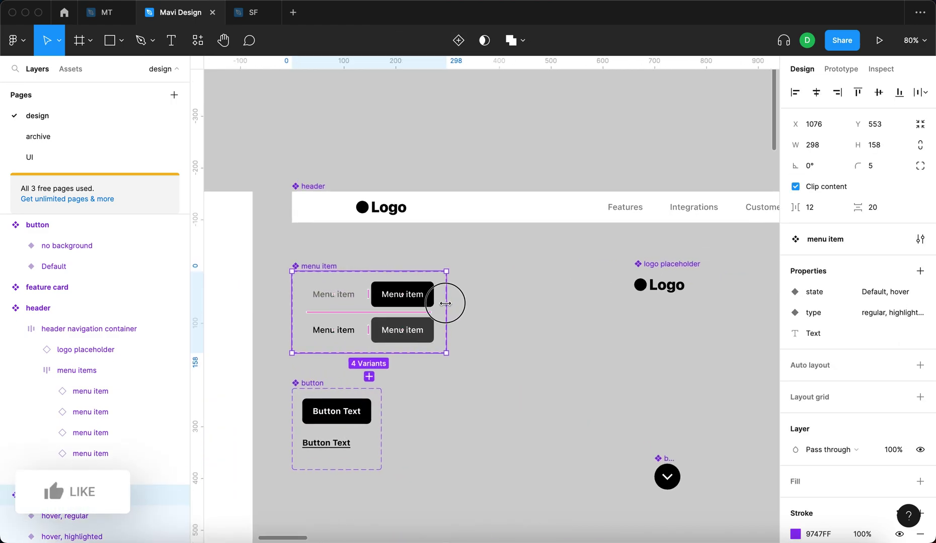
pyautogui.moveTo(501, 306); pyautogui.dragTo(581, 307)
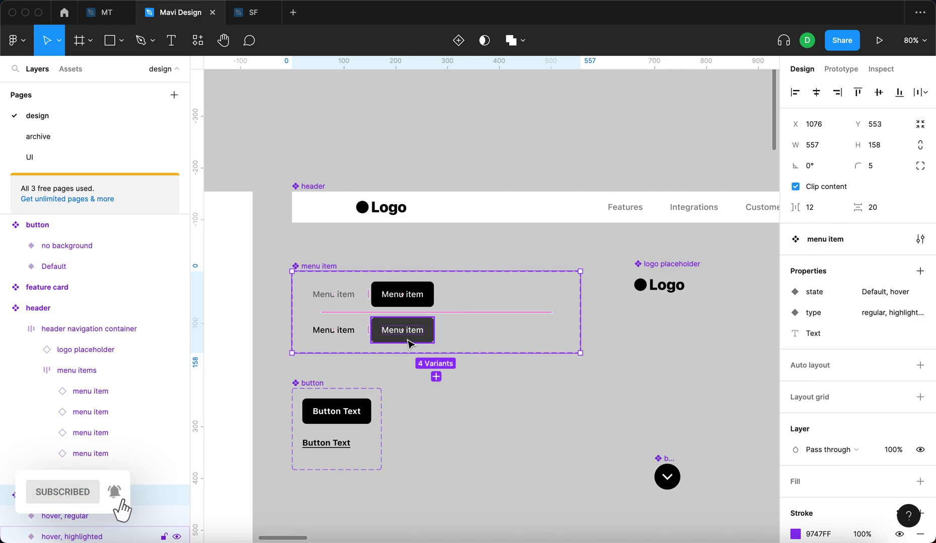
# - Move both highlighted menu item variants farther right within the component set, to about X 359
pyautogui.click(402, 297)
pyautogui.keyDown('shift'); pyautogui.click(392, 337); pyautogui.keyUp('shift')
pyautogui.moveTo(390, 340); pyautogui.dragTo(498, 332)
pyautogui.click(366, 283)
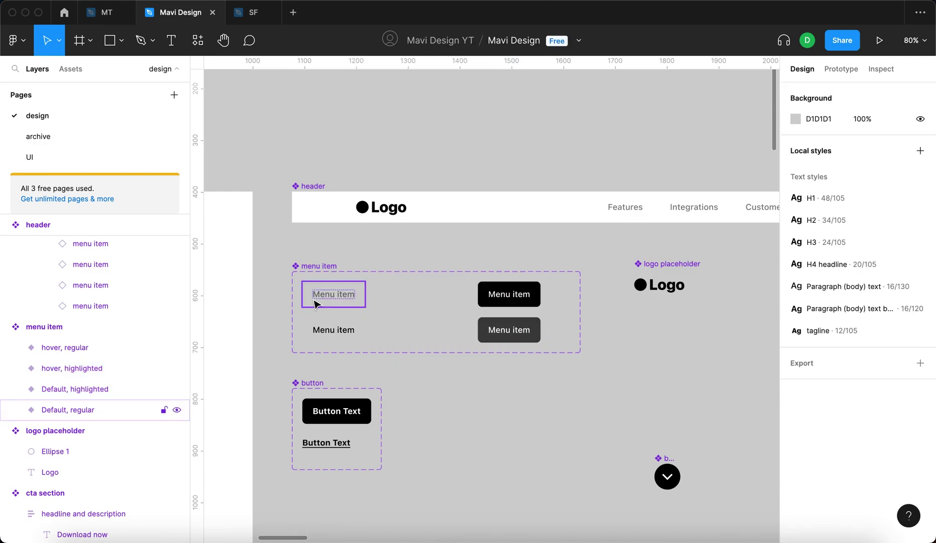
# - Inspect the state and type properties of the regular and highlighted menu item variants
pyautogui.scroll(-2, 398, 259)
pyautogui.click(332, 274)
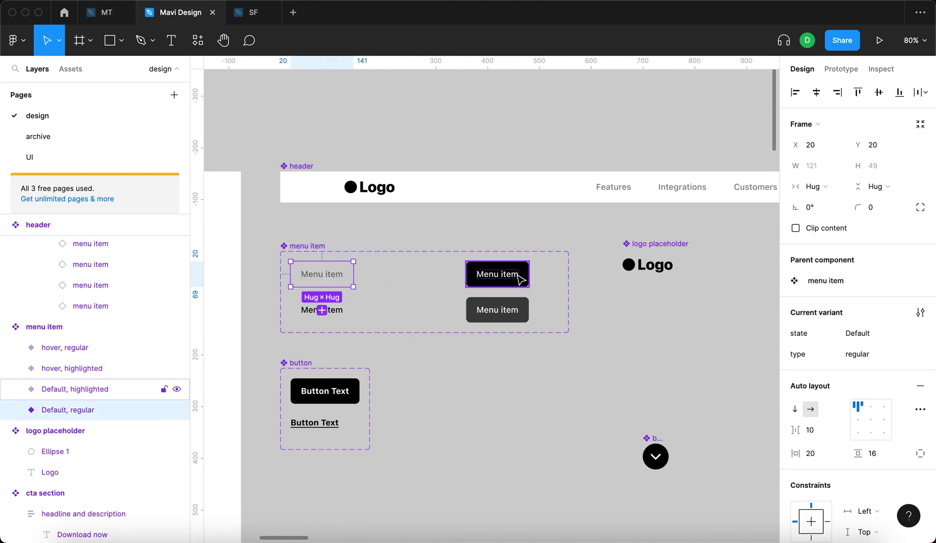
pyautogui.click(586, 381)
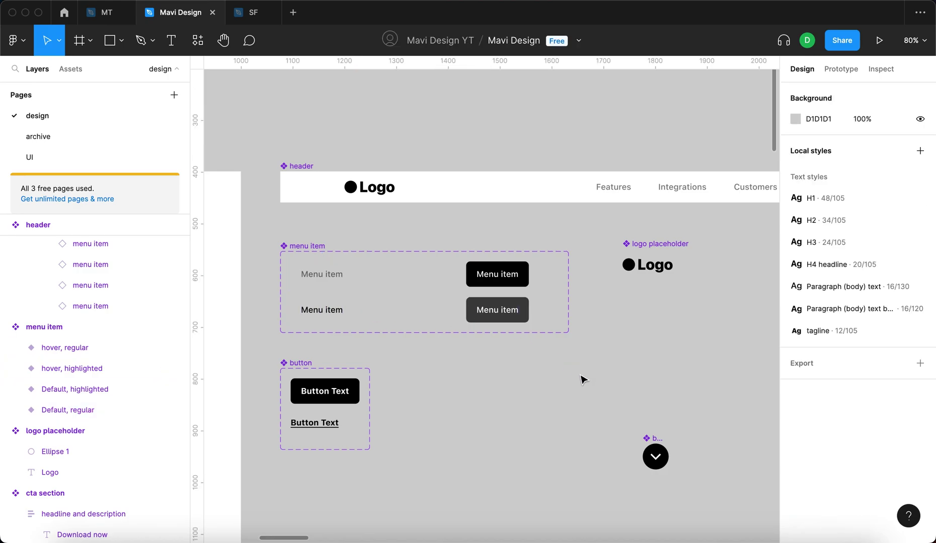
pyautogui.moveTo(567, 372); pyautogui.dragTo(592, 370)
pyautogui.click(347, 283)
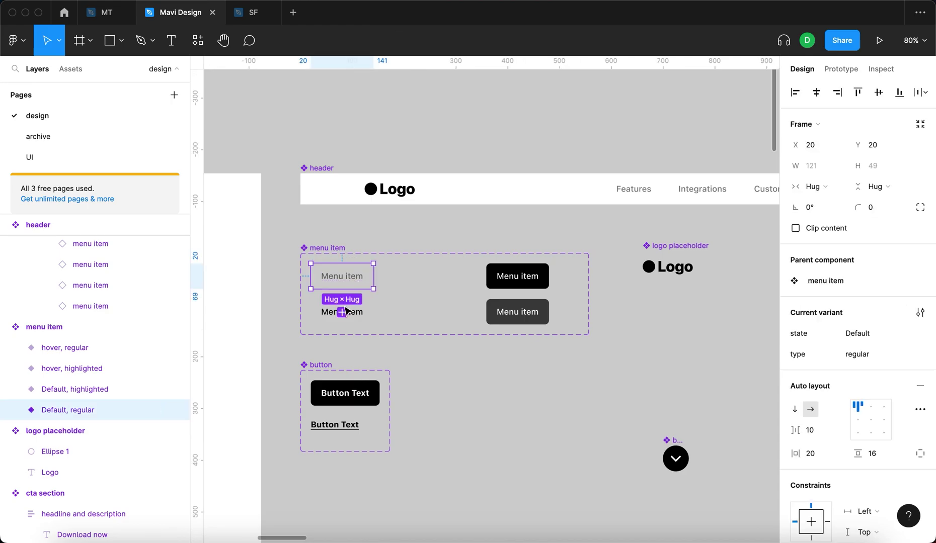
pyautogui.click(512, 280)
pyautogui.click(506, 318)
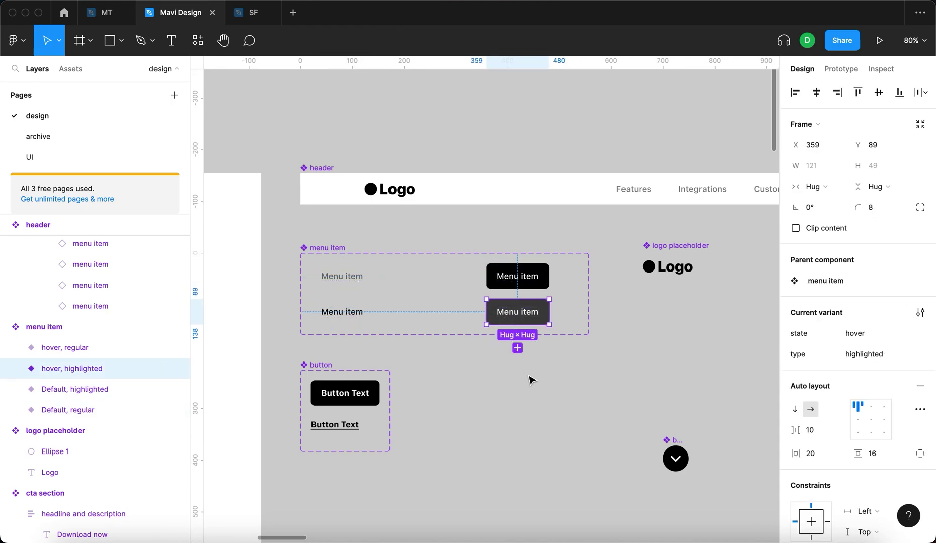
# - Compare the header's regular menu items and its "Reach out to us" item with the menu item variants
pyautogui.scroll(1, 472, 265)
pyautogui.hscroll(5, 374, 247)
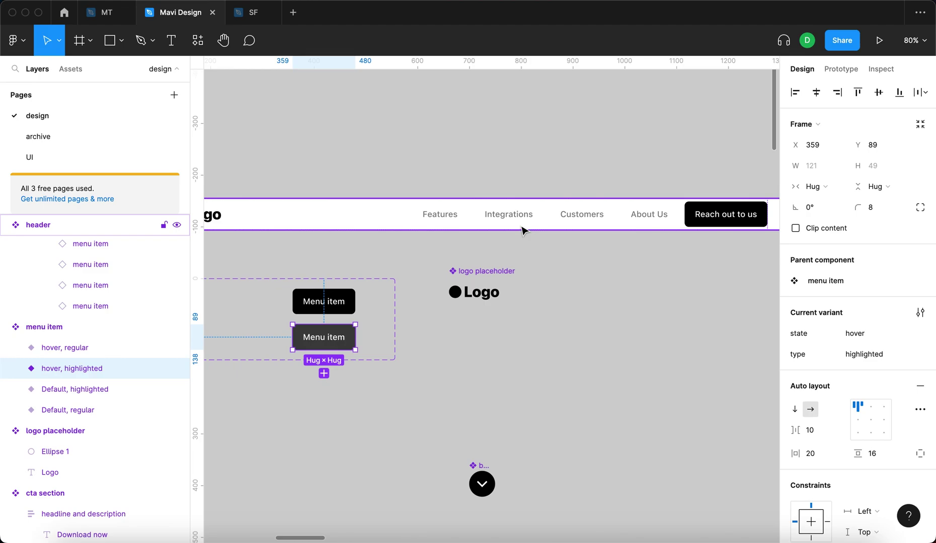
pyautogui.click(424, 388)
pyautogui.hscroll(-5, 484, 296)
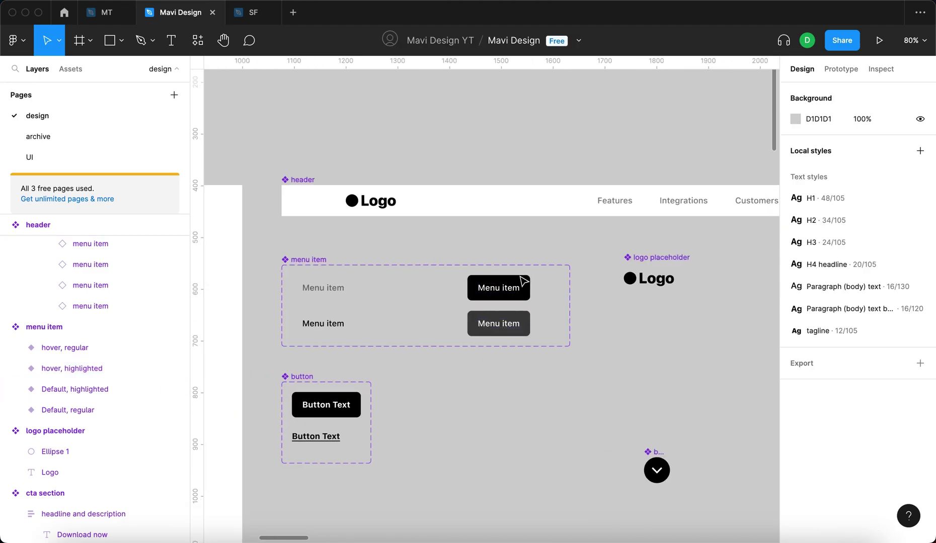
pyautogui.hscroll(6, 599, 312)
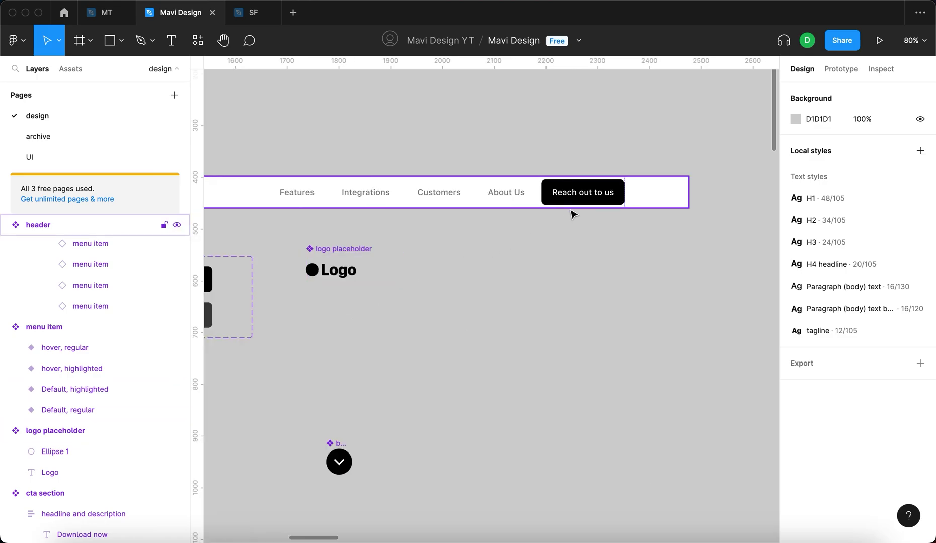
pyautogui.hscroll(-8, 553, 299)
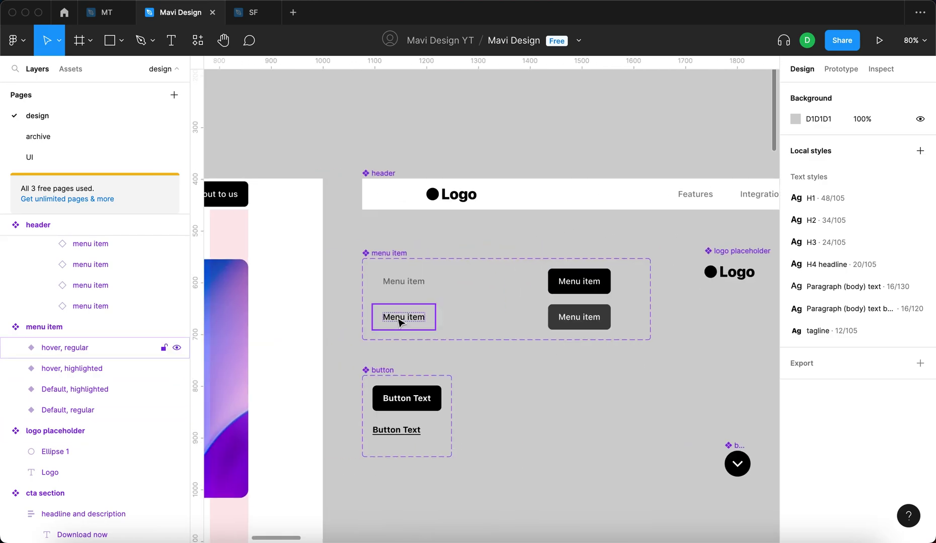
# - Inspect the While hovering interaction that changes the default regular menu item to its hover variant
pyautogui.hotkey('shift', 'e')
pyautogui.click(425, 316)
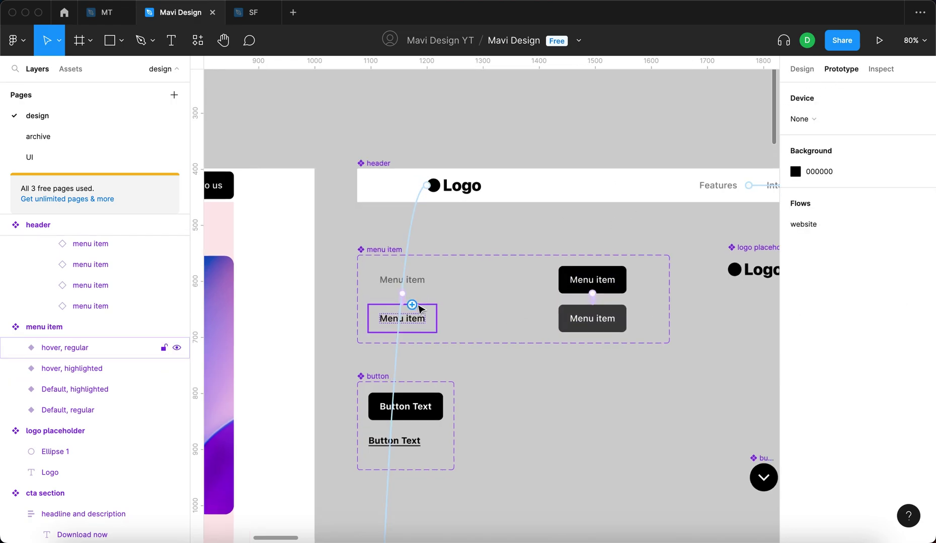
pyautogui.scroll(10, 372, 287)
pyautogui.click(381, 292)
pyautogui.scroll(-5, 479, 294)
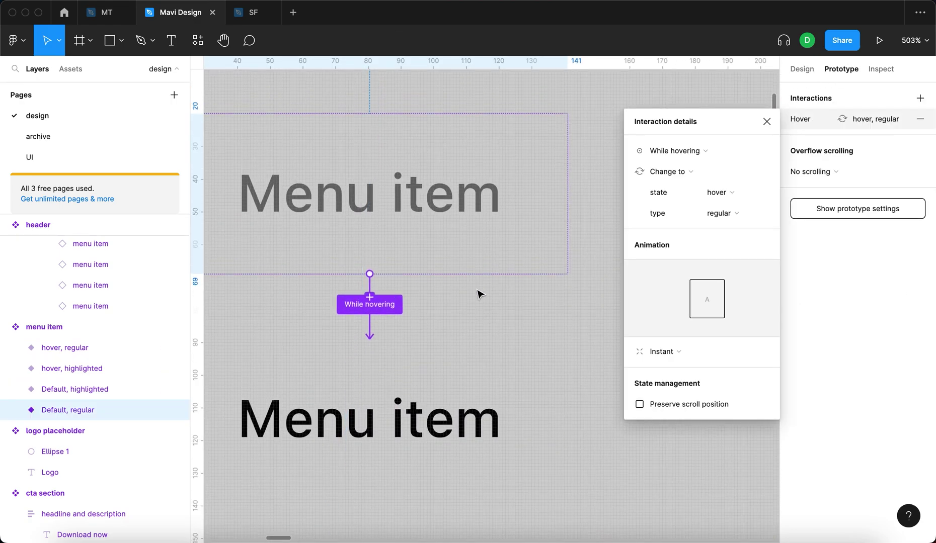
pyautogui.scroll(2, 487, 267)
pyautogui.scroll(-8, 490, 248)
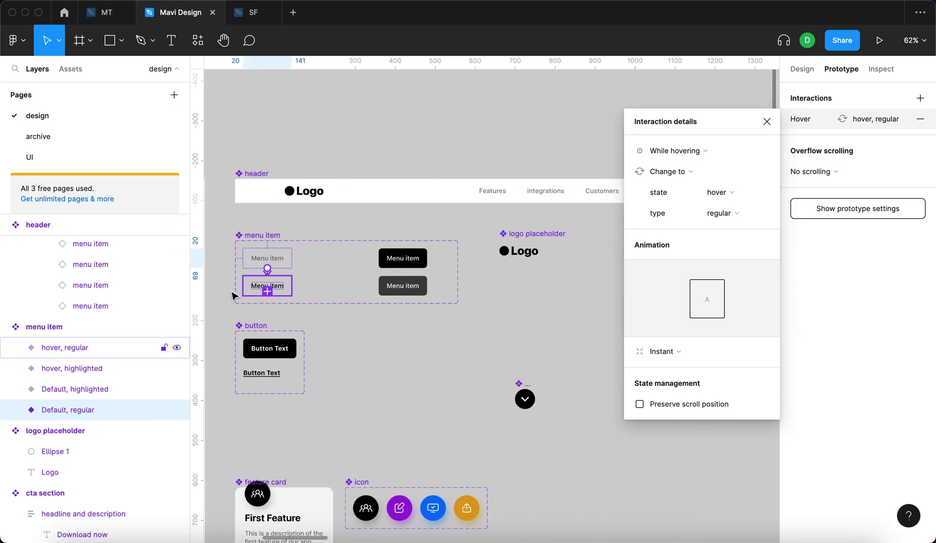
pyautogui.scroll(5, 232, 292)
pyautogui.click(418, 255)
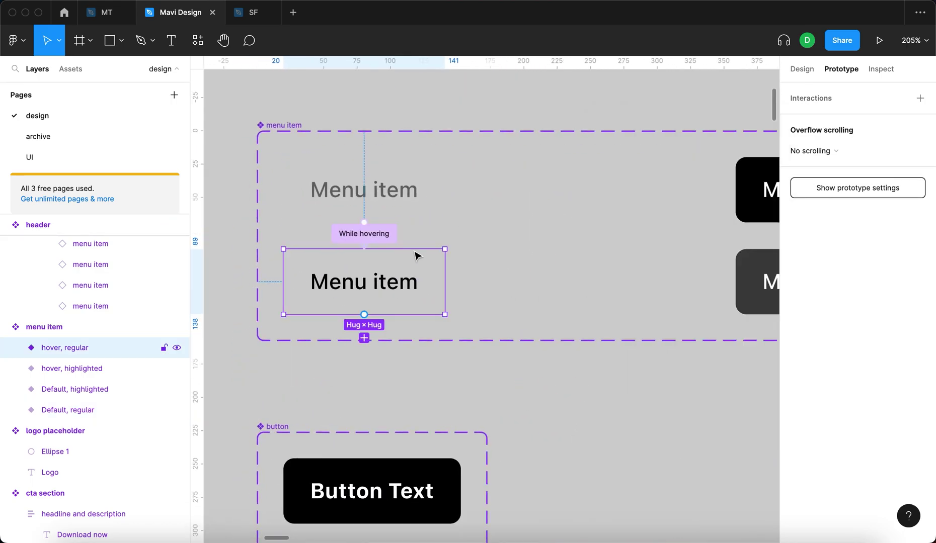
# - Duplicate both regular menu item variants between the regular and highlighted columns of the component set, at about X 180
pyautogui.click(521, 397)
pyautogui.scroll(1, 521, 397)
pyautogui.scroll(-6, 520, 393)
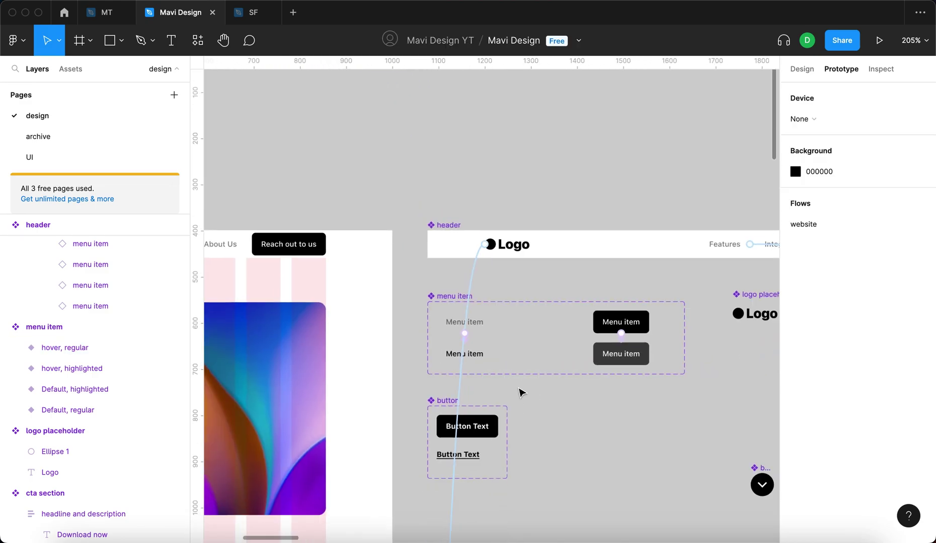
pyautogui.hotkey('alt', '8')
pyautogui.hscroll(5, 545, 144)
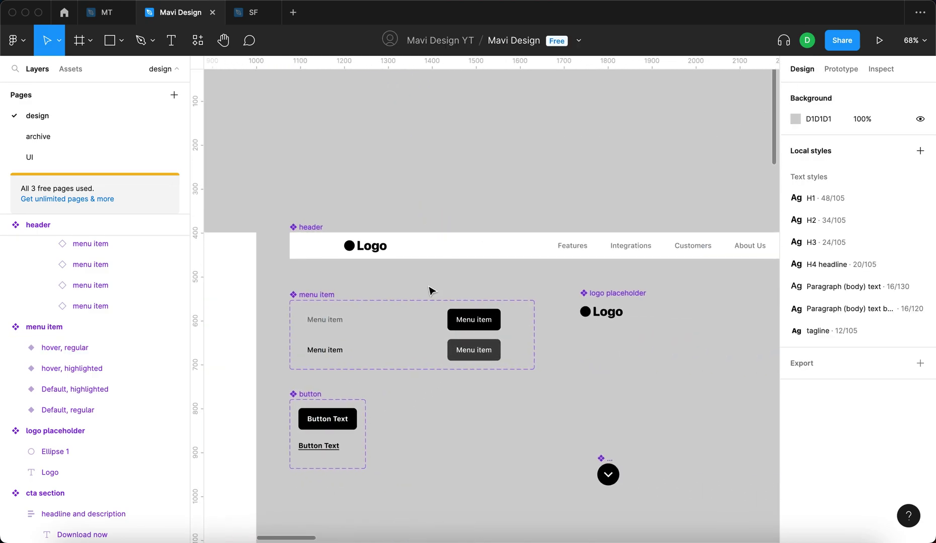
pyautogui.click(310, 330)
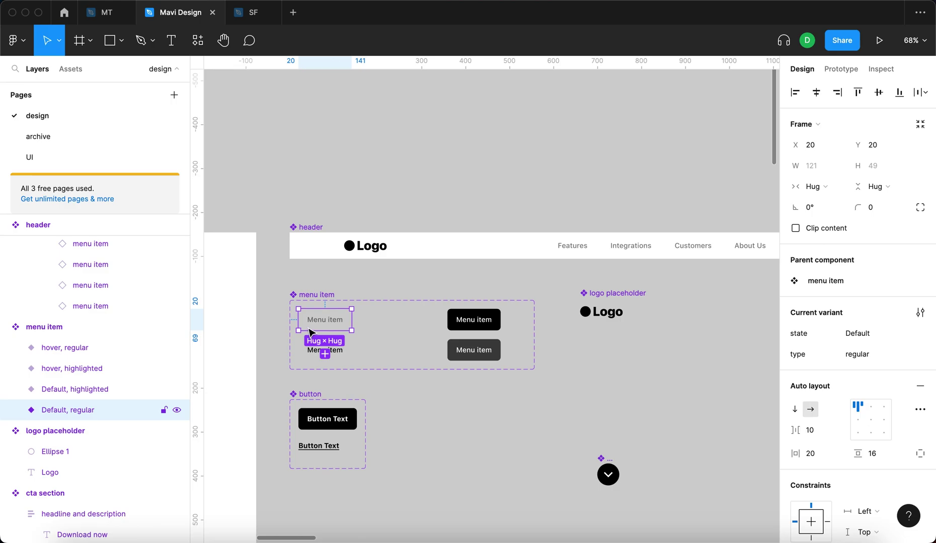
pyautogui.click(460, 453)
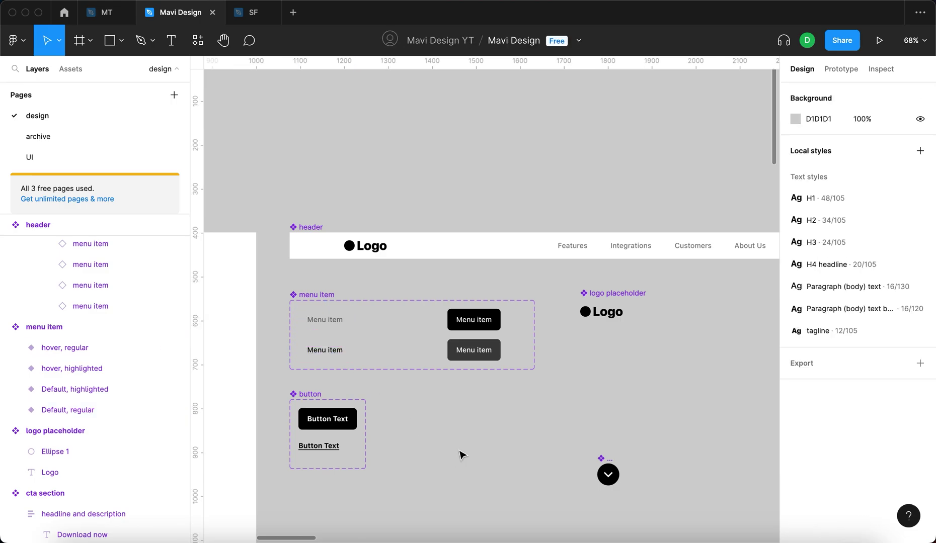
pyautogui.click(299, 329)
pyautogui.scroll(4, 305, 326)
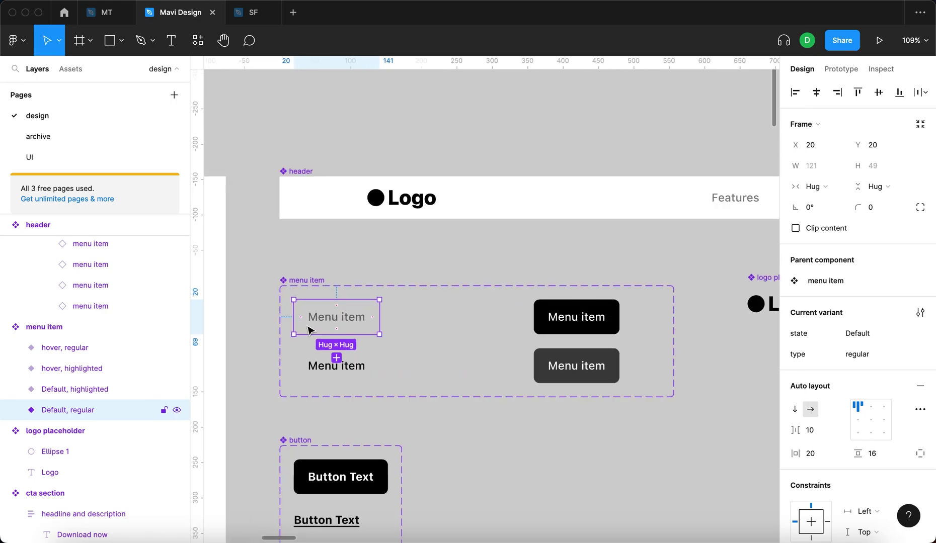
pyautogui.keyDown('shift'); pyautogui.click(309, 372); pyautogui.keyUp('shift')
pyautogui.scroll(3, 310, 370)
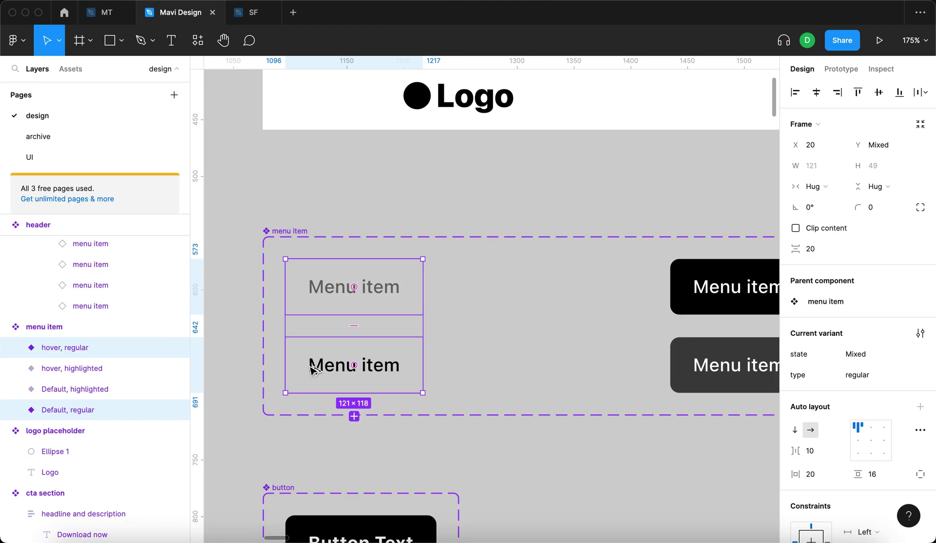
pyautogui.moveTo(314, 370); pyautogui.dragTo(508, 367)
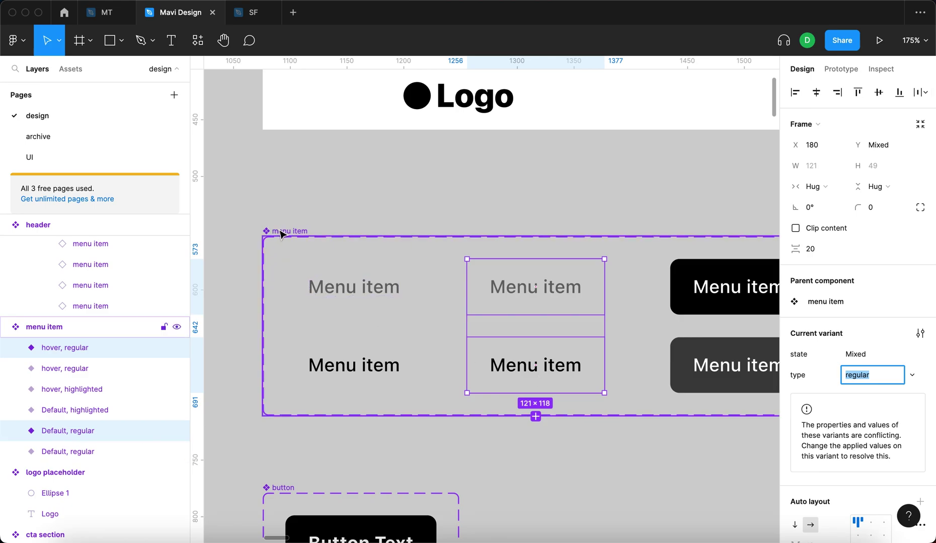
# - Set the type property of the two duplicated menu item variants to dropdown
pyautogui.scroll(-2, 577, 326)
pyautogui.scroll(-2, 576, 327)
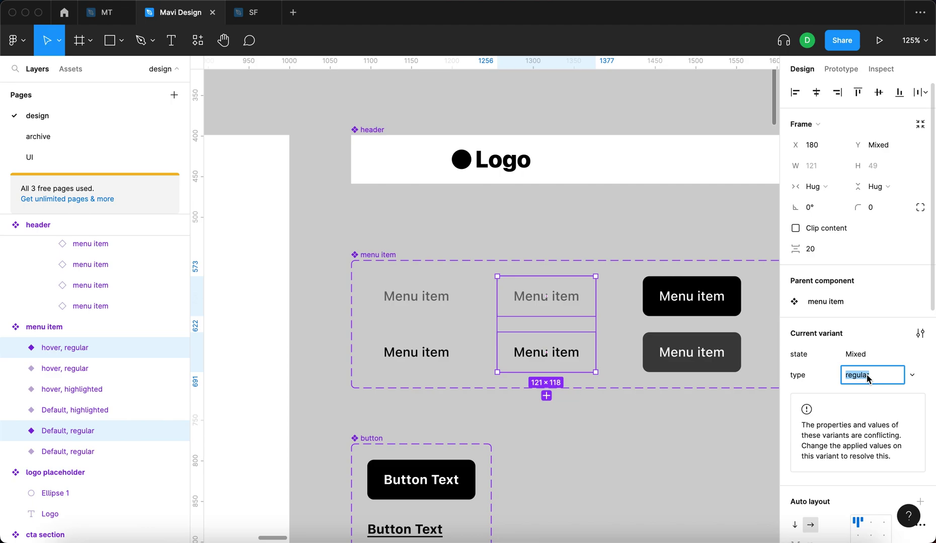
pyautogui.write('dropdown')
pyautogui.click(704, 438)
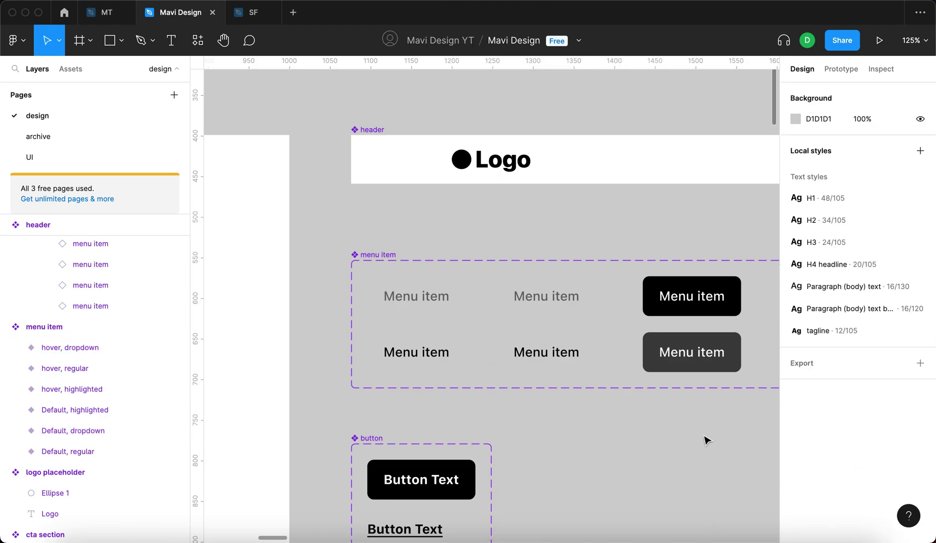
# - Examine the menu item component set's properties and the state and type of its default dropdown variant
pyautogui.hscroll(4, 606, 409)
pyautogui.scroll(-1, 606, 409)
pyautogui.click(276, 236)
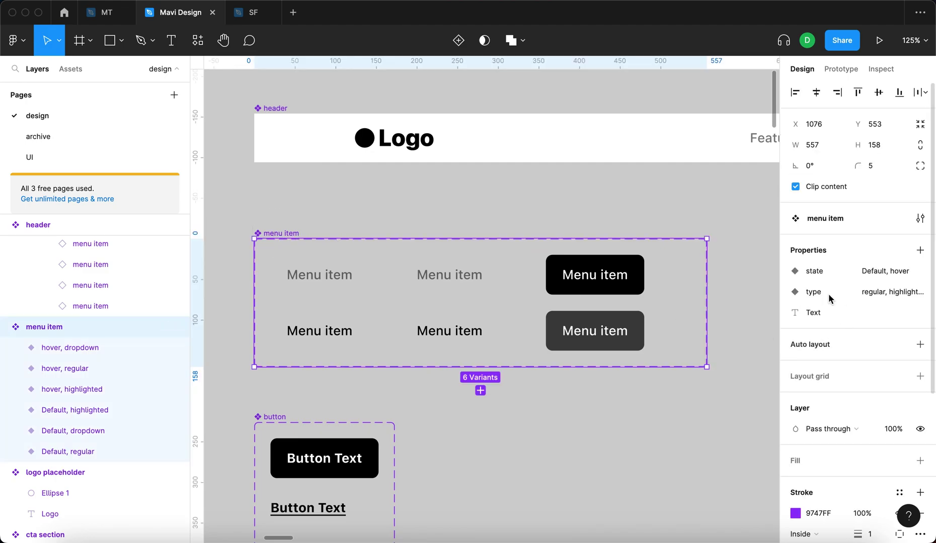
pyautogui.click(644, 447)
pyautogui.click(439, 292)
pyautogui.click(532, 431)
pyautogui.click(438, 297)
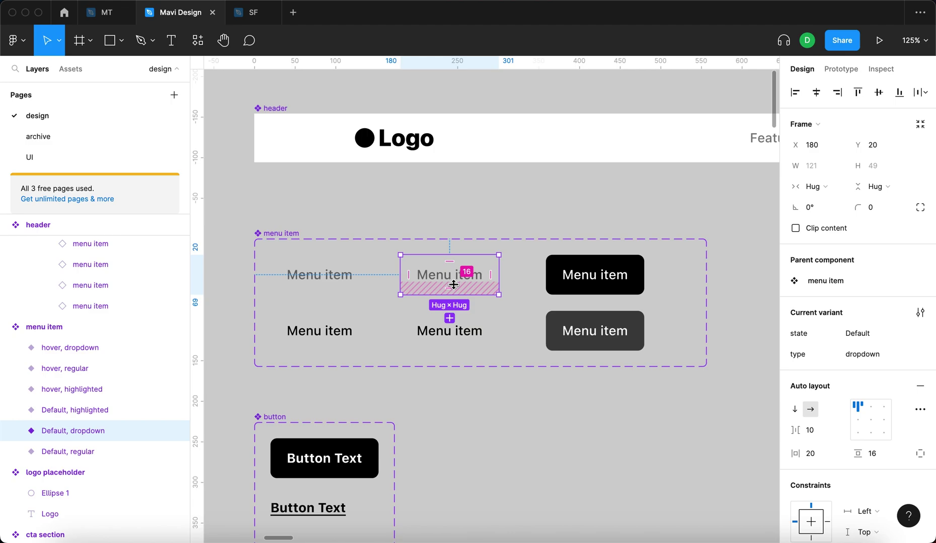
pyautogui.click(524, 412)
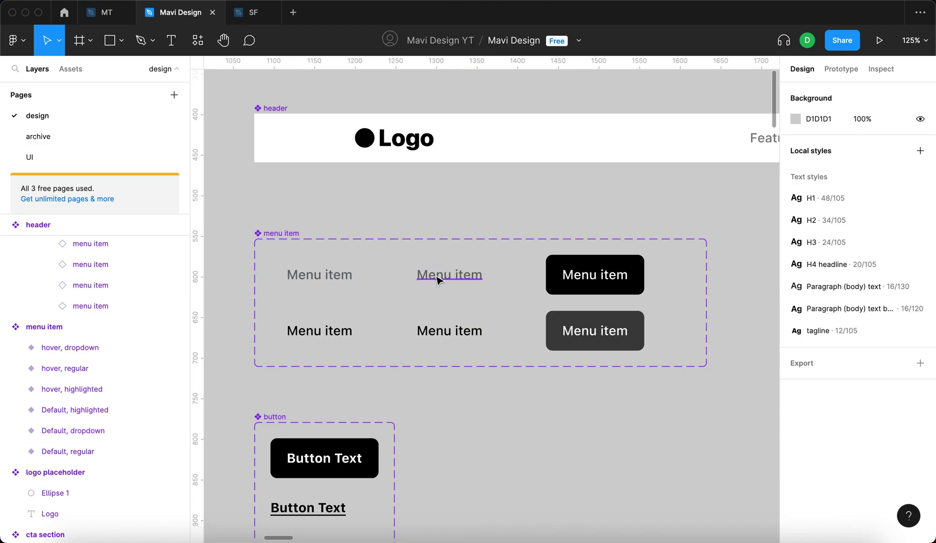
pyautogui.keyDown('super'); pyautogui.click(438, 275); pyautogui.keyUp('super')
pyautogui.click(454, 361)
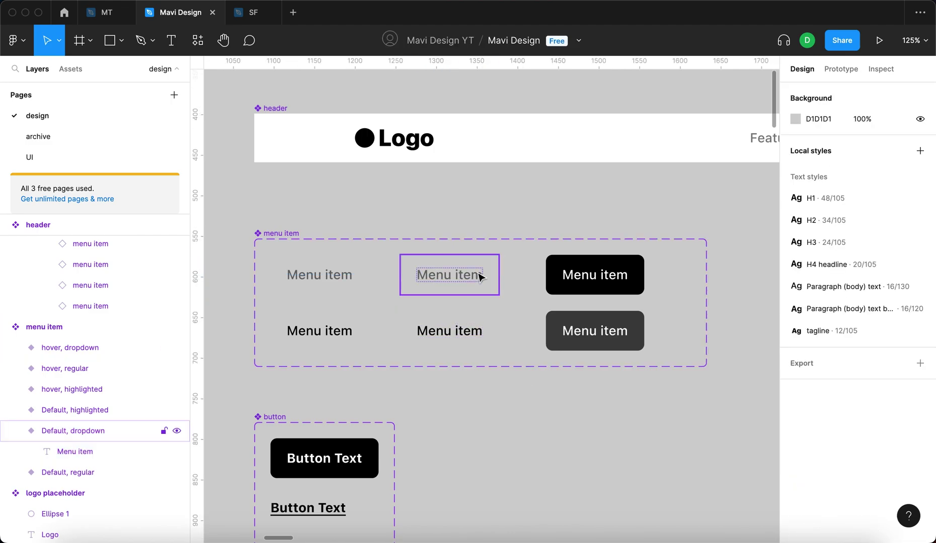
# - Add a black 000000 inside stroke of width 1 to both dropdown menu item variants
pyautogui.click(480, 274)
pyautogui.keyDown('shift'); pyautogui.click(496, 343); pyautogui.keyUp('shift')
pyautogui.scroll(-5, 853, 408)
pyautogui.click(917, 428)
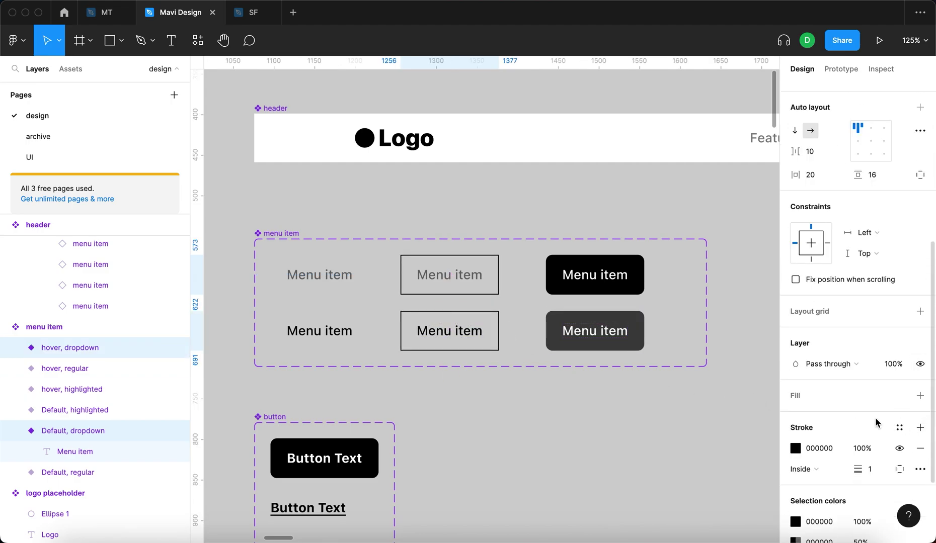
pyautogui.click(572, 441)
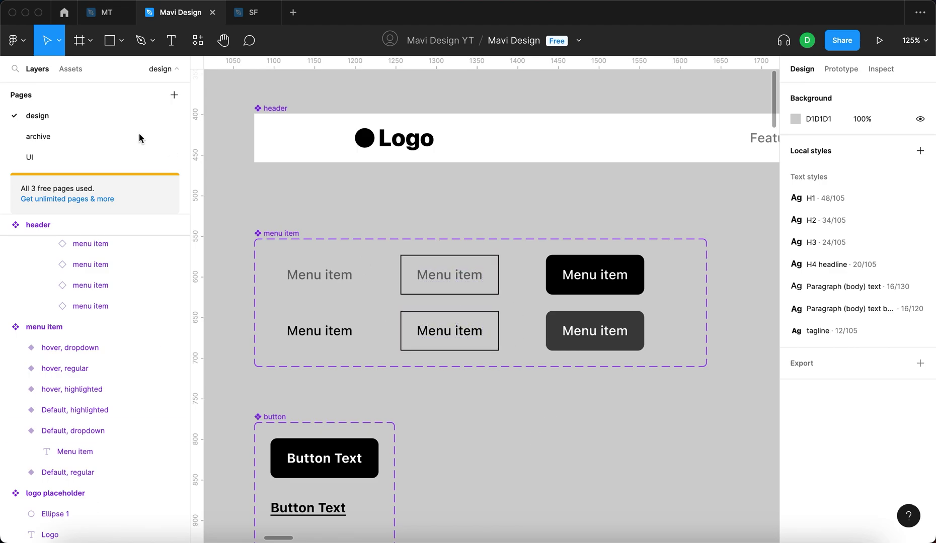
# - Place an instance of the local menu item component below the component set, at about X 1310, Y 750
pyautogui.click(70, 69)
pyautogui.scroll(3, 59, 223)
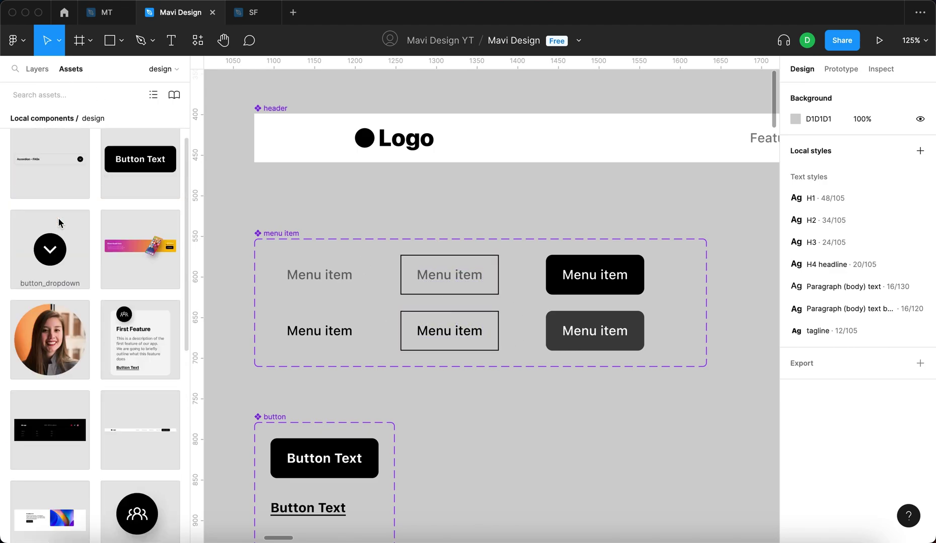
pyautogui.scroll(-5, 56, 218)
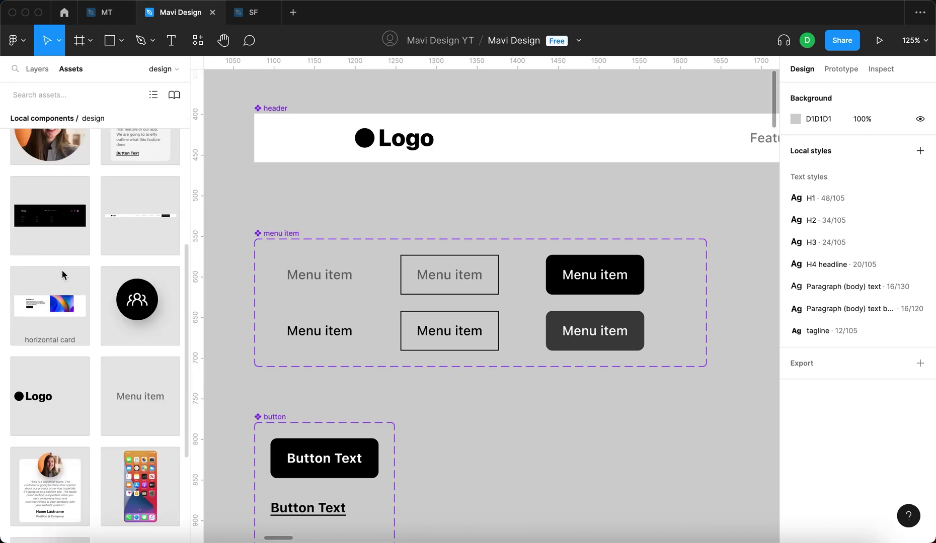
pyautogui.moveTo(151, 390); pyautogui.dragTo(535, 423)
pyautogui.click(633, 469)
pyautogui.click(583, 437)
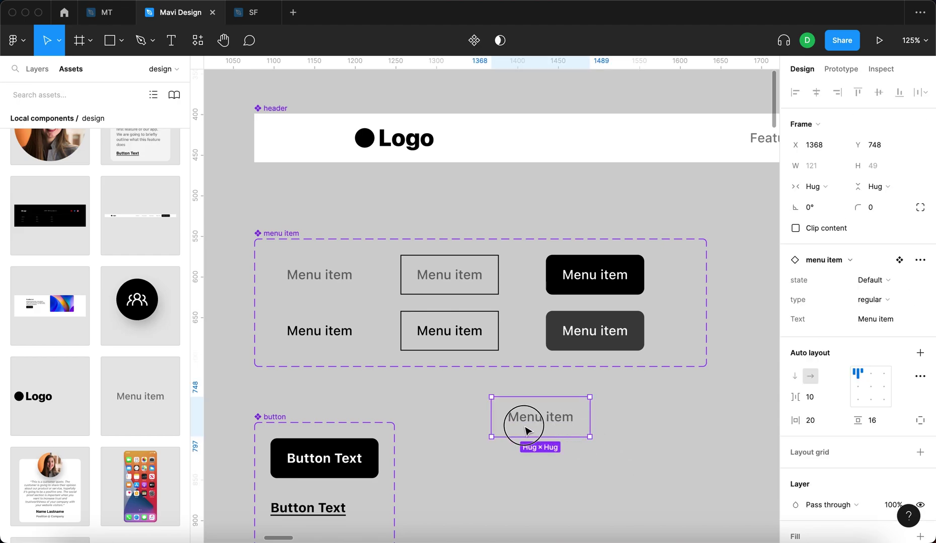
pyautogui.moveTo(528, 430); pyautogui.dragTo(481, 432)
pyautogui.click(629, 442)
pyautogui.click(536, 433)
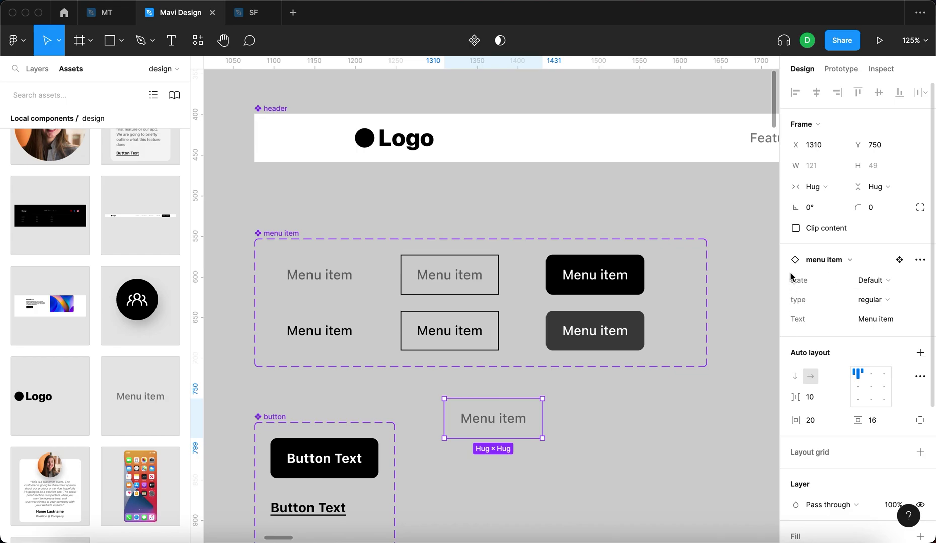
# - Switch the menu item instance's type to highlighted, then dropdown, and move it to about X 1375, Y 765
pyautogui.click(897, 304)
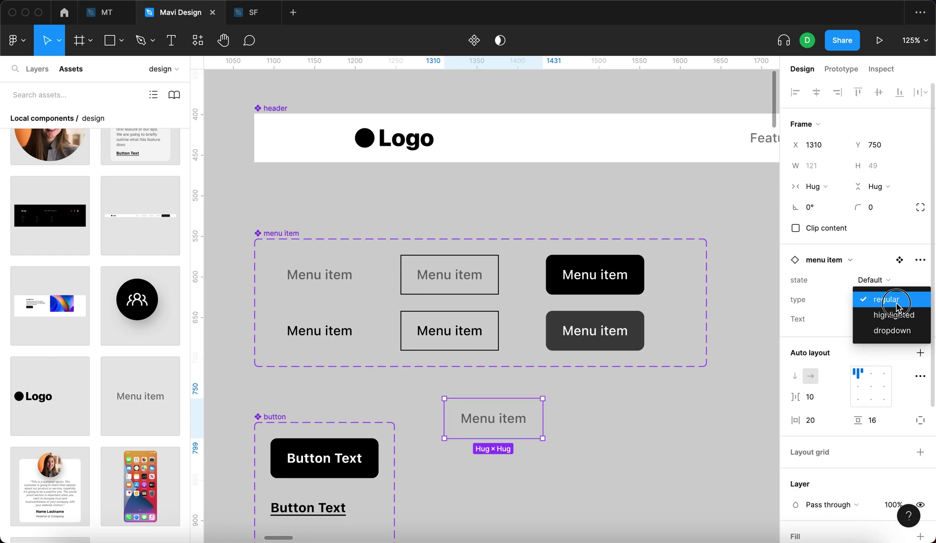
pyautogui.click(893, 315)
pyautogui.press('Escape')
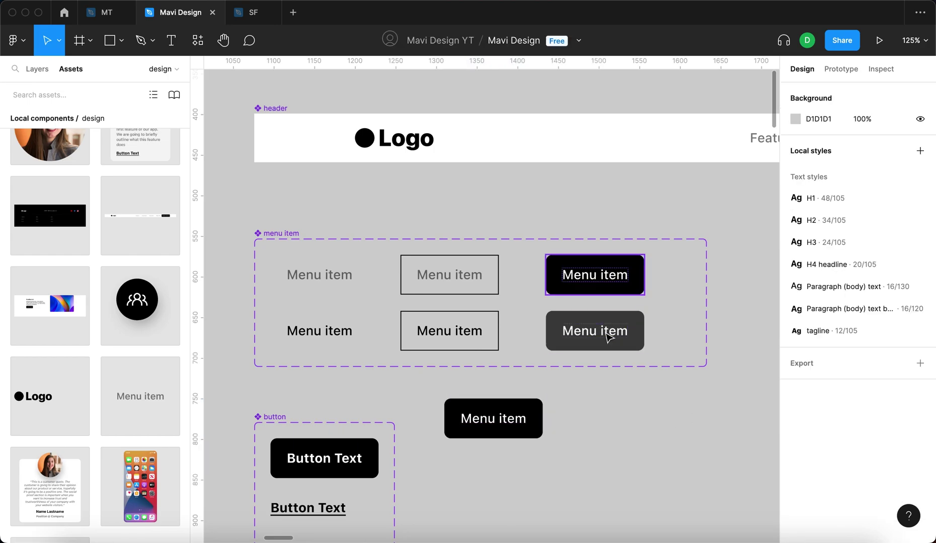
pyautogui.click(523, 433)
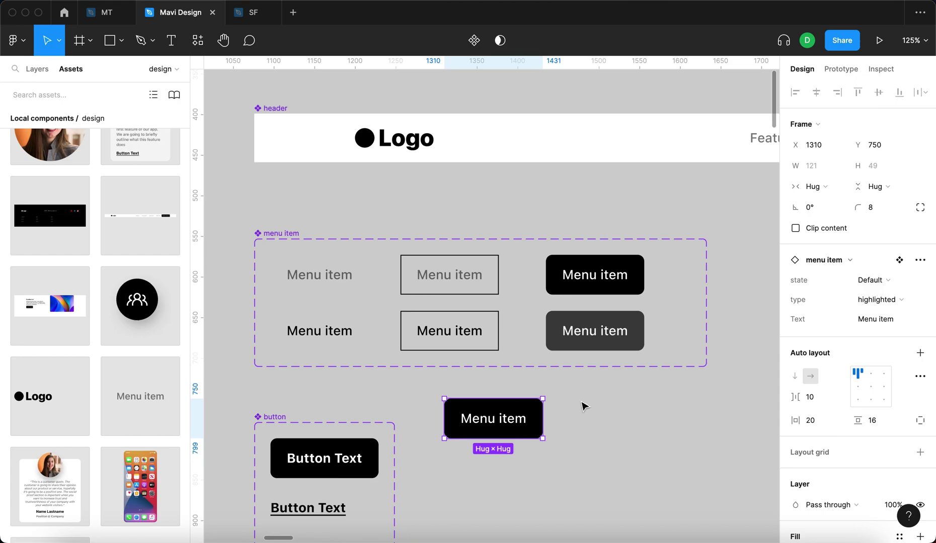
pyautogui.click(876, 300)
pyautogui.click(892, 315)
pyautogui.press('Escape')
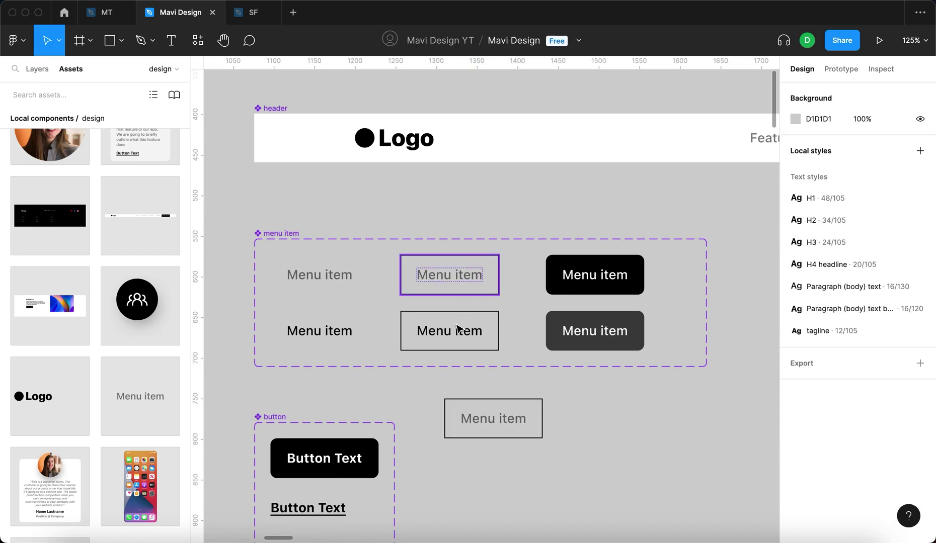
pyautogui.moveTo(526, 438); pyautogui.dragTo(579, 451)
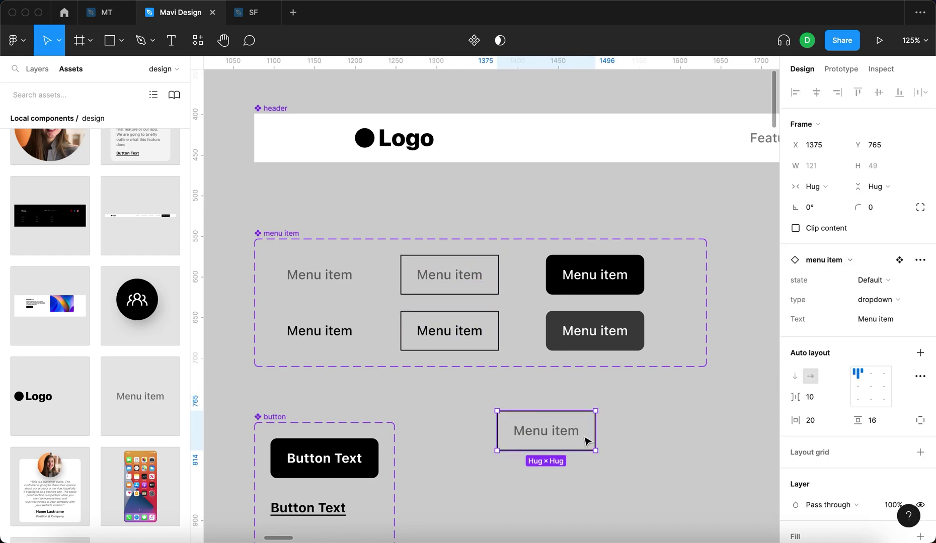
# - Set the instance's type back to regular and change its text property to "text"
pyautogui.click(885, 288)
pyautogui.click(883, 296)
pyautogui.click(876, 280)
pyautogui.click(881, 264)
pyautogui.click(881, 285)
pyautogui.click(882, 320)
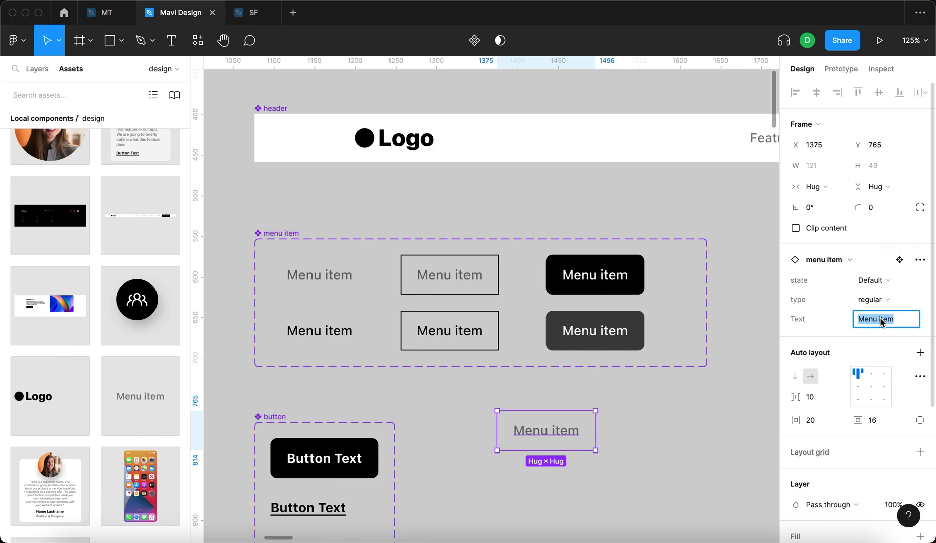
pyautogui.write('text')
pyautogui.press('Return')
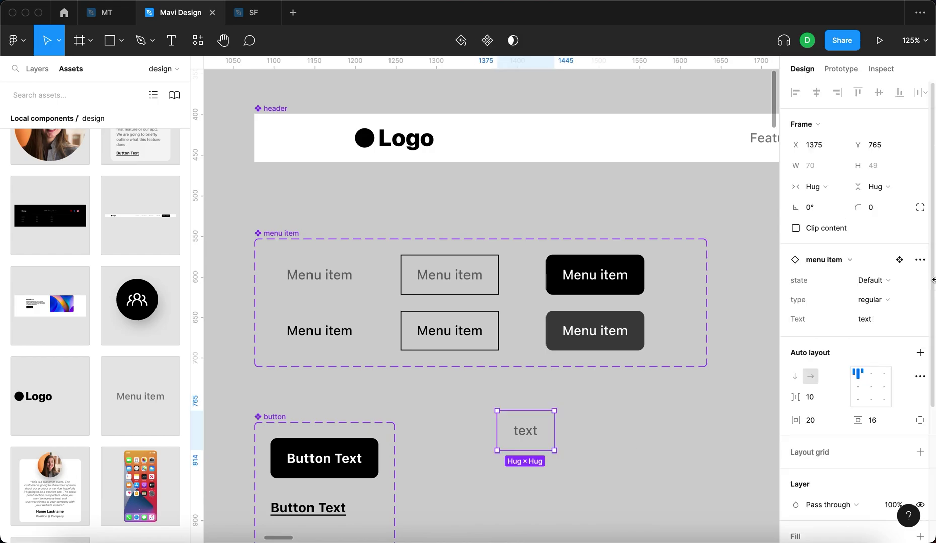
# - Try the dropdown and highlighted types on the "text" instance, and move it to about X 1330, Y 740
pyautogui.click(899, 299)
pyautogui.click(894, 315)
pyautogui.click(878, 299)
pyautogui.click(891, 315)
pyautogui.click(644, 410)
pyautogui.click(543, 426)
pyautogui.moveTo(520, 441); pyautogui.dragTo(484, 424)
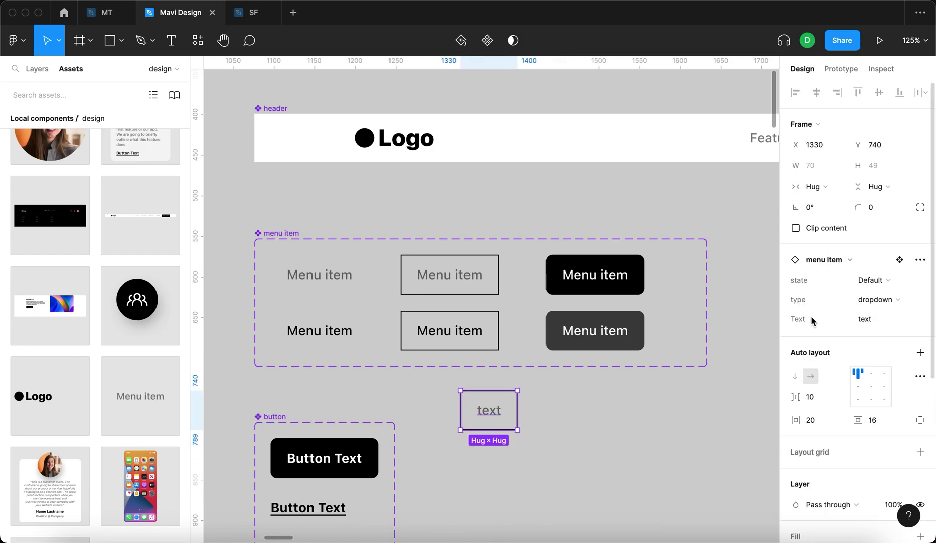
pyautogui.click(886, 300)
pyautogui.click(654, 382)
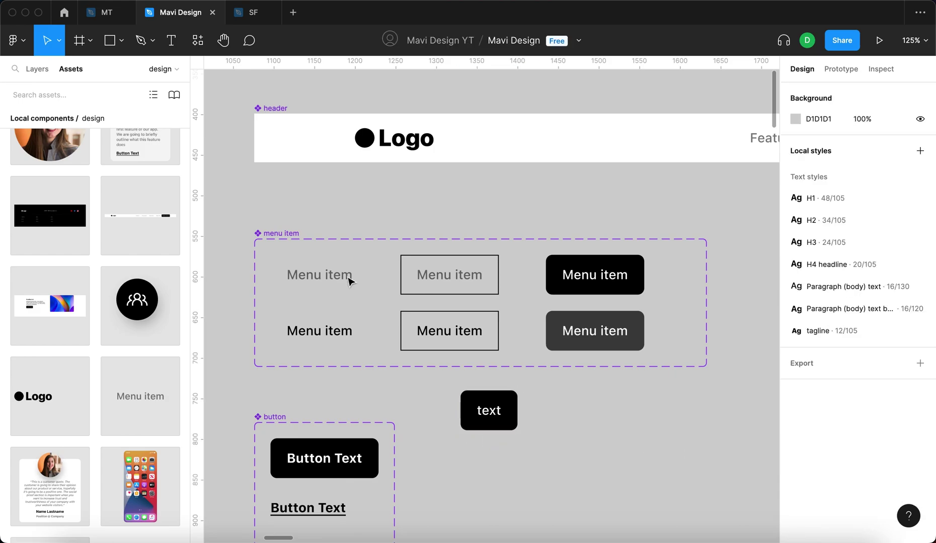
# - Delete the "text" instance from below the menu item component set
pyautogui.click(294, 233)
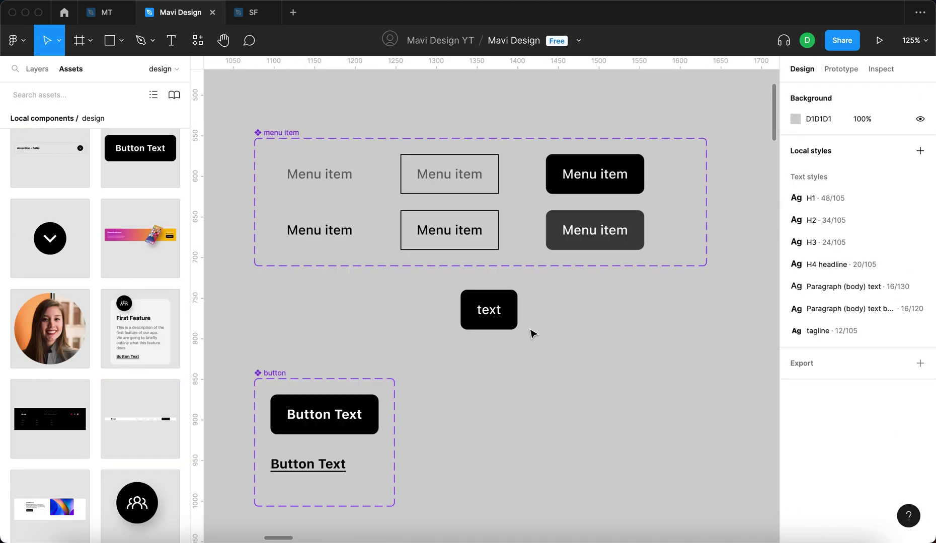
pyautogui.click(493, 311)
pyautogui.press('Delete')
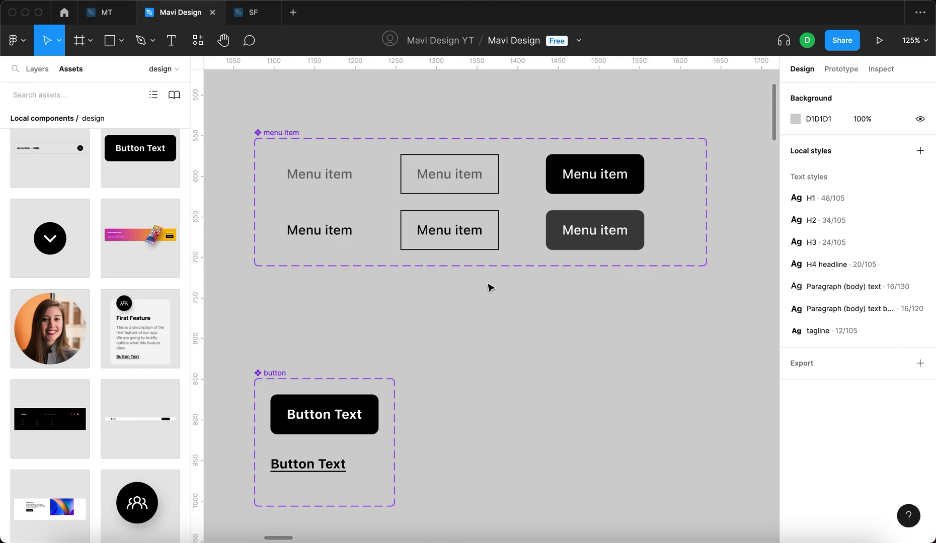
# - Widen both dropdown menu item variants to a fixed width of about 157
pyautogui.click(480, 190)
pyautogui.keyDown('shift'); pyautogui.click(491, 245); pyautogui.keyUp('shift')
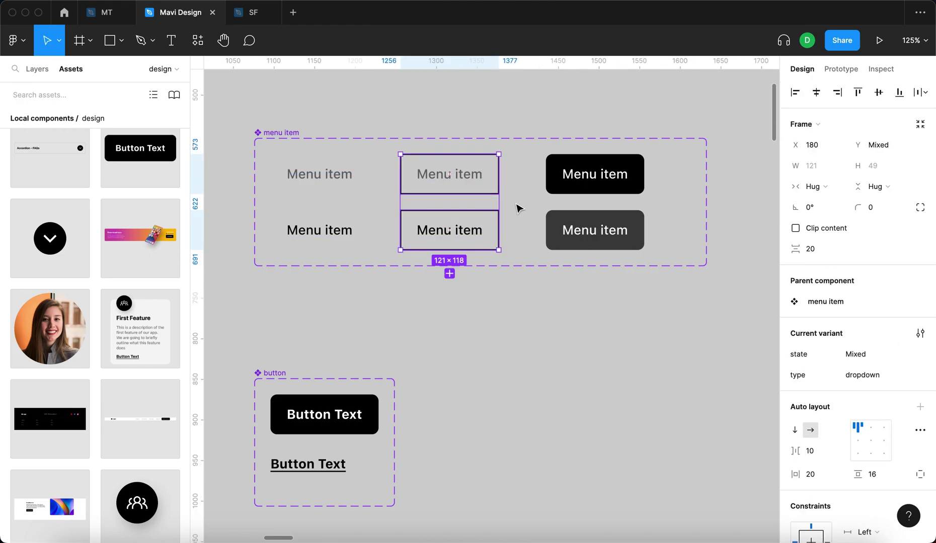
pyautogui.moveTo(498, 203); pyautogui.dragTo(528, 202)
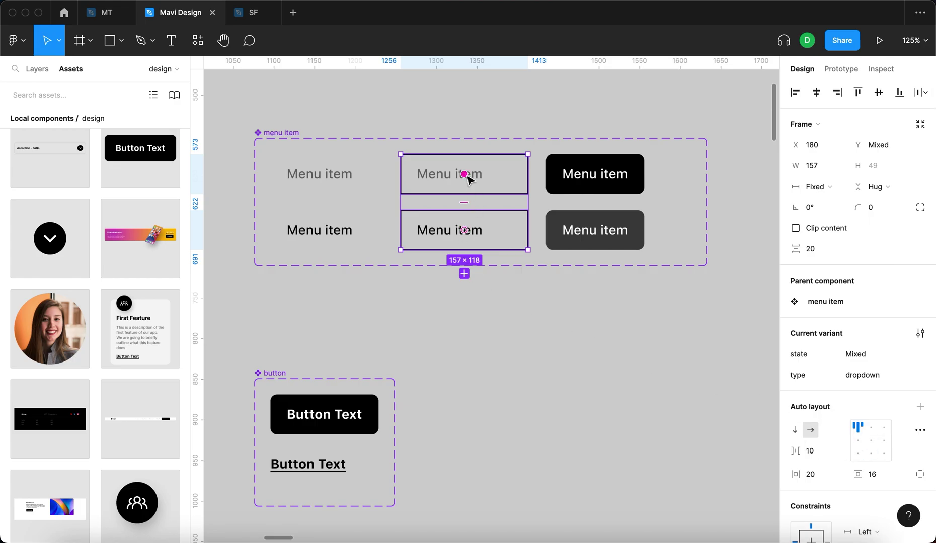
pyautogui.doubleClick(421, 232)
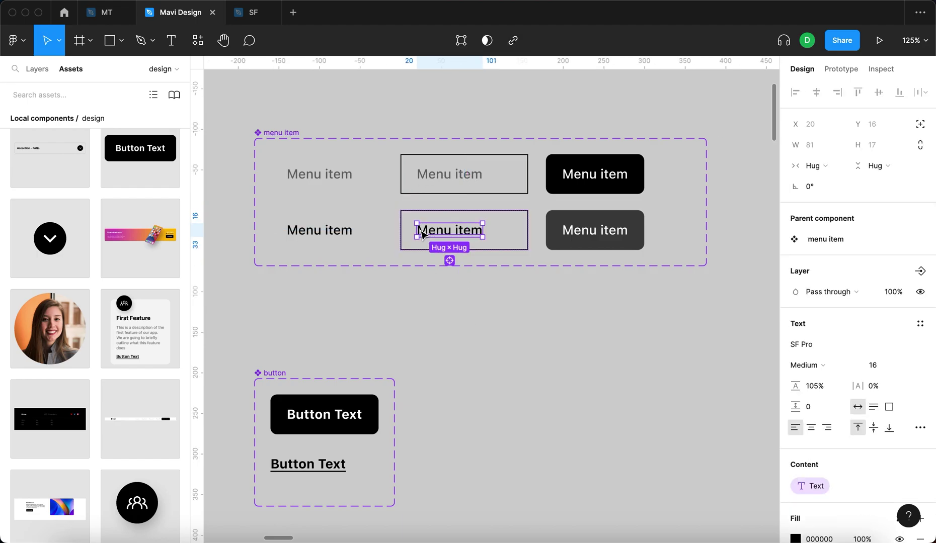
pyautogui.click(521, 339)
# - Remove the stroke from both the default and hover dropdown variants of the menu item
pyautogui.scroll(3, 448, 177)
pyautogui.scroll(-6, 448, 177)
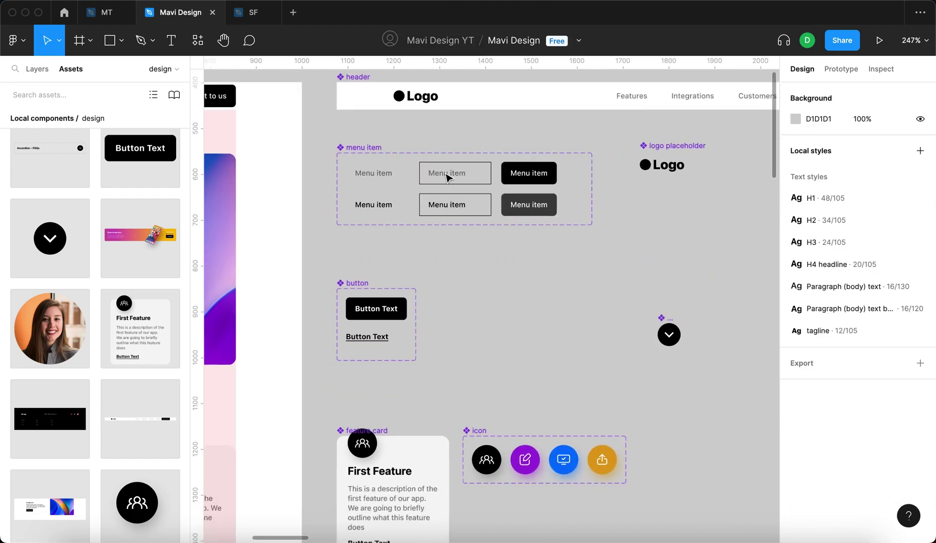
pyautogui.scroll(5, 446, 178)
pyautogui.click(447, 176)
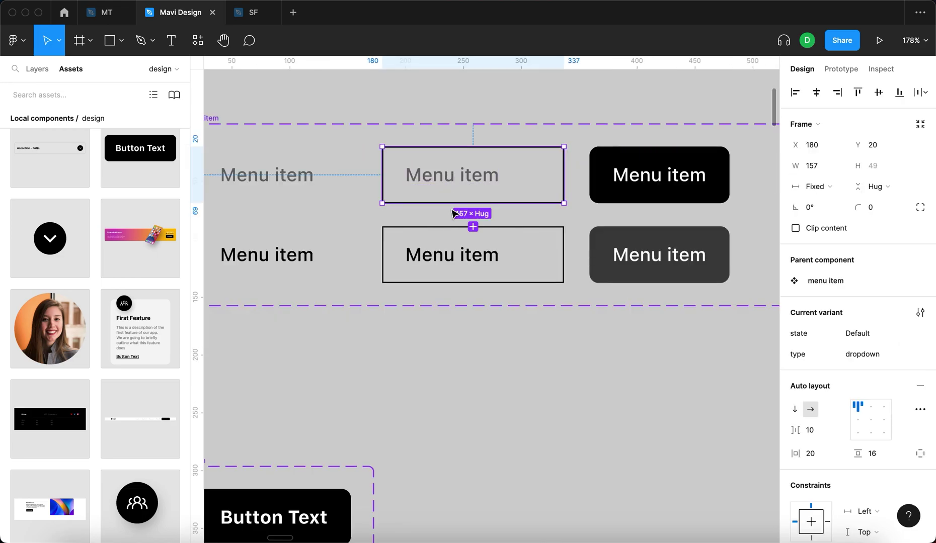
pyautogui.keyDown('shift'); pyautogui.click(432, 263); pyautogui.keyUp('shift')
pyautogui.scroll(-5, 856, 352)
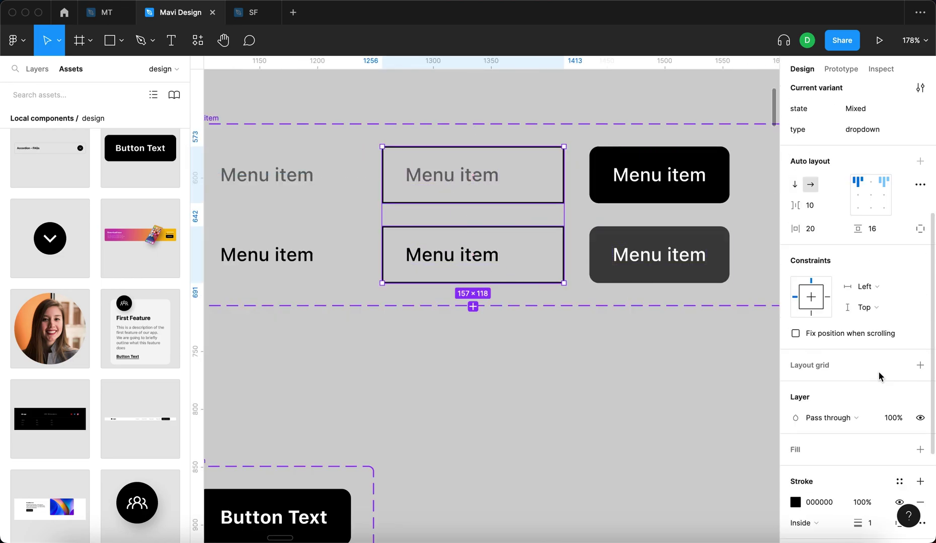
pyautogui.scroll(-3, 915, 430)
pyautogui.click(918, 428)
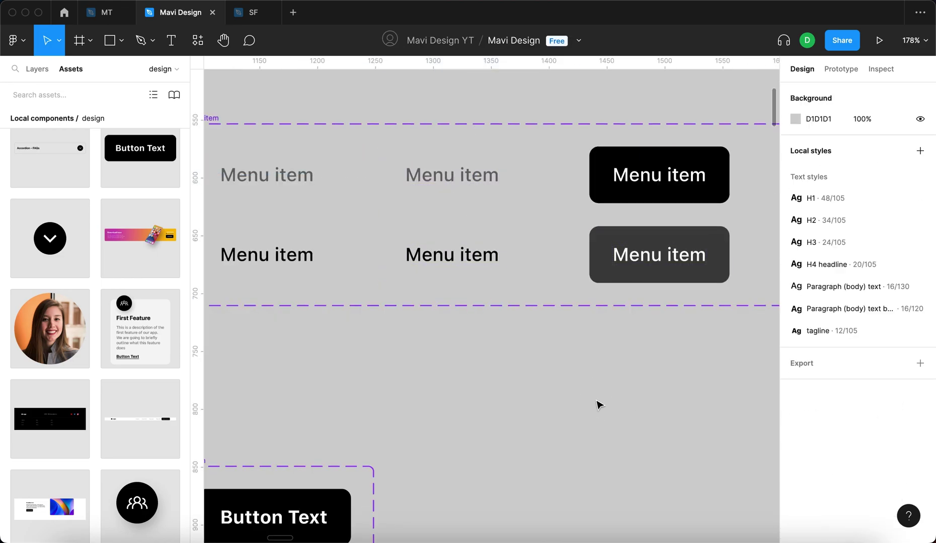
pyautogui.click(599, 404)
pyautogui.scroll(2, 563, 353)
pyautogui.click(536, 311)
pyautogui.click(549, 442)
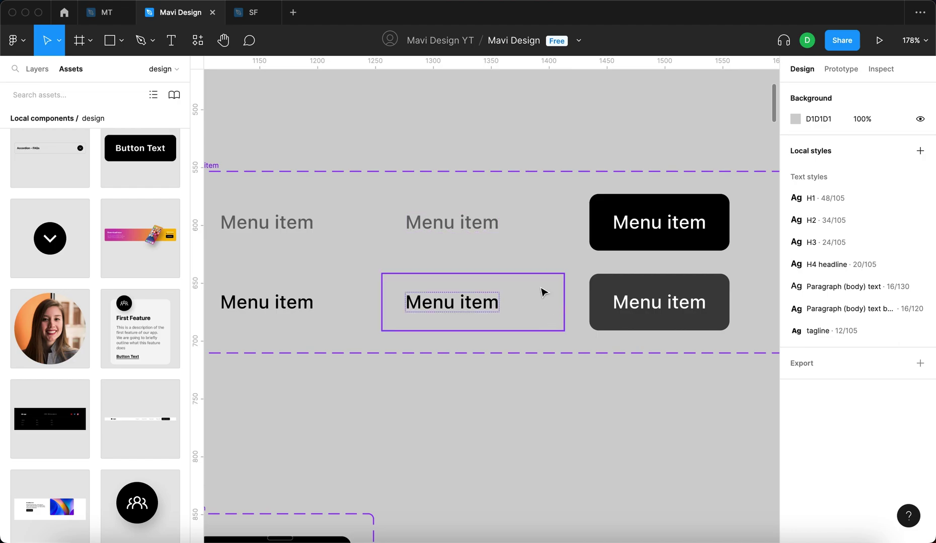
# - Draw a tiny right-pointing chevron, about 1 × 2, with the Pen tool below the menu item component set
pyautogui.hotkey('alt', '1')
pyautogui.scroll(-2, 398, 370)
pyautogui.hscroll(-1, 398, 369)
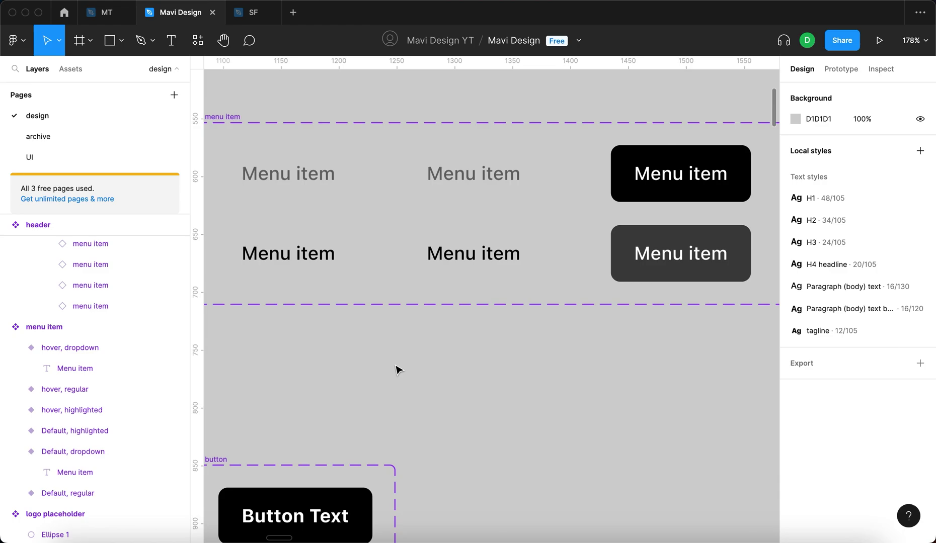
pyautogui.press('p')
pyautogui.scroll(5, 483, 400)
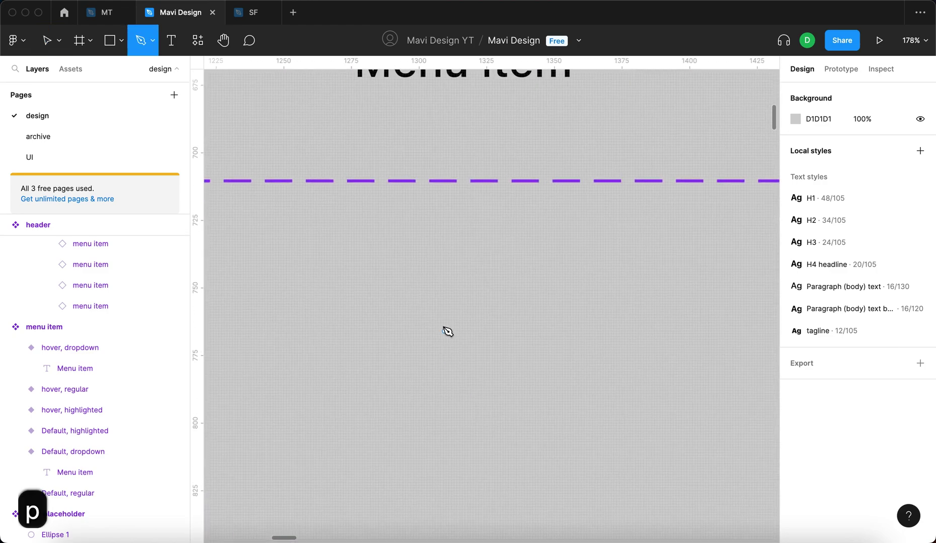
pyautogui.scroll(3, 446, 327)
pyautogui.click(444, 321)
pyautogui.scroll(3, 445, 324)
pyautogui.click(444, 343)
pyautogui.scroll(-3, 445, 341)
pyautogui.scroll(-4, 443, 344)
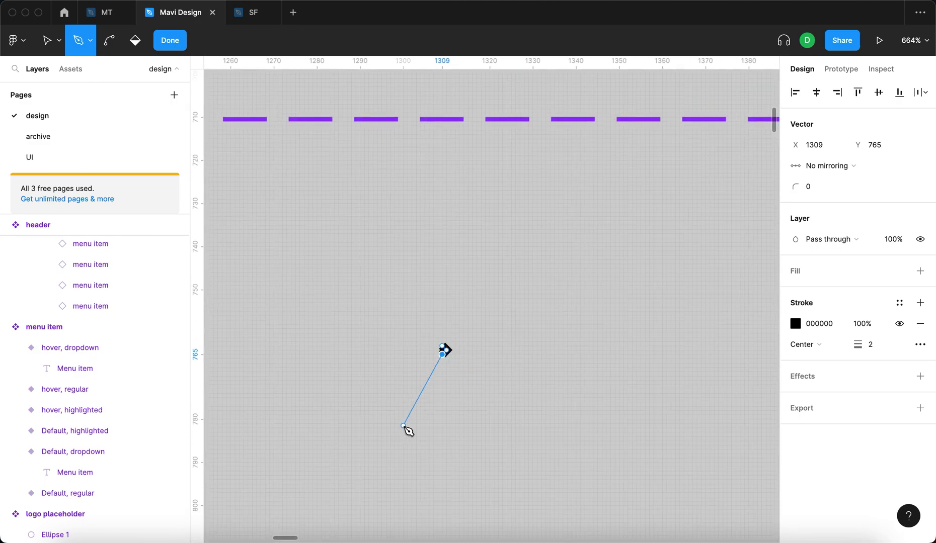
pyautogui.press('Return')
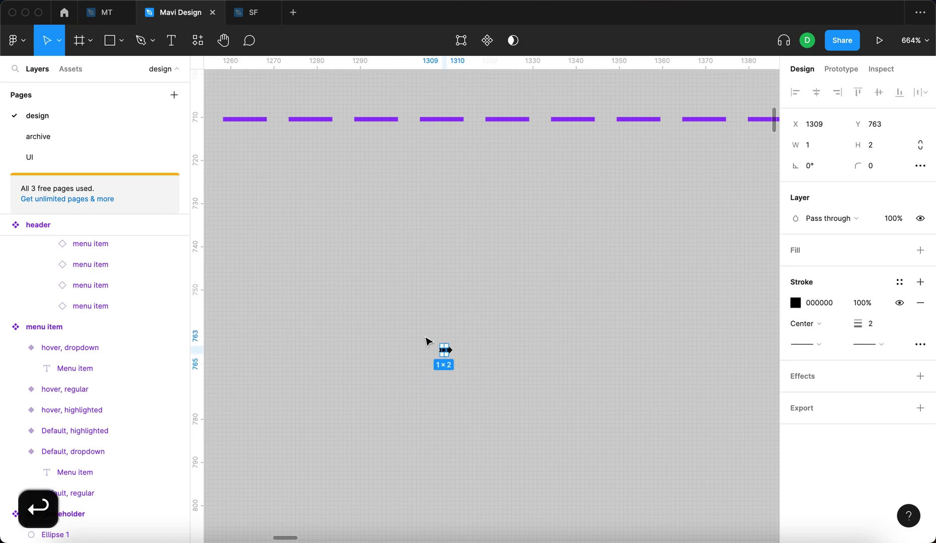
# - Move the chevron to about X 1339, Y 750 and enlarge it to about 6 × 13
pyautogui.moveTo(443, 350); pyautogui.dragTo(569, 334)
pyautogui.scroll(1, 479, 340)
pyautogui.scroll(-5, 479, 341)
pyautogui.scroll(5, 480, 341)
pyautogui.click(482, 343)
pyautogui.scroll(3, 569, 336)
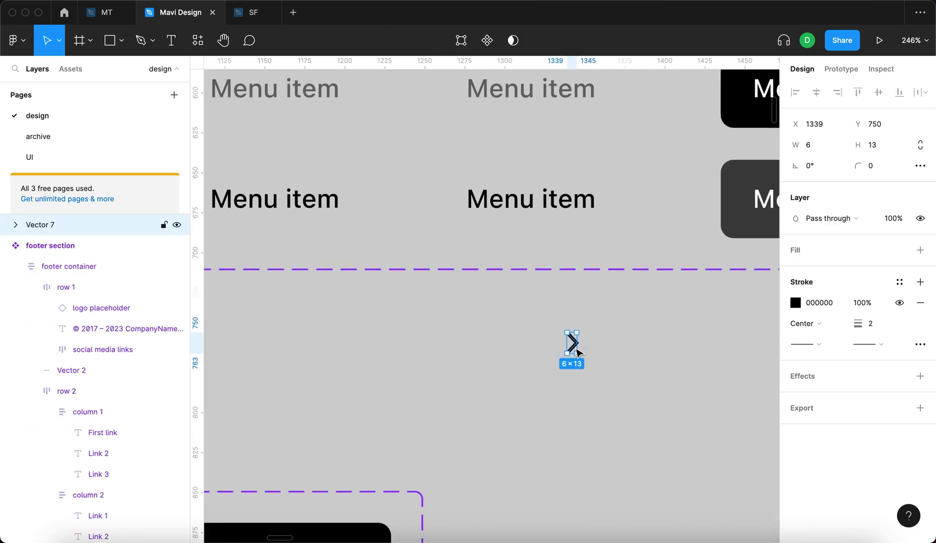
pyautogui.hscroll(2, 574, 350)
pyautogui.click(493, 332)
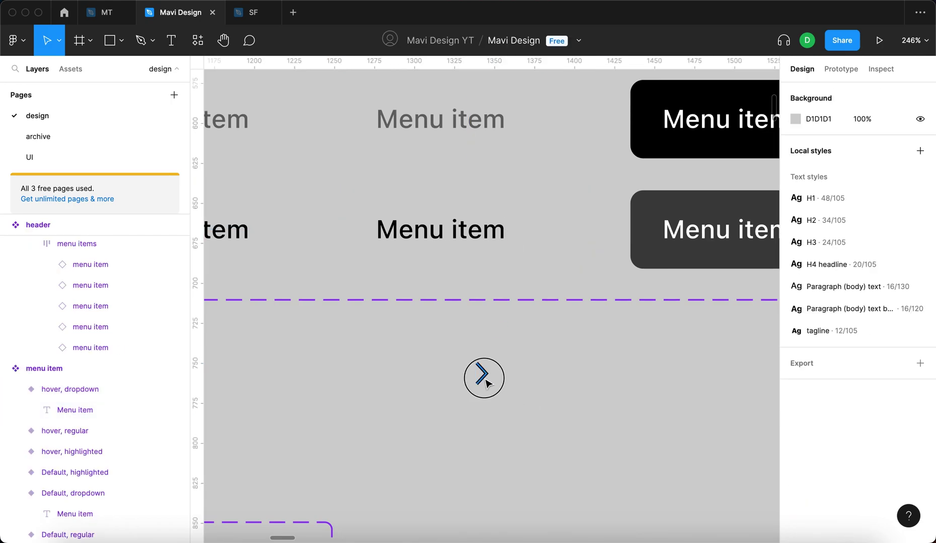
# - Adjust the chevron to about 6 × 12 and place it at about X 1387, Y 739
pyautogui.moveTo(484, 379); pyautogui.dragTo(559, 382)
pyautogui.press('super+z')
pyautogui.press('super+z')
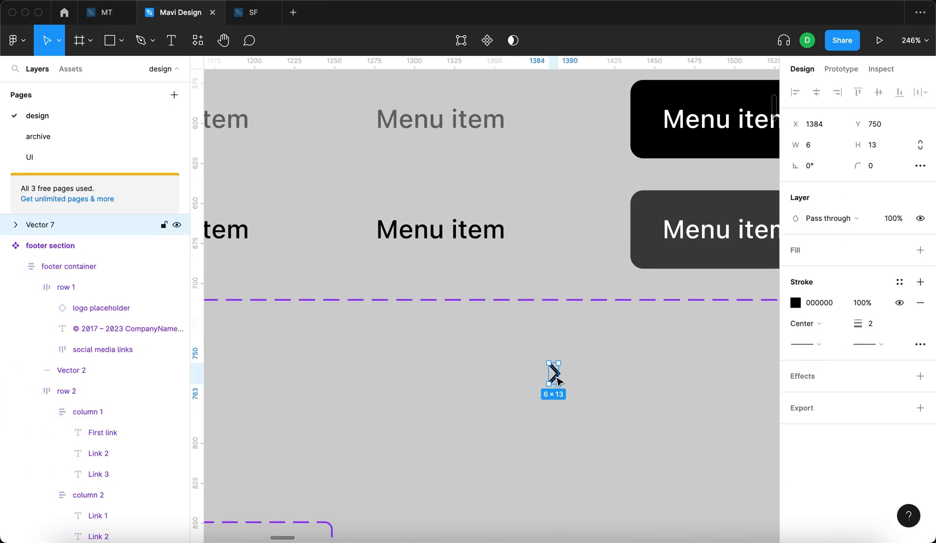
pyautogui.scroll(3, 554, 374)
pyautogui.scroll(-3, 618, 419)
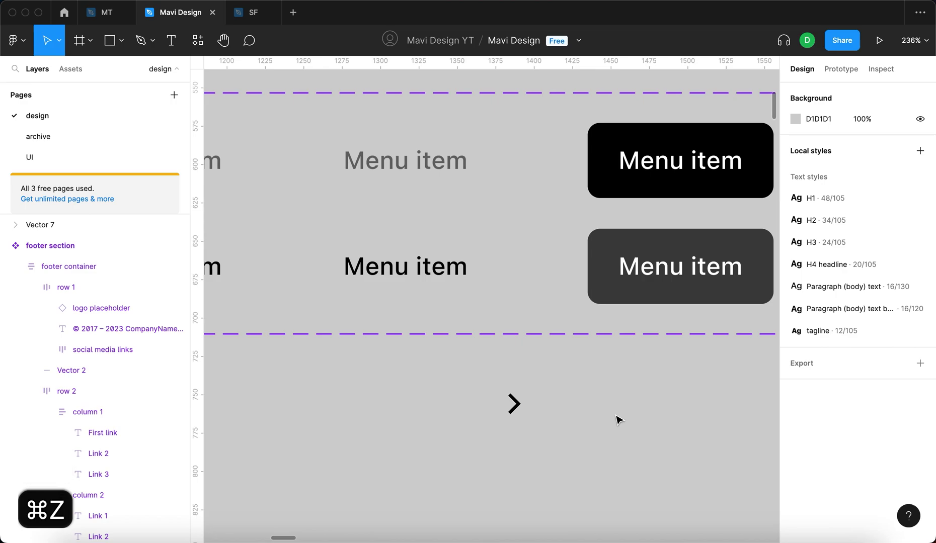
pyautogui.moveTo(513, 408); pyautogui.dragTo(512, 392)
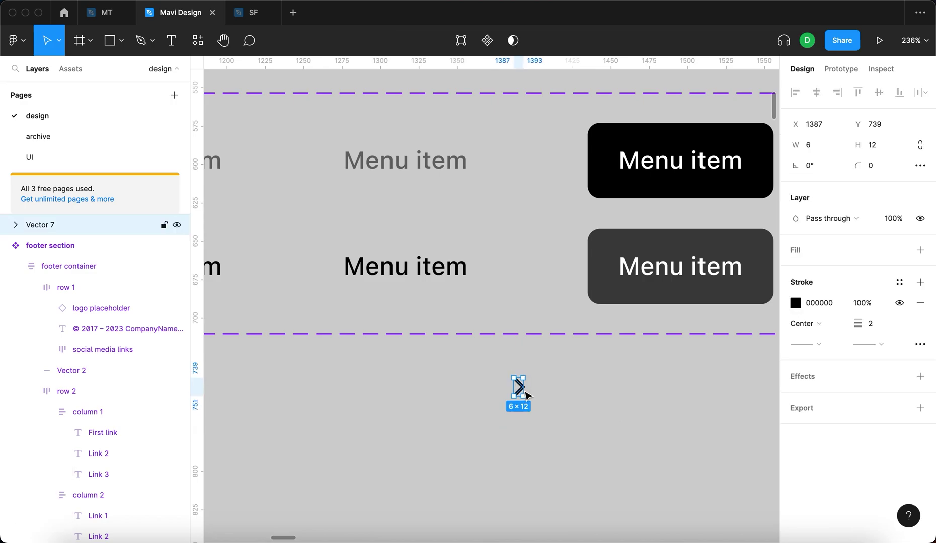
# - Set the chevron's stroke weight to 1.5
pyautogui.click(372, 267)
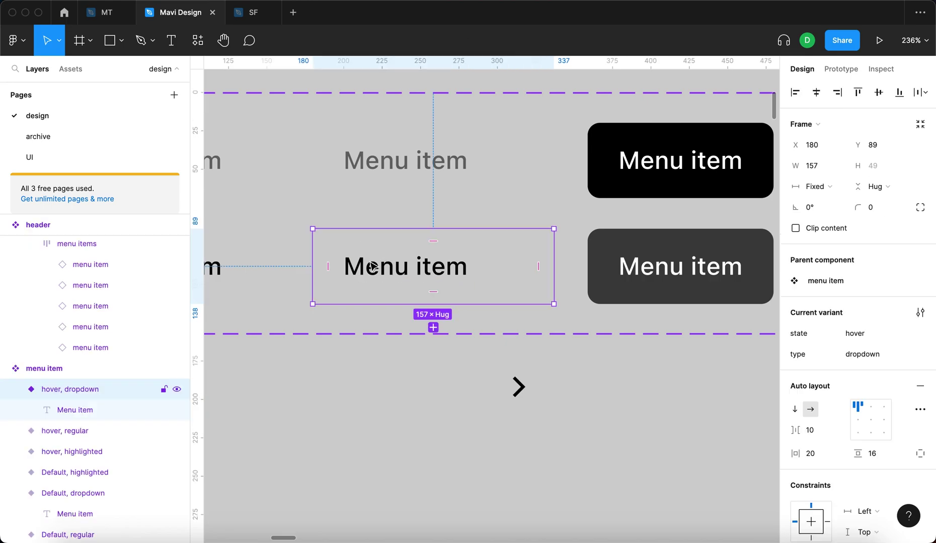
pyautogui.click(518, 387)
pyautogui.click(884, 323)
pyautogui.write('1.')
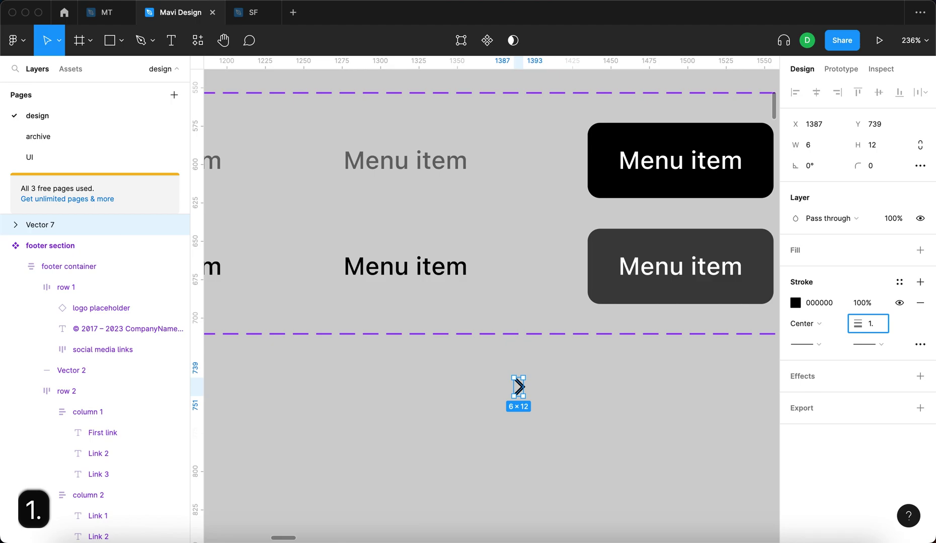
pyautogui.write('5')
pyautogui.press('Return')
pyautogui.click(629, 375)
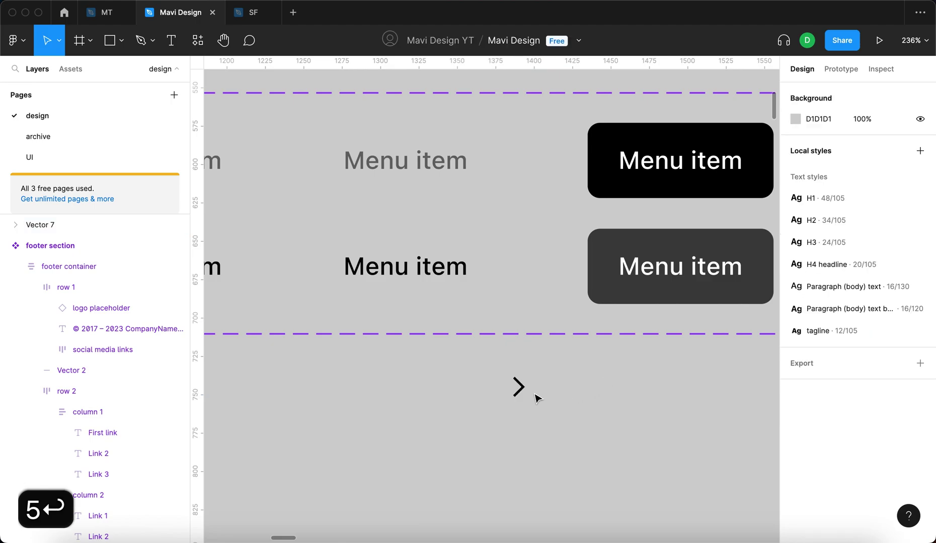
# - Inspect the thinner chevron up close and move it to about X 1370, Y 730
pyautogui.click(513, 396)
pyautogui.scroll(5, 514, 395)
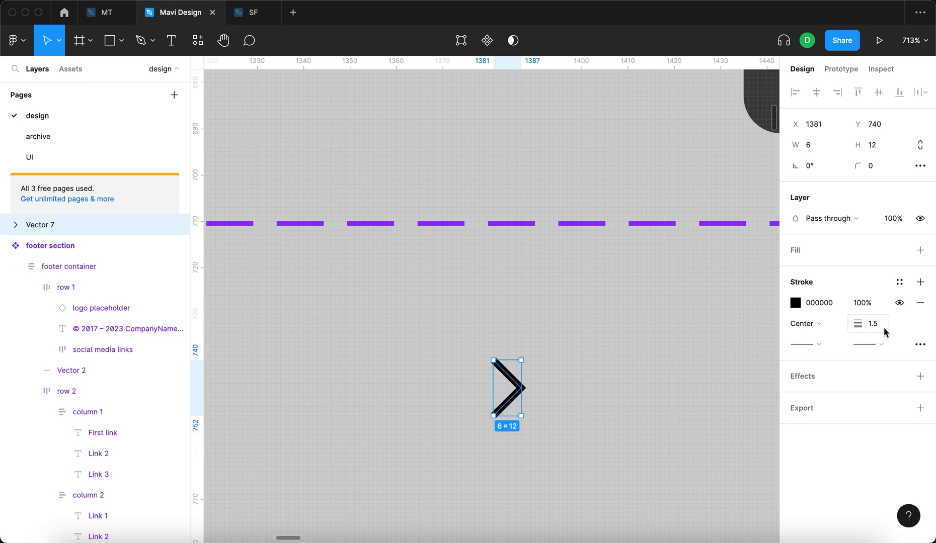
pyautogui.click(662, 359)
pyautogui.scroll(-3, 585, 378)
pyautogui.moveTo(558, 380); pyautogui.dragTo(527, 352)
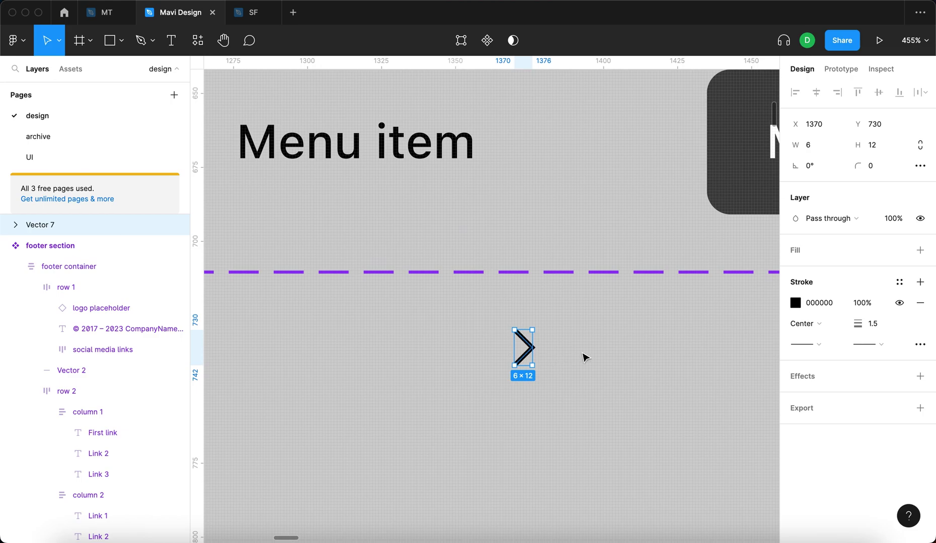
# - Cut the chevron from the canvas and paste it into the hover dropdown variant, after the menu item text
pyautogui.moveTo(599, 307); pyautogui.dragTo(468, 385)
pyautogui.press('super+x')
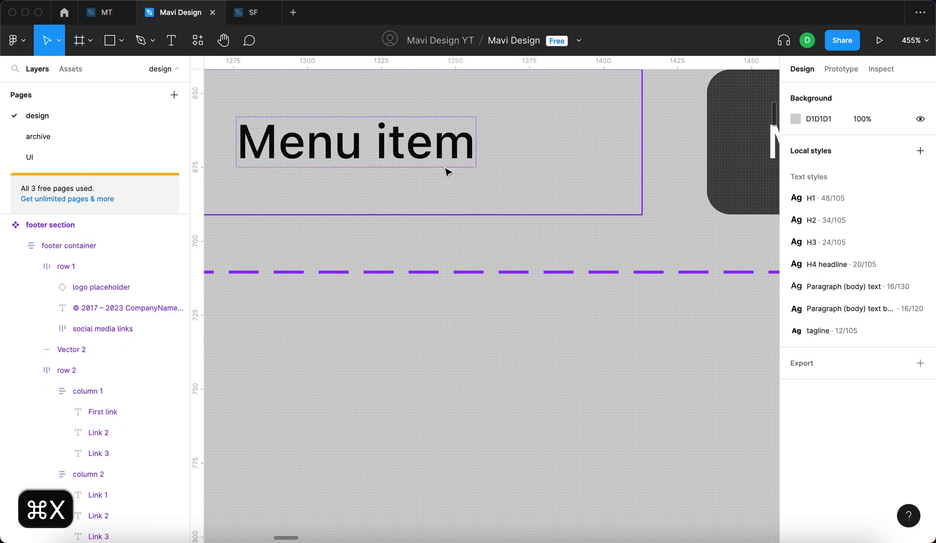
pyautogui.scroll(3, 439, 167)
pyautogui.click(499, 272)
pyautogui.hscroll(-3, 468, 280)
pyautogui.press('super+v')
pyautogui.click(556, 452)
pyautogui.scroll(1, 553, 425)
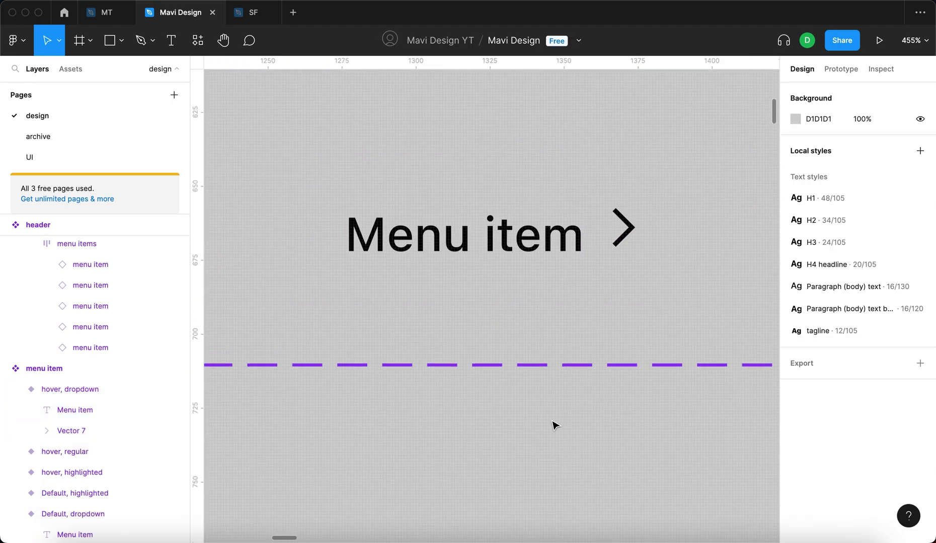
# - Rename the chevron layer in the hover dropdown variant as "menu item arrow"
pyautogui.click(528, 247)
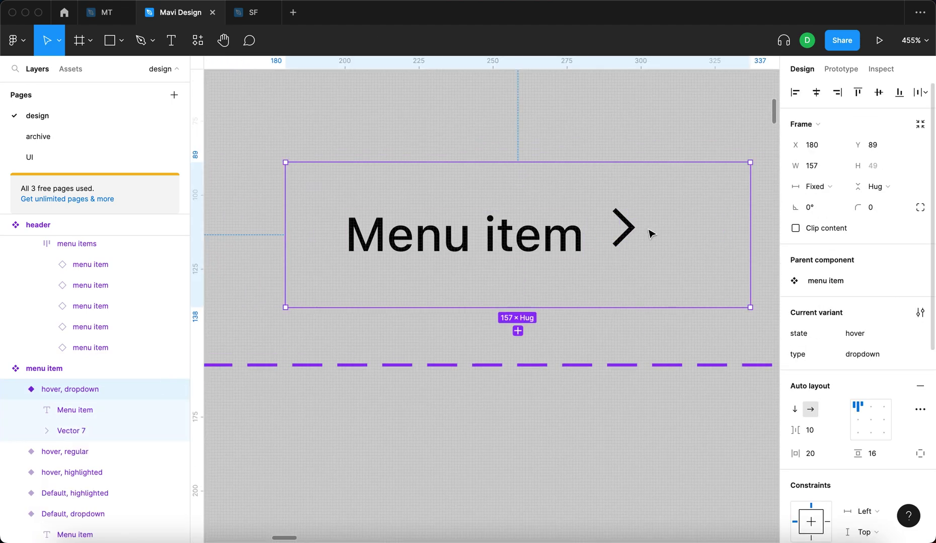
pyautogui.scroll(-3, 629, 232)
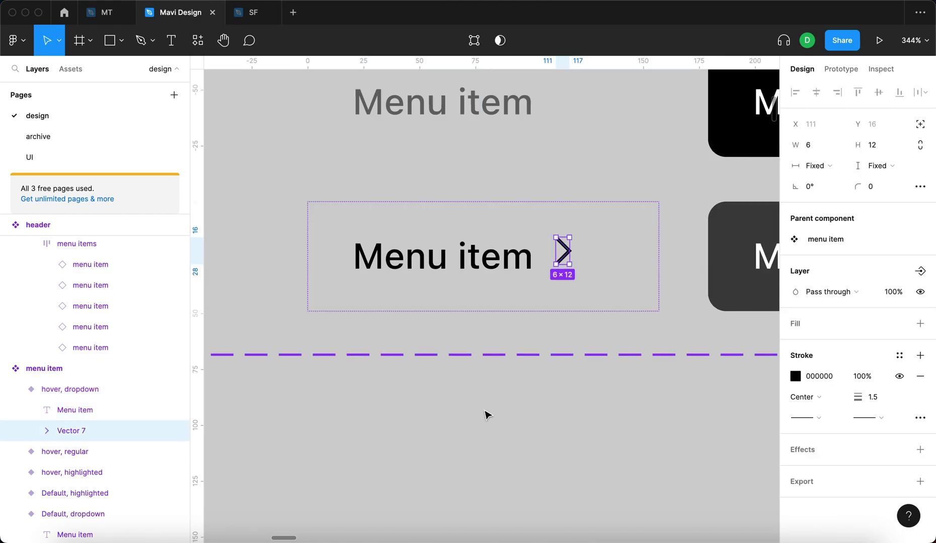
pyautogui.press('super+r')
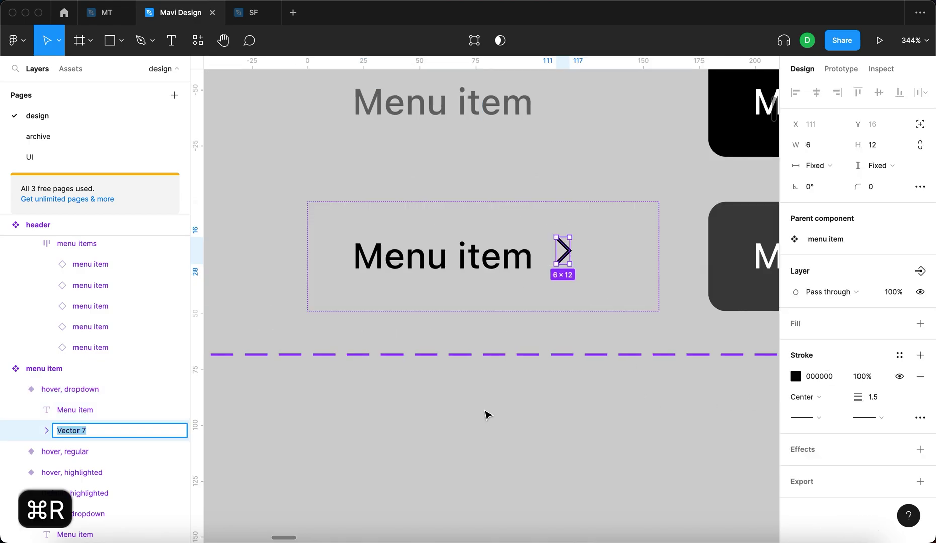
pyautogui.write('menu item arrow')
pyautogui.press('Return')
pyautogui.scroll(2, 541, 309)
pyautogui.hscroll(1, 542, 309)
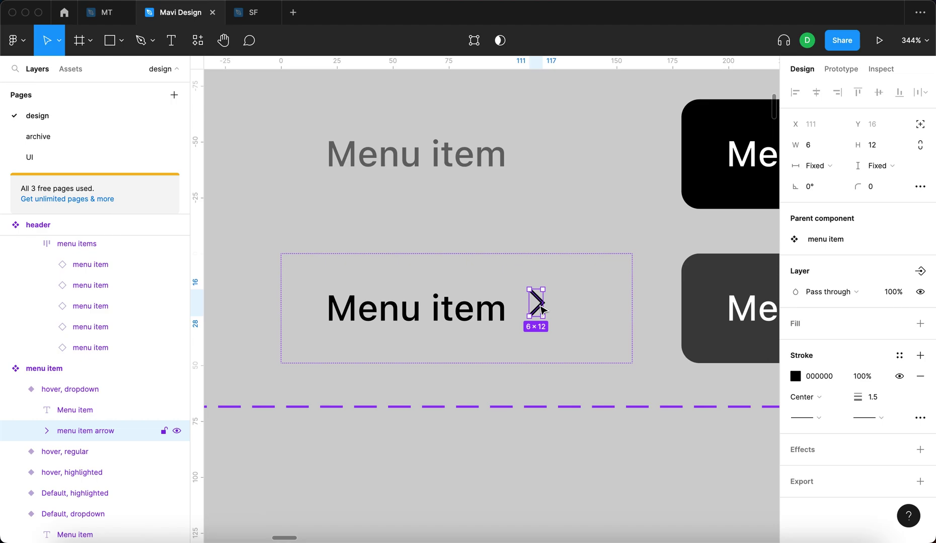
# - Give the menu item arrow absolute position and align it to the variant's vertical centre and right edge, with Right and Center constraints
pyautogui.click(923, 126)
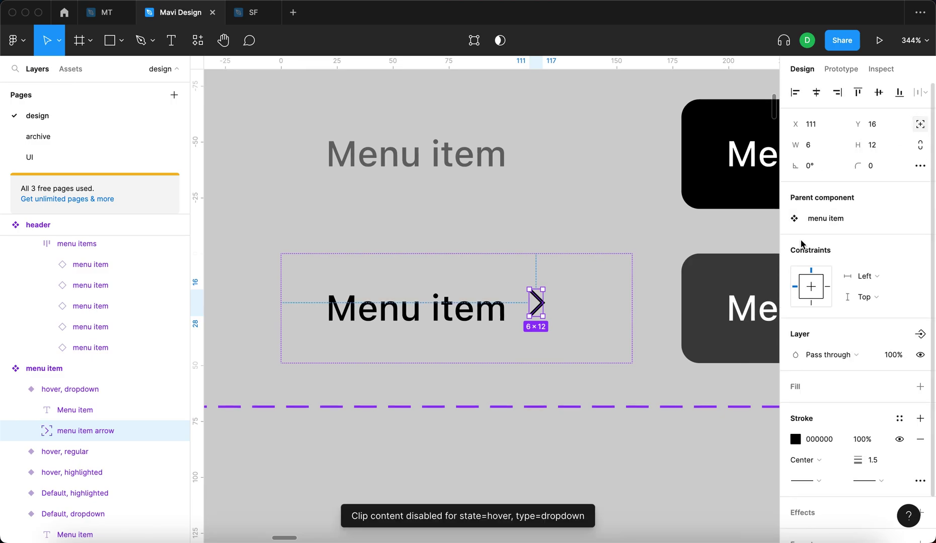
pyautogui.hotkey('alt', 'v')
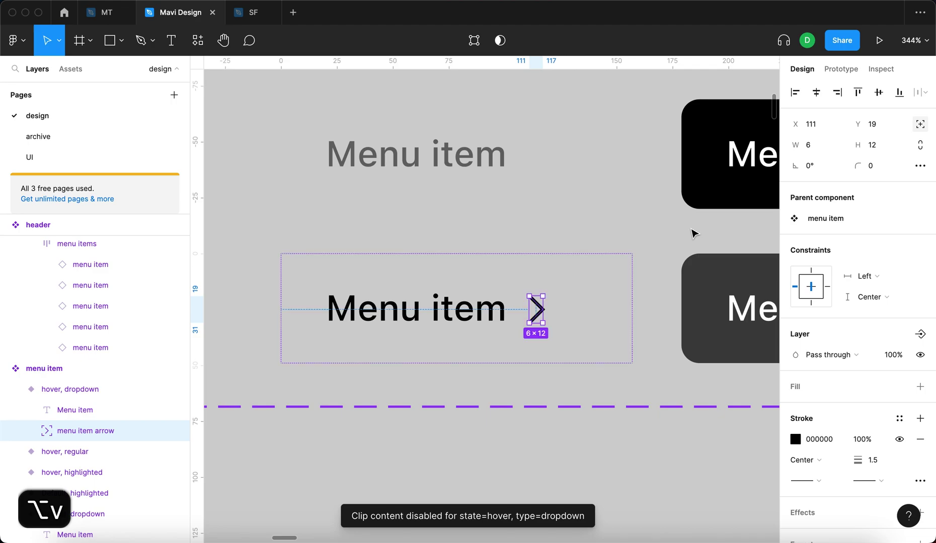
pyautogui.hotkey('alt', 'd')
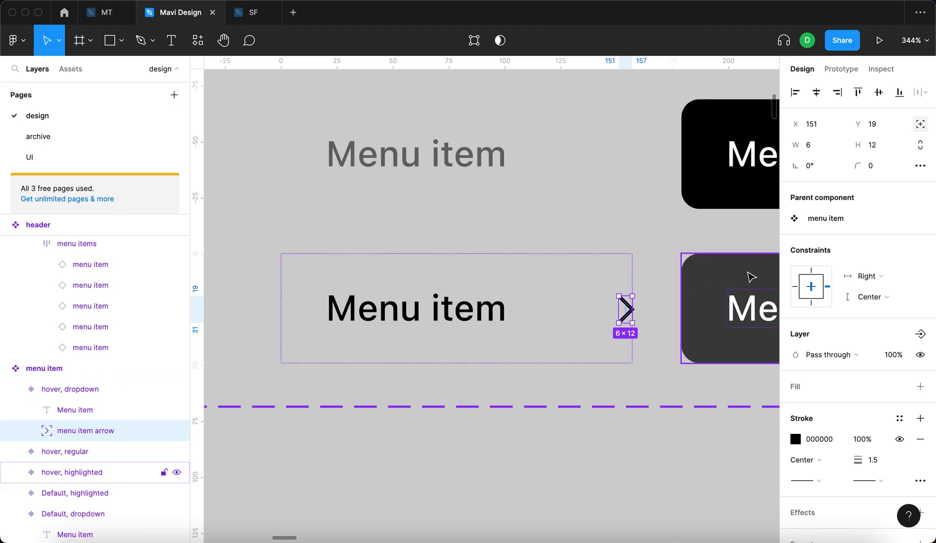
pyautogui.click(872, 278)
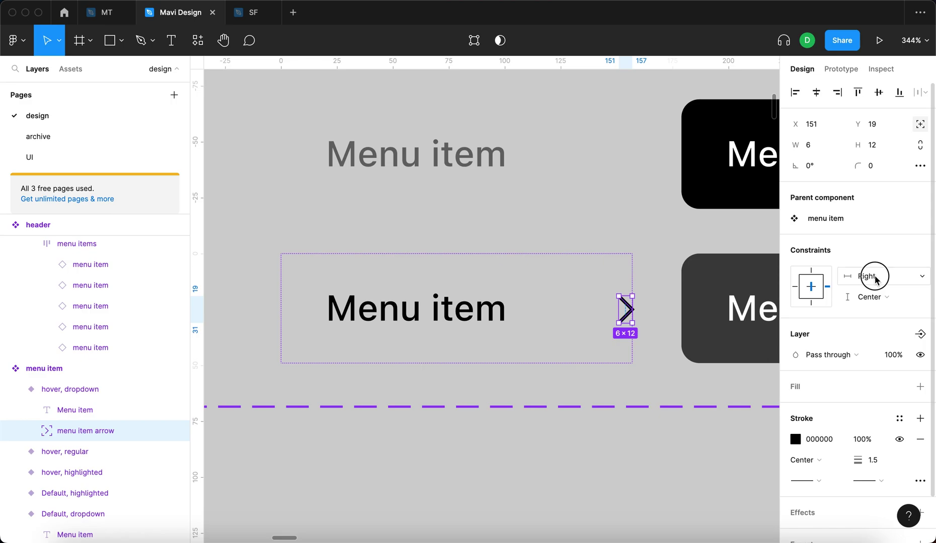
pyautogui.click(873, 276)
pyautogui.click(876, 297)
pyautogui.click(876, 298)
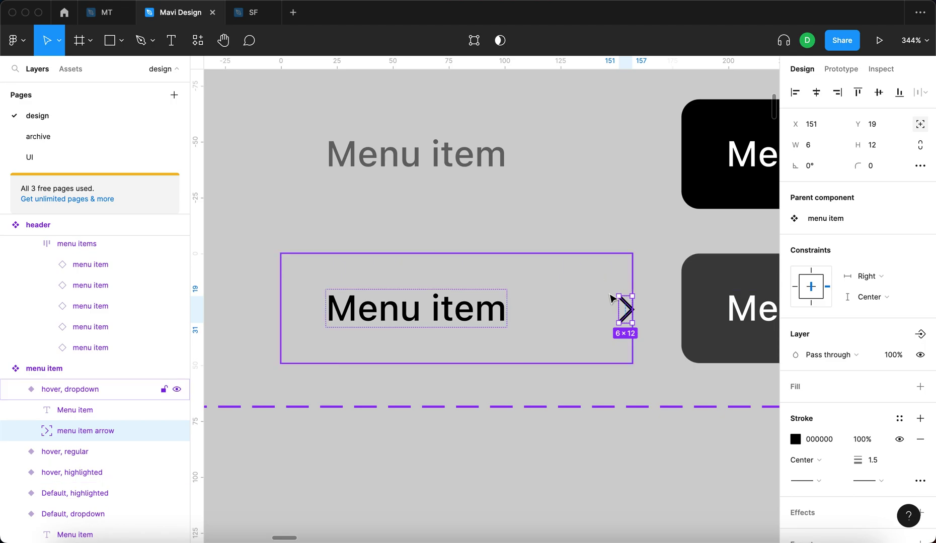
# - Nudge the menu item arrow inward from the hover dropdown variant's right edge to X 137
pyautogui.hotkey('shift', 'Left')
pyautogui.hotkey('shift', 'Right')
pyautogui.press('Left')
pyautogui.press('Left')
pyautogui.press('Left')
pyautogui.press('Left')
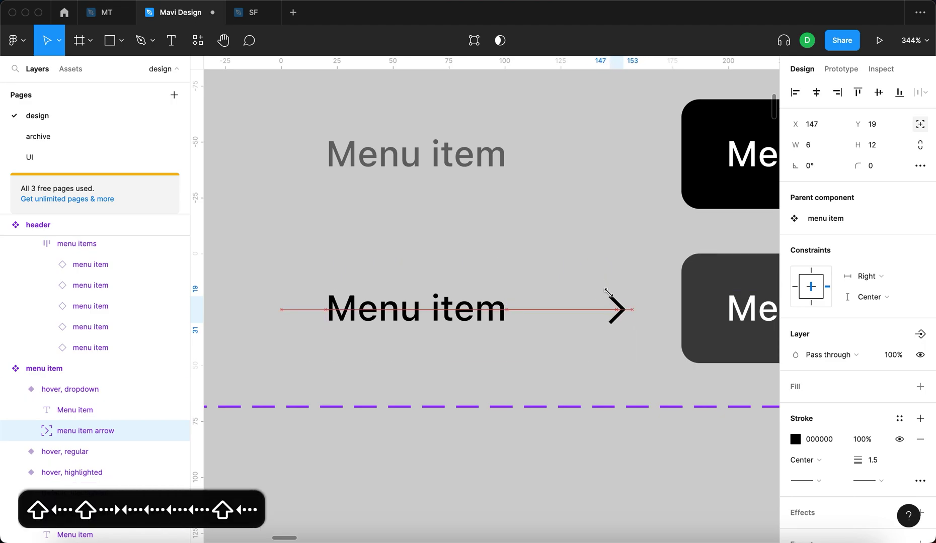
pyautogui.hotkey('shift', 'Left')
pyautogui.press('Right')
pyautogui.press('Right')
pyautogui.press('Right')
pyautogui.press('Right')
pyautogui.press('Left')
pyautogui.press('Left')
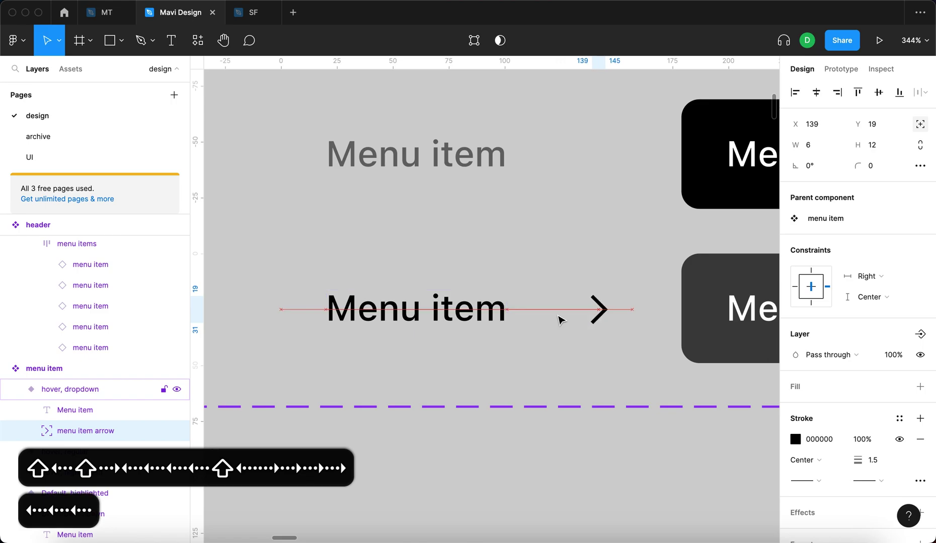
pyautogui.press('Left')
pyautogui.press('Left')
pyautogui.press('Right')
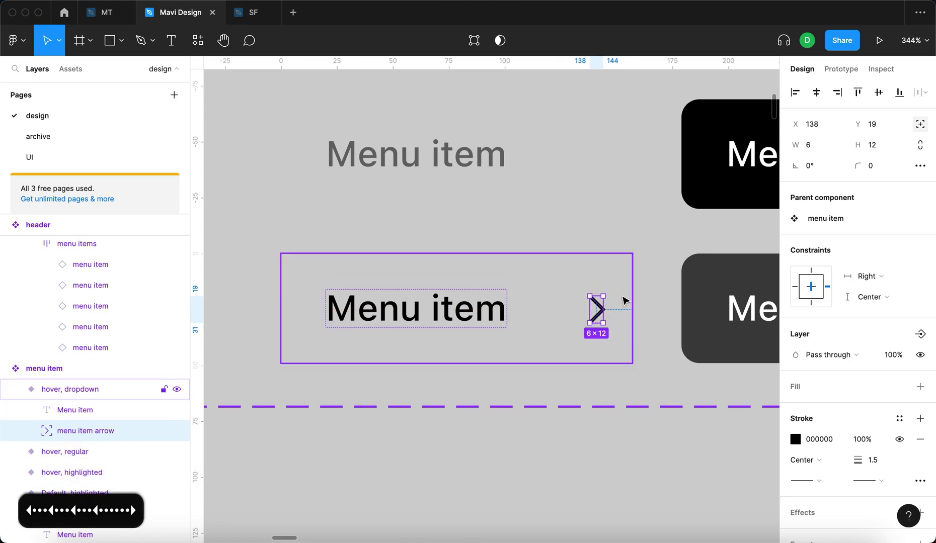
pyautogui.press('Left')
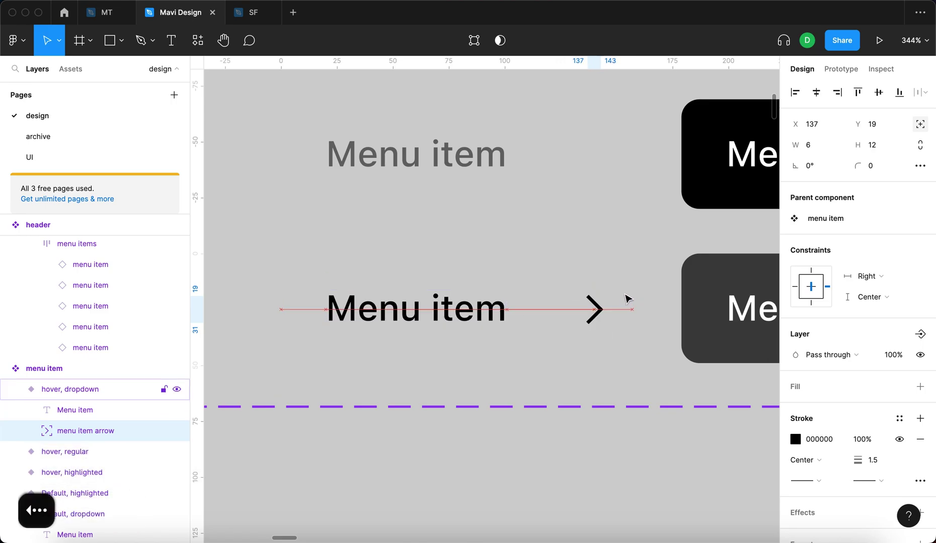
pyautogui.click(622, 340)
pyautogui.scroll(-5, 534, 426)
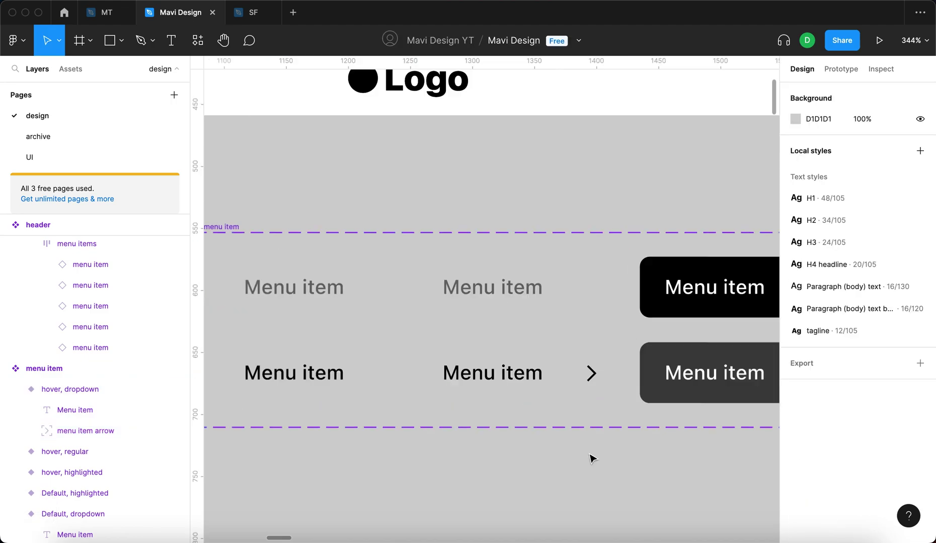
# - Set the corner radius of both the default and hover dropdown variants to 8
pyautogui.click(512, 363)
pyautogui.click(483, 292)
pyautogui.click(478, 355)
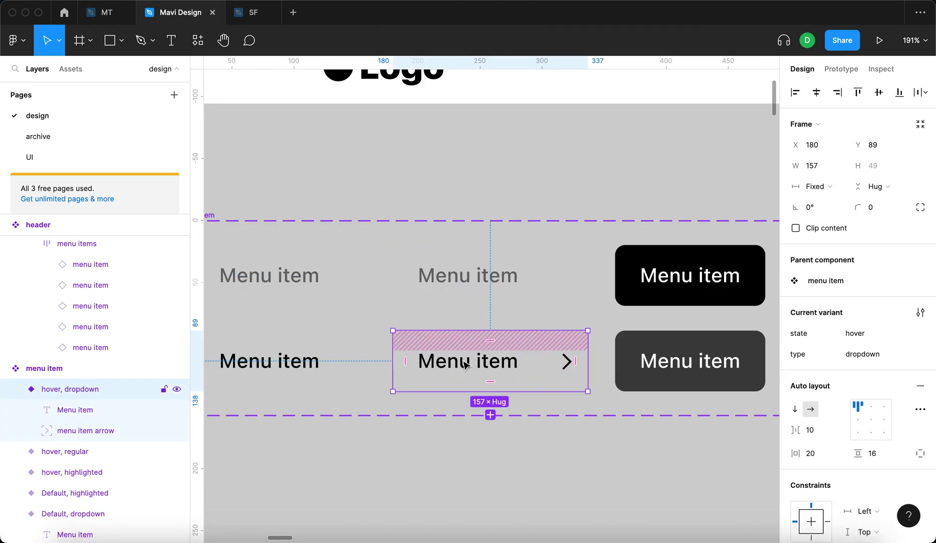
pyautogui.click(655, 375)
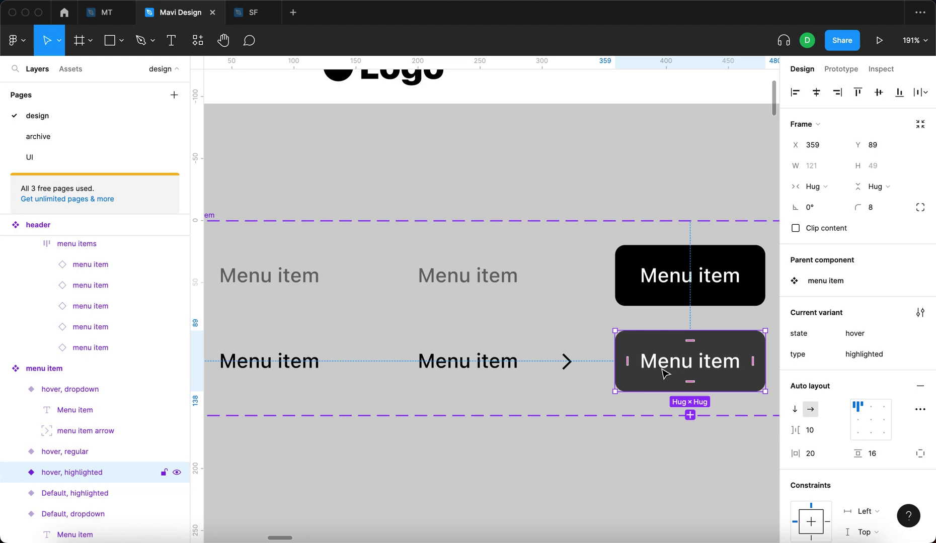
pyautogui.click(523, 352)
pyautogui.keyDown('shift'); pyautogui.click(495, 281); pyautogui.keyUp('shift')
pyautogui.click(889, 208)
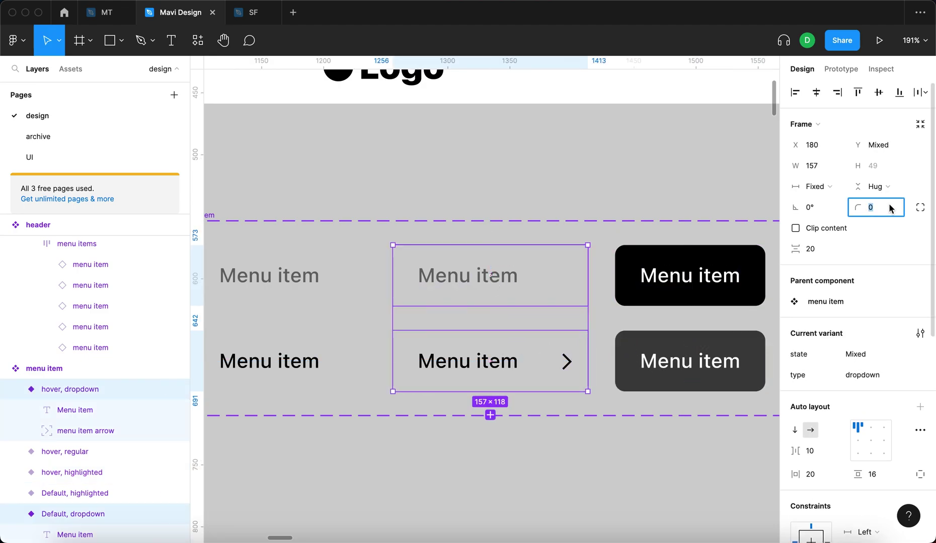
pyautogui.write('8')
pyautogui.press('Return')
# - Add a 000000 fill at 8% opacity to the hover dropdown variant
pyautogui.click(504, 375)
pyautogui.scroll(-4, 872, 426)
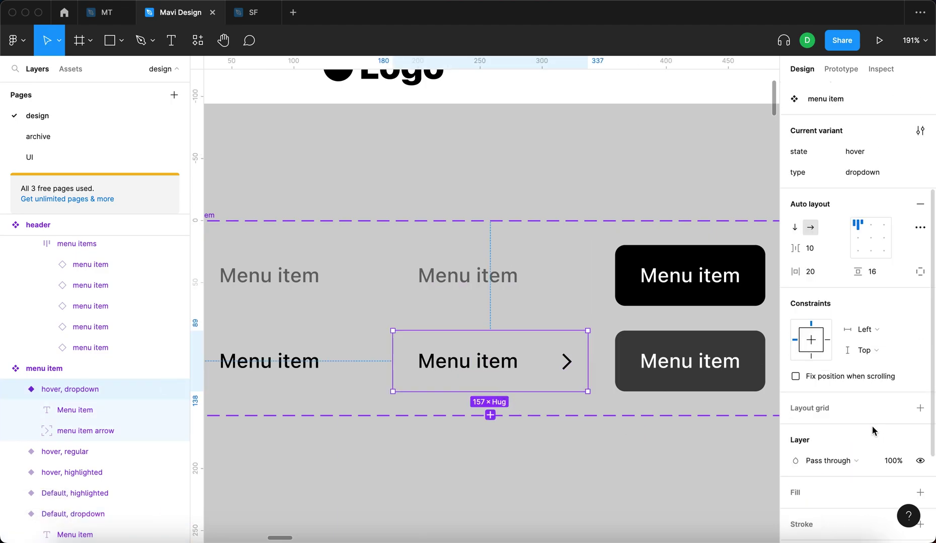
pyautogui.scroll(-1, 878, 411)
pyautogui.click(920, 468)
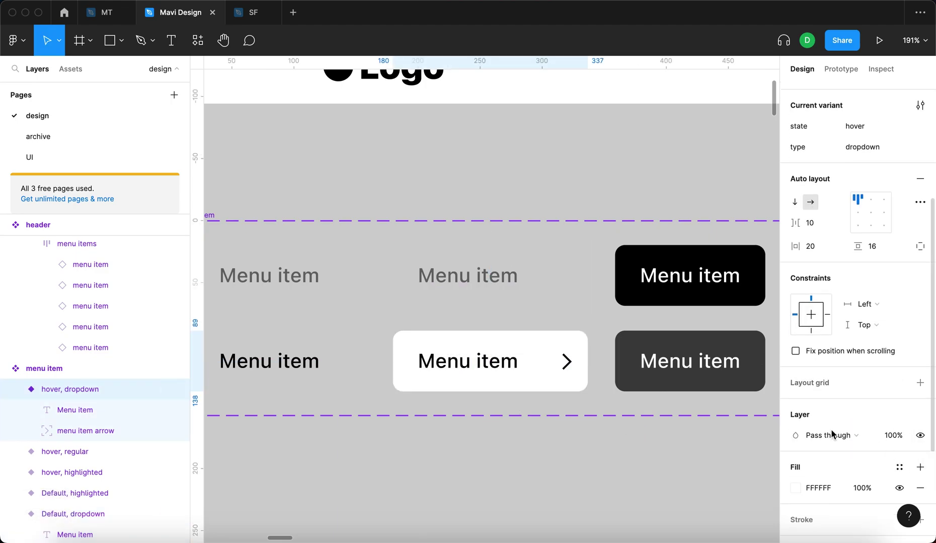
pyautogui.scroll(-1, 818, 426)
pyautogui.click(823, 464)
pyautogui.write('0')
pyautogui.press('Return')
pyautogui.click(862, 469)
pyautogui.press('Return')
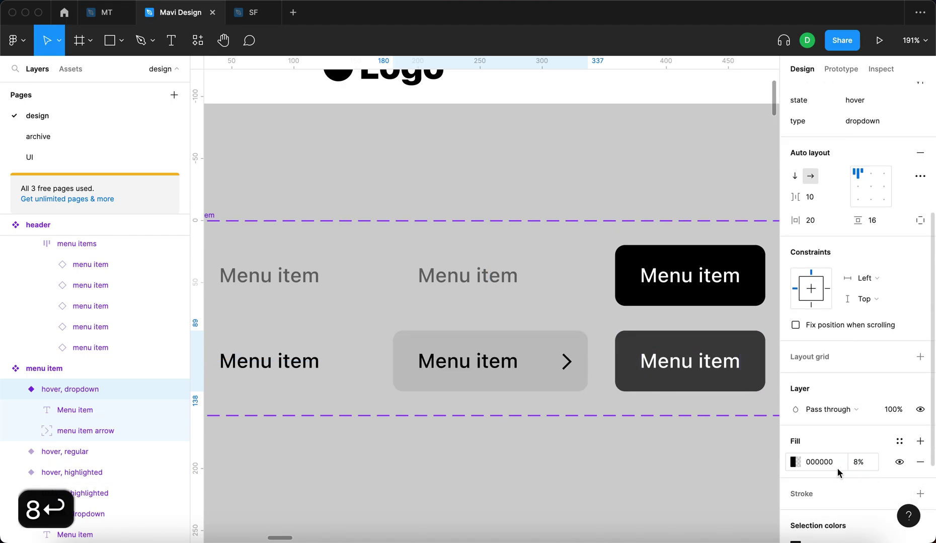
pyautogui.click(612, 508)
# - Place a menu item instance from the local components on the canvas just below the menu item component set
pyautogui.scroll(-8, 627, 474)
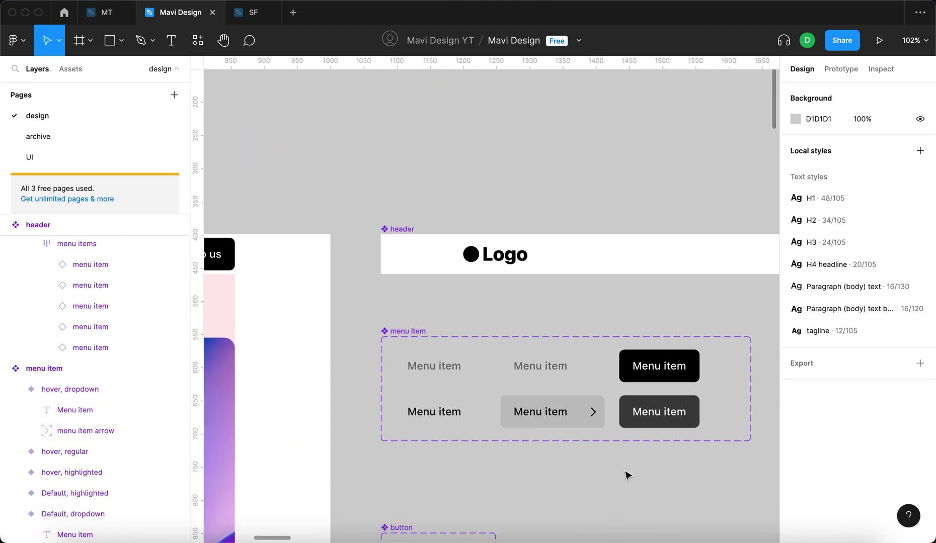
pyautogui.moveTo(630, 473); pyautogui.dragTo(525, 428)
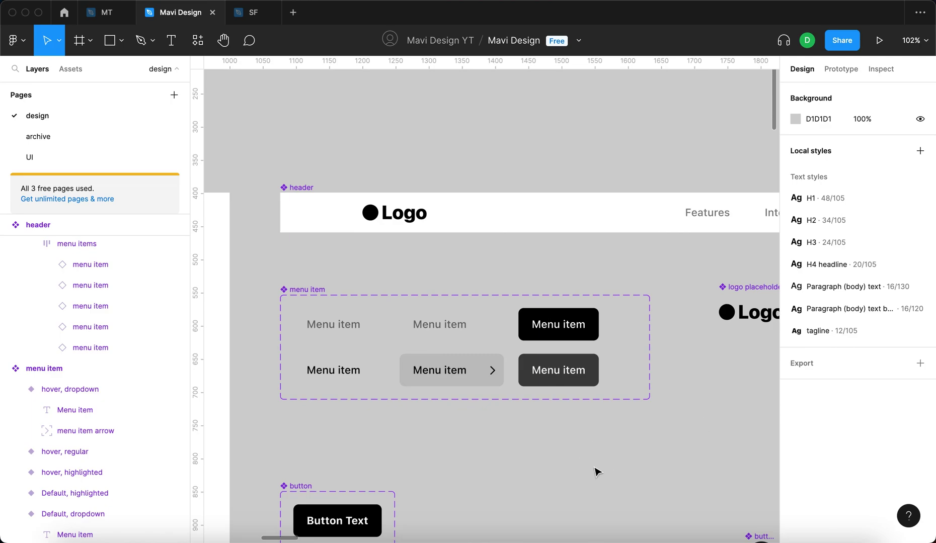
pyautogui.scroll(-5, 516, 476)
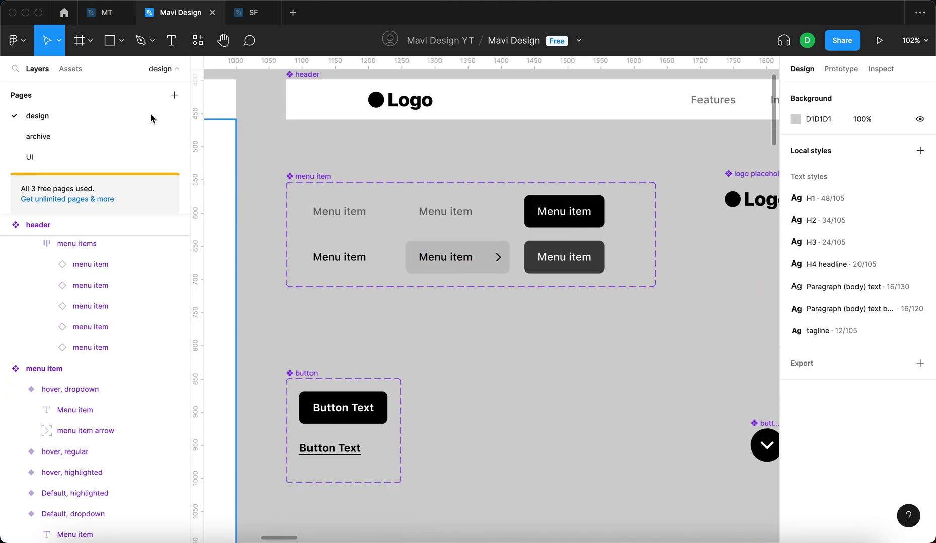
pyautogui.click(63, 71)
pyautogui.scroll(-8, 88, 327)
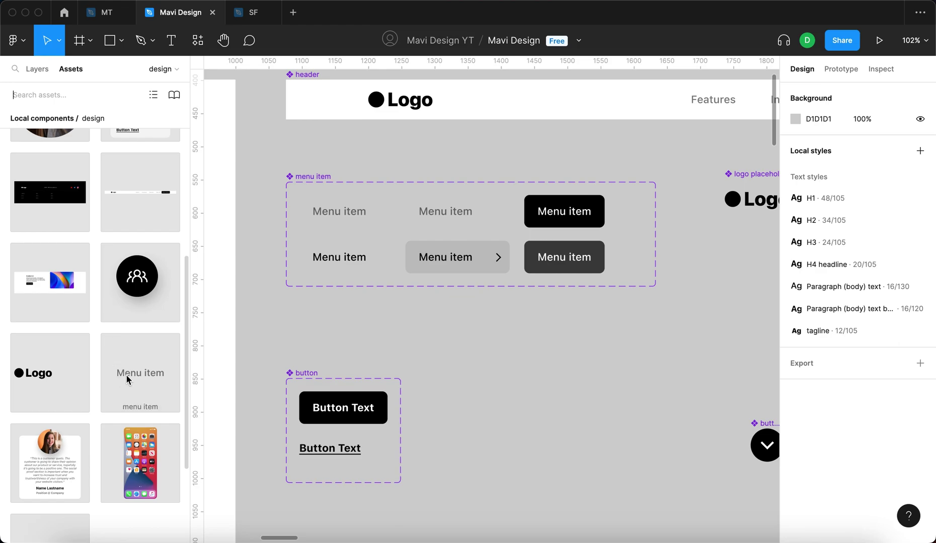
pyautogui.moveTo(126, 374); pyautogui.dragTo(437, 336)
pyautogui.click(547, 424)
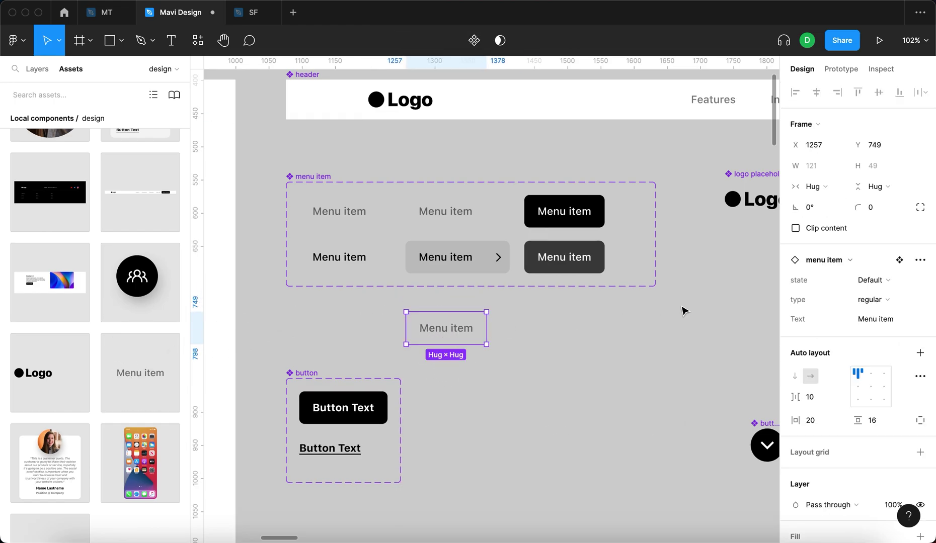
# - Set the menu item instance's type to dropdown and its state to hover, keeping it below the component set
pyautogui.click(894, 303)
pyautogui.click(898, 335)
pyautogui.click(601, 366)
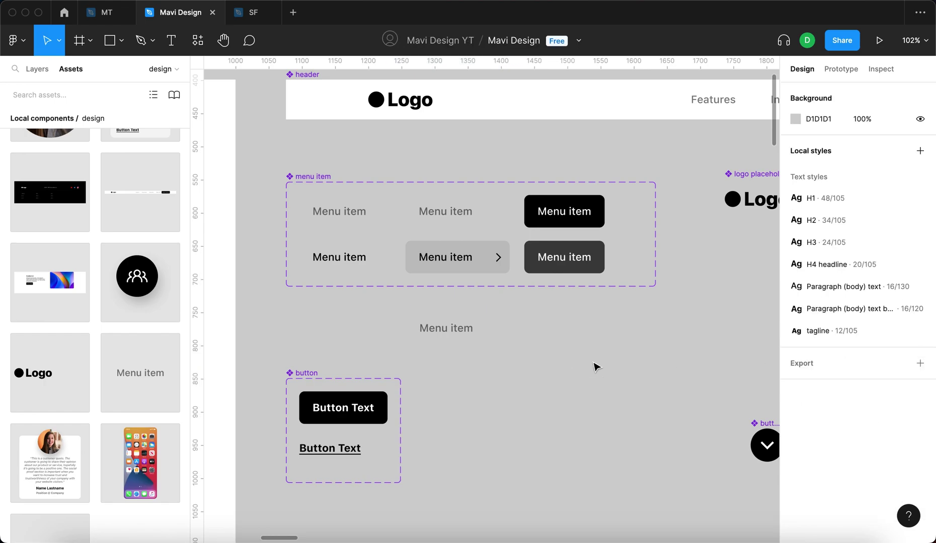
pyautogui.moveTo(435, 324); pyautogui.dragTo(463, 333)
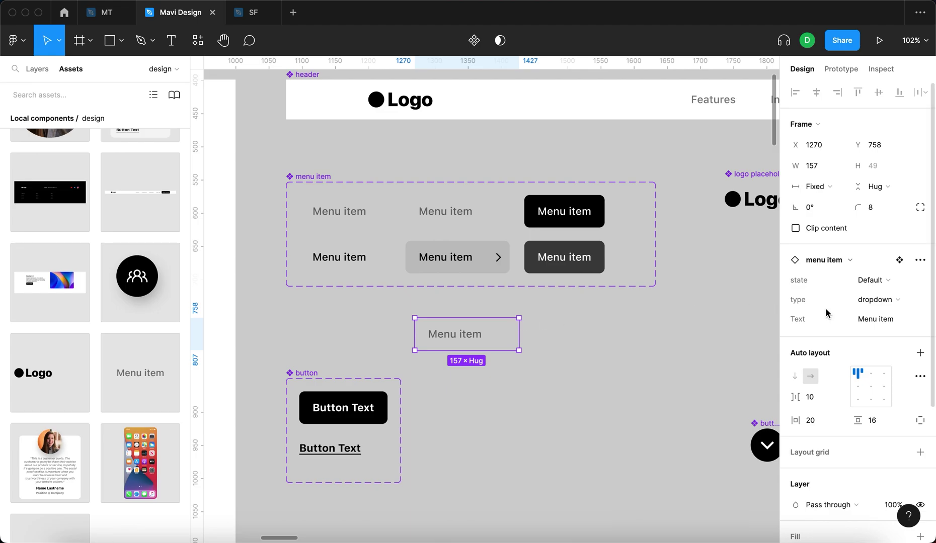
pyautogui.click(878, 280)
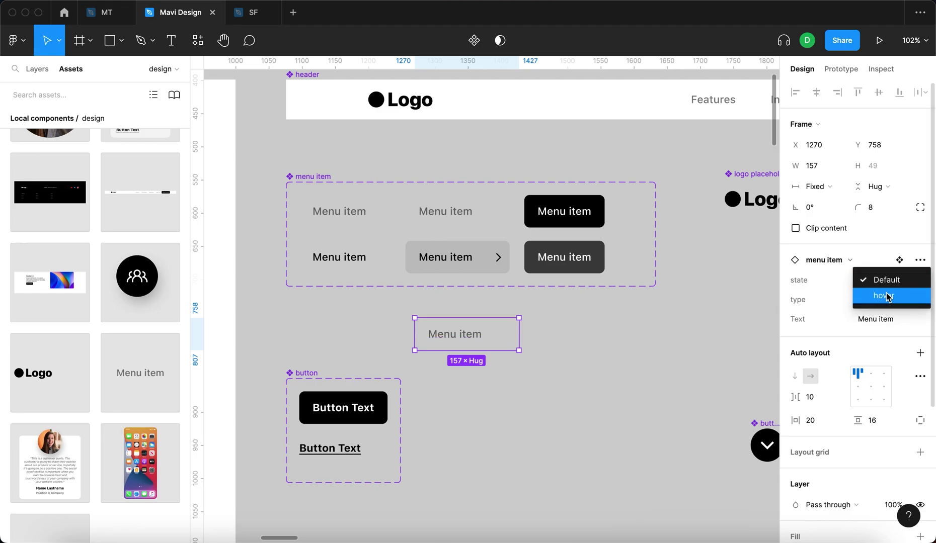
pyautogui.click(884, 295)
pyautogui.press('Escape')
pyautogui.moveTo(468, 334); pyautogui.dragTo(452, 343)
pyautogui.click(445, 256)
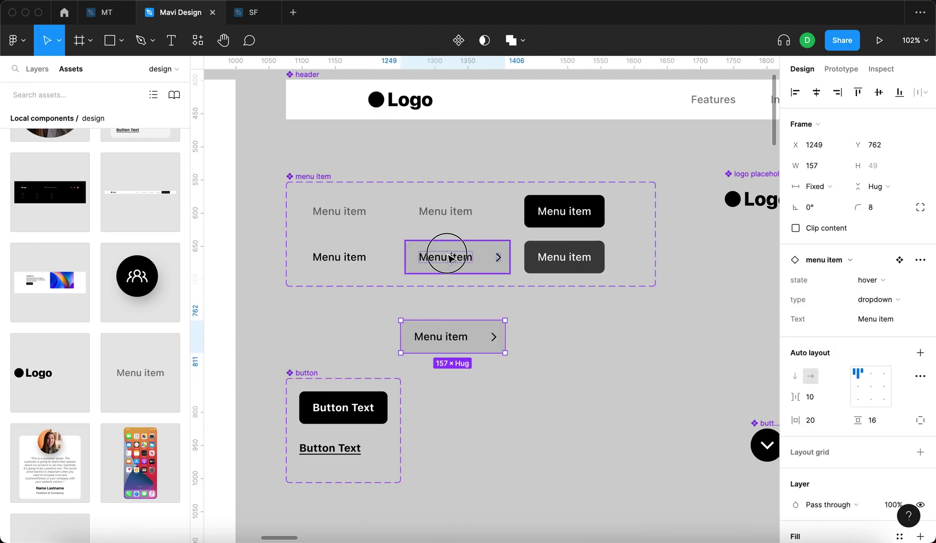
pyautogui.press('Escape')
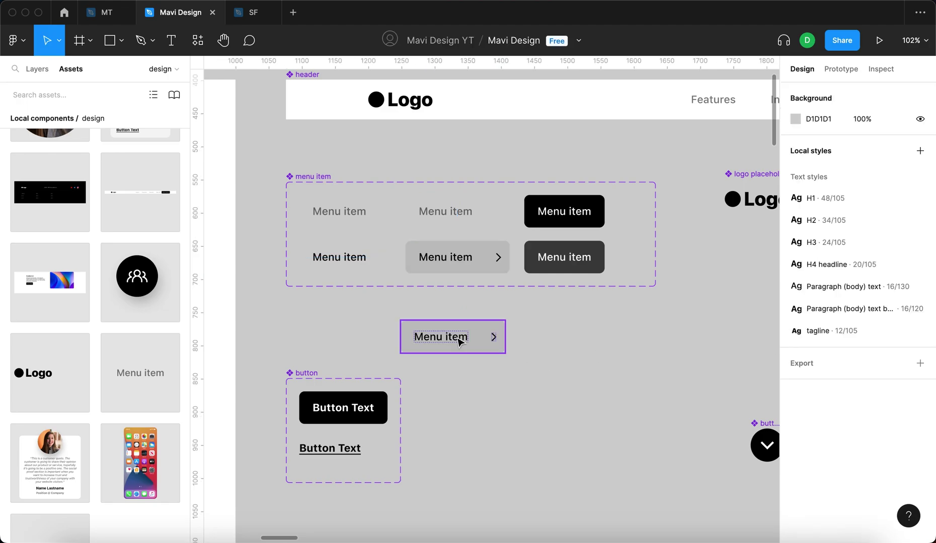
# - Test how the hover dropdown instance resizes by widening it to 184 and narrowing it to 100
pyautogui.click(459, 334)
pyautogui.moveTo(505, 331); pyautogui.dragTo(523, 350)
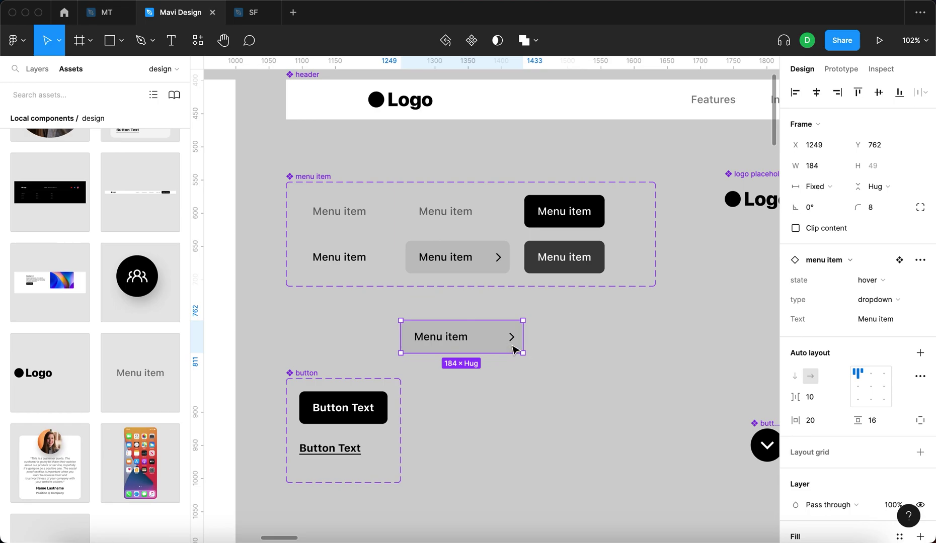
pyautogui.moveTo(520, 329); pyautogui.dragTo(471, 351)
pyautogui.scroll(5, 445, 337)
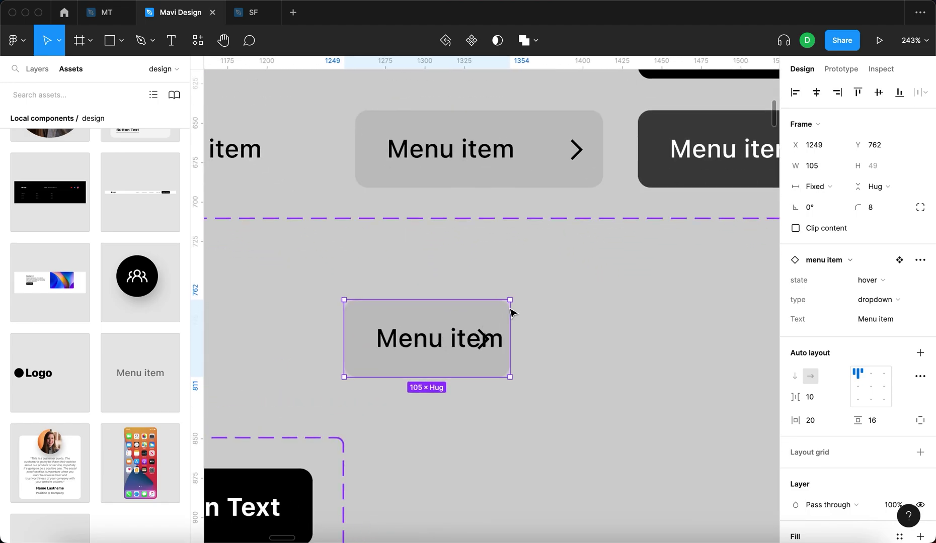
pyautogui.moveTo(512, 316)
pyautogui.mouseDown()
pyautogui.moveTo(523, 316)
pyautogui.moveTo(501, 322)
pyautogui.mouseUp()
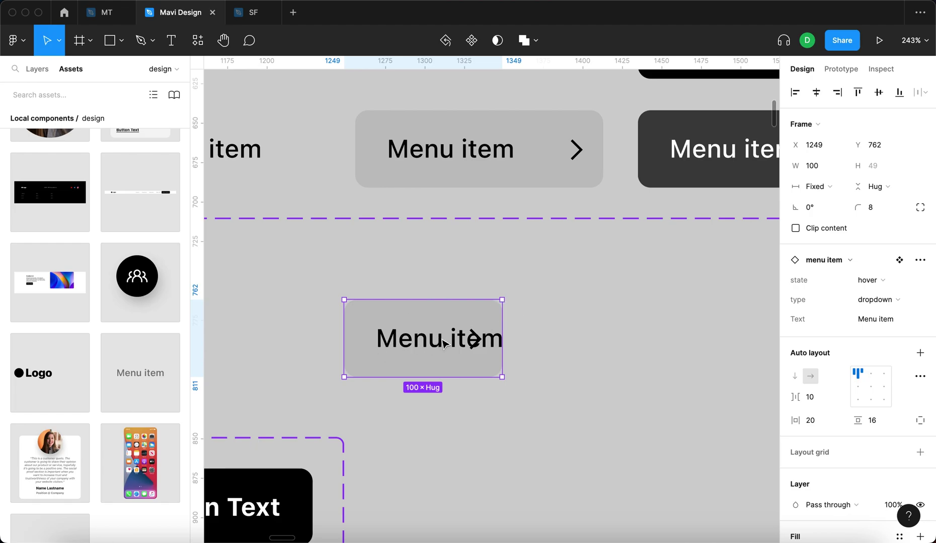
pyautogui.scroll(1, 503, 321)
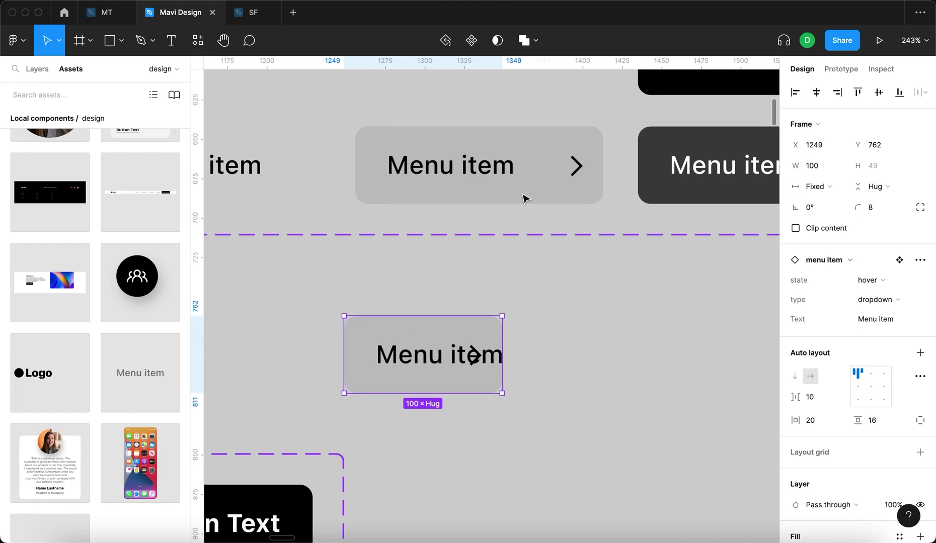
# - Set the menu item text in both the default and hover dropdown variants to fill the container horizontally
pyautogui.doubleClick(487, 163)
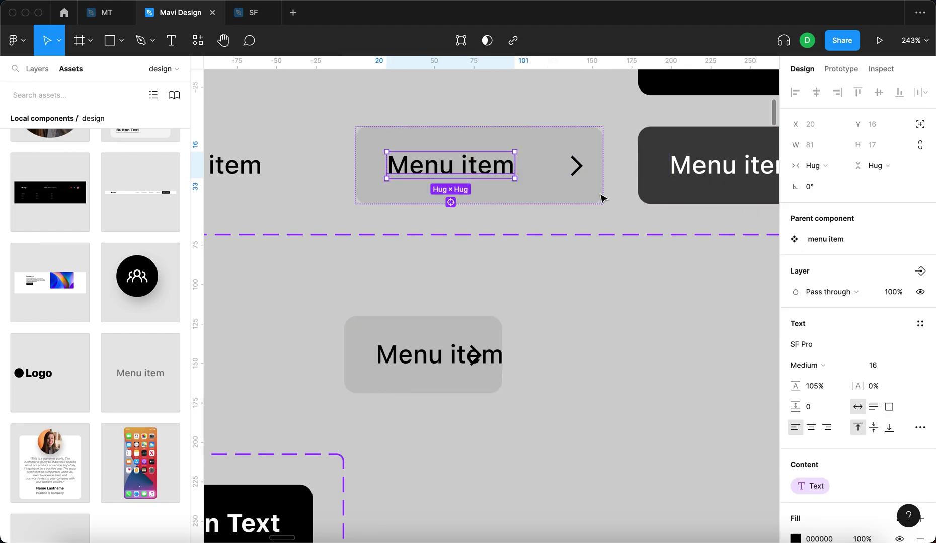
pyautogui.scroll(5, 457, 186)
pyautogui.keyDown('shift'); pyautogui.click(456, 246); pyautogui.keyUp('shift')
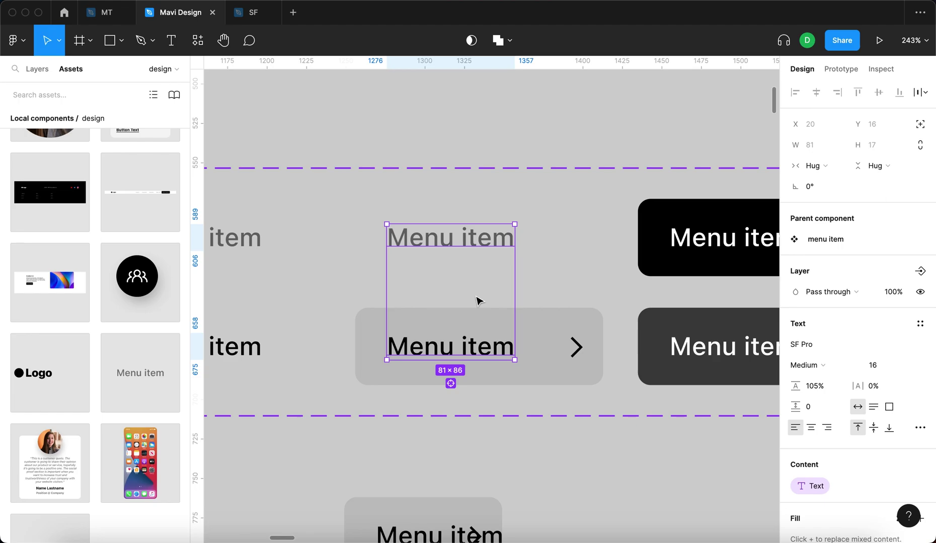
pyautogui.click(830, 168)
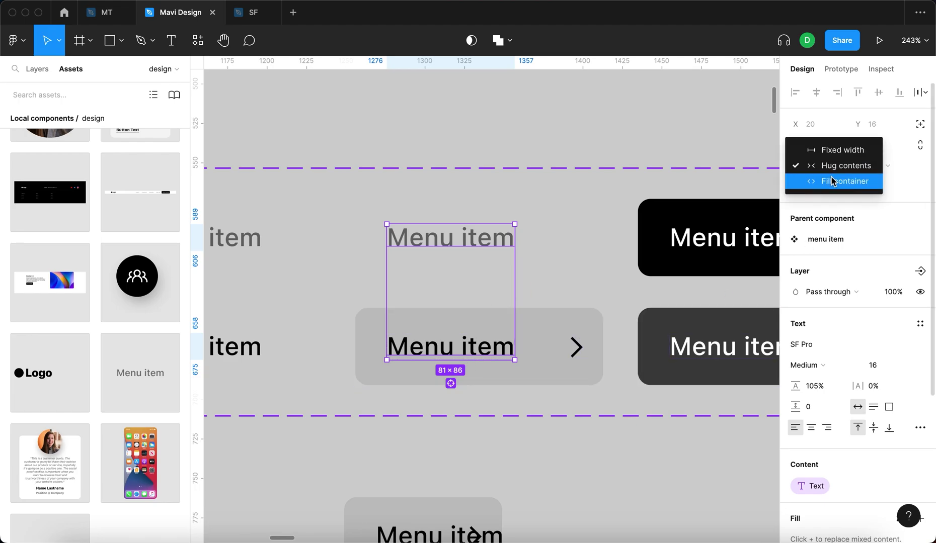
pyautogui.click(833, 182)
pyautogui.scroll(-5, 419, 370)
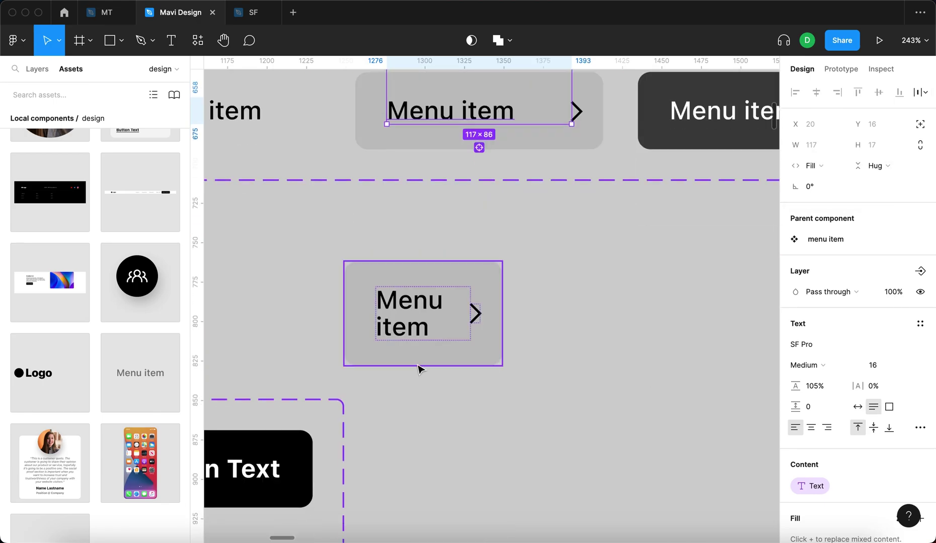
# - Test the text wrapping in the hover dropdown instance by narrowing it to 99
pyautogui.click(440, 299)
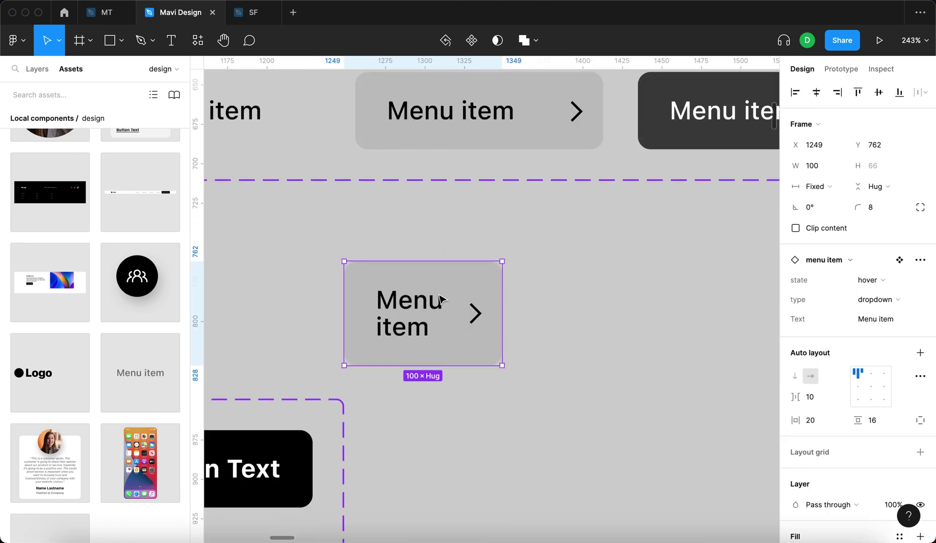
pyautogui.moveTo(501, 285); pyautogui.dragTo(454, 302)
pyautogui.click(533, 305)
pyautogui.moveTo(532, 305); pyautogui.dragTo(618, 328)
pyautogui.click(534, 311)
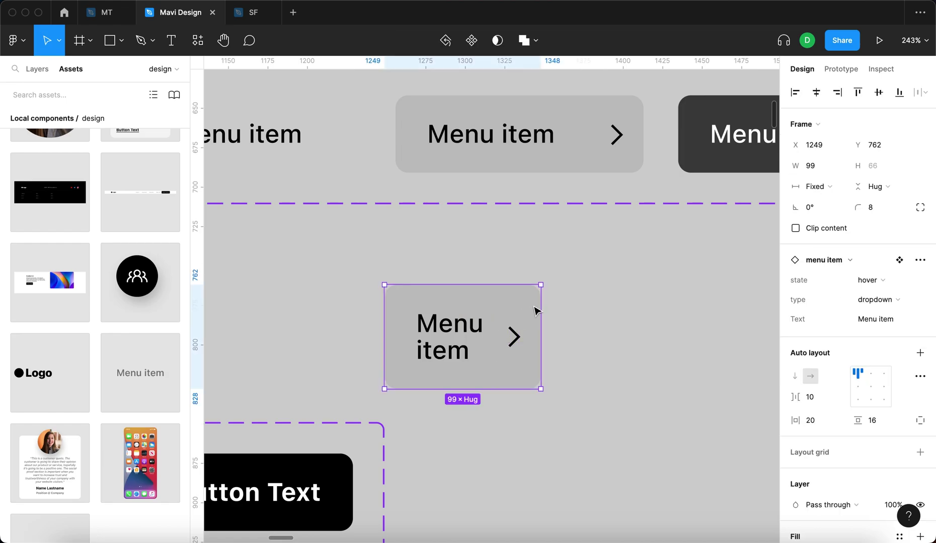
# - Widen the hover dropdown instance to about 170 and move it to the lower right of the menu item component set
pyautogui.moveTo(540, 306); pyautogui.dragTo(587, 311)
pyautogui.click(695, 326)
pyautogui.scroll(-3, 696, 326)
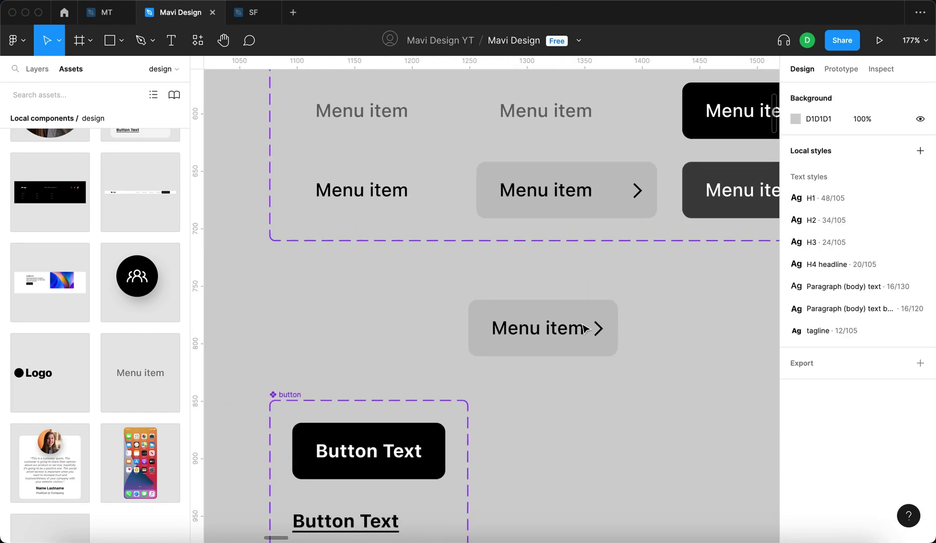
pyautogui.click(611, 317)
pyautogui.moveTo(660, 313); pyautogui.dragTo(664, 315)
pyautogui.scroll(-4, 558, 408)
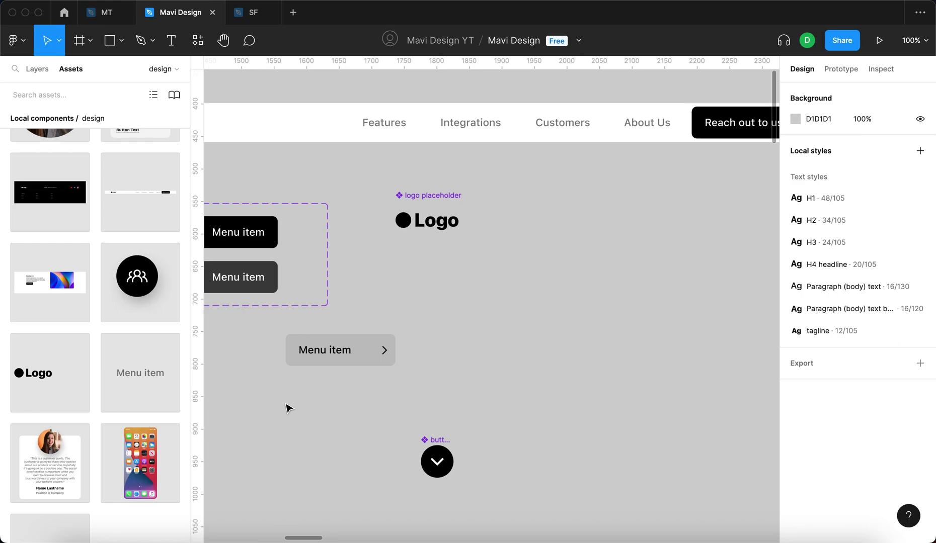
# - Add a text note below the menu item component set with the heading "Resources" and a first bullet "Blog"
pyautogui.press('space')
pyautogui.moveTo(288, 407); pyautogui.dragTo(456, 401)
pyautogui.press('t')
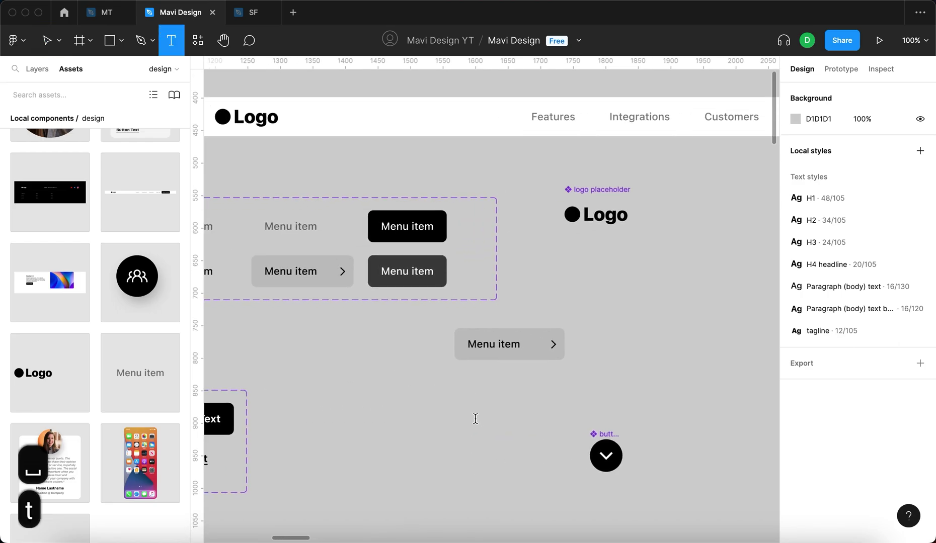
pyautogui.click(379, 381)
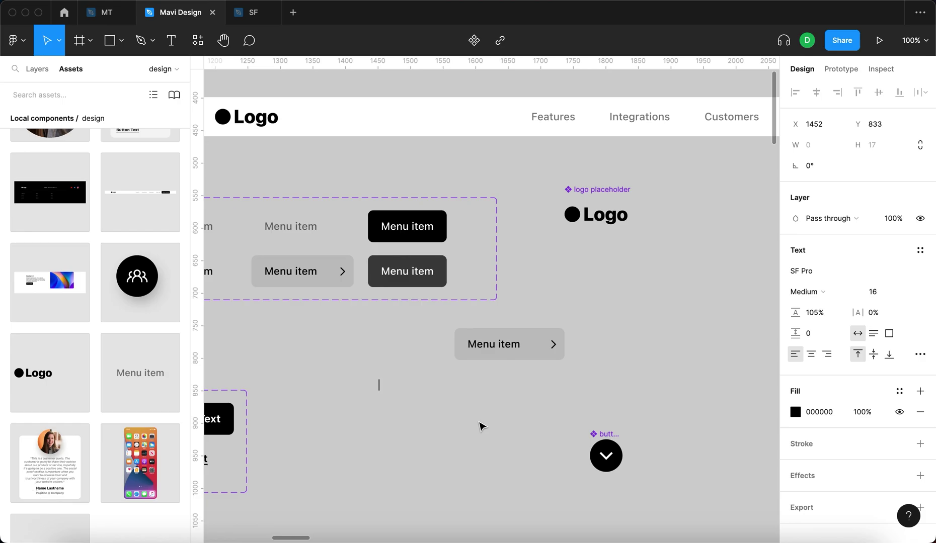
pyautogui.write('Resources')
pyautogui.press('Return')
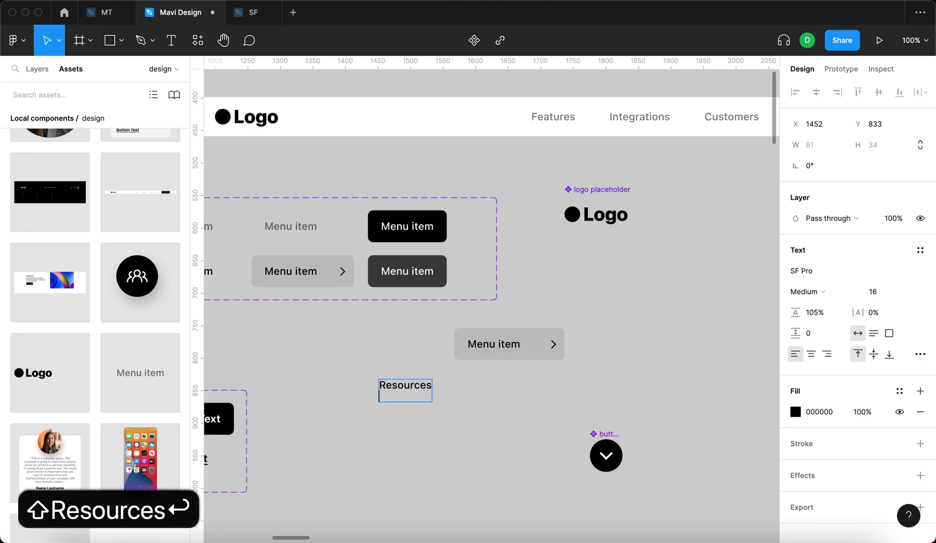
pyautogui.write('-')
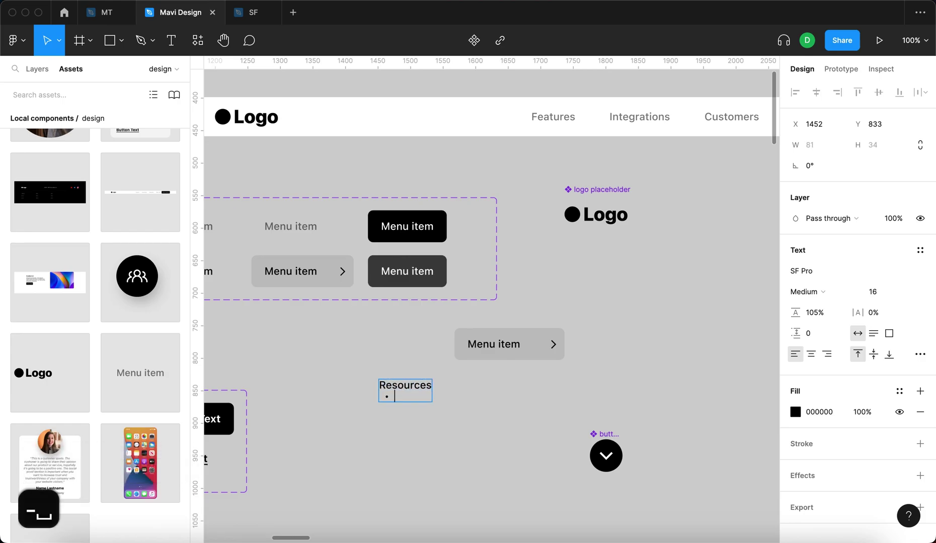
pyautogui.write(' Blog')
pyautogui.press('Return')
pyautogui.write('Suc')
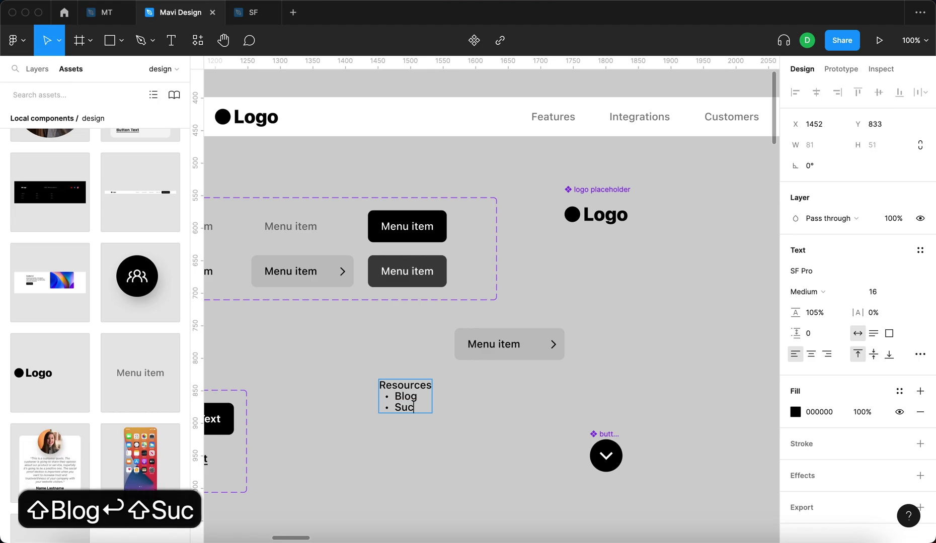
pyautogui.write('cess')
pyautogui.press('BackSpace')
pyautogui.press('BackSpace')
pyautogui.press('BackSpace')
pyautogui.press('BackSpace')
pyautogui.press('BackSpace')
pyautogui.press('BackSpace')
pyautogui.press('BackSpace')
pyautogui.press('BackSpace')
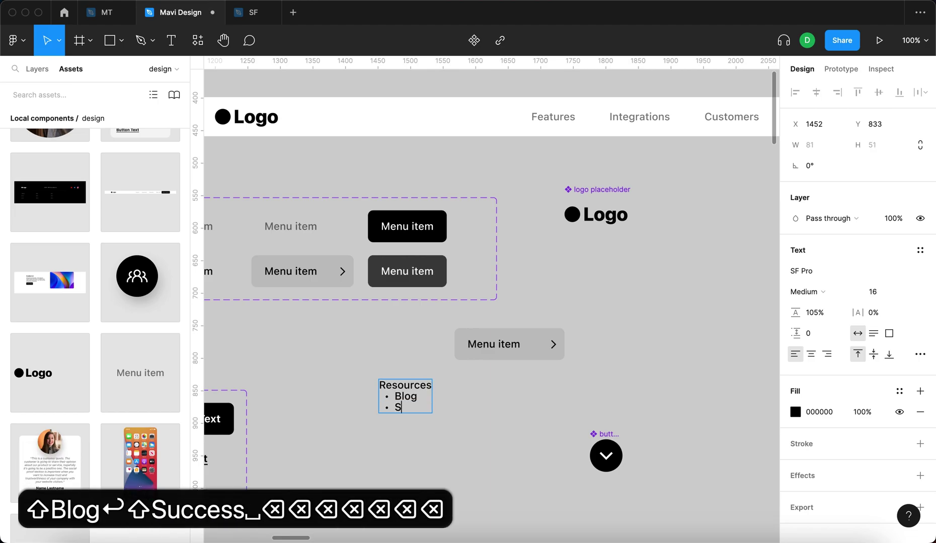
# - Add the bullets "Case Studies" and "Press" below "Blog" in the Resources note
pyautogui.write('Case ')
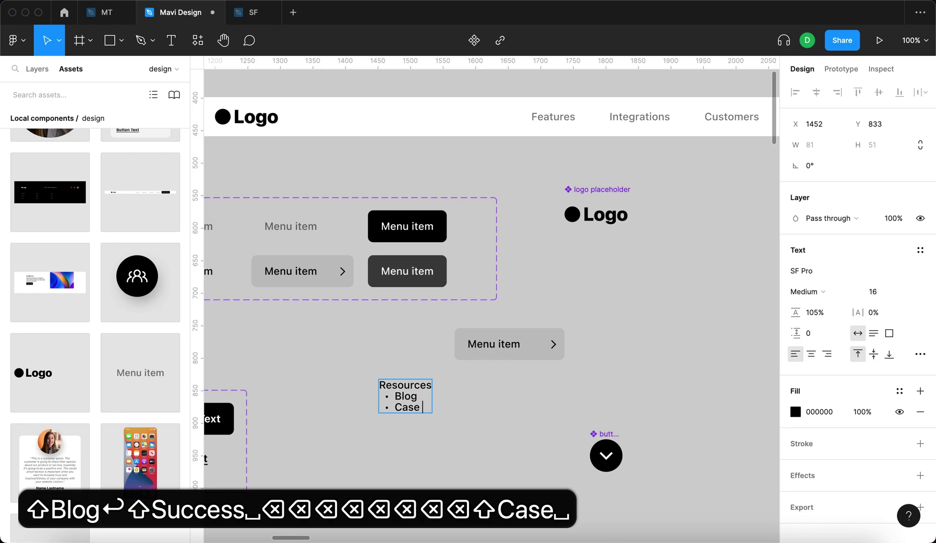
pyautogui.write('Studies')
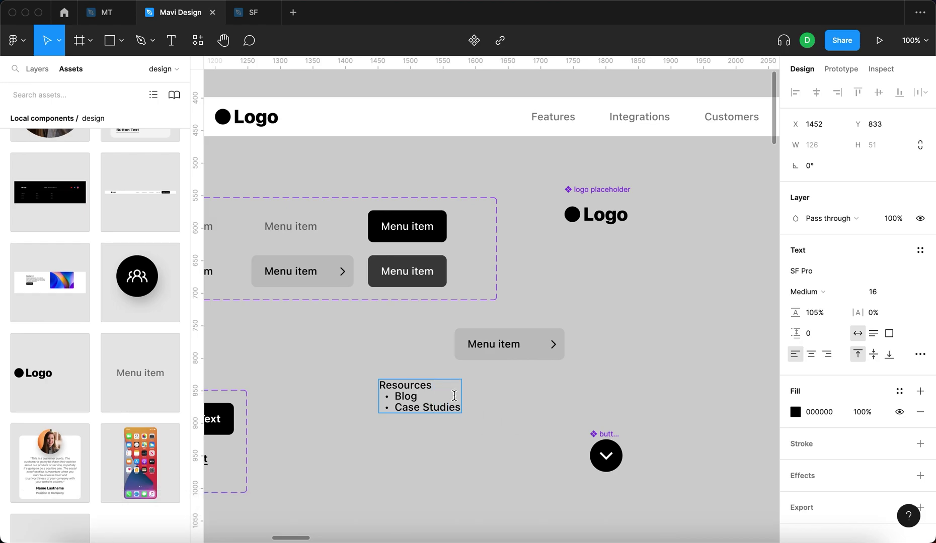
pyautogui.scroll(5, 454, 395)
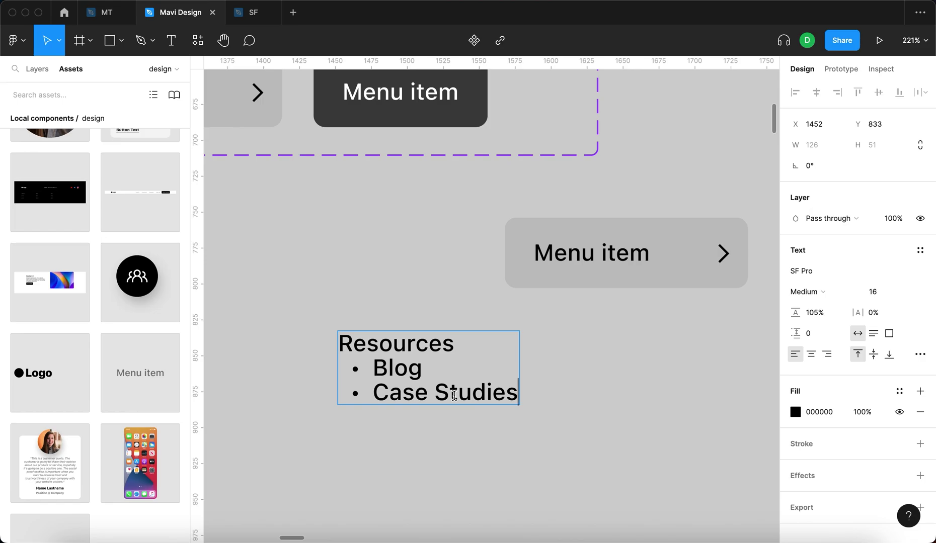
pyautogui.press('Return')
pyautogui.write('Pr')
pyautogui.press('BackSpace')
pyautogui.press('BackSpace')
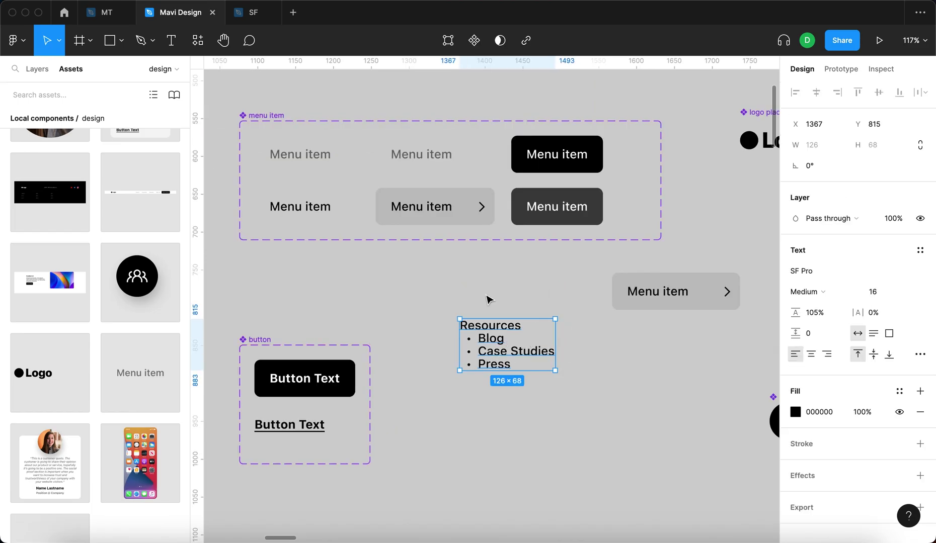
# - Move the Resources note below the header component, to the right of the logo placeholder
pyautogui.moveTo(460, 324); pyautogui.dragTo(546, 251)
pyautogui.scroll(-5, 546, 252)
pyautogui.hscroll(3, 403, 305)
pyautogui.moveTo(424, 300); pyautogui.dragTo(524, 261)
pyautogui.click(518, 363)
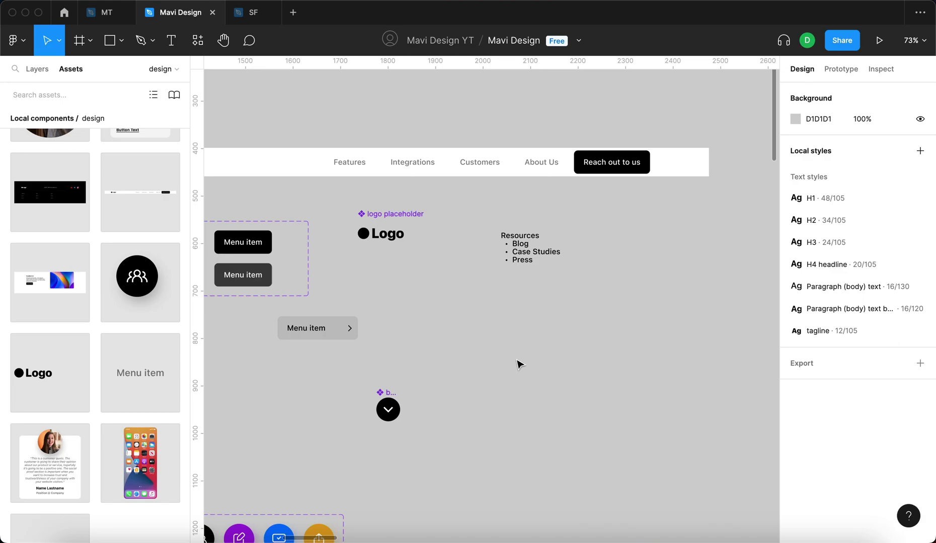
# - Review the entries in the Resources note against the page frames that already exist on the canvas
pyautogui.click(526, 251)
pyautogui.click(537, 288)
pyautogui.scroll(10, 527, 262)
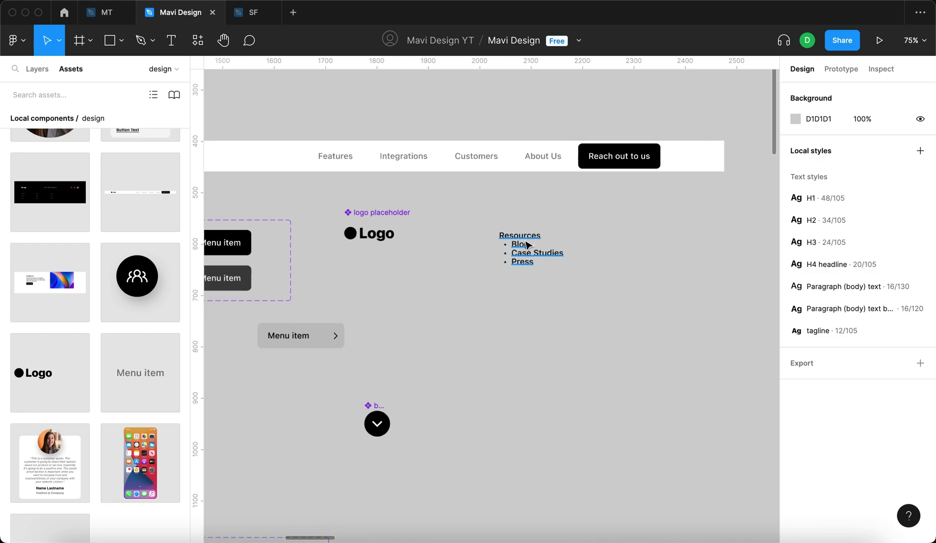
pyautogui.click(548, 260)
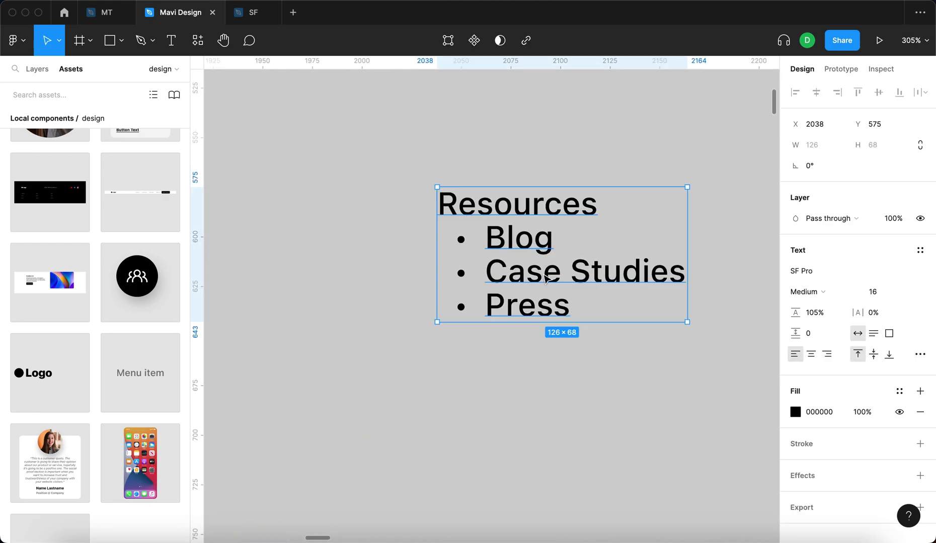
pyautogui.scroll(-15, 541, 284)
pyautogui.moveTo(584, 318); pyautogui.dragTo(380, 252)
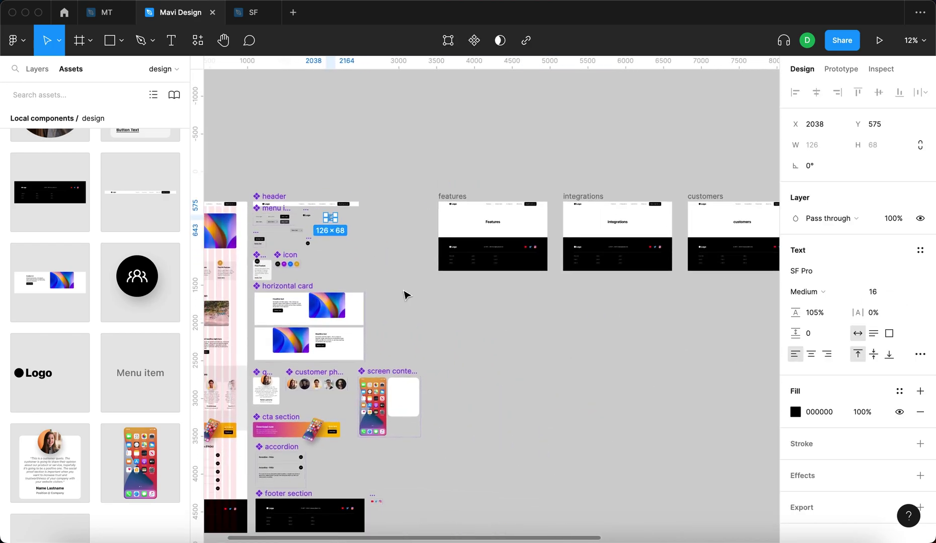
pyautogui.hotkey('shift', '2')
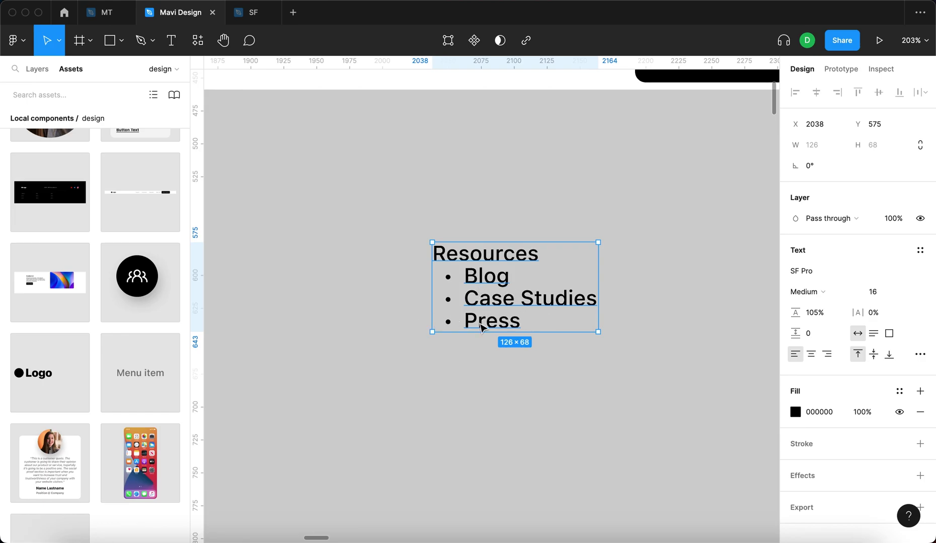
# - Place a duplicate of the features page frame below the original, level with the screen contents component
pyautogui.scroll(-10, 480, 328)
pyautogui.click(353, 443)
pyautogui.scroll(2, 318, 294)
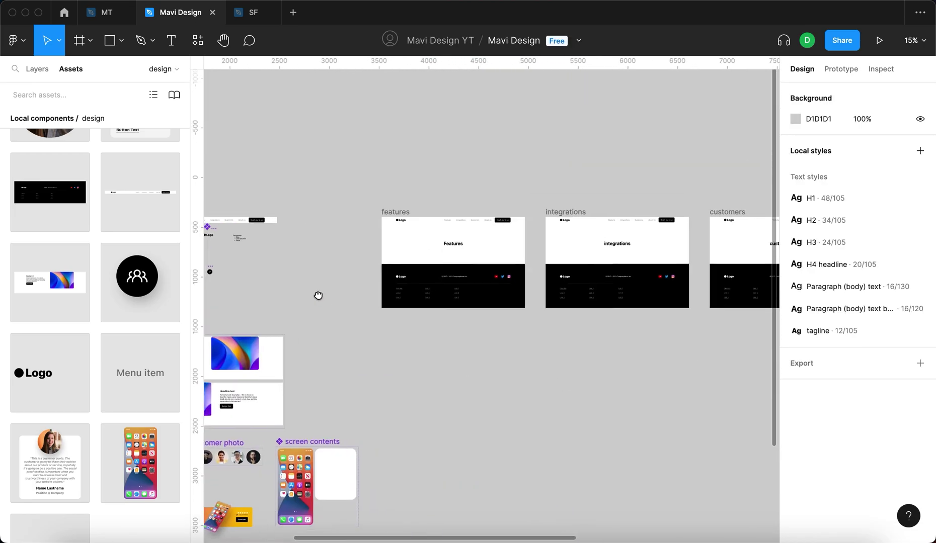
pyautogui.moveTo(395, 210); pyautogui.dragTo(456, 452)
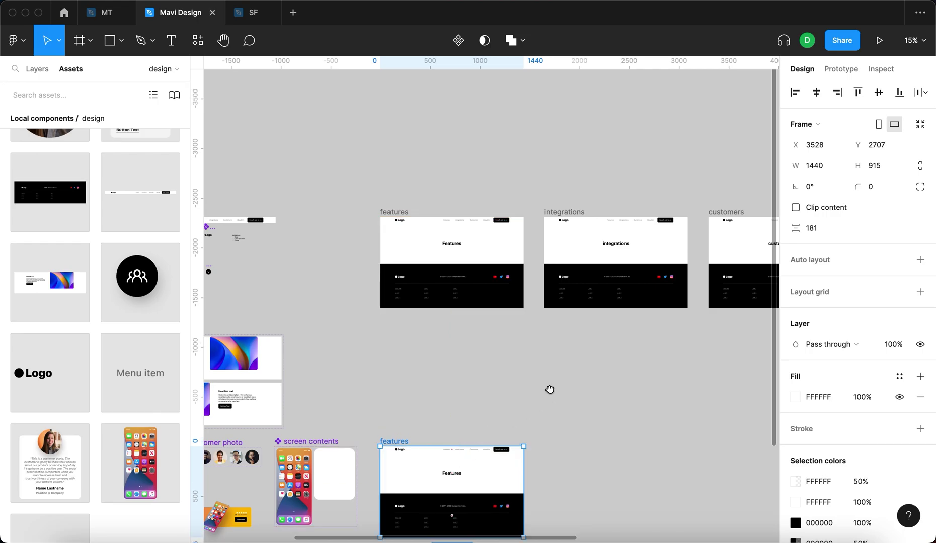
# - Rename the duplicated features frame as "blog" and replace its heading text with "blog"
pyautogui.scroll(-3, 602, 257)
pyautogui.scroll(1, 449, 201)
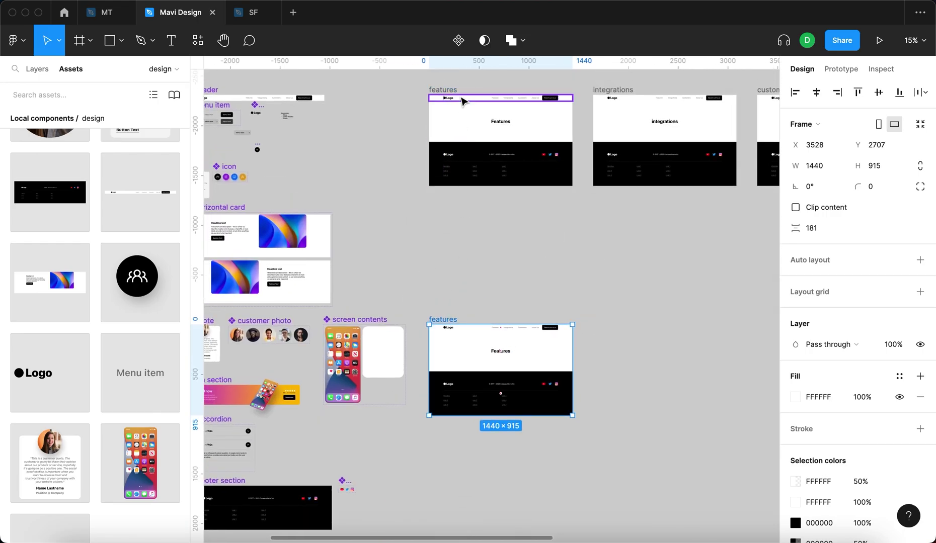
pyautogui.doubleClick(453, 319)
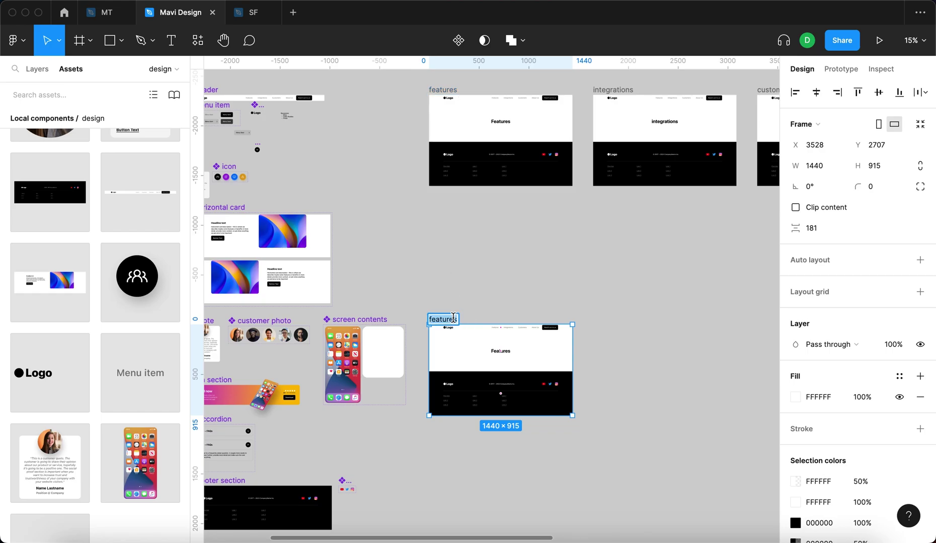
pyautogui.write('blog')
pyautogui.click(496, 354)
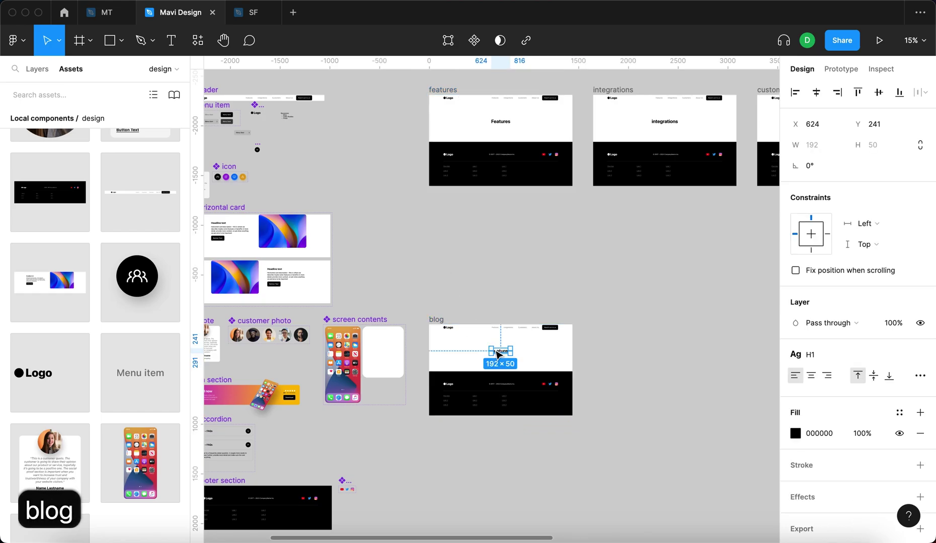
pyautogui.press('Return')
pyautogui.write('blog')
pyautogui.press('Escape')
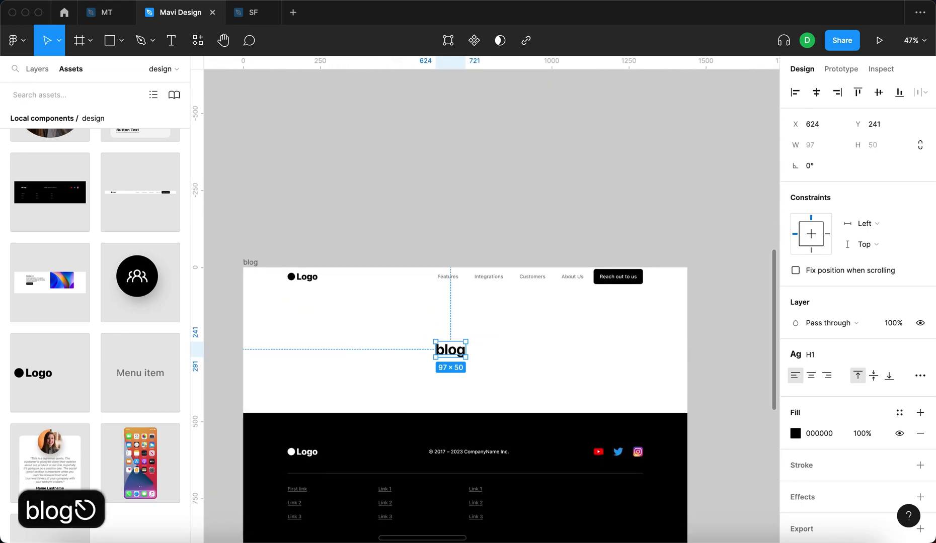
# - Center the "blog" heading horizontally within the blog frame
pyautogui.click(441, 166)
pyautogui.click(451, 356)
pyautogui.hotkey('alt', 'h')
pyautogui.click(453, 205)
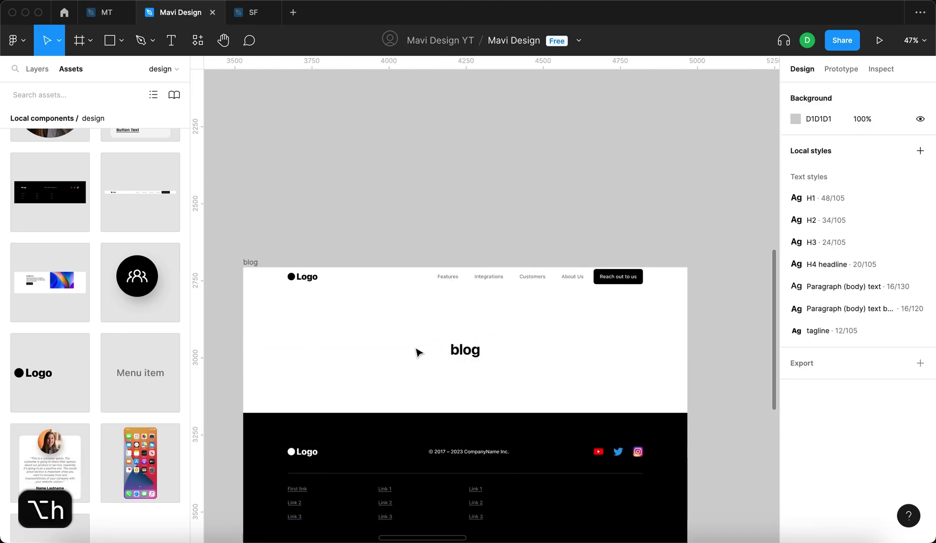
# - Duplicate the blog frame beside the original and rename the copy as "case studies"
pyautogui.scroll(-5, 421, 356)
pyautogui.scroll(-10, 410, 306)
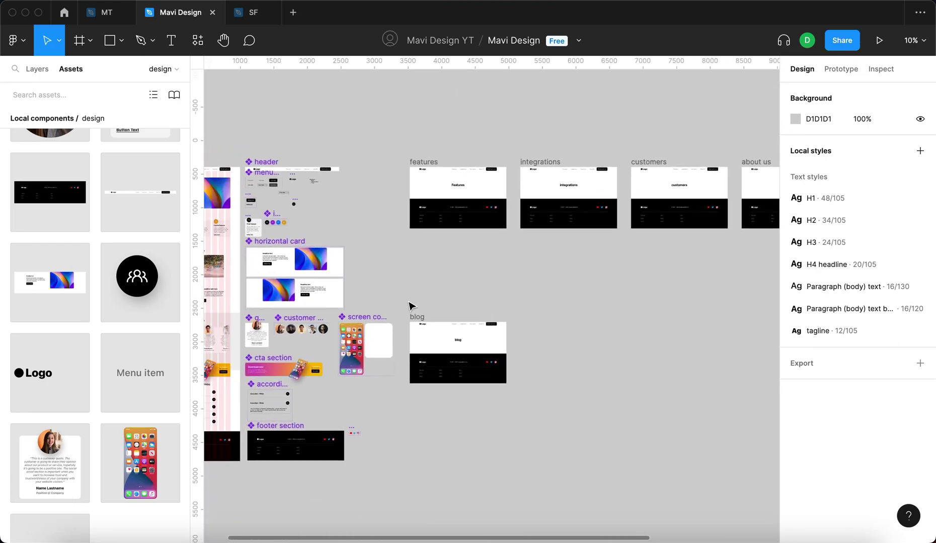
pyautogui.moveTo(415, 315); pyautogui.dragTo(526, 318)
pyautogui.press('super+r')
pyautogui.write('case studies')
pyautogui.press('Return')
# - Replace the heading text in the case studies frame with "case studies"
pyautogui.scroll(5, 568, 368)
pyautogui.click(573, 346)
pyautogui.press('Return')
pyautogui.write('case studies')
pyautogui.press('Escape')
# - Duplicate the case studies frame beside the original and rename the copy as "press"
pyautogui.scroll(-5, 487, 234)
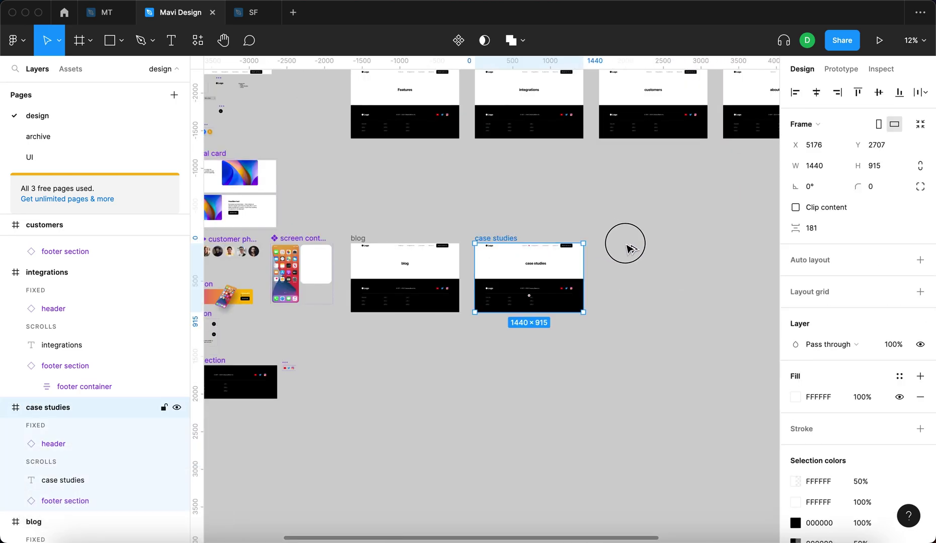
pyautogui.press('super+d')
pyautogui.scroll(3, 618, 246)
pyautogui.press('super+r')
pyautogui.write('press')
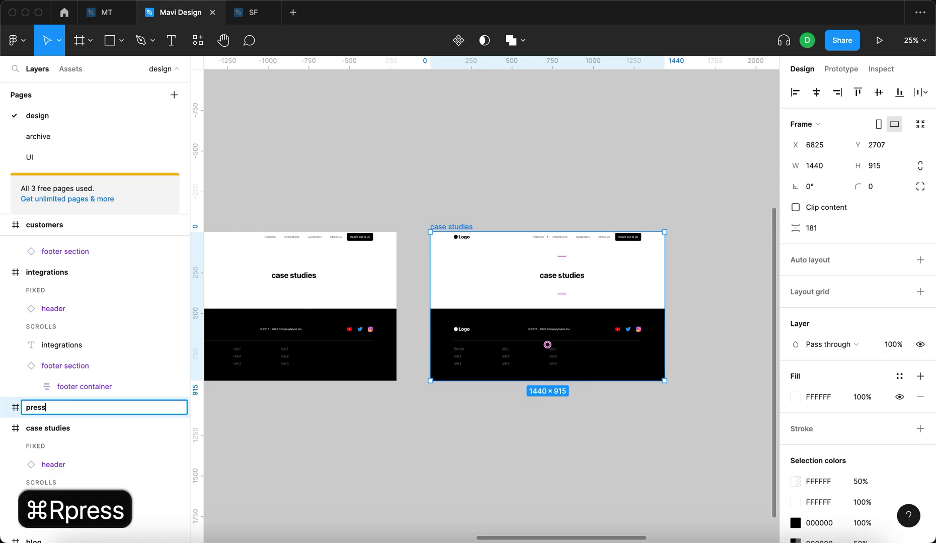
pyautogui.press('Return')
# - Replace the heading text in the press frame with "press"
pyautogui.click(579, 276)
pyautogui.press('Return')
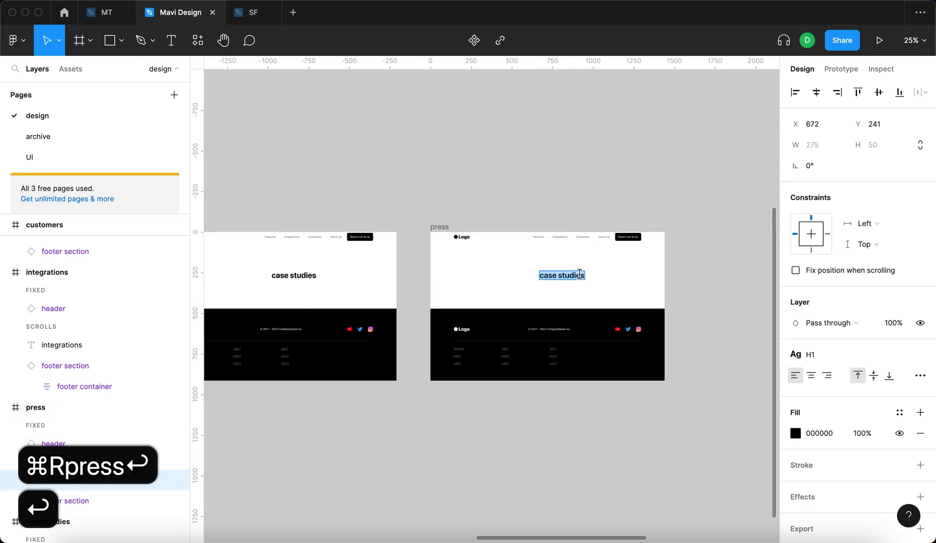
pyautogui.write('press')
pyautogui.press('Escape')
pyautogui.press('Escape')
# - Move the hover dropdown menu item instance below the logo placeholder, to about X 1801, Y 720
pyautogui.scroll(-5, 345, 116)
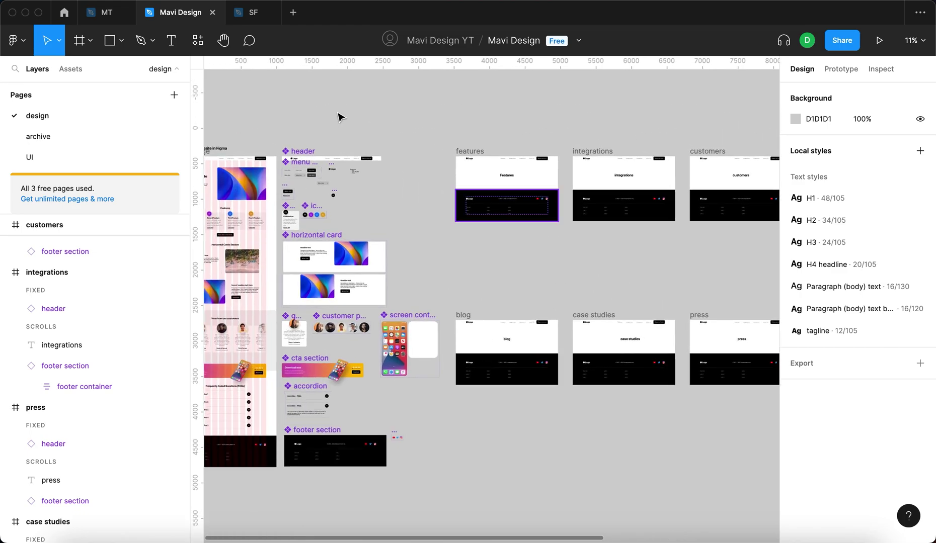
pyautogui.scroll(10, 349, 172)
pyautogui.click(432, 297)
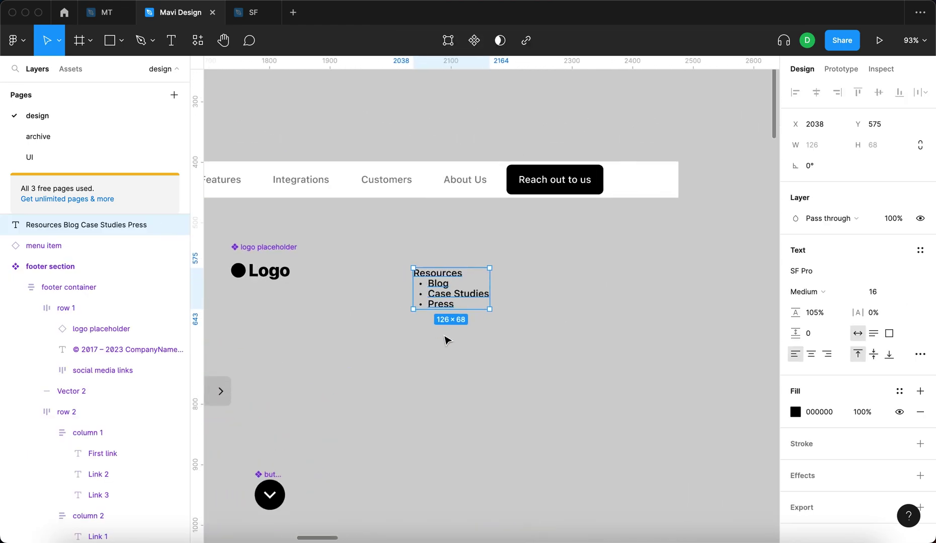
pyautogui.hscroll(-5, 435, 365)
pyautogui.moveTo(347, 387); pyautogui.dragTo(486, 372)
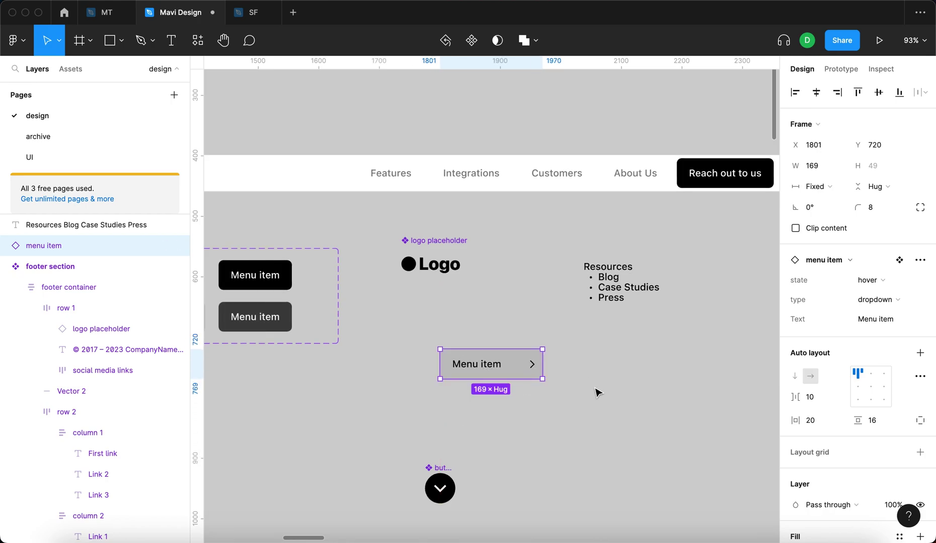
pyautogui.click(596, 391)
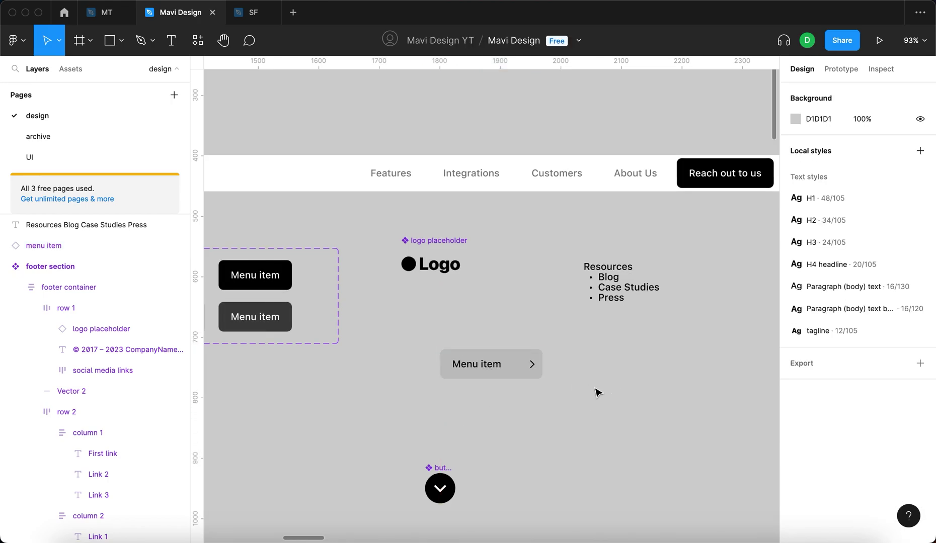
# - Widen the hover dropdown instance to about 209 and duplicate it twice into a vertical stack of three without gaps
pyautogui.moveTo(573, 403); pyautogui.dragTo(654, 379)
pyautogui.click(586, 350)
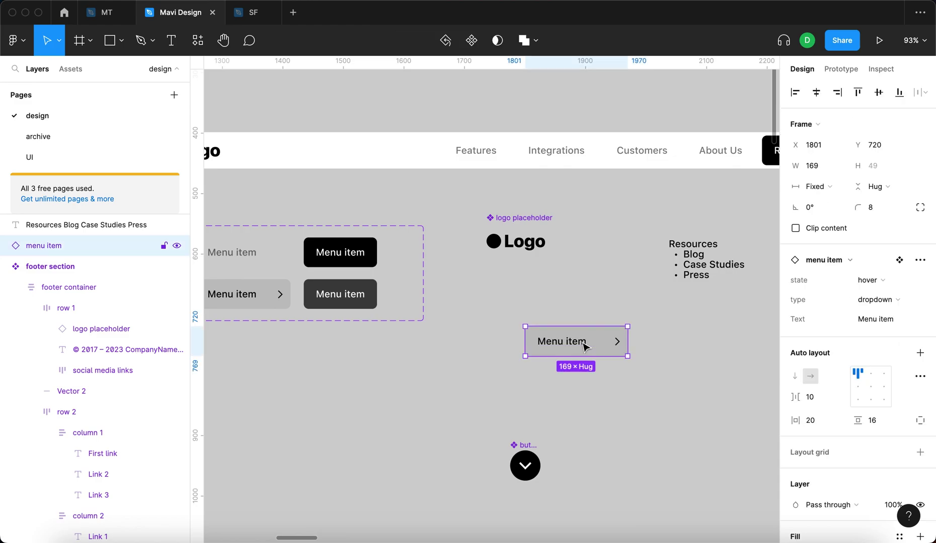
pyautogui.moveTo(628, 338); pyautogui.dragTo(629, 397)
pyautogui.press('super+d')
pyautogui.click(700, 382)
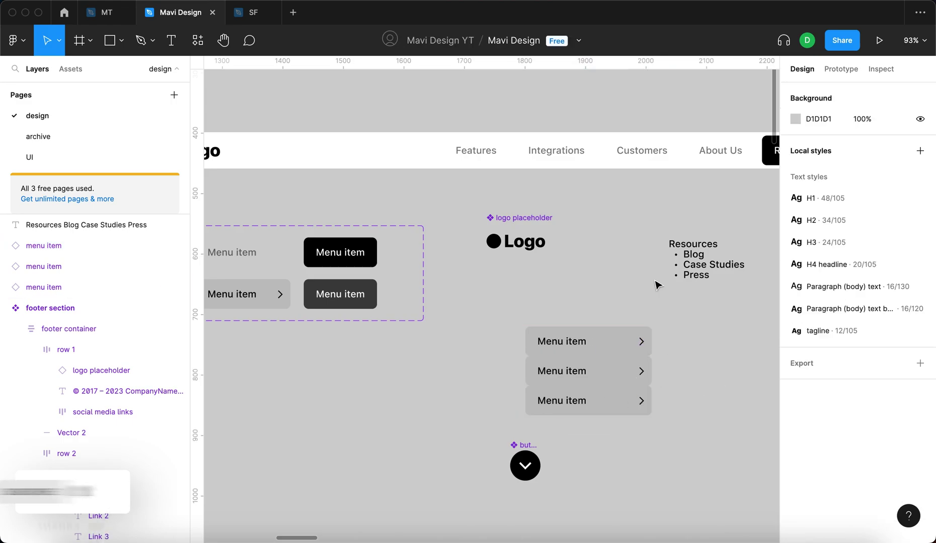
# - Set the Text property of the three stacked menu item instances to "Blog", "Case Studies" and "Press" in order
pyautogui.click(609, 341)
pyautogui.click(886, 325)
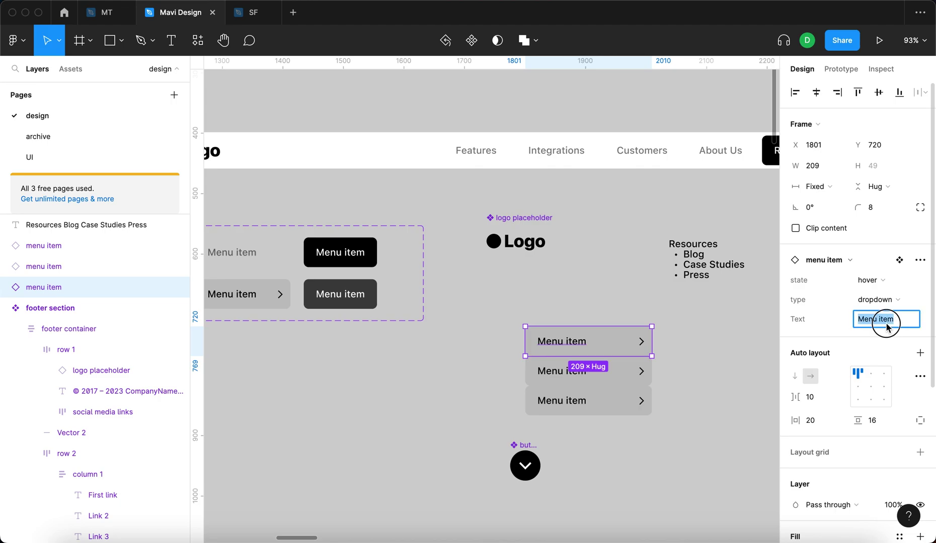
pyautogui.write('Blog')
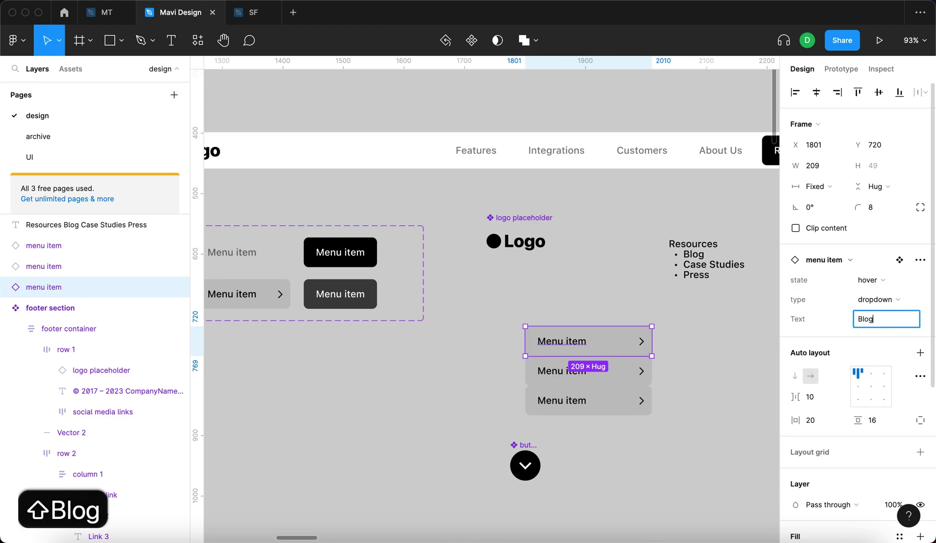
pyautogui.press('Return')
pyautogui.click(643, 373)
pyautogui.click(876, 319)
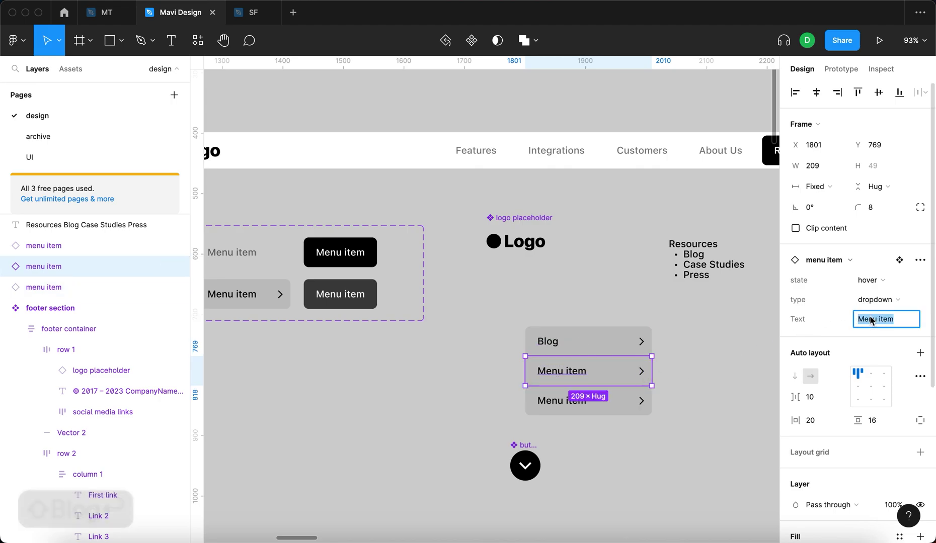
pyautogui.write('Case Studies')
pyautogui.press('Return')
pyautogui.click(621, 401)
pyautogui.click(871, 319)
pyautogui.write('Press')
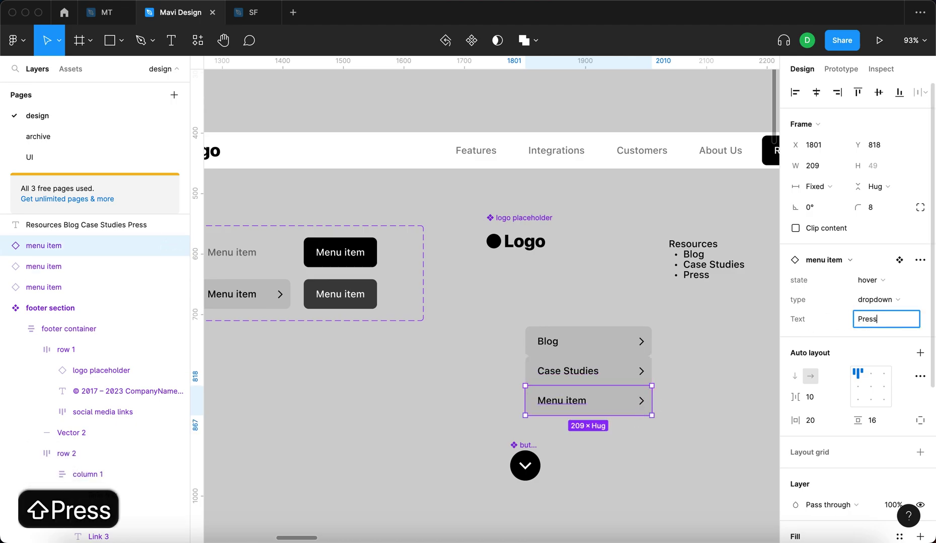
pyautogui.press('Return')
# - Move the round dropdown button component next to the button component set
pyautogui.scroll(-5, 750, 359)
pyautogui.moveTo(544, 377); pyautogui.dragTo(372, 346)
pyautogui.click(538, 409)
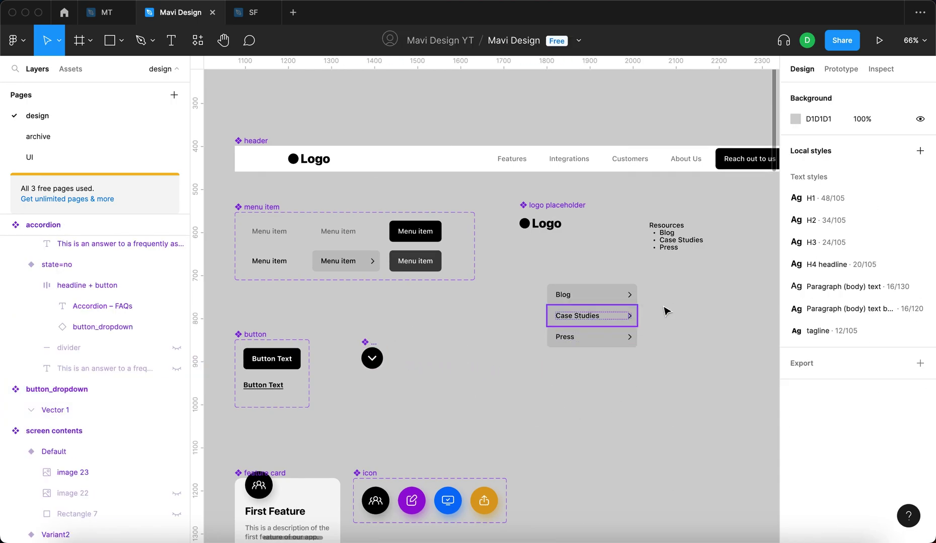
# - Set the state of the Blog, Case Studies and Press menu item instances to Default
pyautogui.scroll(5, 680, 309)
pyautogui.moveTo(453, 250); pyautogui.dragTo(650, 395)
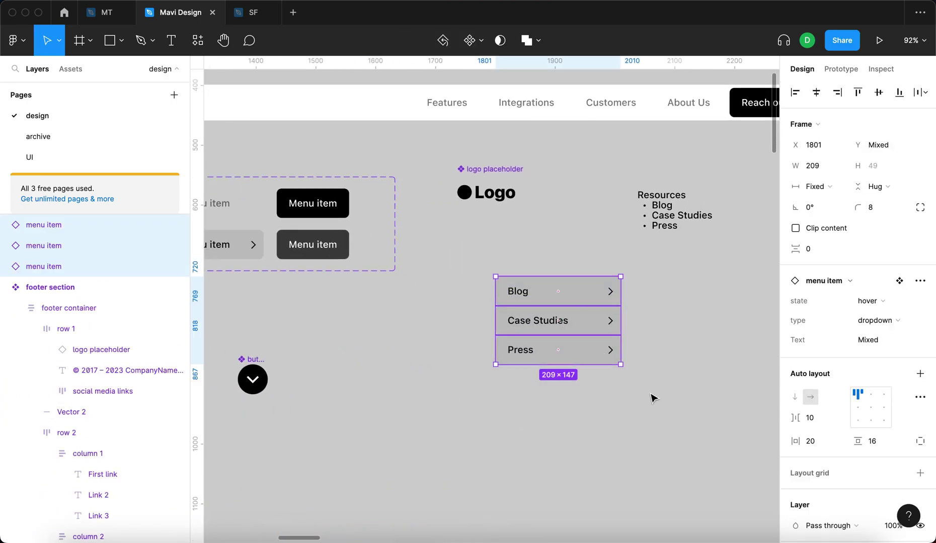
pyautogui.hscroll(-5, 462, 255)
pyautogui.scroll(1, 461, 255)
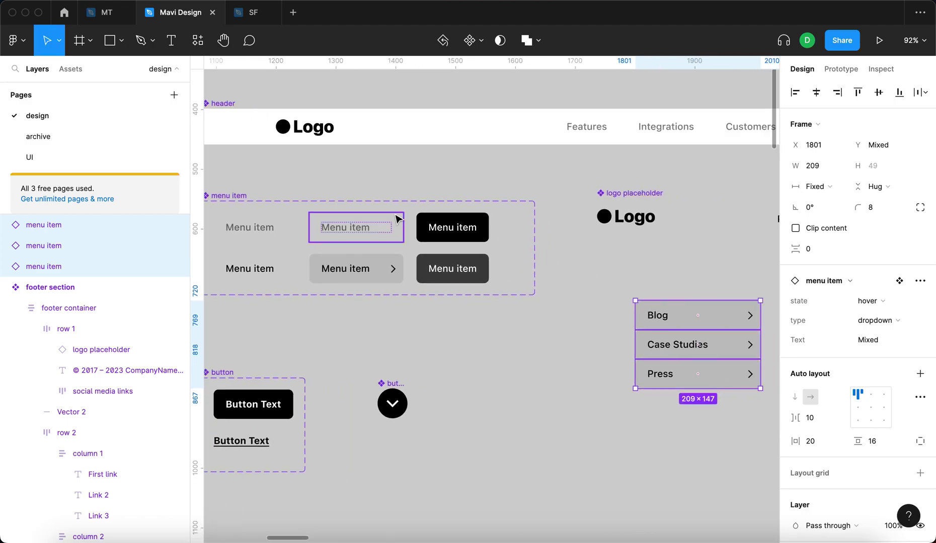
pyautogui.hscroll(2, 533, 342)
pyautogui.scroll(-1, 533, 342)
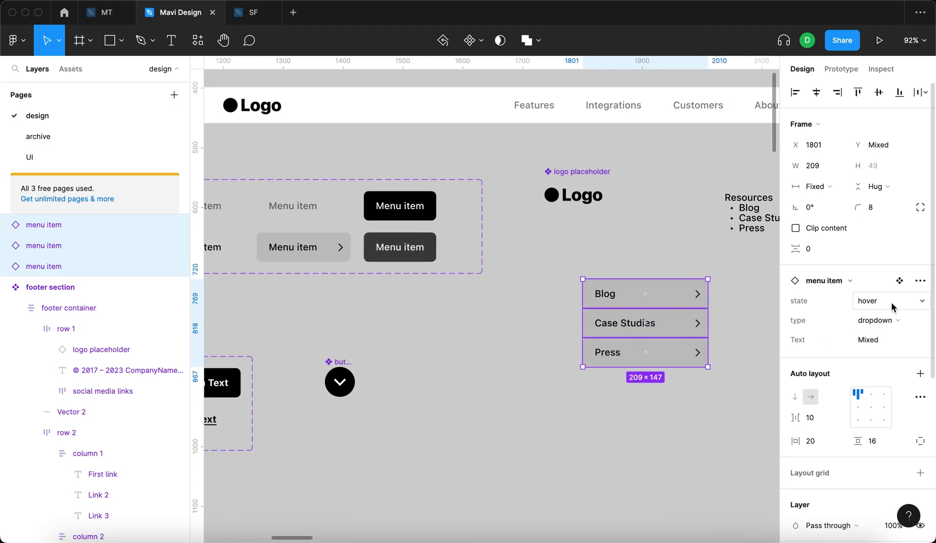
pyautogui.click(891, 303)
pyautogui.click(885, 282)
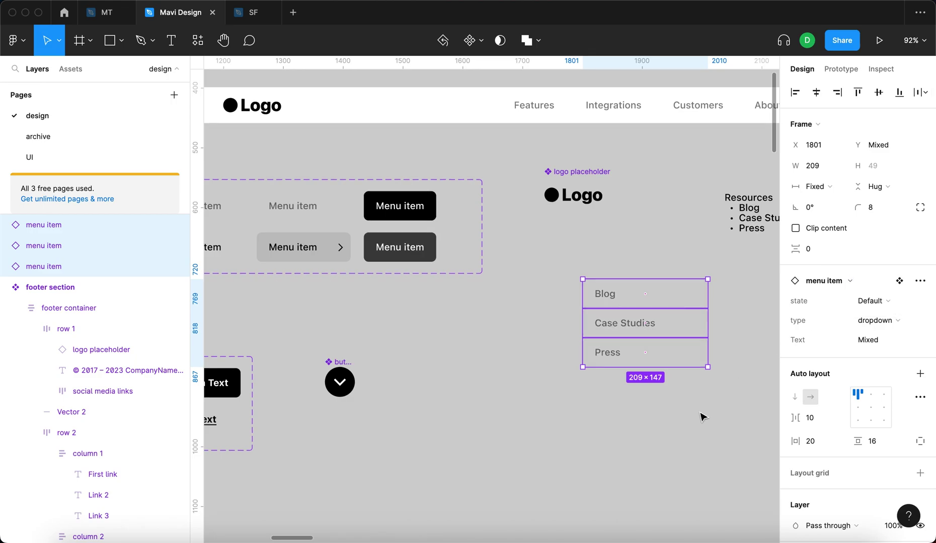
# - Wrap the three stacked menu items Blog, Case Studies and Press in an auto layout frame named "resources dropdown"
pyautogui.click(702, 417)
pyautogui.hscroll(3, 701, 408)
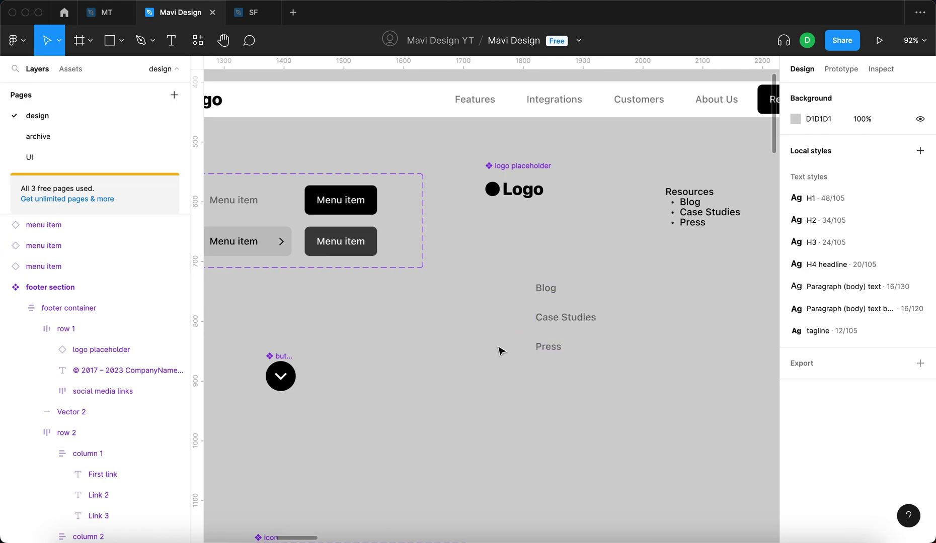
pyautogui.hscroll(3, 644, 392)
pyautogui.moveTo(628, 385); pyautogui.dragTo(431, 275)
pyautogui.hotkey('shift', 'a')
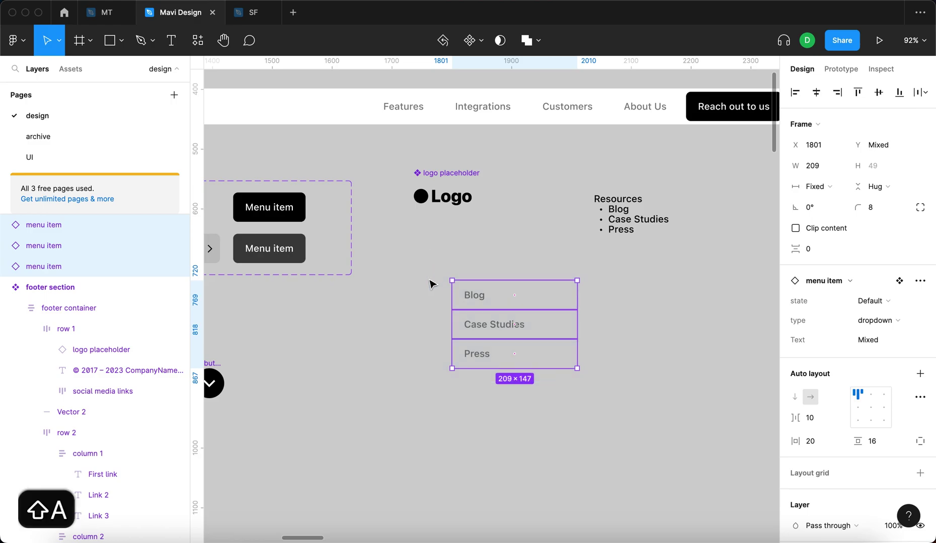
pyautogui.press('super+r')
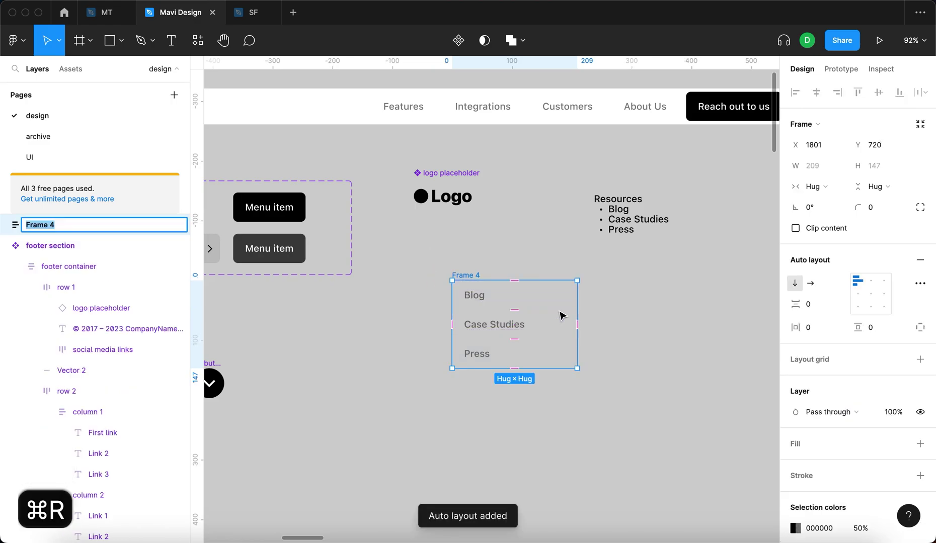
pyautogui.write('resources dropdown')
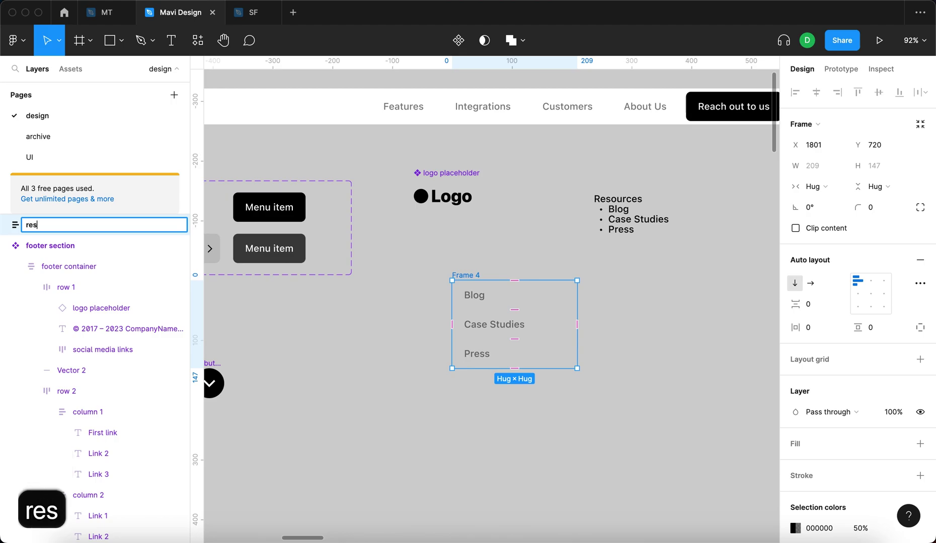
pyautogui.press('Return')
# - Give the resources dropdown frame a white FFFFFF fill and set its horizontal and vertical padding to 12
pyautogui.moveTo(521, 275); pyautogui.dragTo(499, 263)
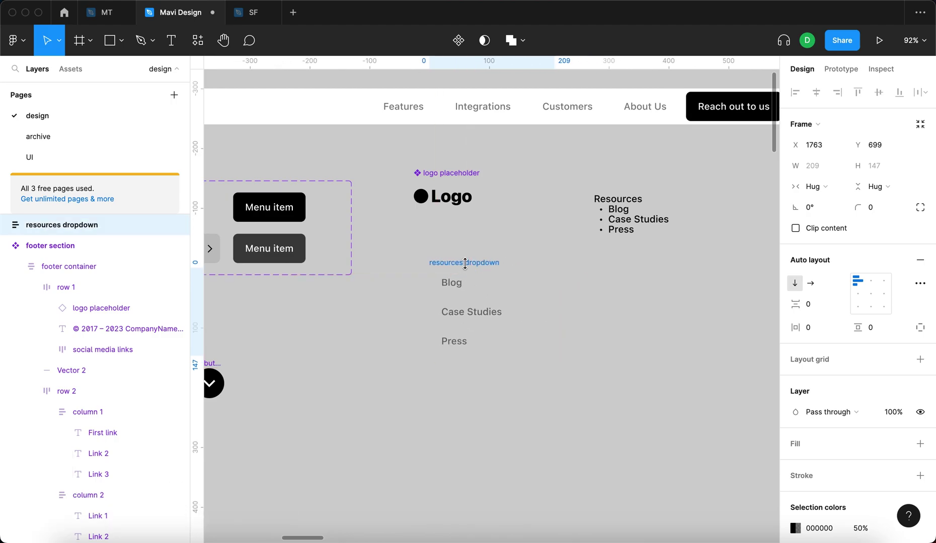
pyautogui.click(923, 449)
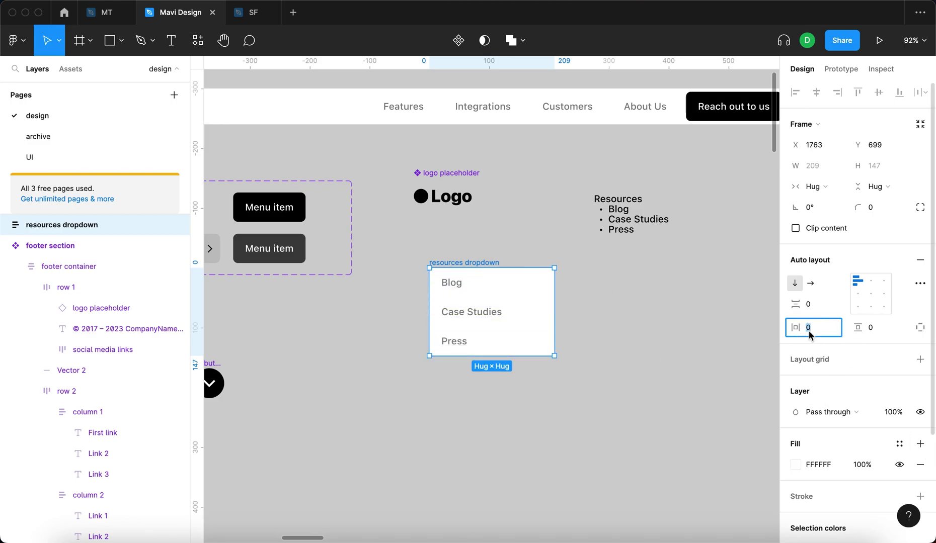
pyautogui.hotkey('shift', 'Up')
pyautogui.press('Up')
pyautogui.press('Up')
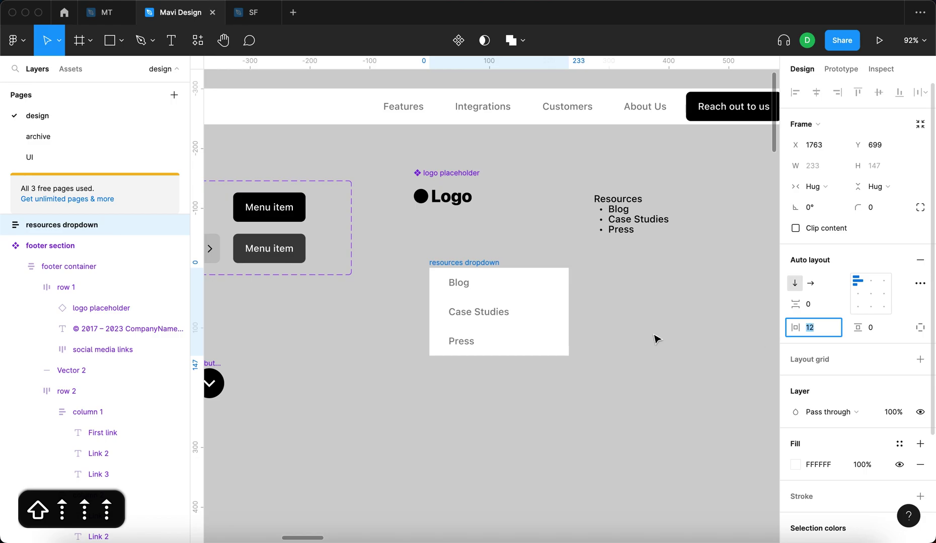
pyautogui.click(881, 328)
pyautogui.hotkey('shift', 'Down')
pyautogui.hotkey('shift', 'Up')
pyautogui.press('Up')
pyautogui.press('Up')
pyautogui.press('Return')
pyautogui.click(622, 401)
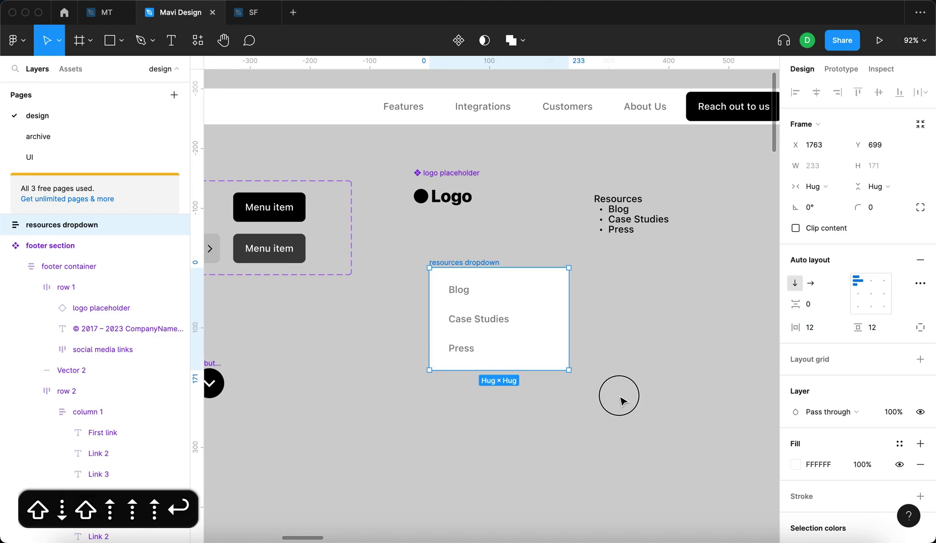
# - Set the corner radius of the resources dropdown frame to 8
pyautogui.scroll(2, 620, 399)
pyautogui.hscroll(-2, 621, 399)
pyautogui.click(501, 309)
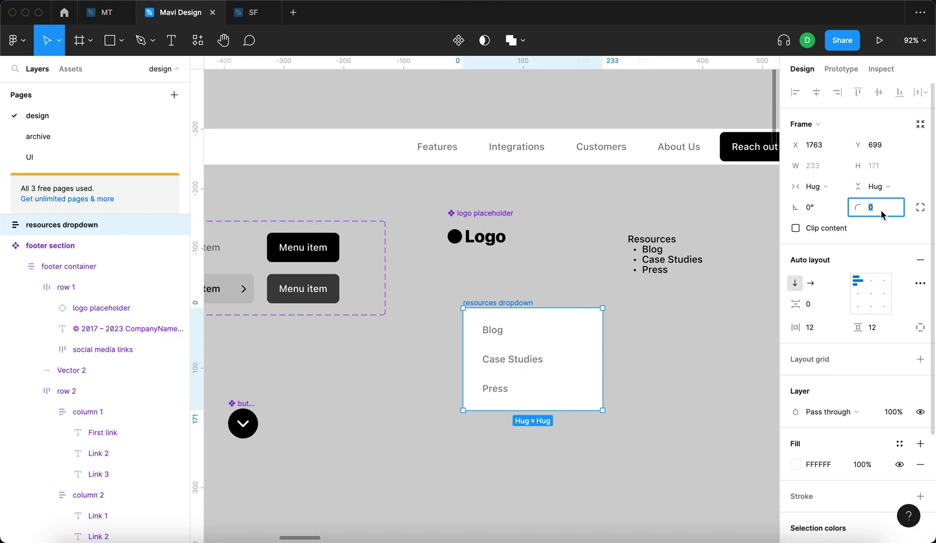
pyautogui.write('8')
pyautogui.press('Return')
# - Switch the Press menu item inside the resources dropdown to the hover state
pyautogui.click(558, 389)
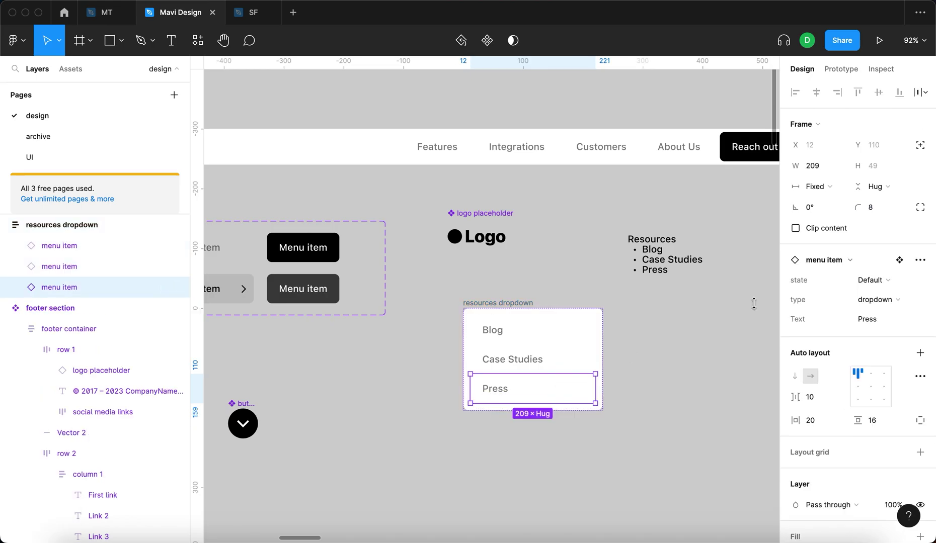
pyautogui.click(883, 278)
pyautogui.click(880, 295)
pyautogui.click(618, 439)
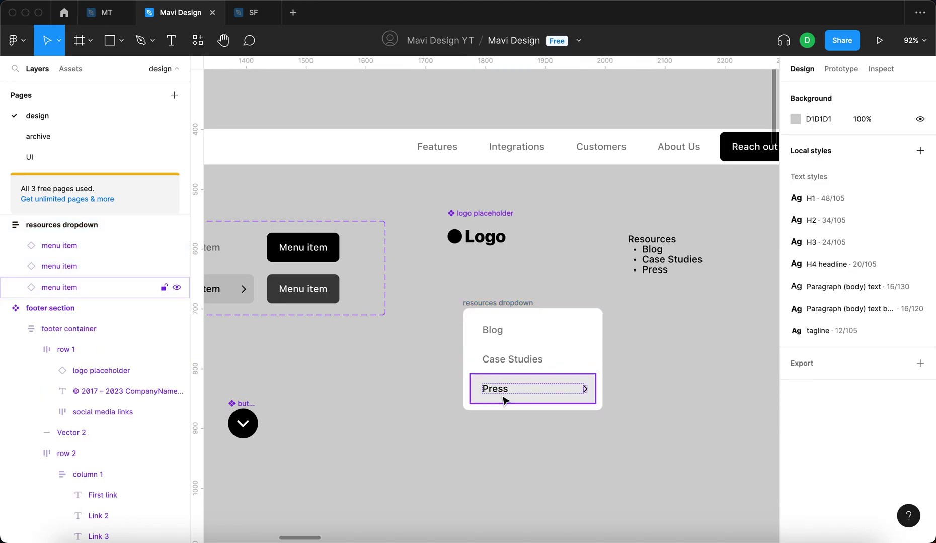
# - Check the spacing around the Press item and set the resources dropdown frame's corner radius to 20
pyautogui.scroll(5, 503, 401)
pyautogui.click(446, 413)
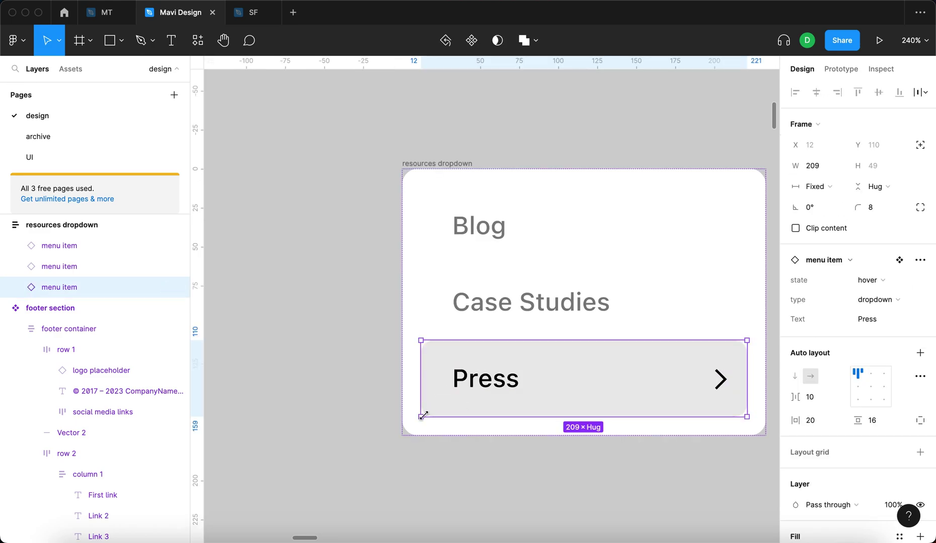
pyautogui.press('alt')
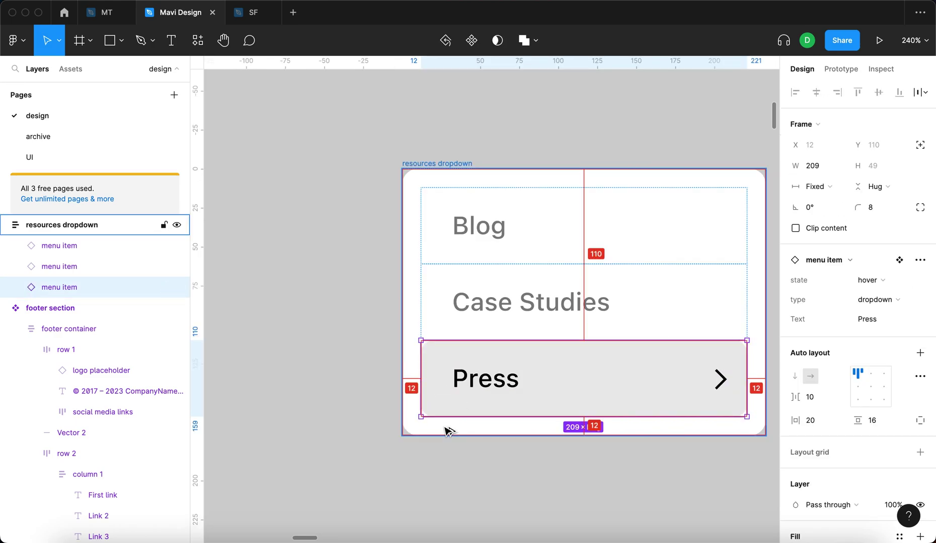
pyautogui.hotkey('shift', 'Return')
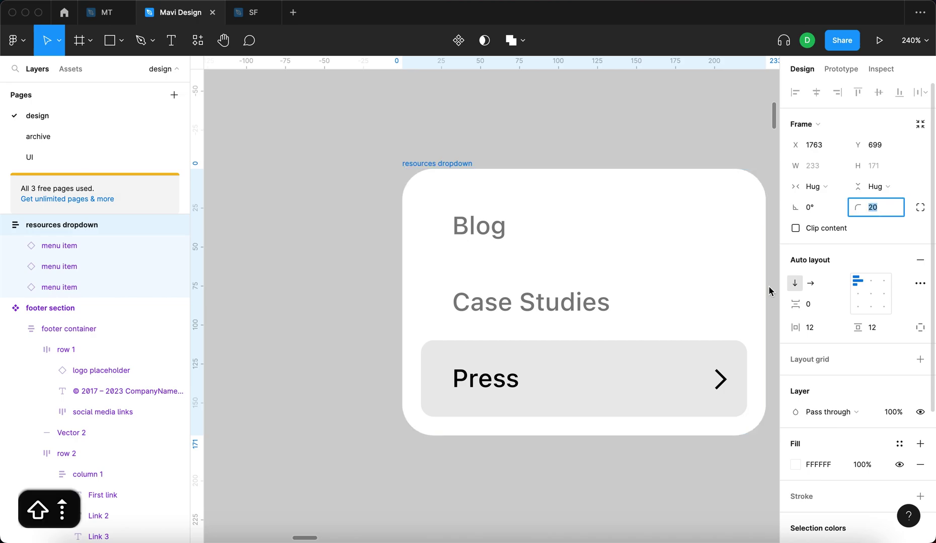
pyautogui.click(667, 498)
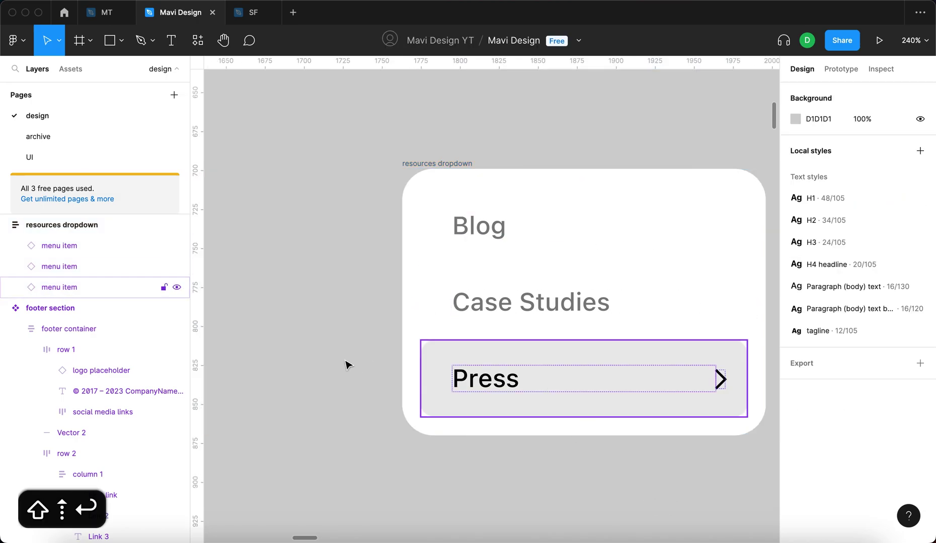
pyautogui.scroll(5, 340, 361)
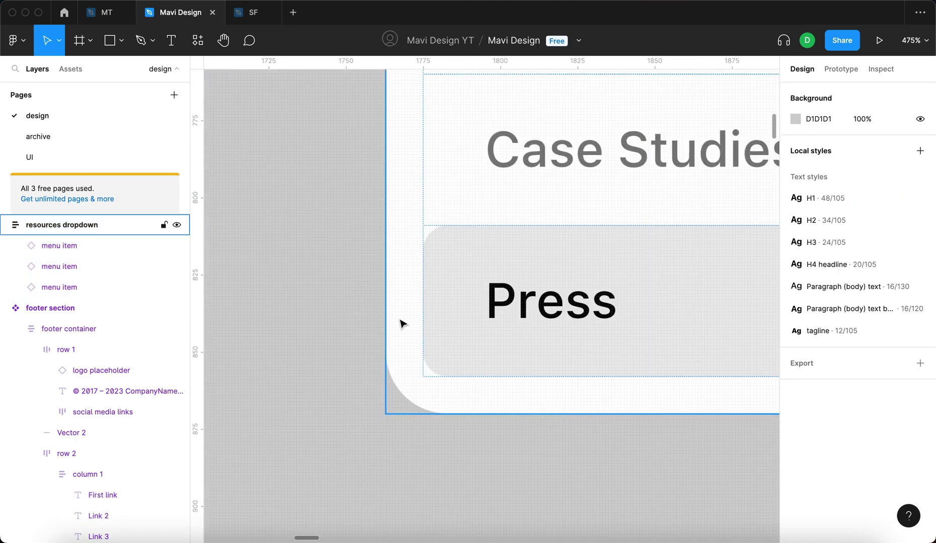
pyautogui.scroll(-5, 419, 398)
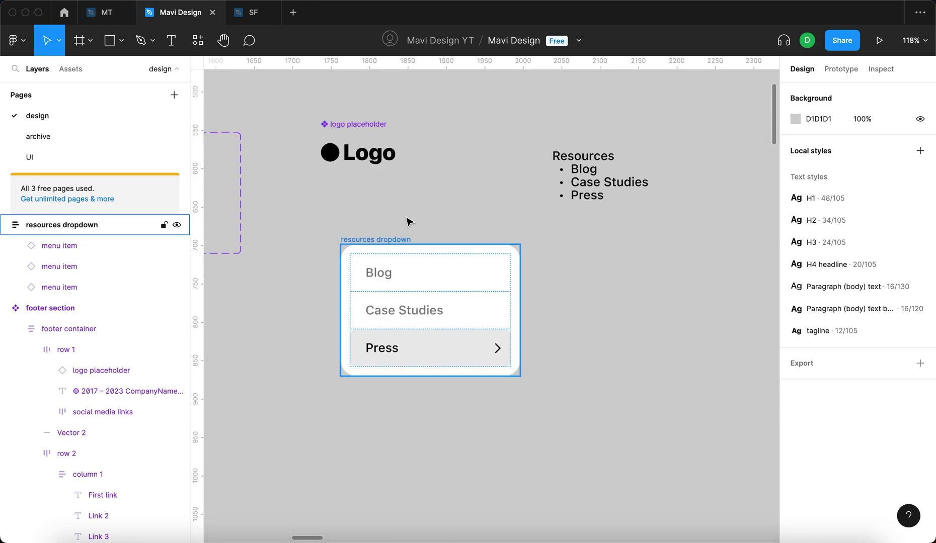
# - Give the resources dropdown frame individual corner radii and set its top left corner radius to 0
pyautogui.click(390, 244)
pyautogui.click(920, 208)
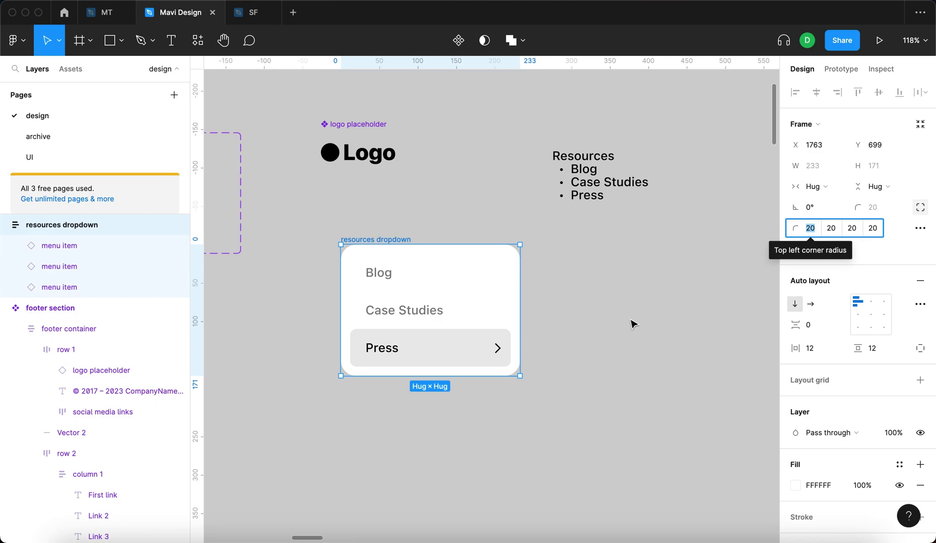
pyautogui.write('0')
pyautogui.press('Return')
pyautogui.click(317, 305)
# - Examine the resources dropdown's square and rounded corners and how the highlighted Press item fits inside them
pyautogui.scroll(5, 339, 266)
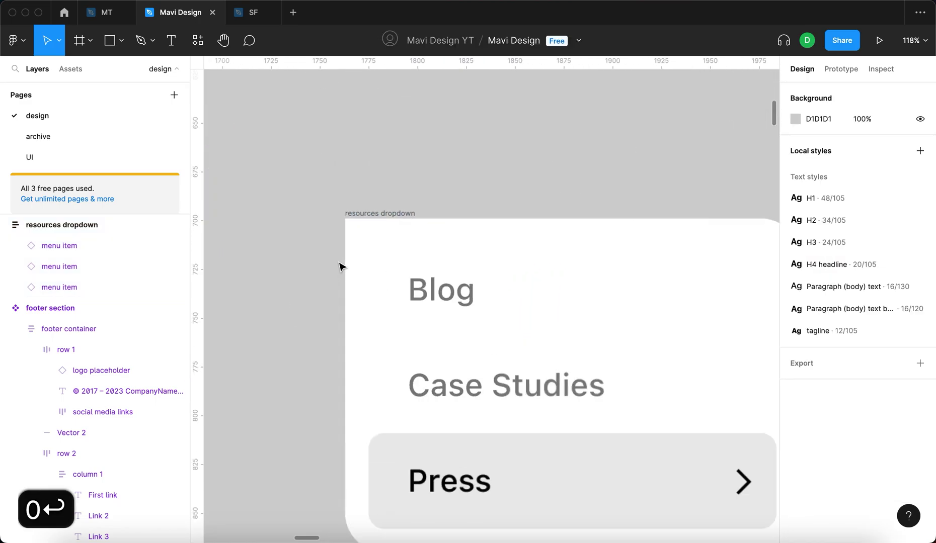
pyautogui.scroll(-5, 352, 230)
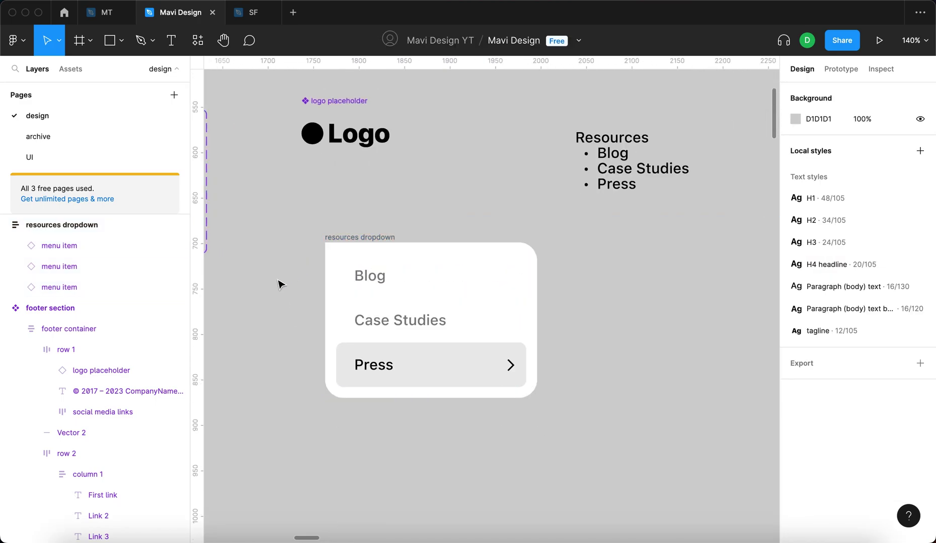
pyautogui.scroll(-5, 280, 283)
pyautogui.click(410, 323)
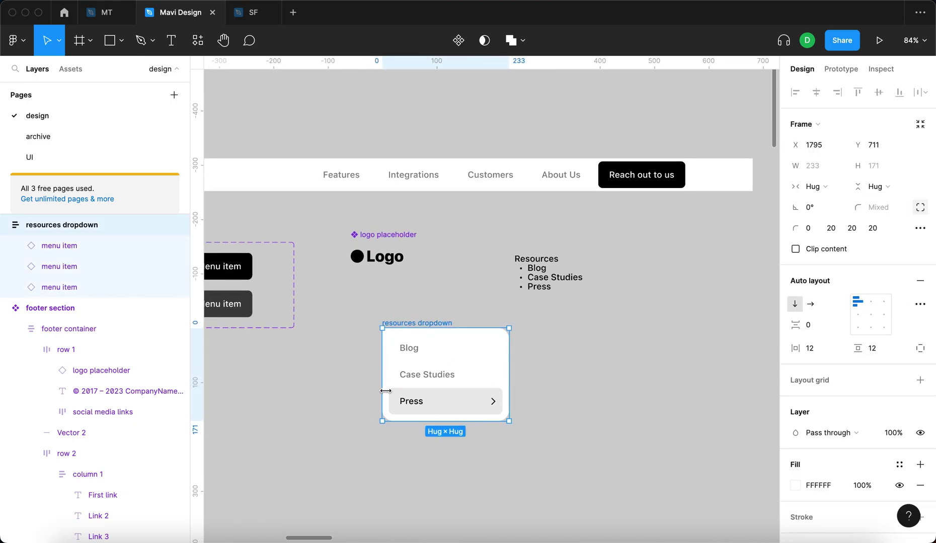
pyautogui.scroll(5, 385, 391)
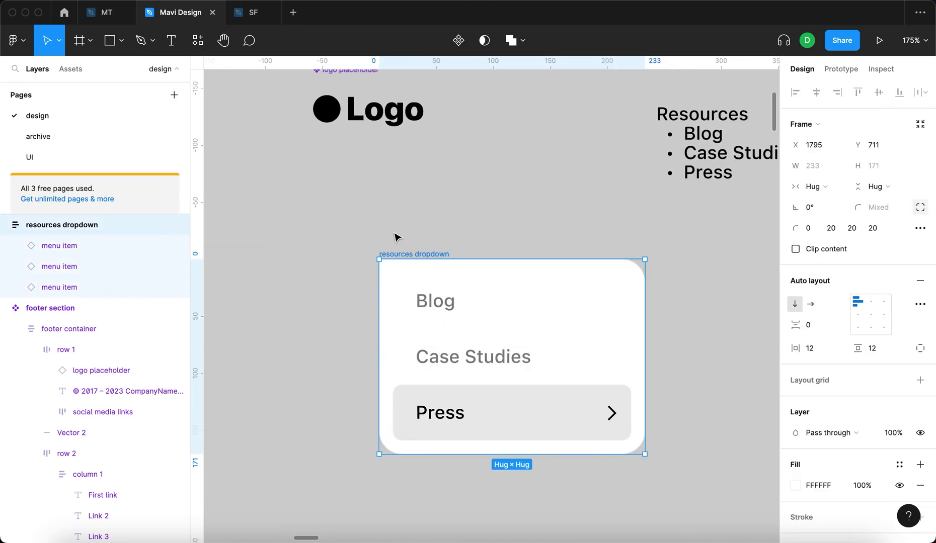
pyautogui.click(303, 330)
pyautogui.scroll(-5, 303, 330)
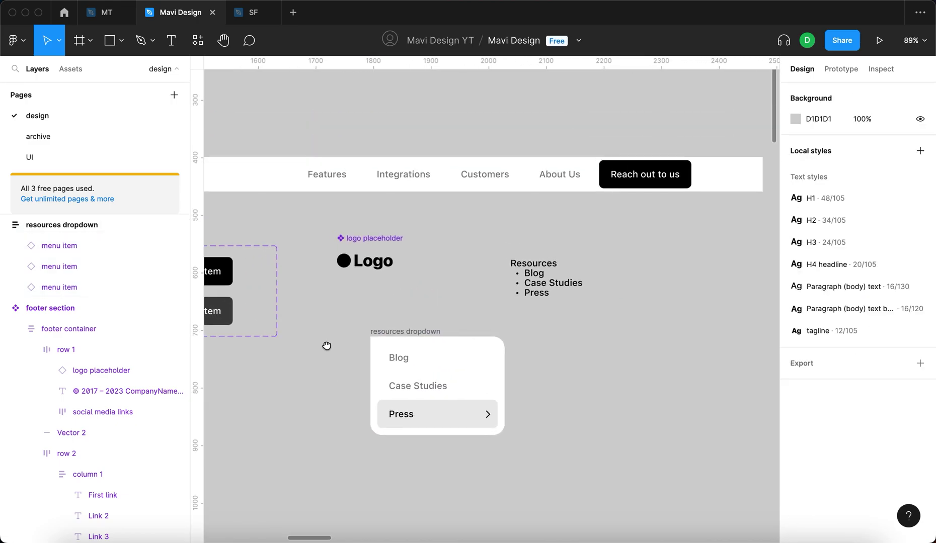
pyautogui.scroll(5, 436, 416)
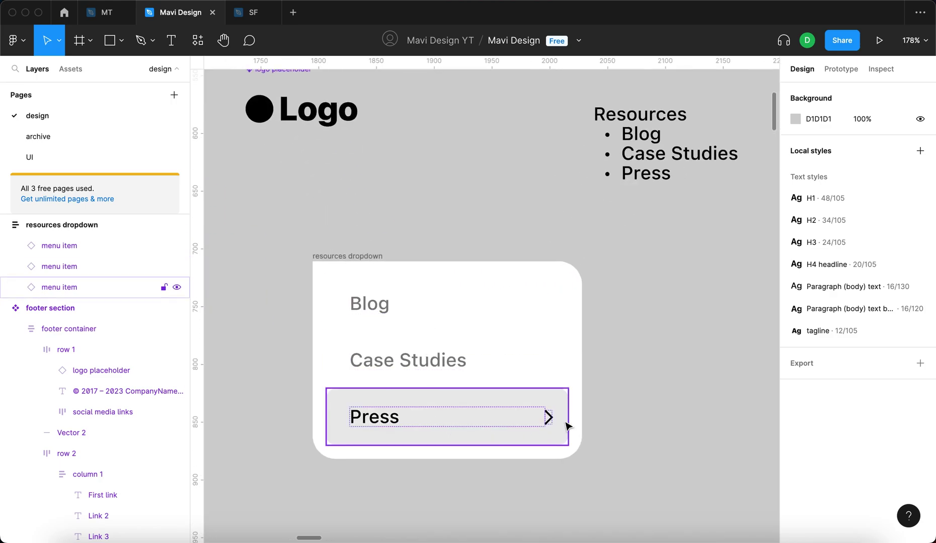
pyautogui.click(655, 414)
pyautogui.scroll(1, 635, 412)
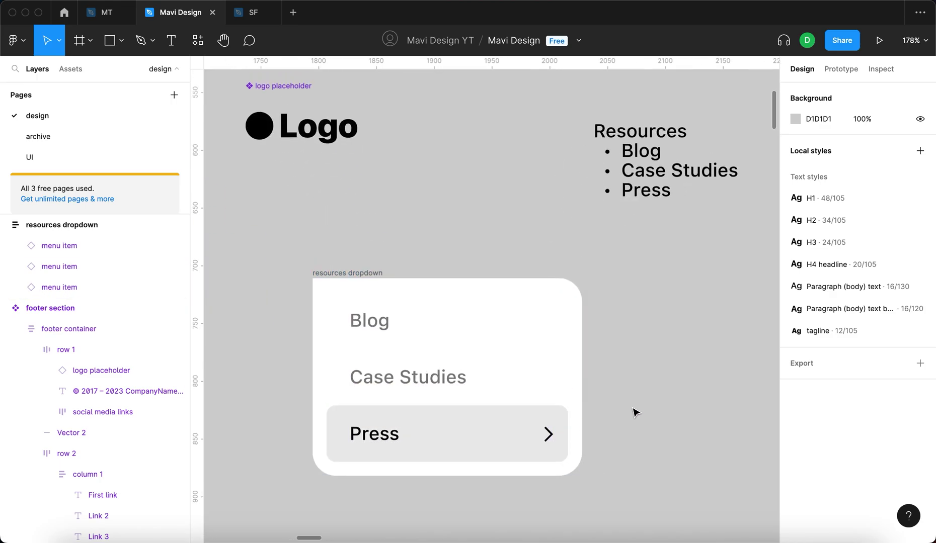
pyautogui.scroll(-5, 634, 410)
# - Set the state of the Press menu item in the resources dropdown to Default
pyautogui.click(586, 426)
pyautogui.click(866, 281)
pyautogui.click(884, 266)
# - Move the resources dropdown frame just below the logo placeholder component and widen it to about 260
pyautogui.moveTo(496, 333); pyautogui.dragTo(432, 314)
pyautogui.moveTo(543, 341); pyautogui.dragTo(556, 342)
pyautogui.click(577, 363)
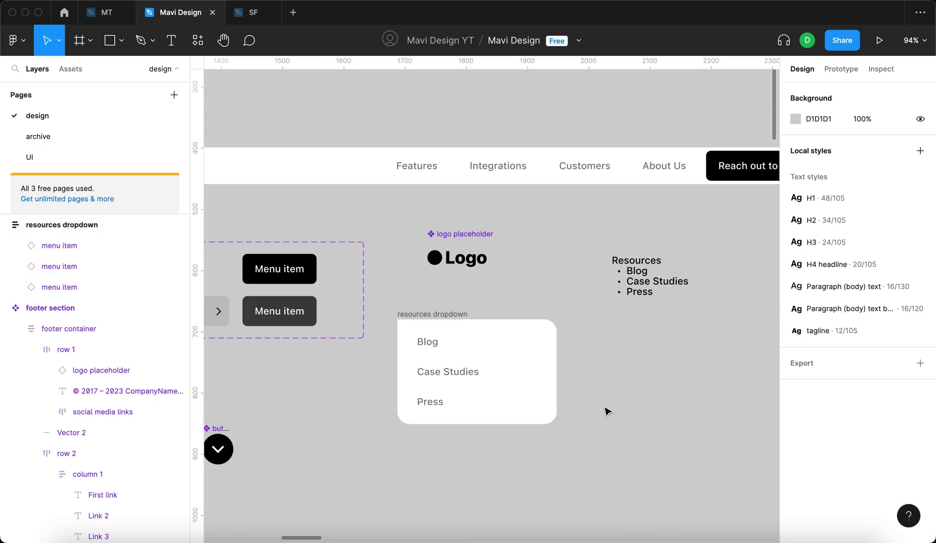
# - Set the horizontal resizing of the Blog, Case Studies and Press menu items to Fill container
pyautogui.scroll(-5, 603, 408)
pyautogui.click(515, 384)
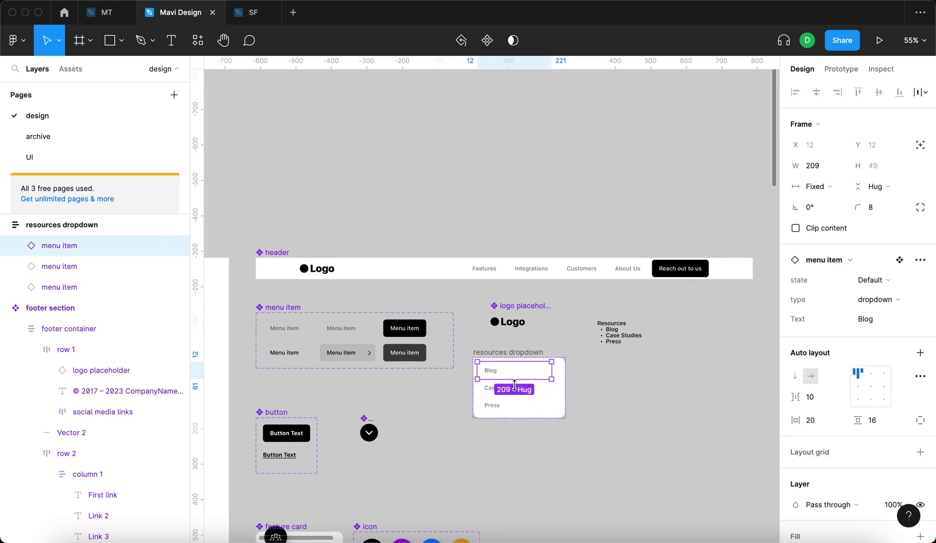
pyautogui.keyDown('shift'); pyautogui.click(505, 395); pyautogui.keyUp('shift')
pyautogui.keyDown('shift'); pyautogui.click(498, 407); pyautogui.keyUp('shift')
pyautogui.scroll(5, 515, 394)
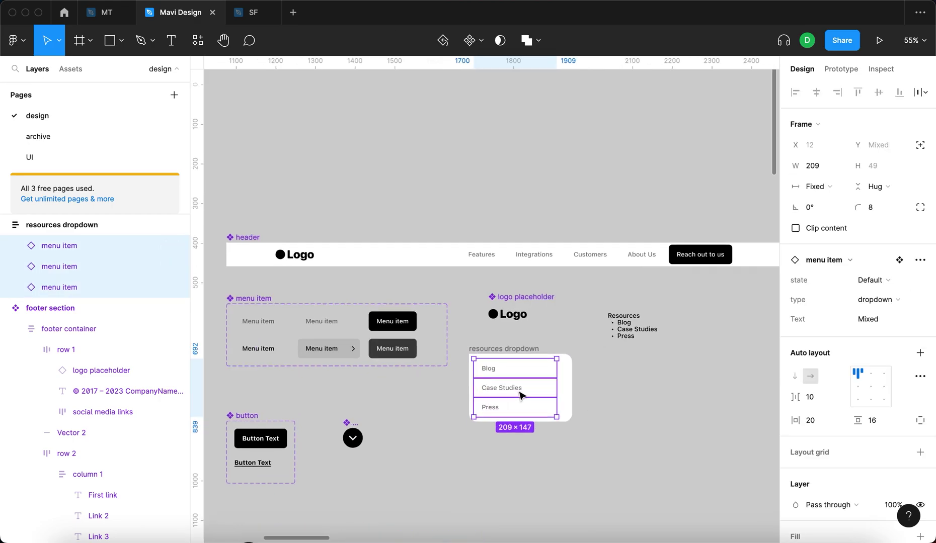
pyautogui.click(815, 187)
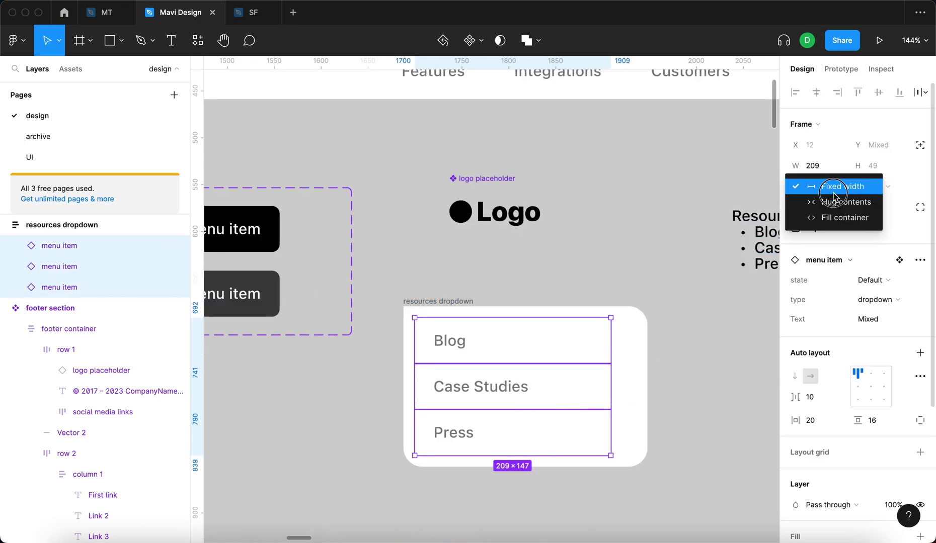
pyautogui.click(815, 229)
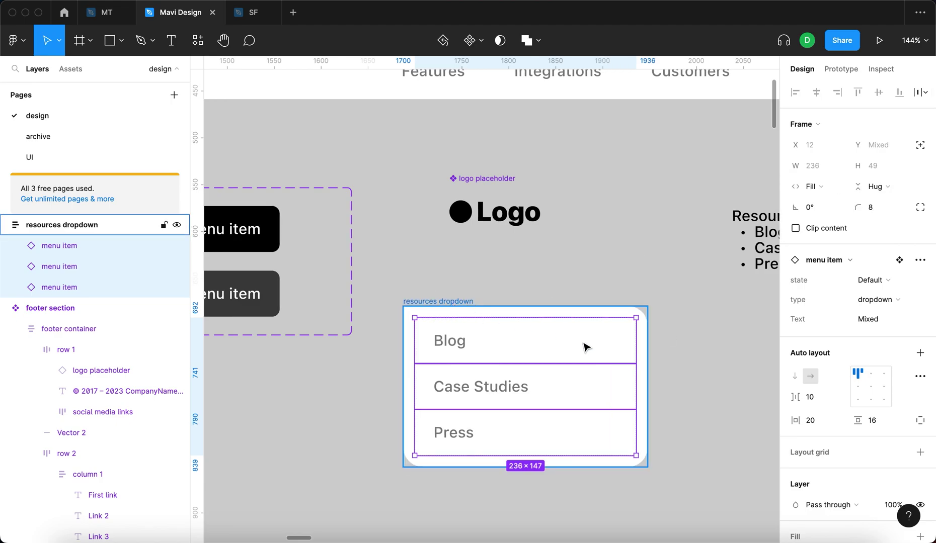
# - Test the fill resizing by narrowing the resources dropdown frame to about 216 and widening it to about 309
pyautogui.press('Escape')
pyautogui.moveTo(647, 335); pyautogui.dragTo(604, 339)
pyautogui.click(559, 339)
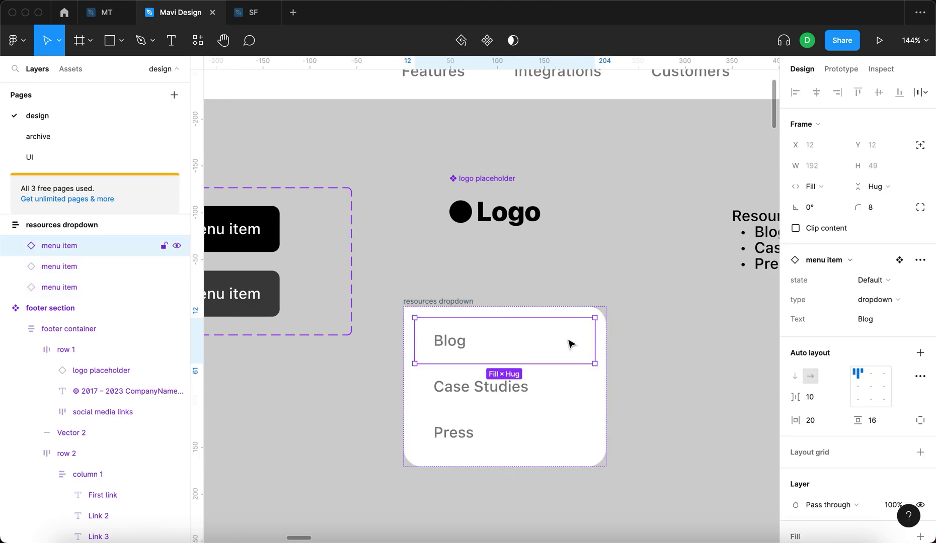
pyautogui.click(468, 300)
pyautogui.moveTo(608, 334); pyautogui.dragTo(692, 359)
pyautogui.press('Escape')
pyautogui.click(466, 311)
pyautogui.press('Escape')
# - Set the width of the resources dropdown frame to 260
pyautogui.scroll(-5, 630, 364)
pyautogui.click(549, 329)
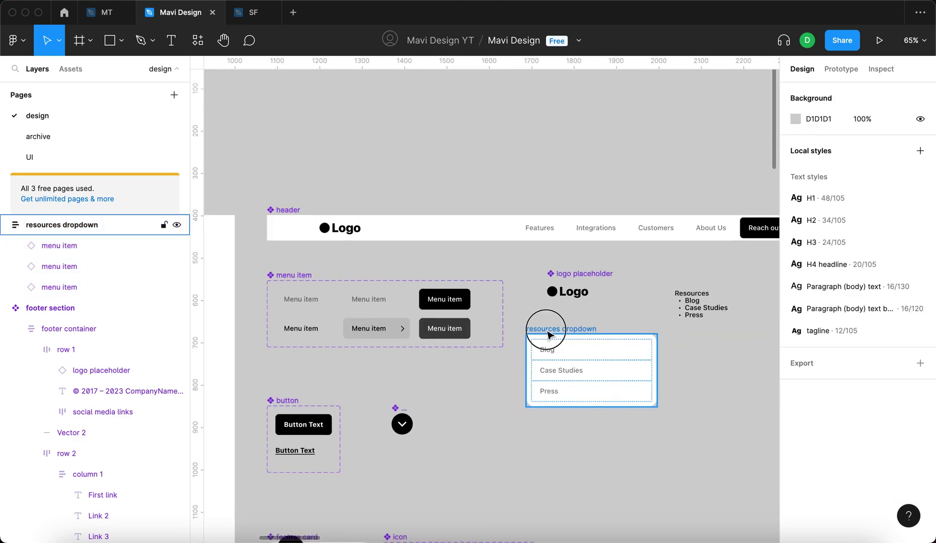
pyautogui.click(805, 163)
pyautogui.write('260')
pyautogui.press('Return')
pyautogui.press('Escape')
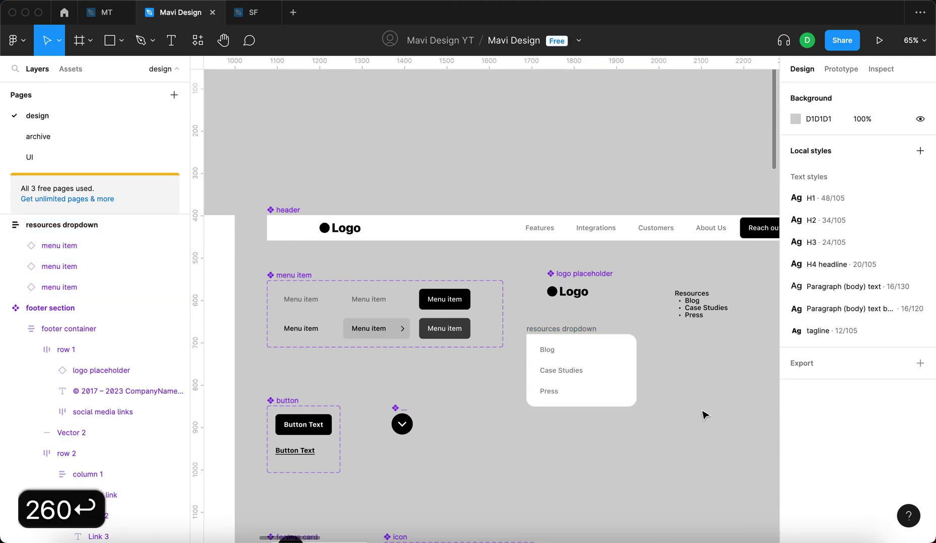
pyautogui.click(580, 336)
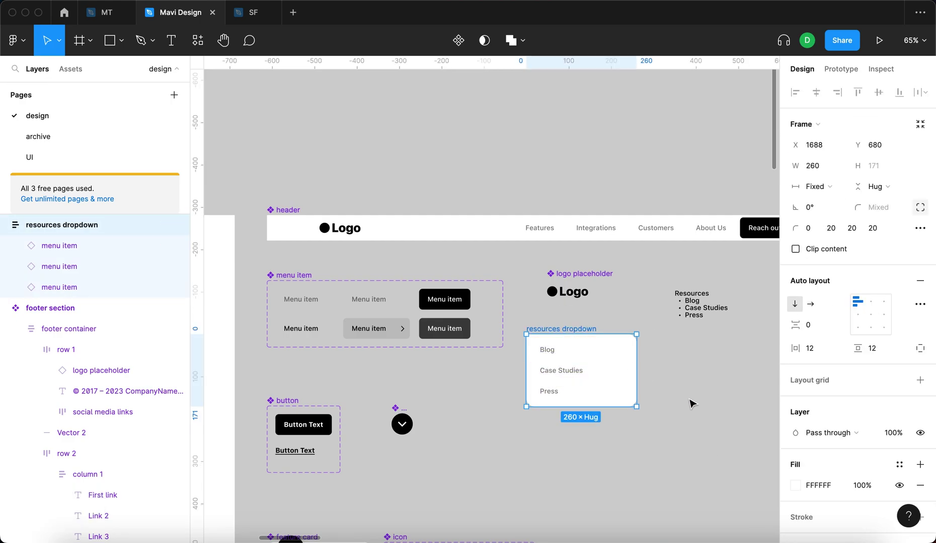
pyautogui.press('Escape')
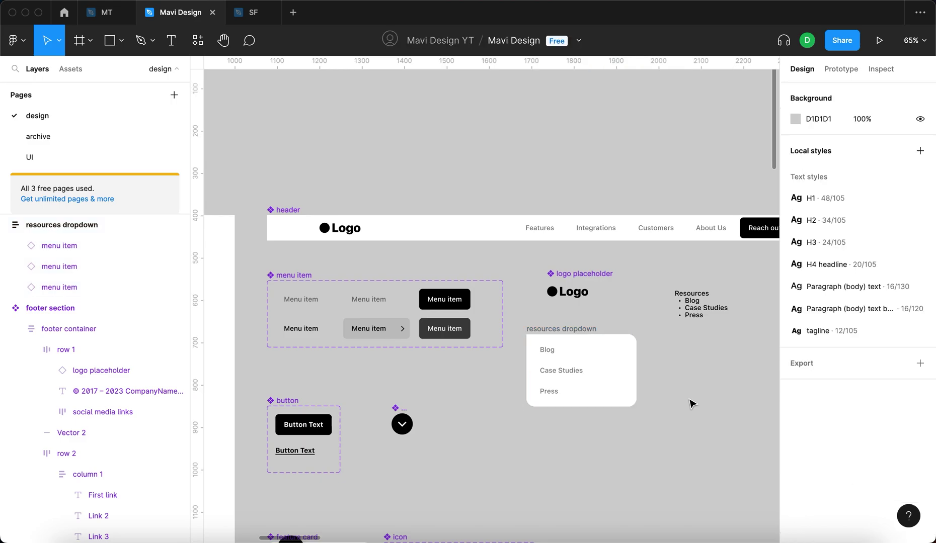
# - Link the Blog menu item in the resources dropdown to the blog page frame with an on-click Navigate to interaction
pyautogui.hscroll(3, 692, 402)
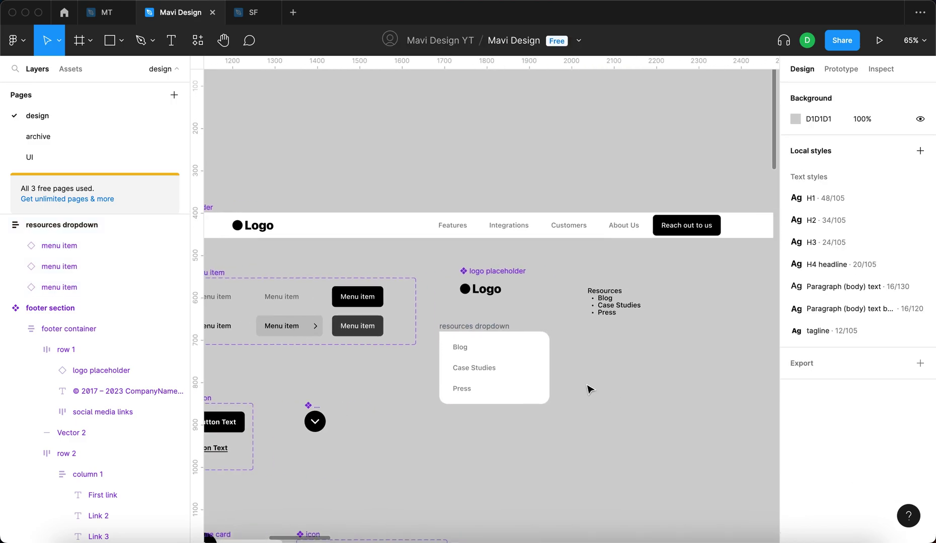
pyautogui.click(467, 357)
pyautogui.scroll(5, 467, 355)
pyautogui.click(462, 350)
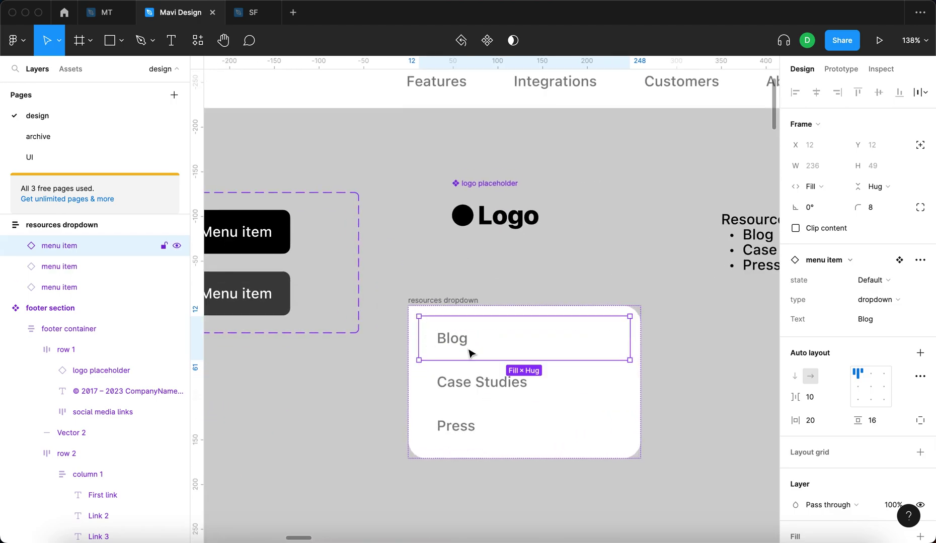
pyautogui.scroll(-5, 469, 354)
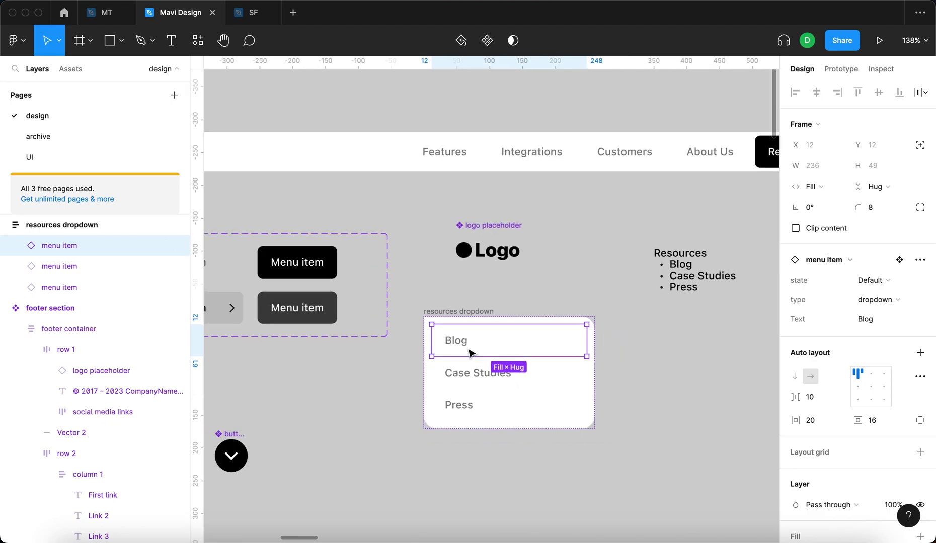
pyautogui.click(604, 421)
pyautogui.click(482, 347)
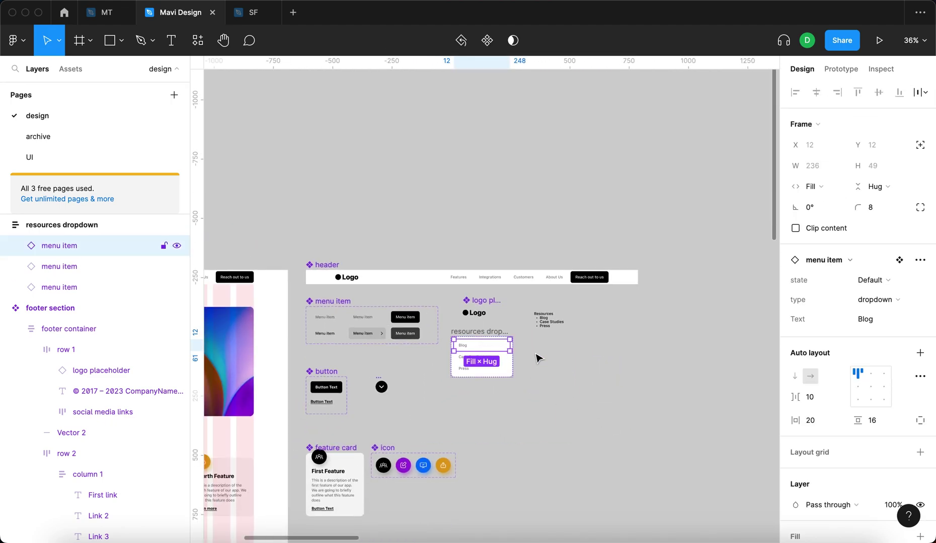
pyautogui.click(844, 75)
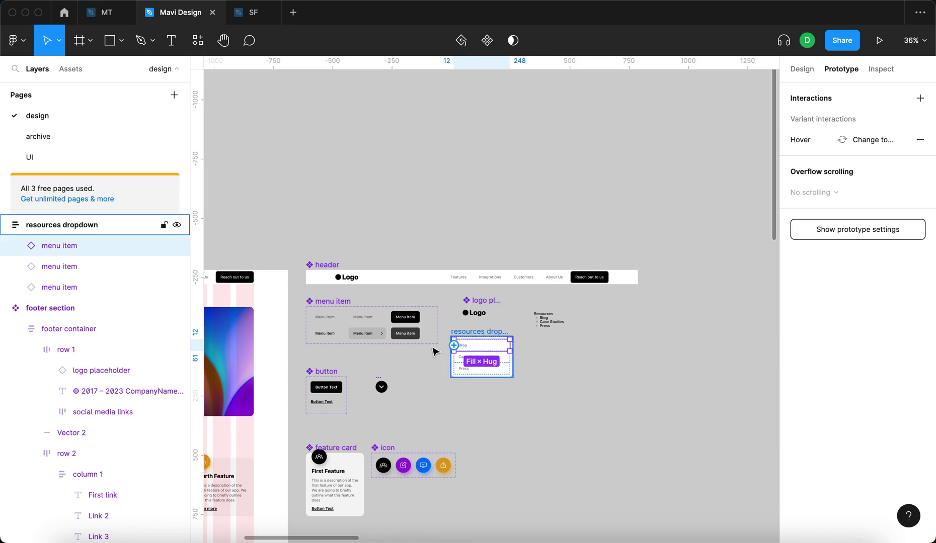
pyautogui.scroll(-4, 498, 352)
pyautogui.hscroll(5, 403, 292)
pyautogui.scroll(-3, 402, 292)
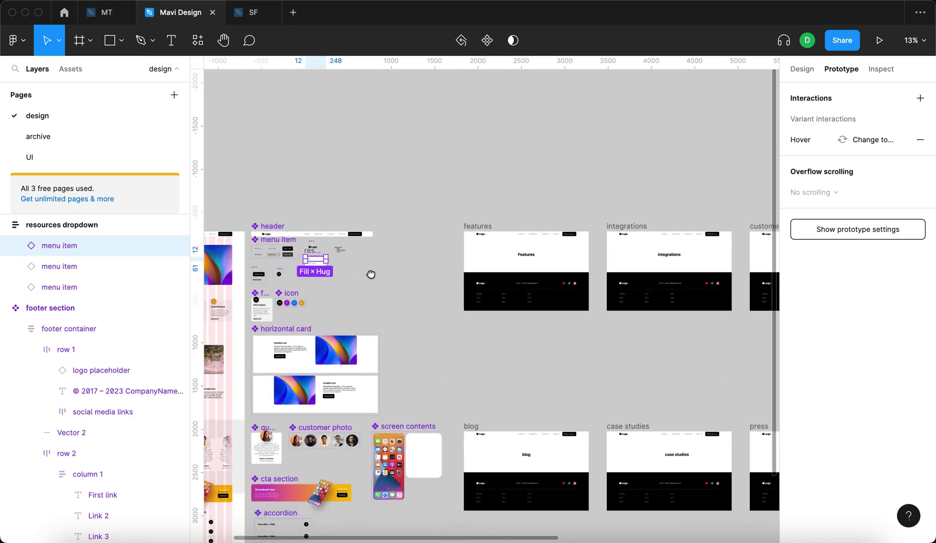
pyautogui.moveTo(319, 252); pyautogui.dragTo(522, 430)
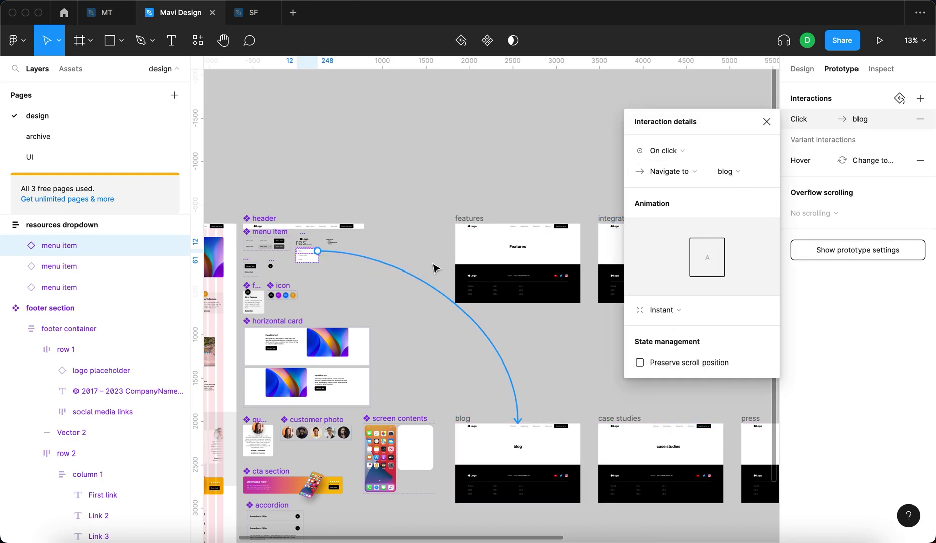
# - Link the Case Studies menu item to the case studies page frame with an on-click Navigate to interaction
pyautogui.scroll(5, 328, 261)
pyautogui.click(375, 260)
pyautogui.scroll(-5, 778, 386)
pyautogui.moveTo(380, 257); pyautogui.dragTo(615, 347)
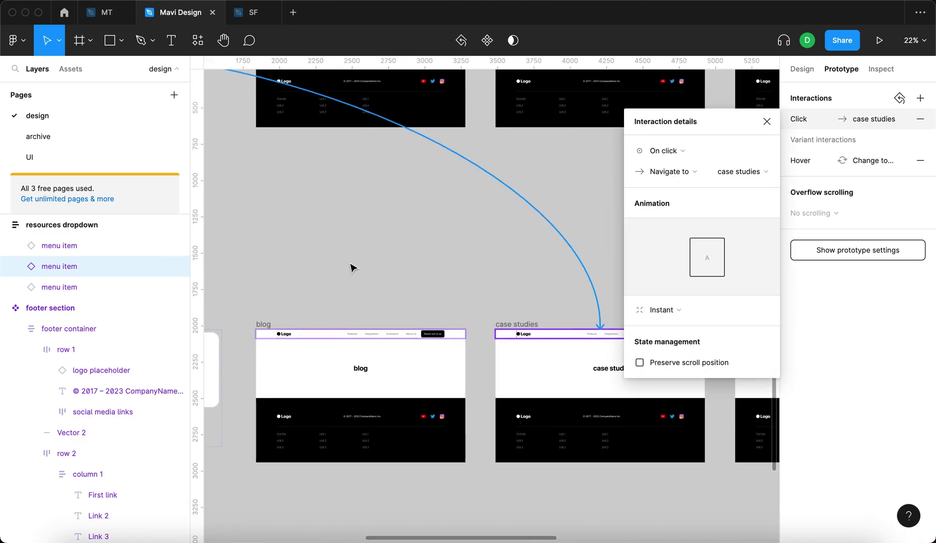
# - Link the Press menu item to the press page frame with an on-click Navigate to interaction and dismiss the interaction details
pyautogui.hscroll(-10, 384, 248)
pyautogui.scroll(5, 385, 249)
pyautogui.scroll(5, 265, 185)
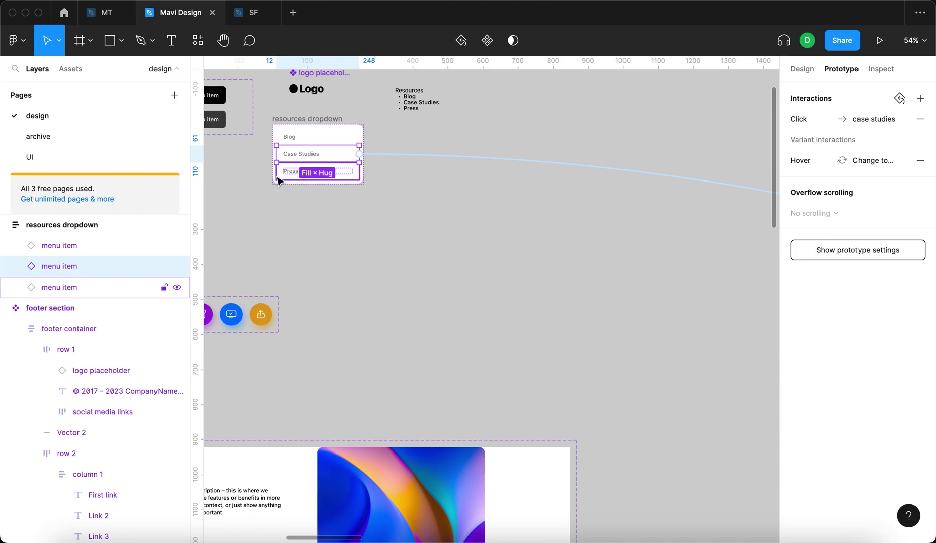
pyautogui.click(294, 172)
pyautogui.scroll(-5, 368, 181)
pyautogui.moveTo(368, 181); pyautogui.dragTo(512, 338)
pyautogui.scroll(2, 926, 459)
pyautogui.scroll(6, 408, 226)
pyautogui.hscroll(-10, 407, 225)
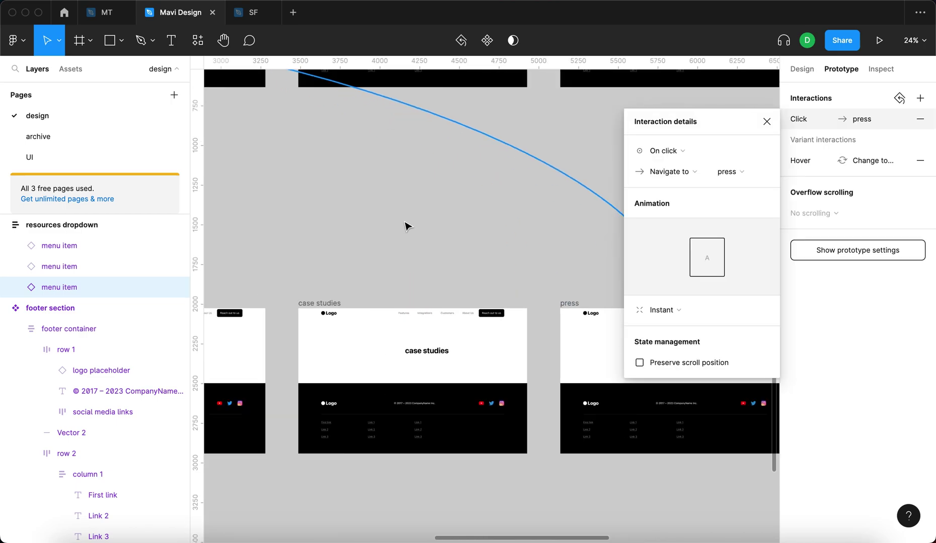
pyautogui.press('Escape')
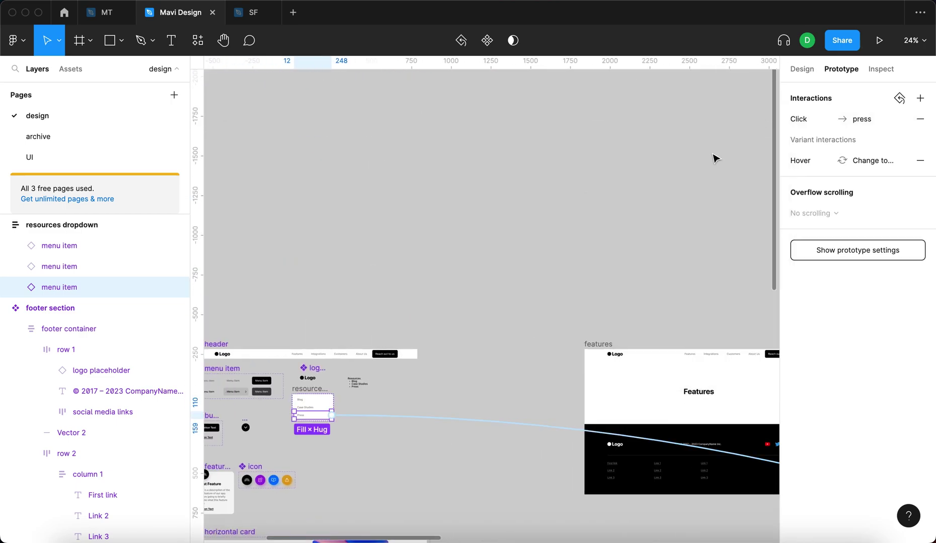
# - Nudge the resources dropdown frame up and slightly left, and shift the logo placeholder component left above it
pyautogui.click(284, 405)
pyautogui.scroll(5, 279, 403)
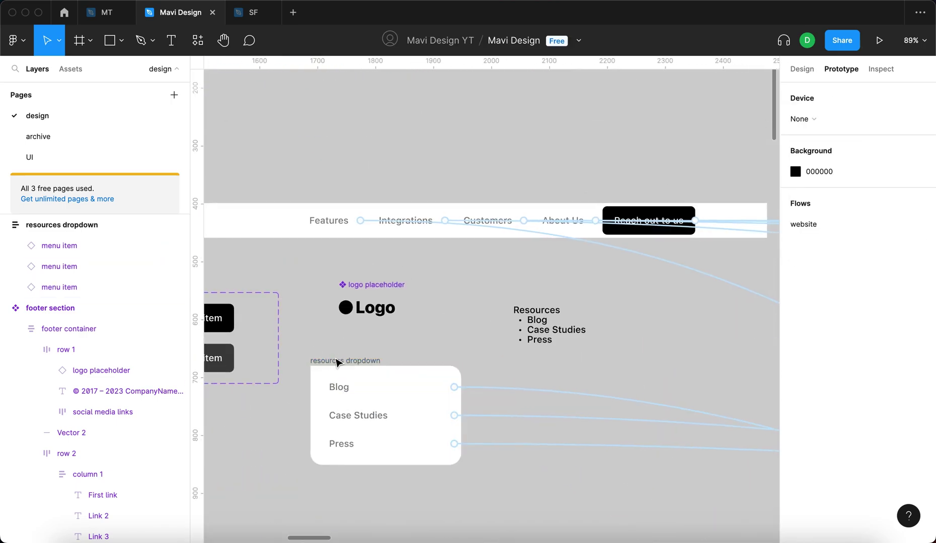
pyautogui.click(390, 371)
pyautogui.moveTo(390, 370); pyautogui.dragTo(353, 347)
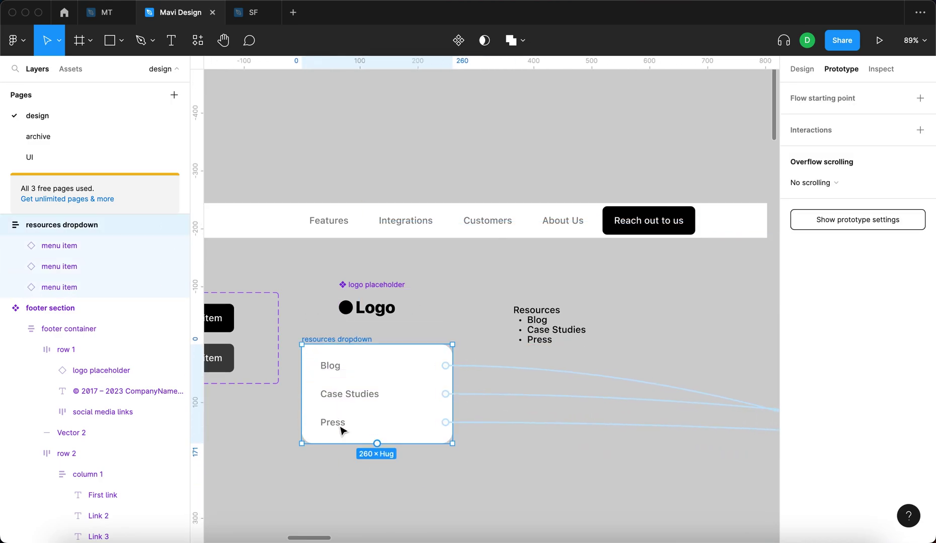
pyautogui.click(444, 316)
pyautogui.click(493, 267)
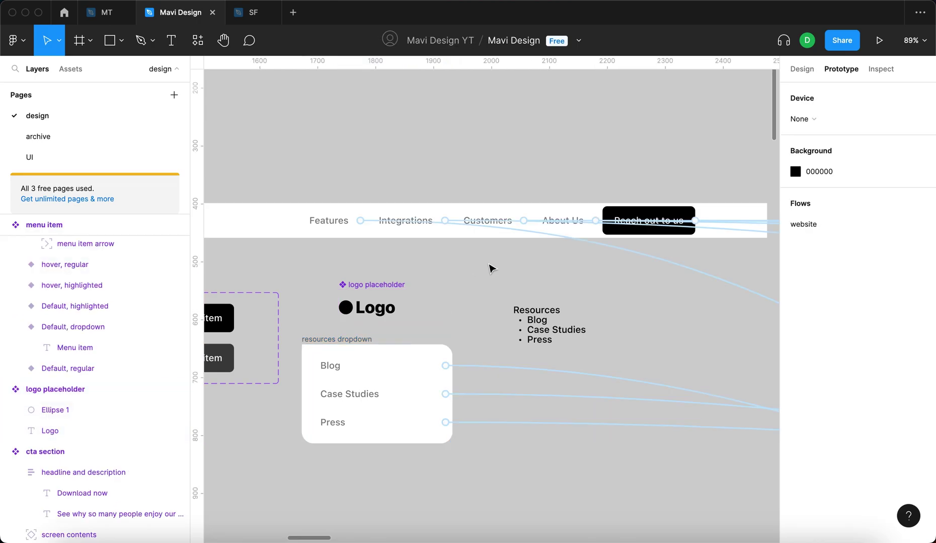
pyautogui.moveTo(359, 286); pyautogui.dragTo(328, 288)
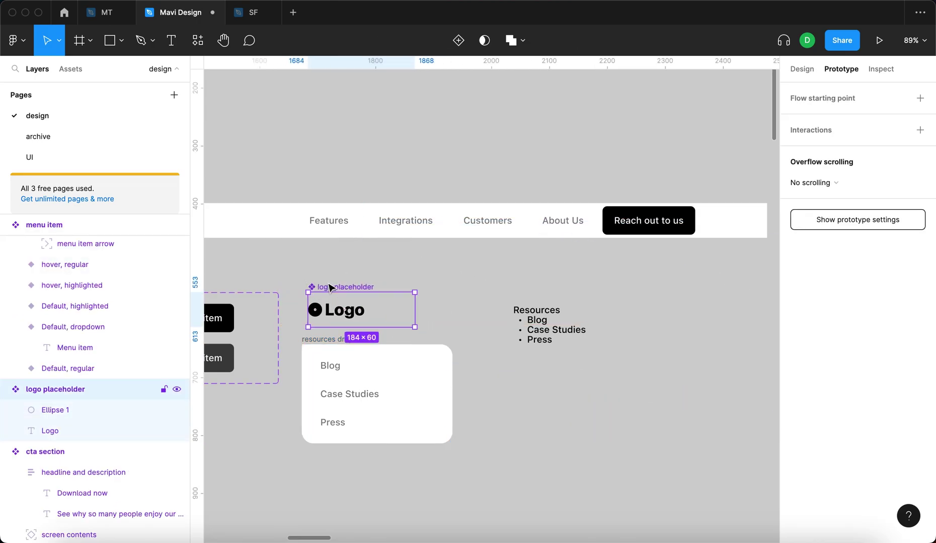
pyautogui.click(369, 257)
pyautogui.hscroll(-10, 369, 256)
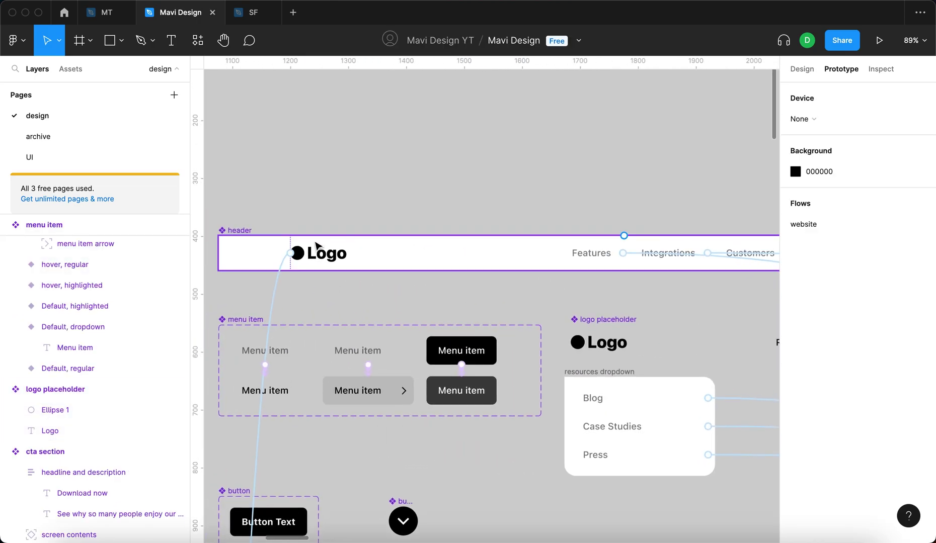
# - Move the resources dropdown frame down and away from the logo placeholder to X 1904, Y 711
pyautogui.hscroll(5, 485, 268)
pyautogui.scroll(-5, 484, 275)
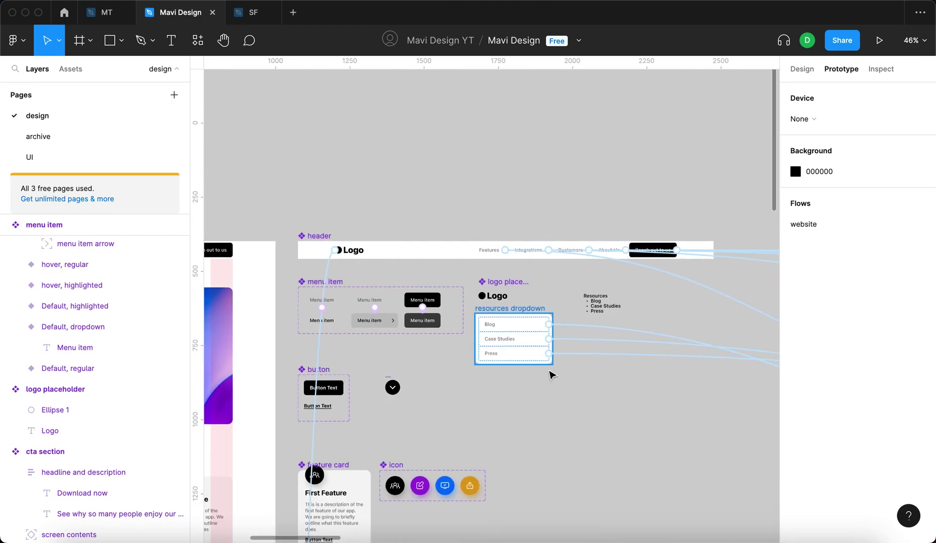
pyautogui.hscroll(3, 579, 403)
pyautogui.hscroll(-5, 614, 436)
pyautogui.press('super+equal')
pyautogui.moveTo(533, 266); pyautogui.dragTo(618, 315)
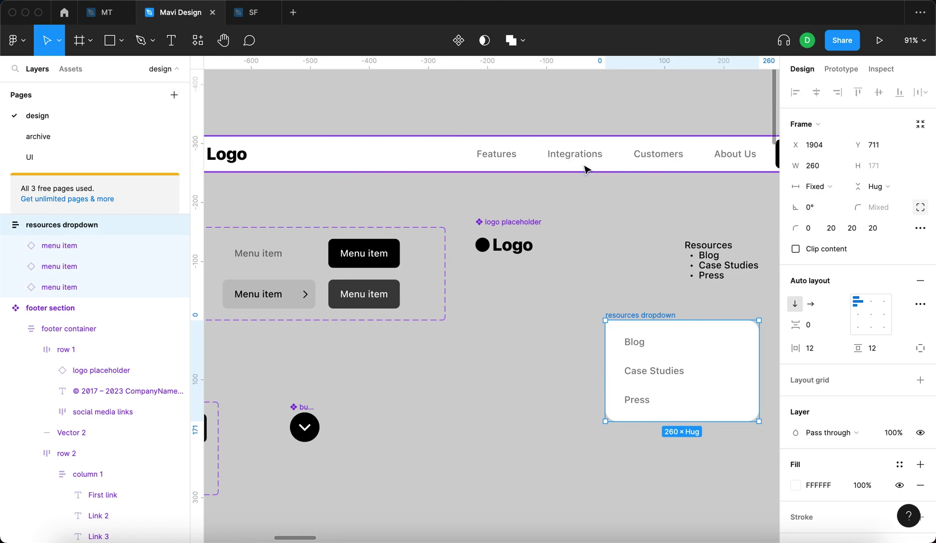
pyautogui.hscroll(3, 585, 169)
pyautogui.click(598, 151)
pyautogui.doubleClick(599, 152)
pyautogui.hscroll(-1, 629, 211)
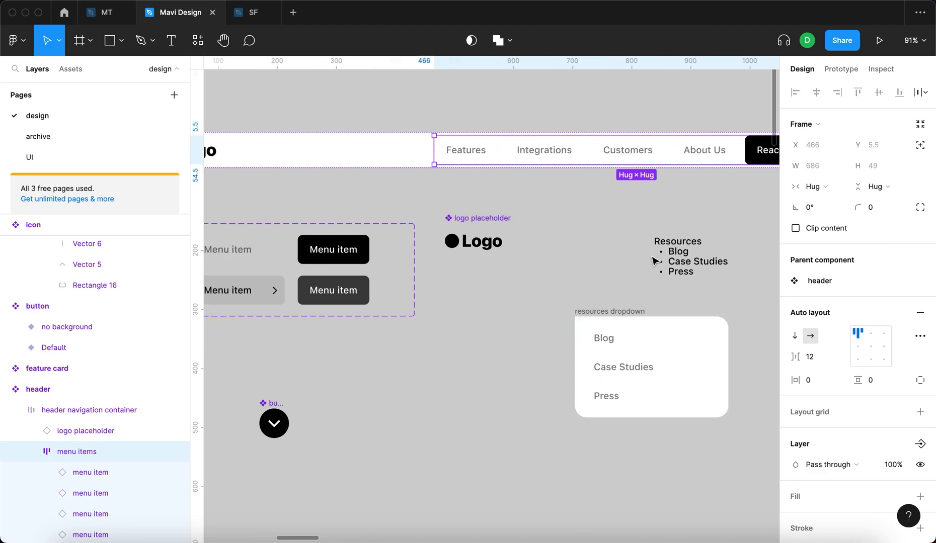
pyautogui.click(637, 209)
# - Move the menu item component set up to Y 516 and the logo placeholder component to X 1812, Y 516
pyautogui.hscroll(-5, 637, 209)
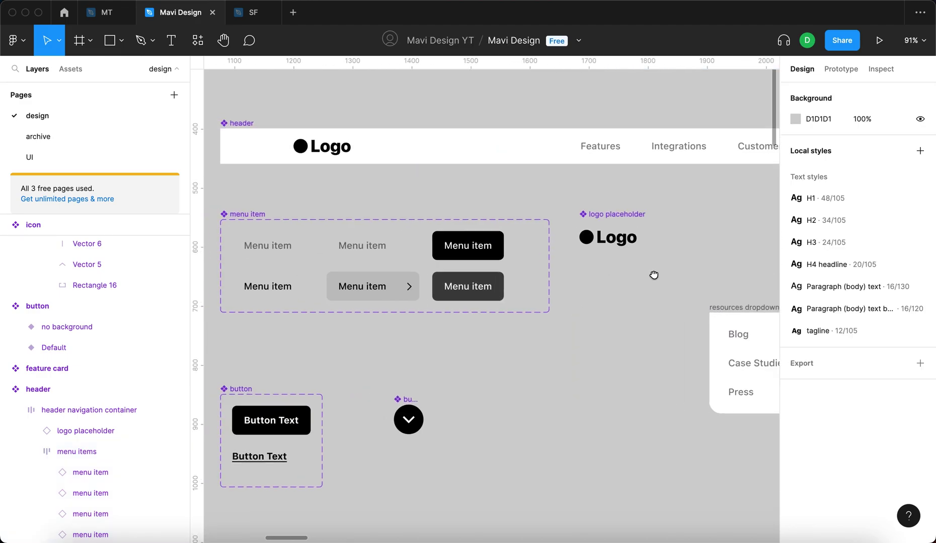
pyautogui.moveTo(297, 221); pyautogui.dragTo(297, 199)
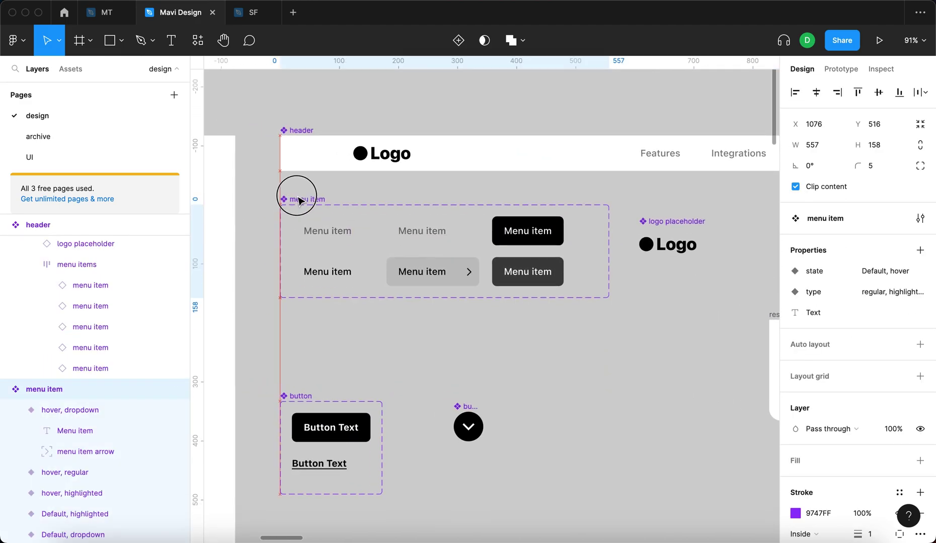
pyautogui.moveTo(665, 220); pyautogui.dragTo(740, 203)
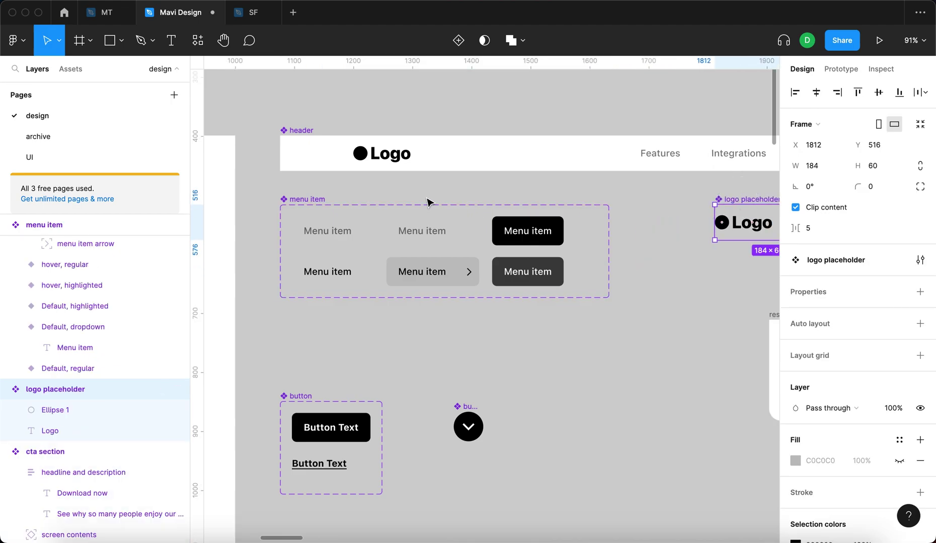
pyautogui.click(641, 290)
pyautogui.scroll(1, 640, 301)
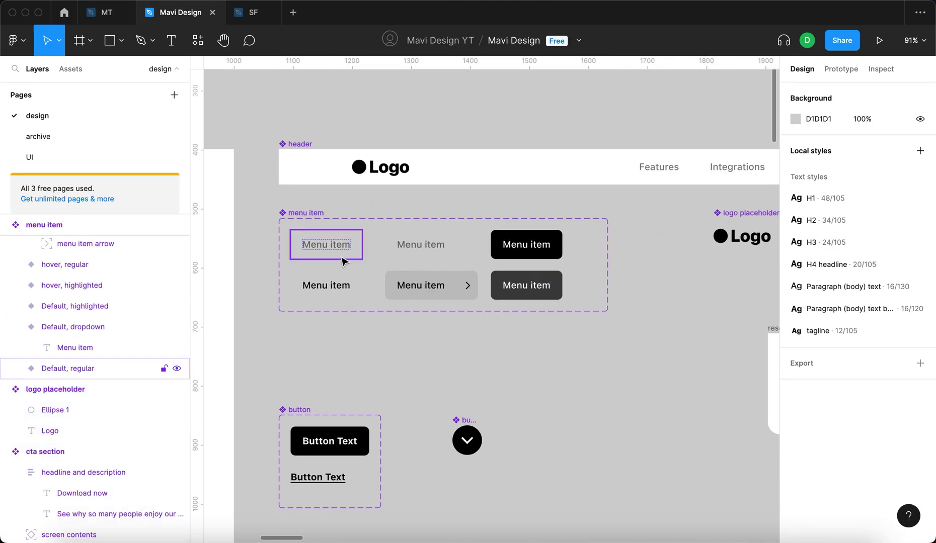
# - Enlarge the menu item component set's boundary in width and height to make room for a third row of variants
pyautogui.click(327, 248)
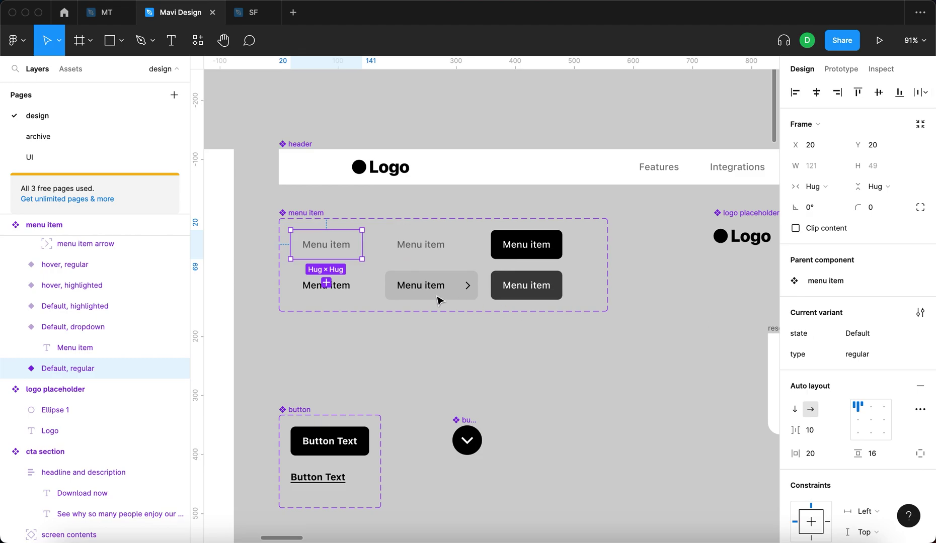
pyautogui.click(459, 254)
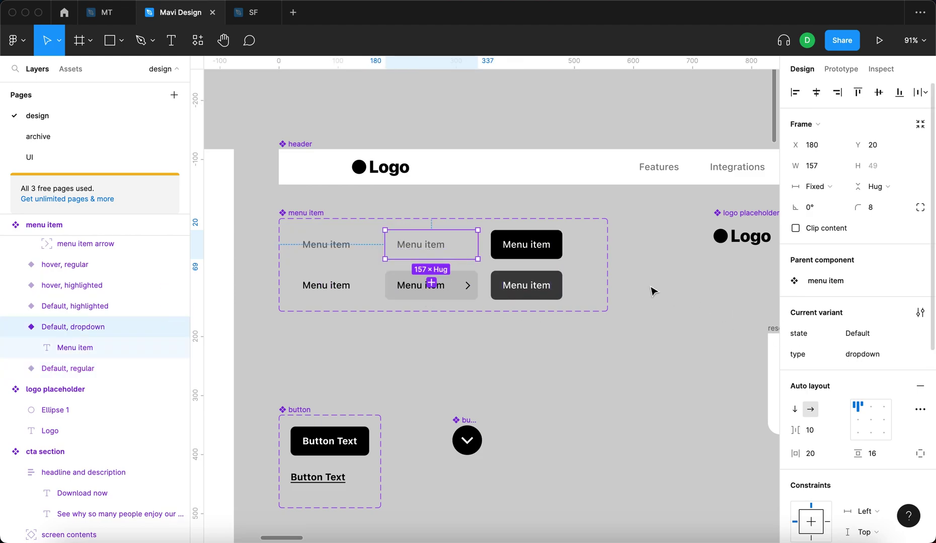
pyautogui.click(529, 247)
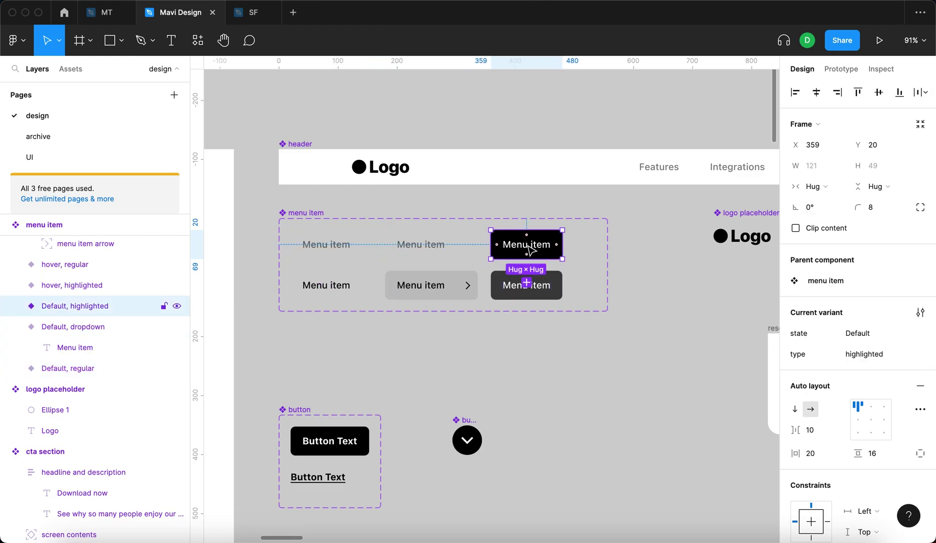
pyautogui.click(531, 308)
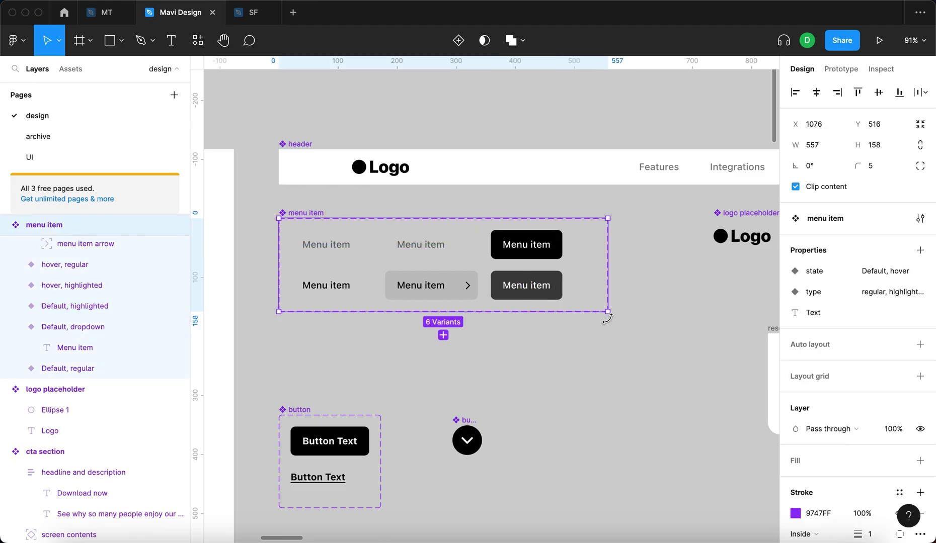
# - Duplicate the default dropdown variant and place the copy below the hover dropdown variant at X 180, Y 166
pyautogui.click(418, 245)
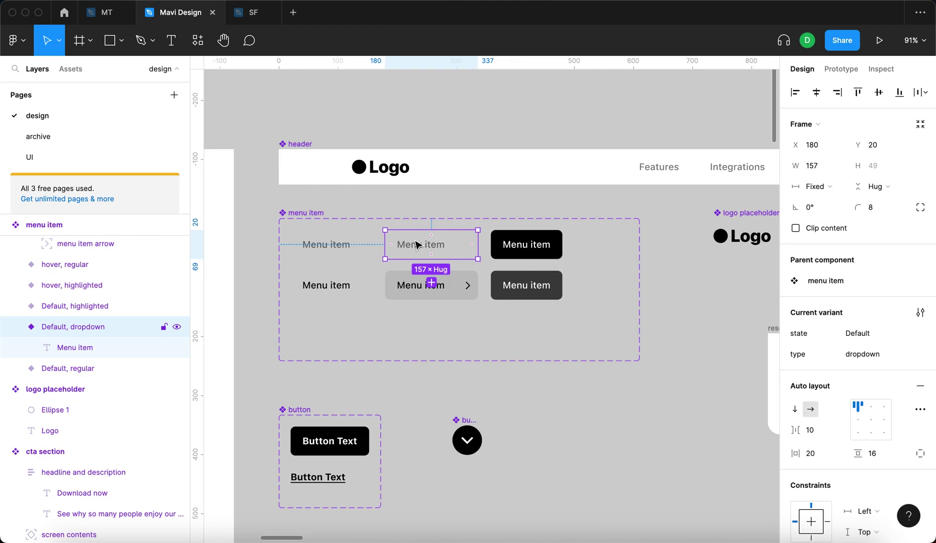
pyautogui.scroll(3, 418, 245)
pyautogui.moveTo(410, 254); pyautogui.dragTo(414, 294)
pyautogui.moveTo(415, 349); pyautogui.dragTo(424, 427)
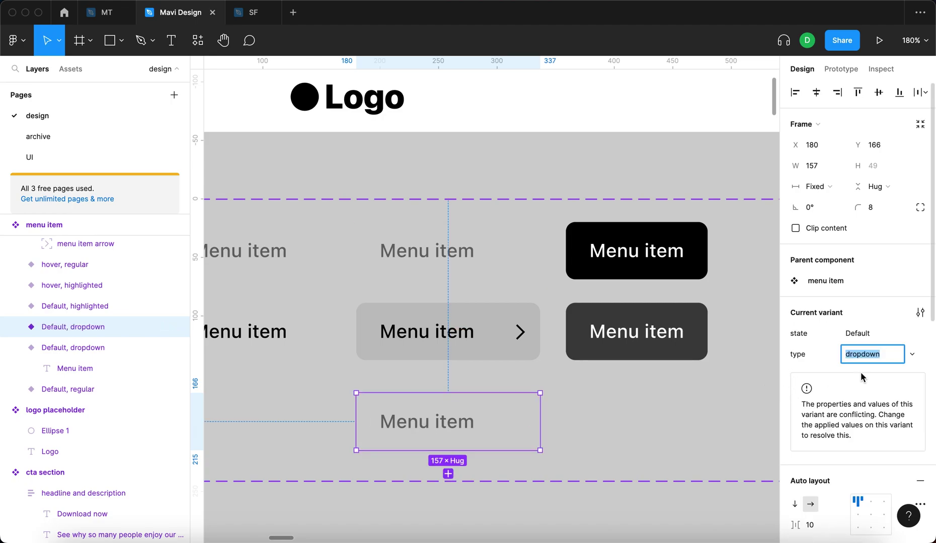
# - Set the duplicated variant's type property to dropdown_parent
pyautogui.click(882, 353)
pyautogui.write('_parent')
pyautogui.press('Return')
# - Copy the menu item arrow from the hover dropdown variant into the default dropdown_parent variant
pyautogui.scroll(-2, 587, 272)
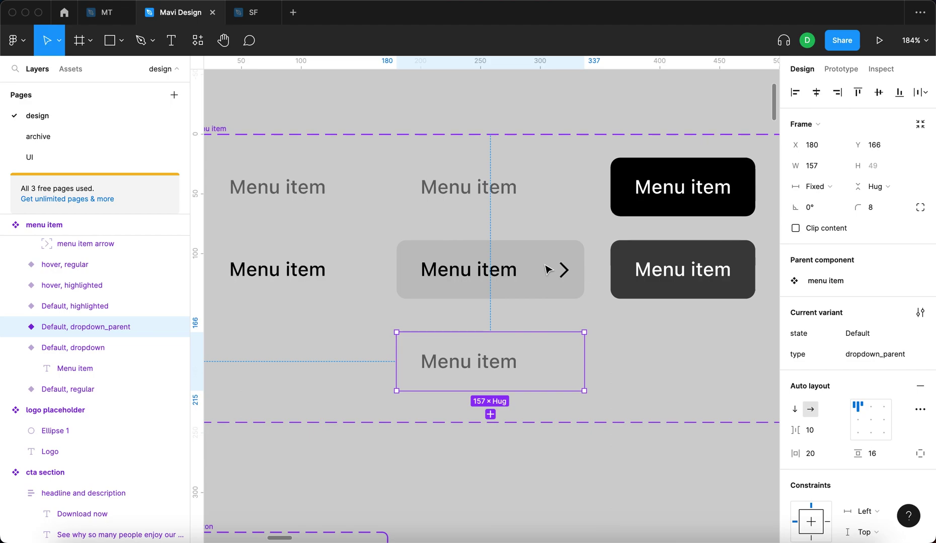
pyautogui.scroll(5, 564, 269)
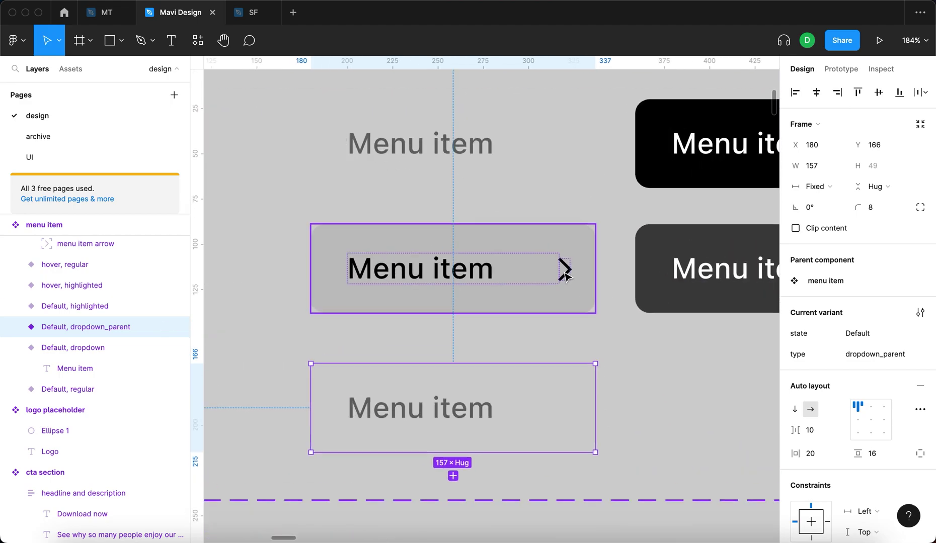
pyautogui.click(564, 269)
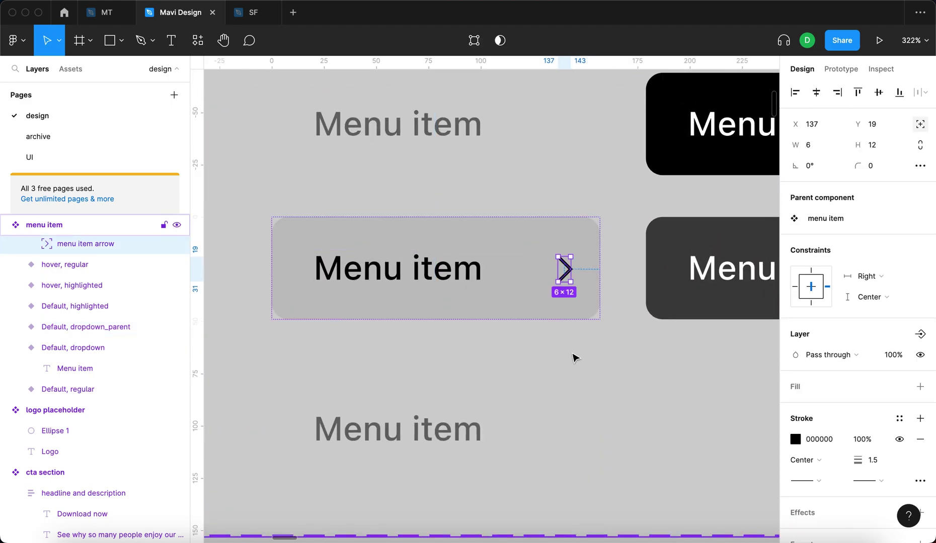
pyautogui.press('super+c')
pyautogui.click(516, 432)
pyautogui.press('super+v')
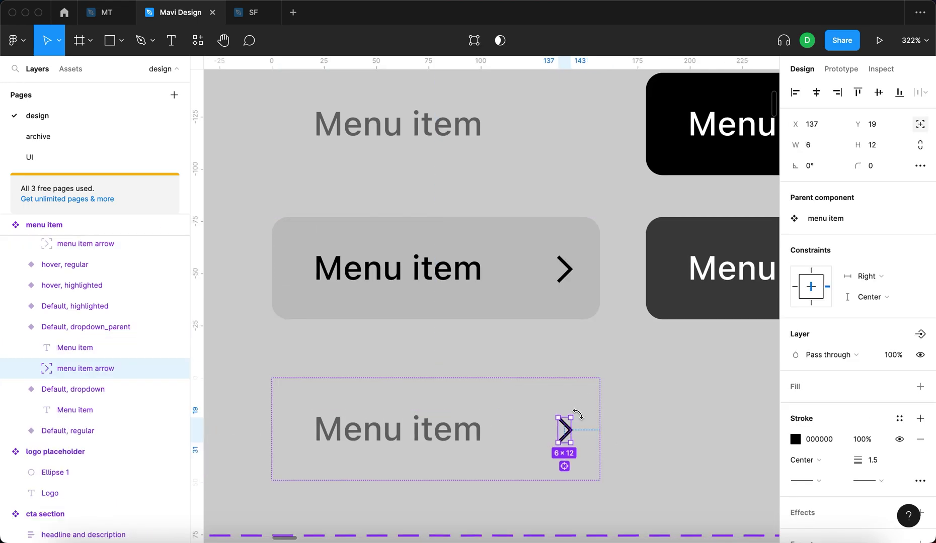
# - Rotate the pasted arrow to -90° so it points down, and select the dropdown_parent variant
pyautogui.moveTo(578, 420); pyautogui.dragTo(585, 449)
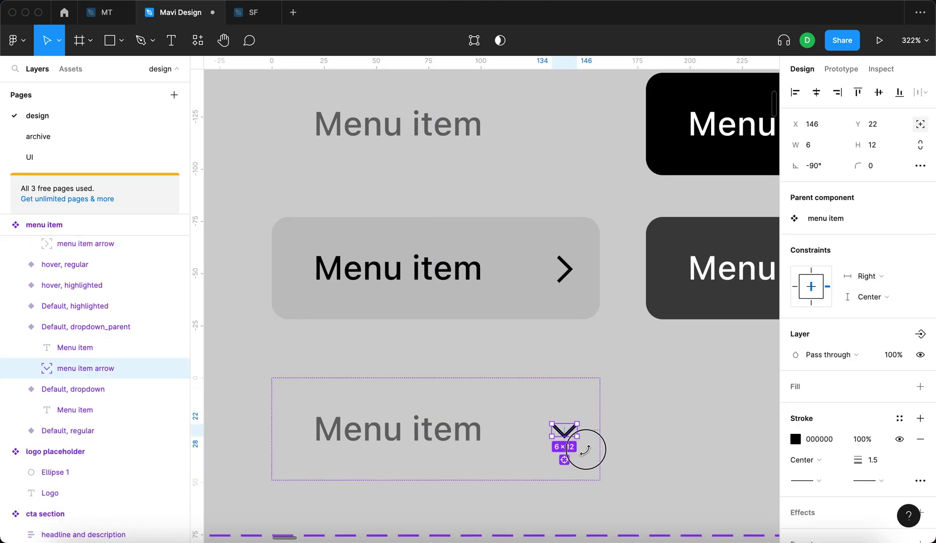
pyautogui.click(637, 433)
pyautogui.scroll(-3, 644, 436)
pyautogui.click(554, 468)
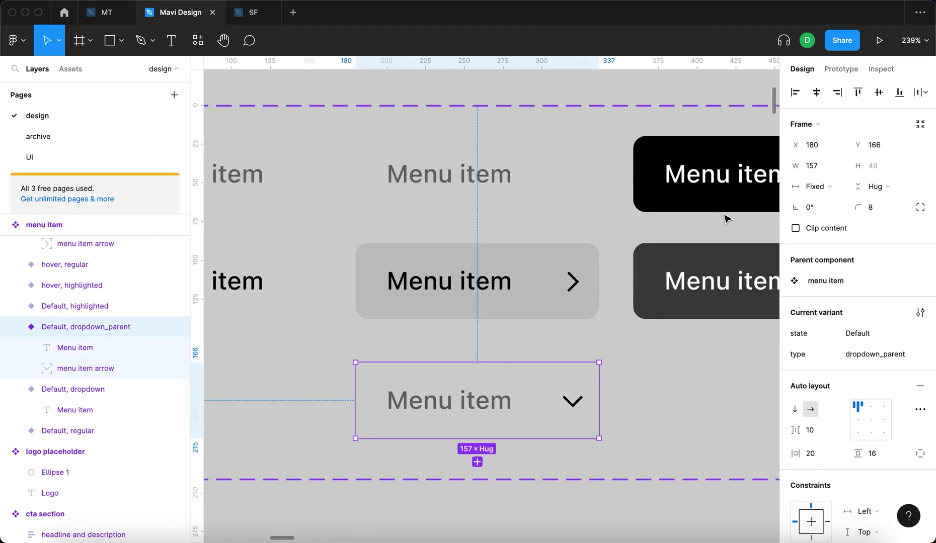
# - Set the widths of the dropdown_parent variant and its Menu item text to hug their contents
pyautogui.click(828, 187)
pyautogui.click(830, 202)
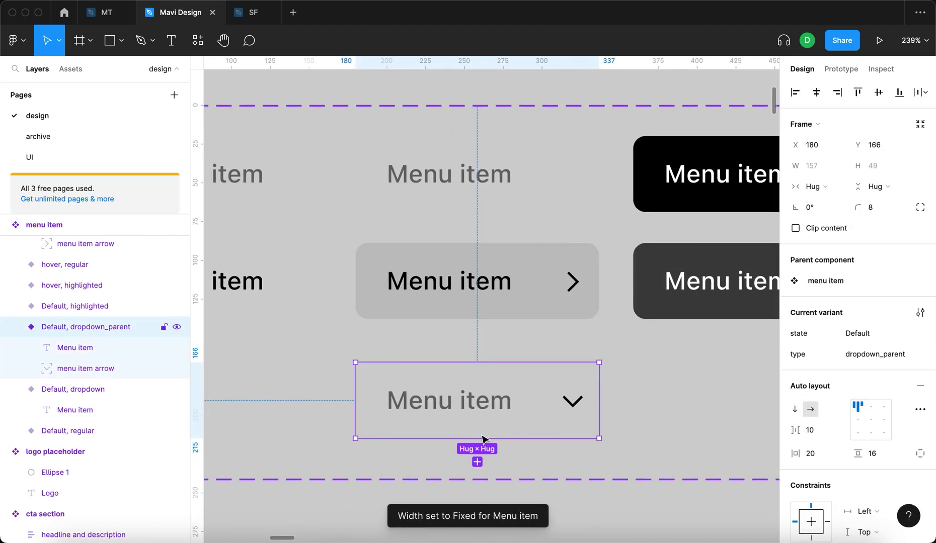
pyautogui.click(455, 409)
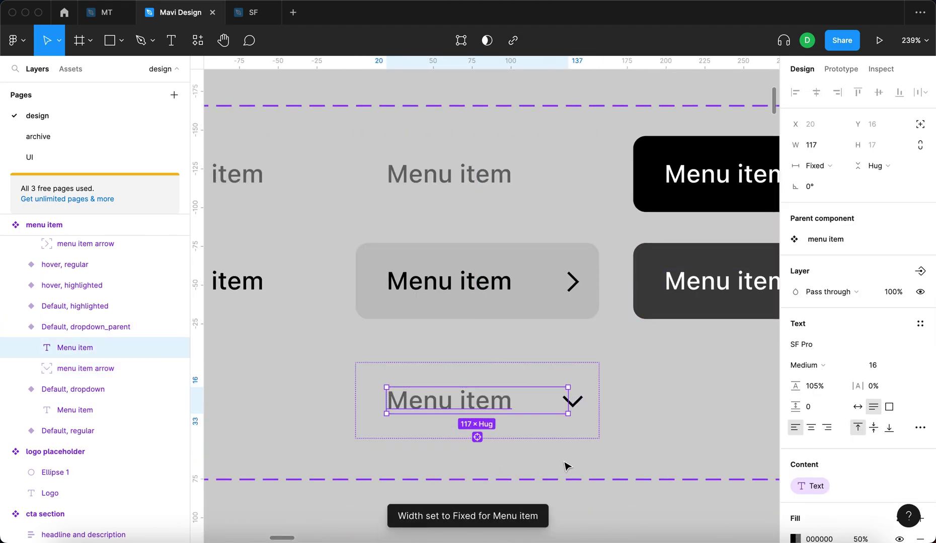
pyautogui.click(828, 166)
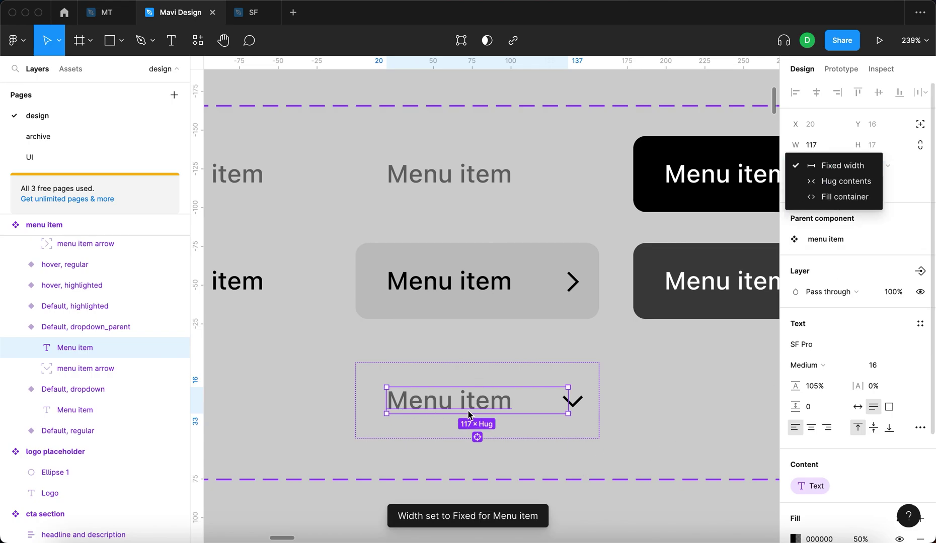
pyautogui.click(830, 181)
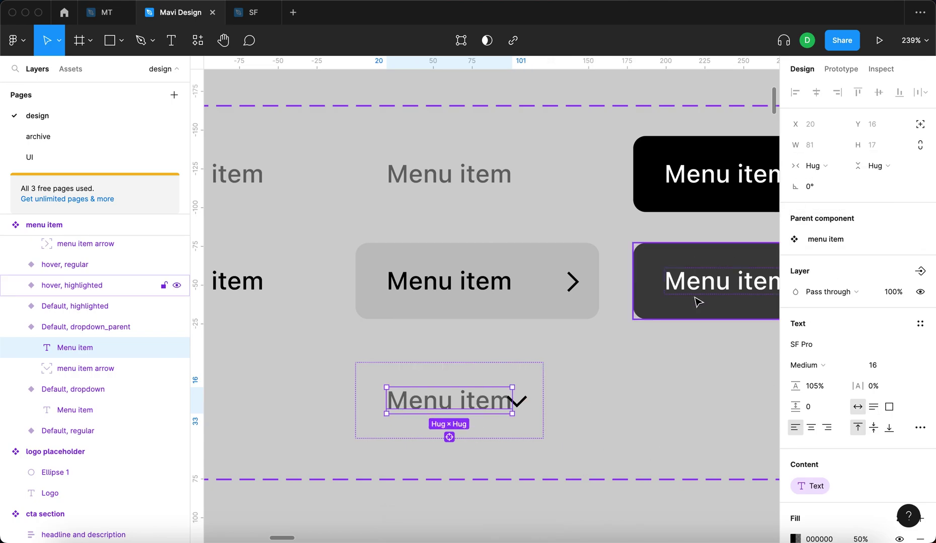
# - Move the down arrow in the dropdown_parent variant to X 101 so it ends 20 from the variant's right edge
pyautogui.click(537, 445)
pyautogui.click(494, 417)
pyautogui.scroll(3, 490, 420)
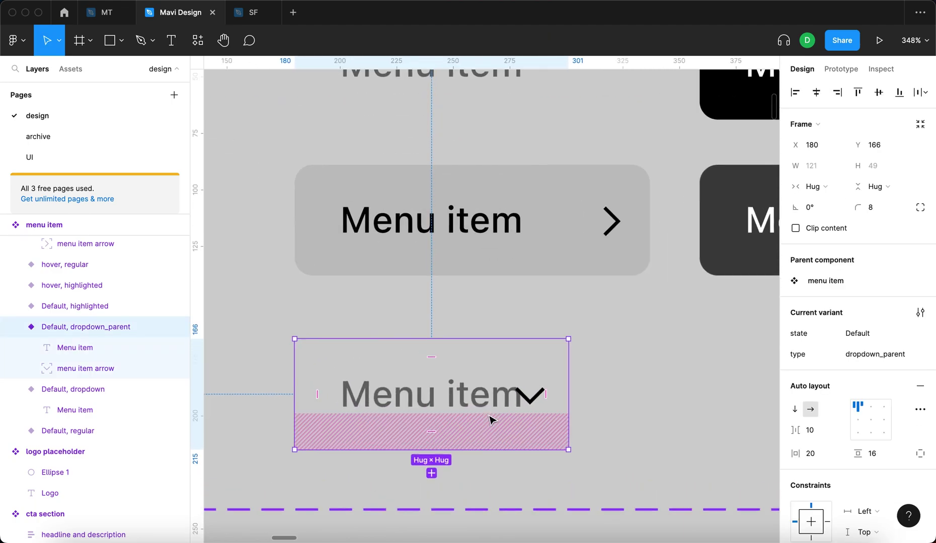
pyautogui.click(537, 398)
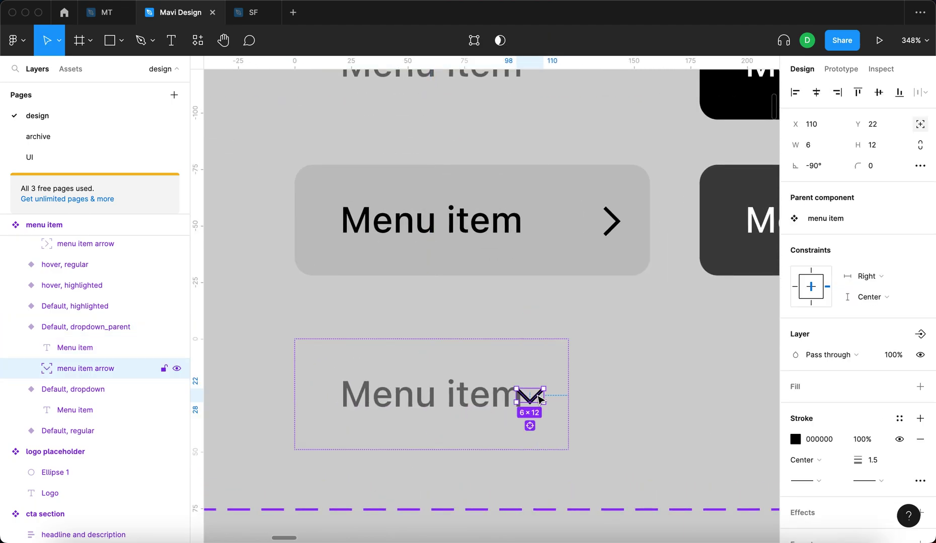
pyautogui.click(361, 401)
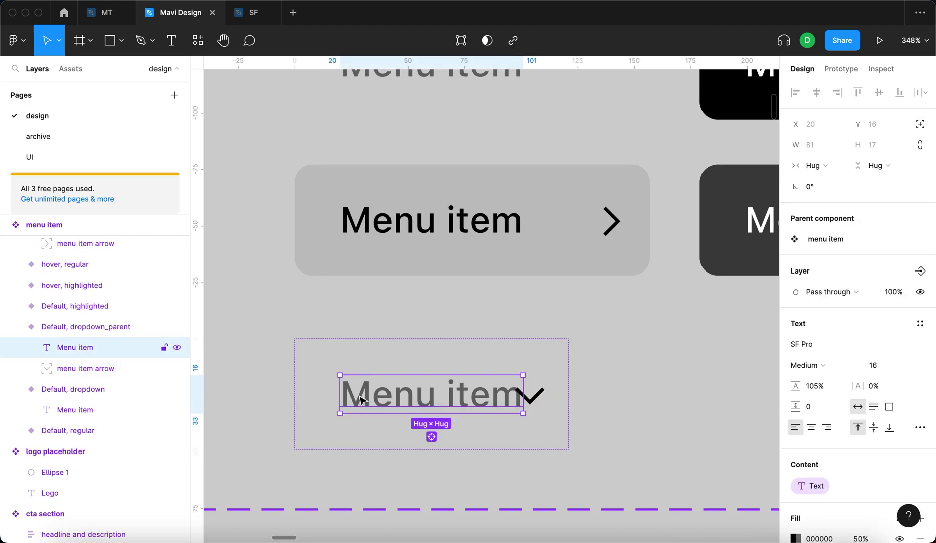
pyautogui.click(532, 396)
pyautogui.click(382, 397)
pyautogui.click(535, 397)
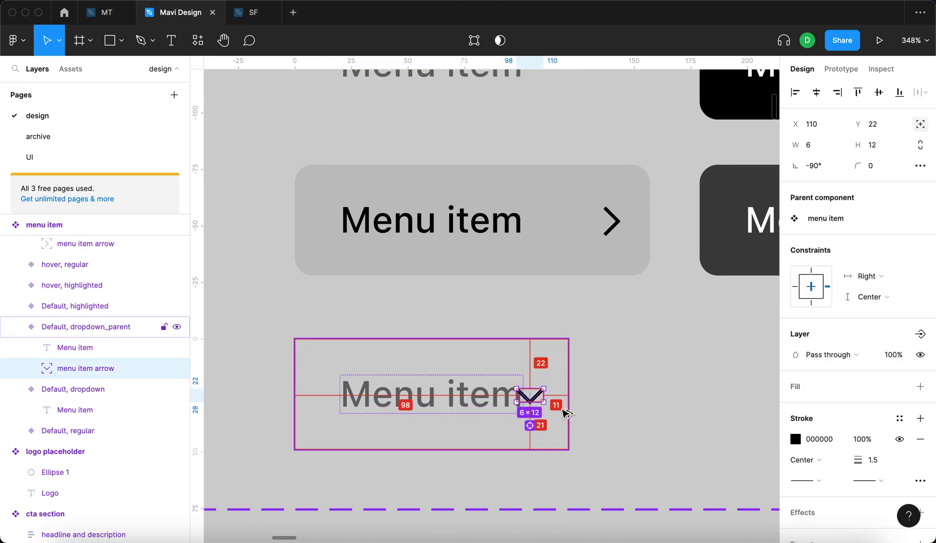
pyautogui.press('Right')
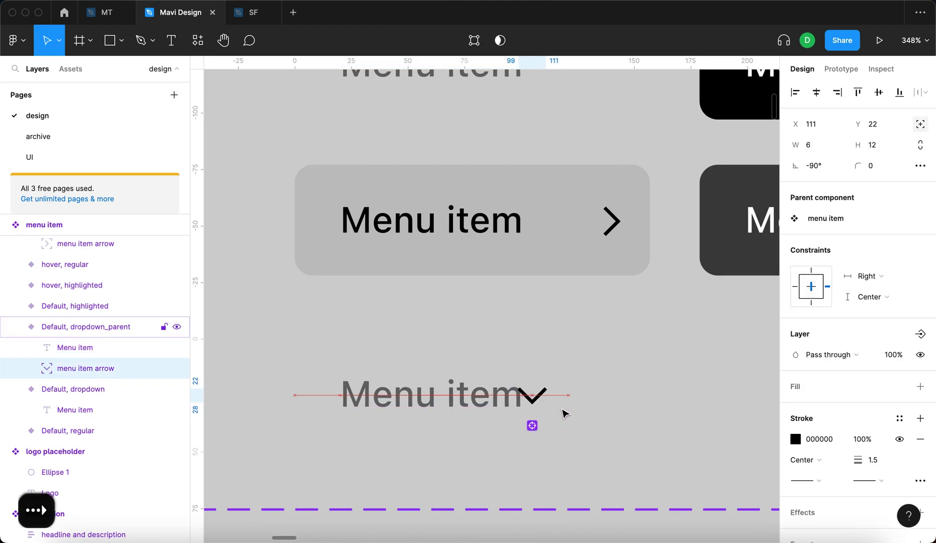
pyautogui.hotkey('shift', 'Left')
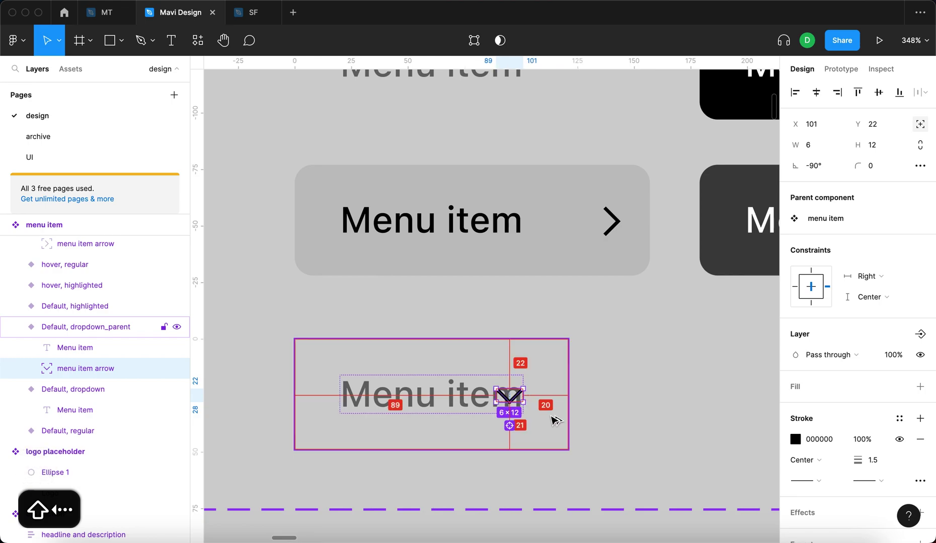
# - Set the dropdown_parent variant's right padding to 40 and move the variant up to Y 158
pyautogui.hotkey('shift', 'Return')
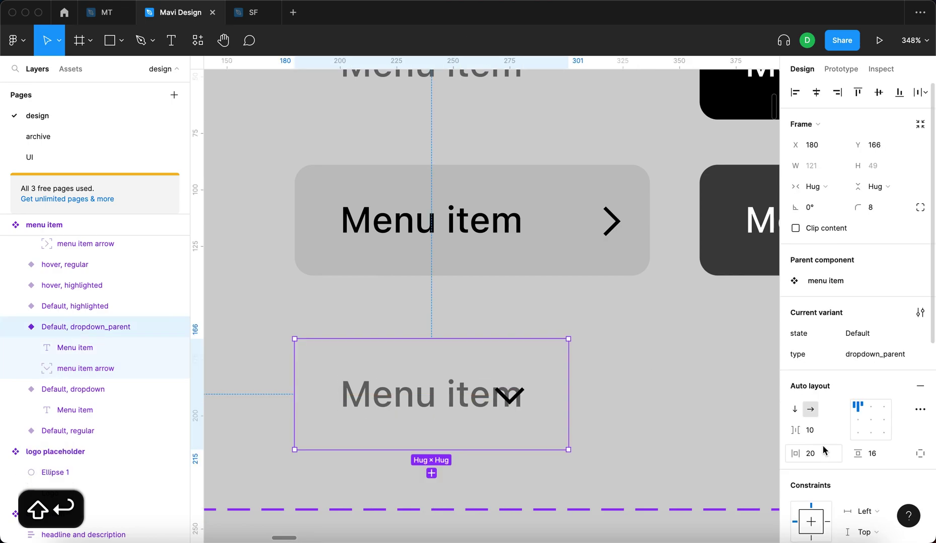
pyautogui.click(920, 454)
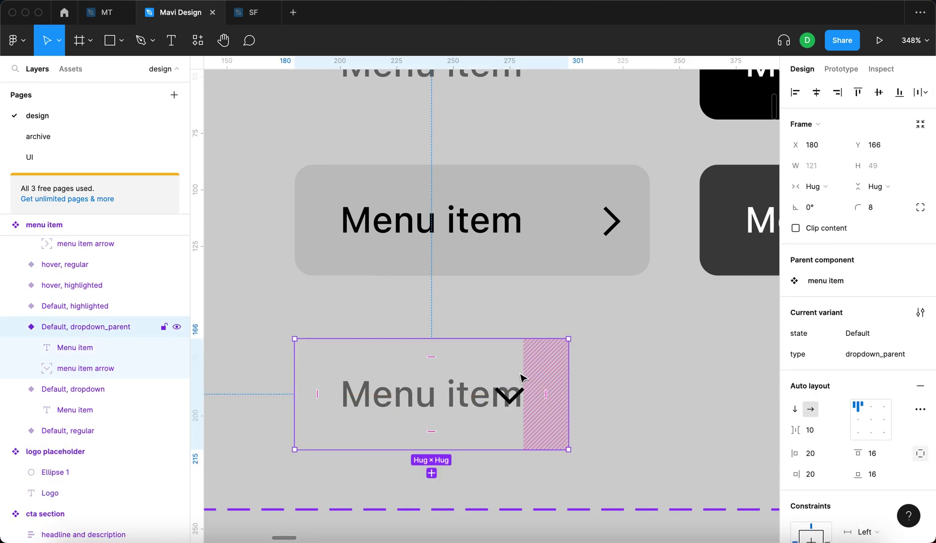
pyautogui.click(825, 477)
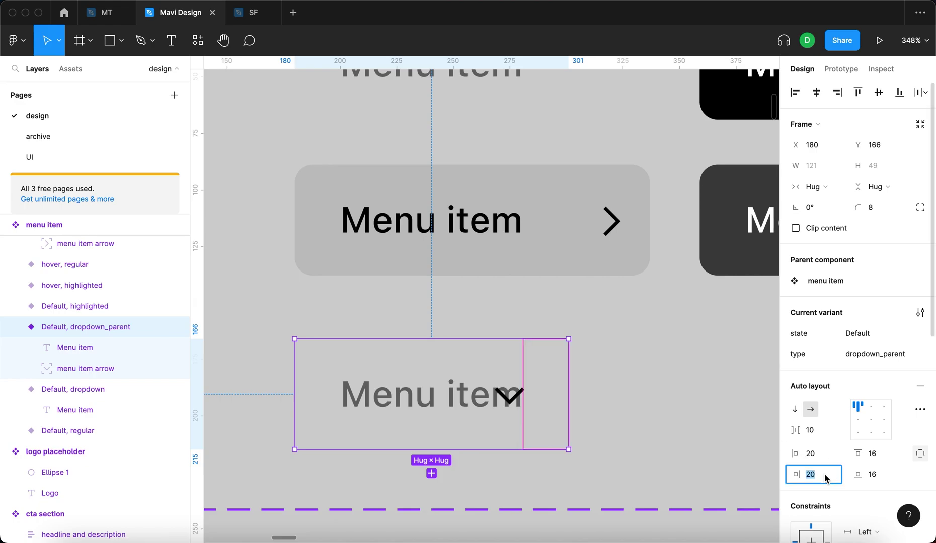
pyautogui.hotkey('shift', 'Up')
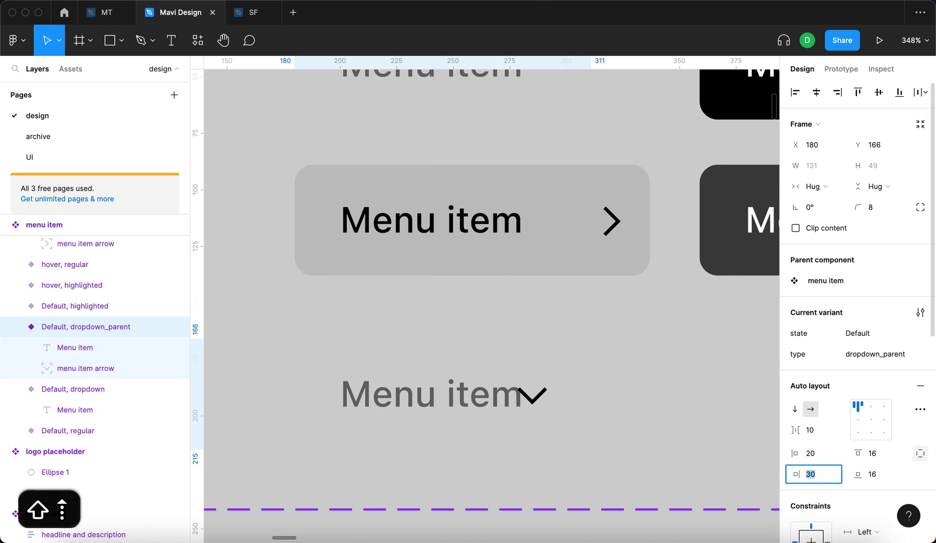
pyautogui.hotkey('shift', 'Up')
pyautogui.press('Return')
pyautogui.scroll(-3, 647, 428)
pyautogui.click(647, 428)
pyautogui.moveTo(461, 420); pyautogui.dragTo(466, 412)
# - Set the stroke opacity of the arrow in the dropdown_parent variant to 50%, matching the text fill
pyautogui.click(465, 407)
pyautogui.scroll(-4, 821, 413)
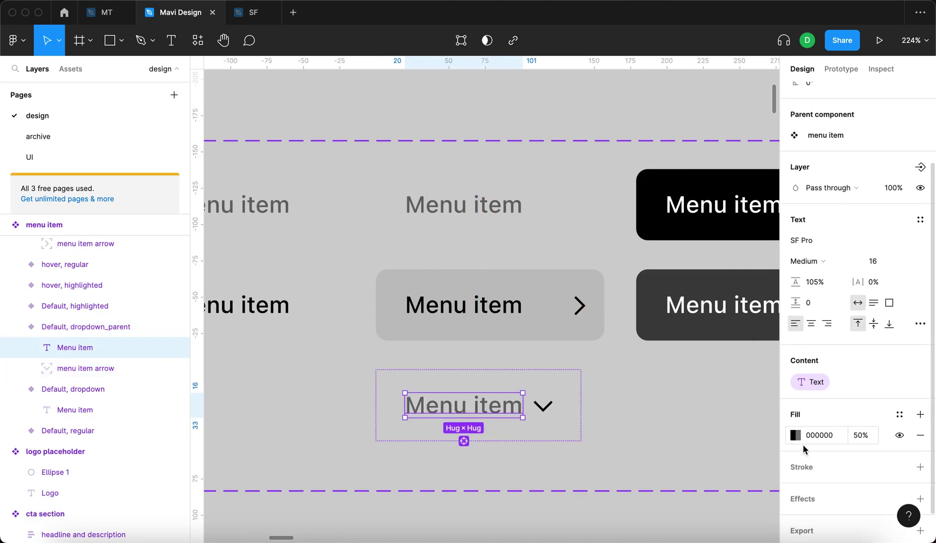
pyautogui.click(547, 413)
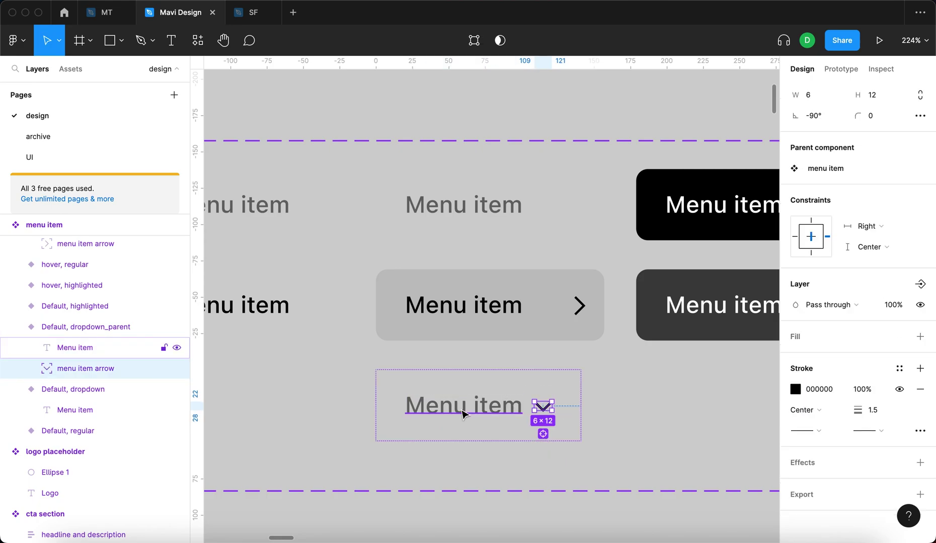
pyautogui.click(858, 396)
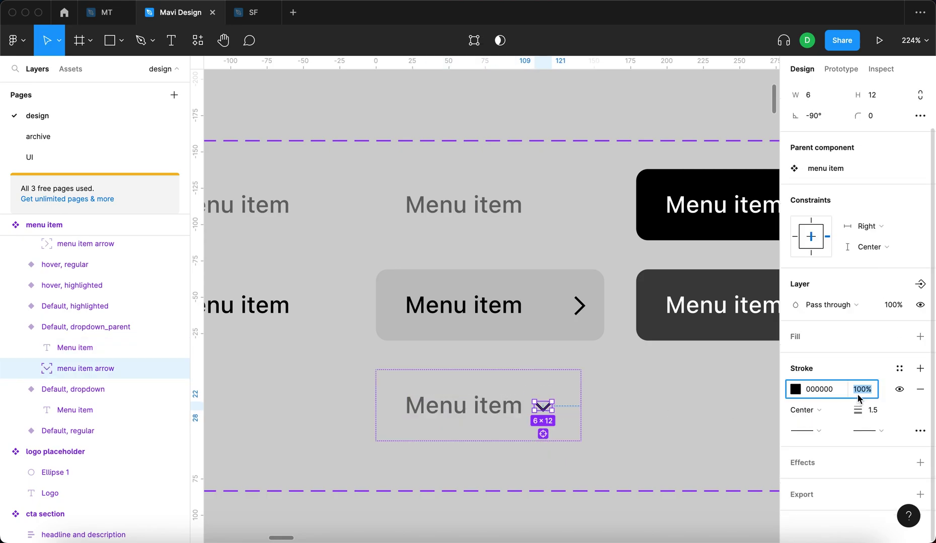
pyautogui.write('50')
pyautogui.press('Return')
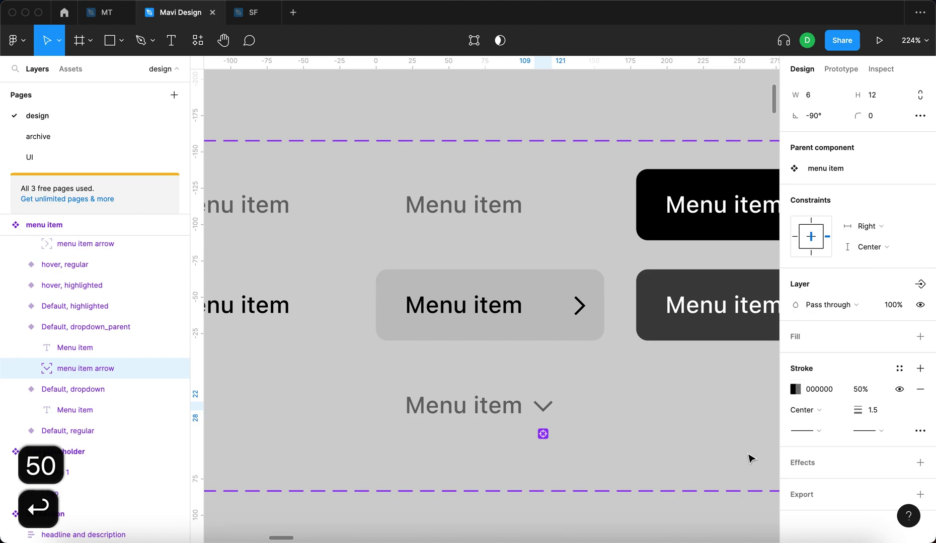
# - Duplicate the Customers menu item within the header component
pyautogui.scroll(-3, 679, 510)
pyautogui.click(507, 434)
pyautogui.scroll(-3, 545, 452)
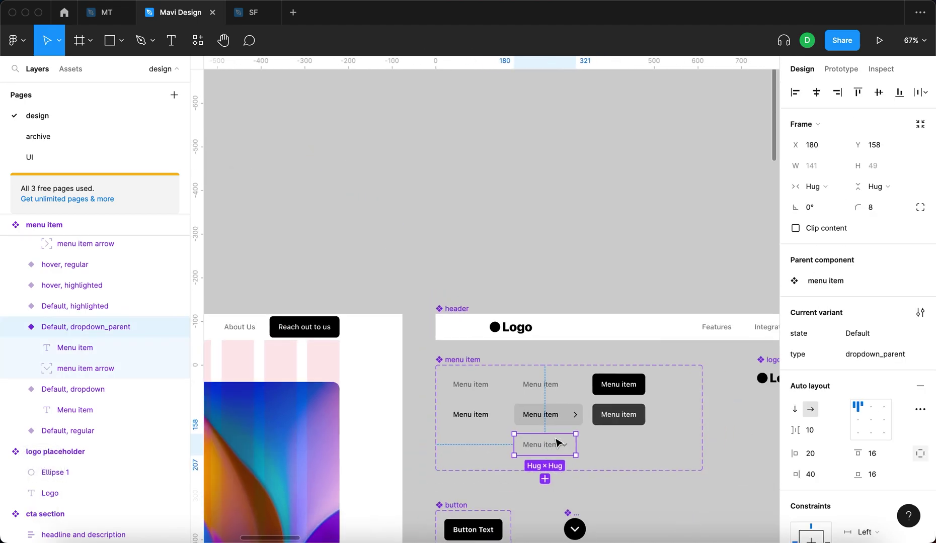
pyautogui.scroll(-2, 546, 453)
pyautogui.scroll(-3, 579, 418)
pyautogui.hscroll(2, 578, 418)
pyautogui.hscroll(1, 578, 418)
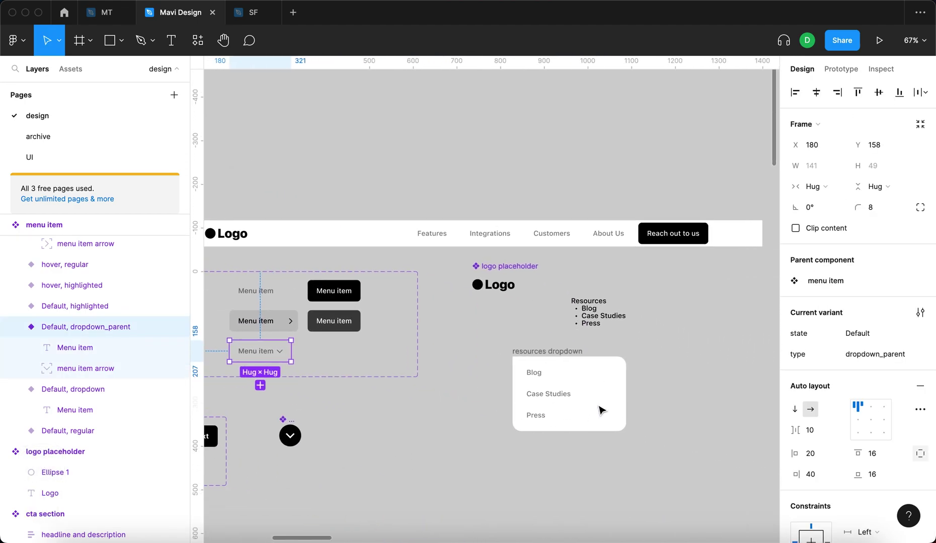
pyautogui.click(629, 198)
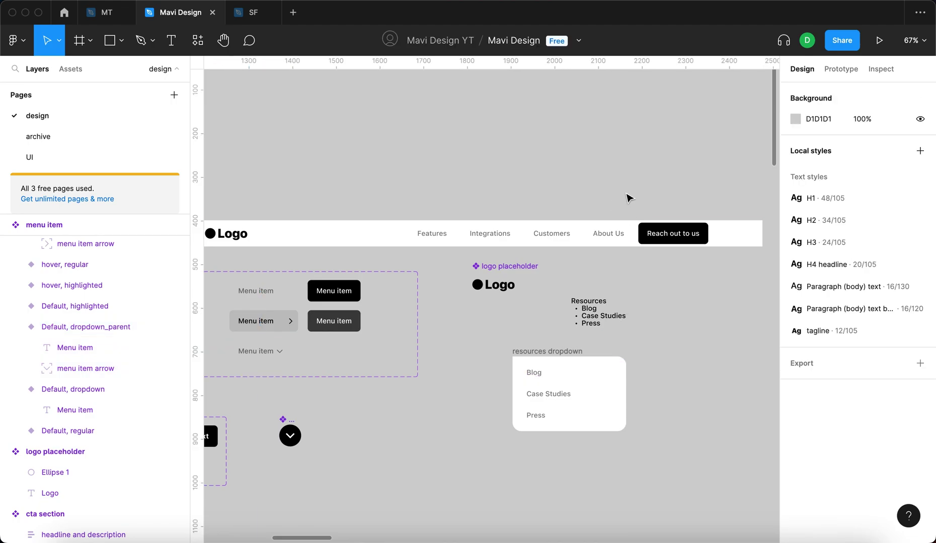
pyautogui.scroll(5, 557, 239)
pyautogui.scroll(-3, 566, 241)
pyautogui.keyDown('super'); pyautogui.click(555, 250); pyautogui.keyUp('super')
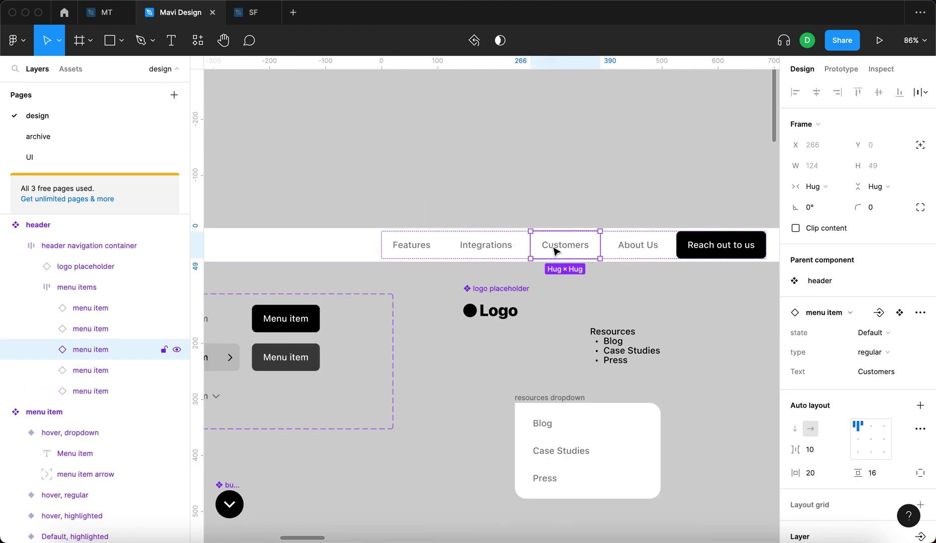
pyautogui.press('super+d')
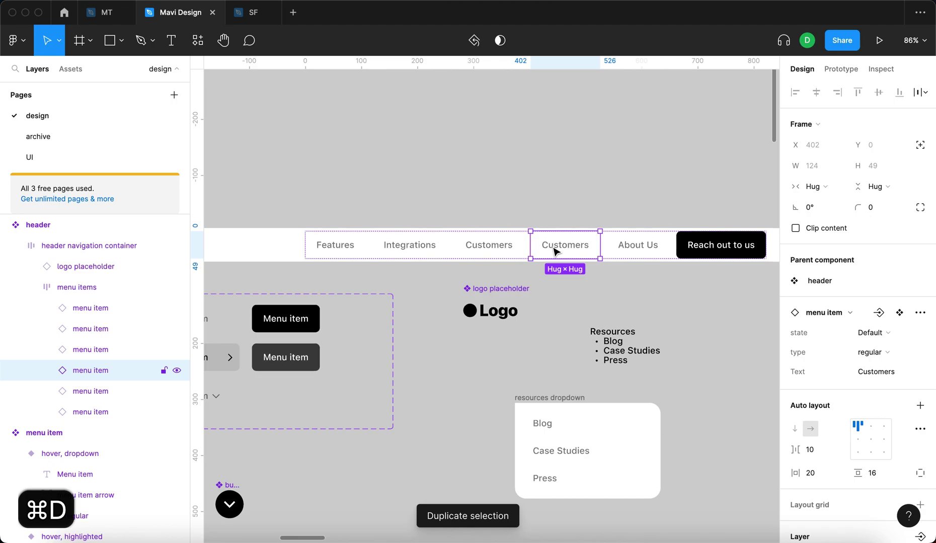
# - Set the duplicated header menu item's type to dropdown_parent and its text to Resources
pyautogui.click(873, 352)
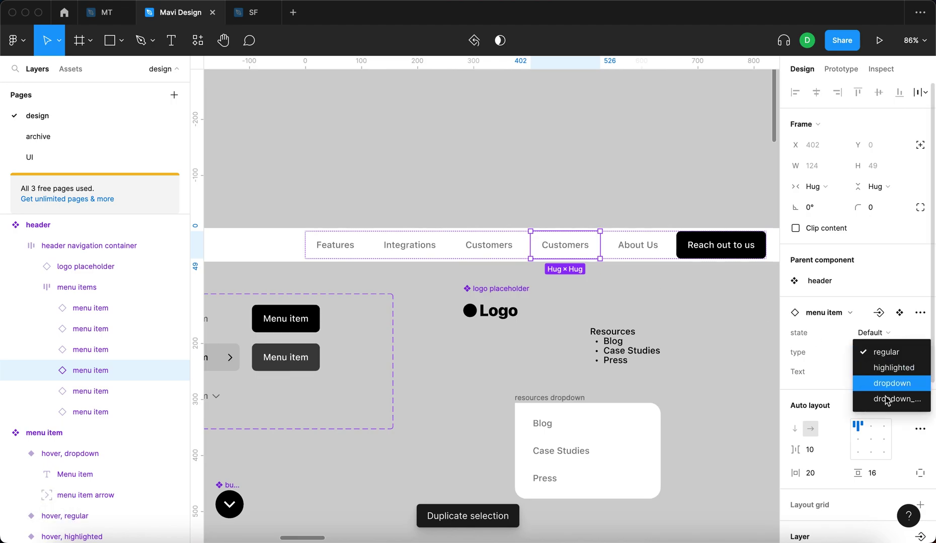
pyautogui.click(911, 410)
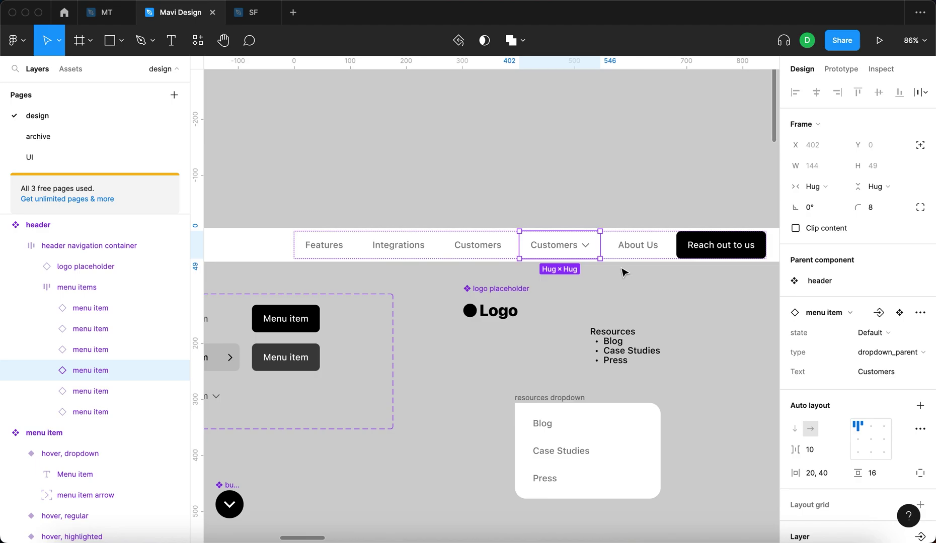
pyautogui.click(599, 168)
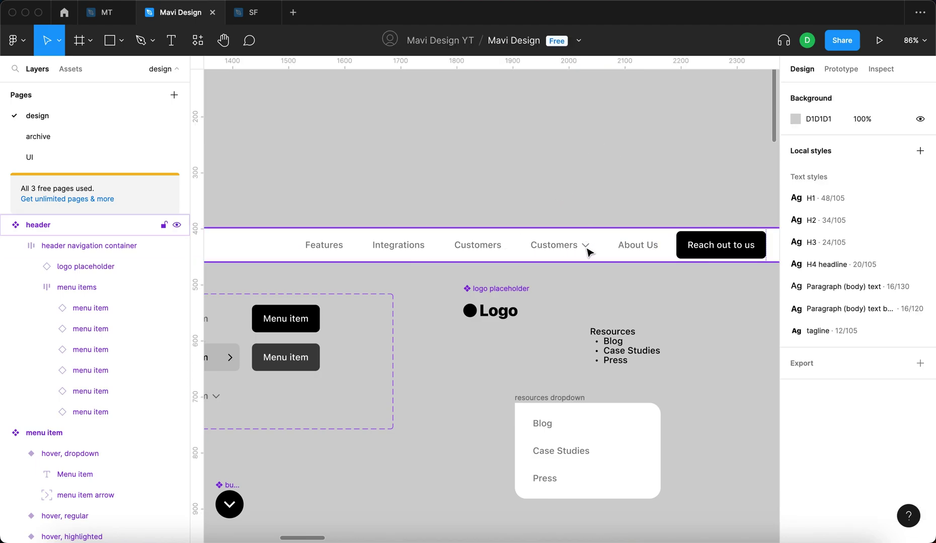
pyautogui.click(560, 242)
pyautogui.click(560, 245)
pyautogui.click(896, 377)
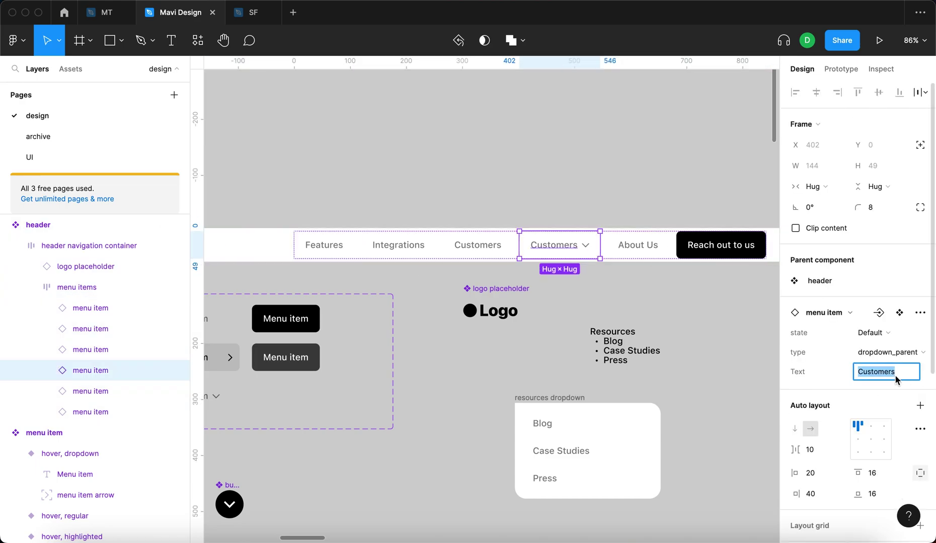
pyautogui.write('Resources')
pyautogui.press('Return')
pyautogui.click(622, 189)
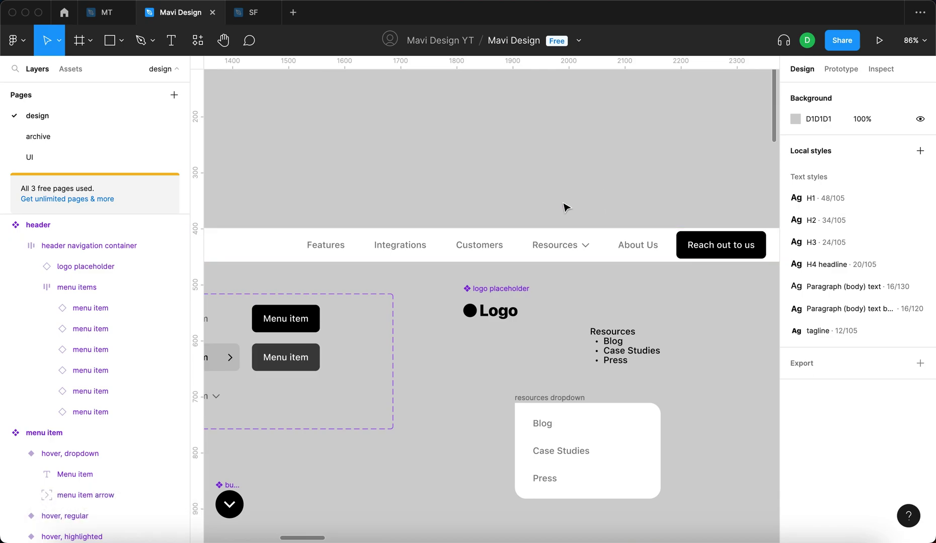
# - Remove the click interaction leading to the customers page from the Resources menu item in the header
pyautogui.click(839, 70)
pyautogui.scroll(10, 582, 276)
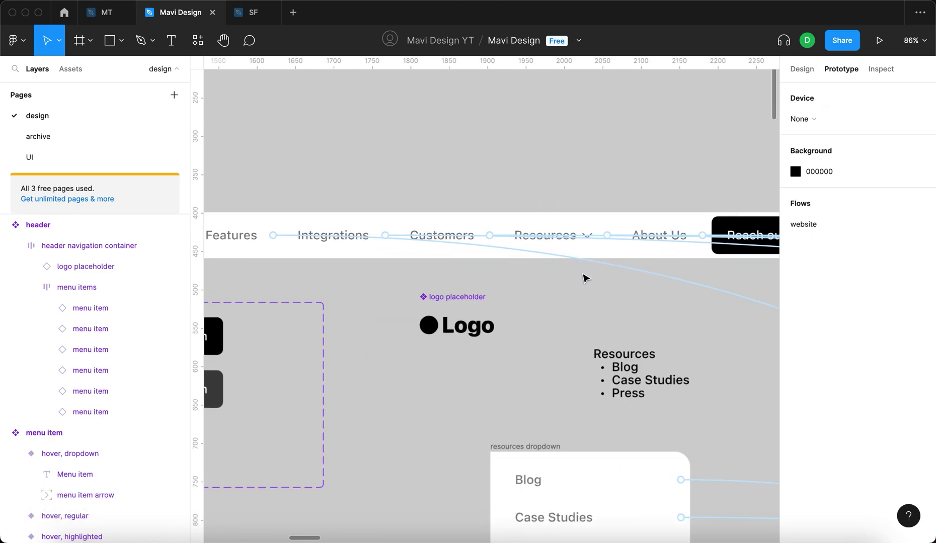
pyautogui.click(533, 86)
pyautogui.scroll(-8, 533, 87)
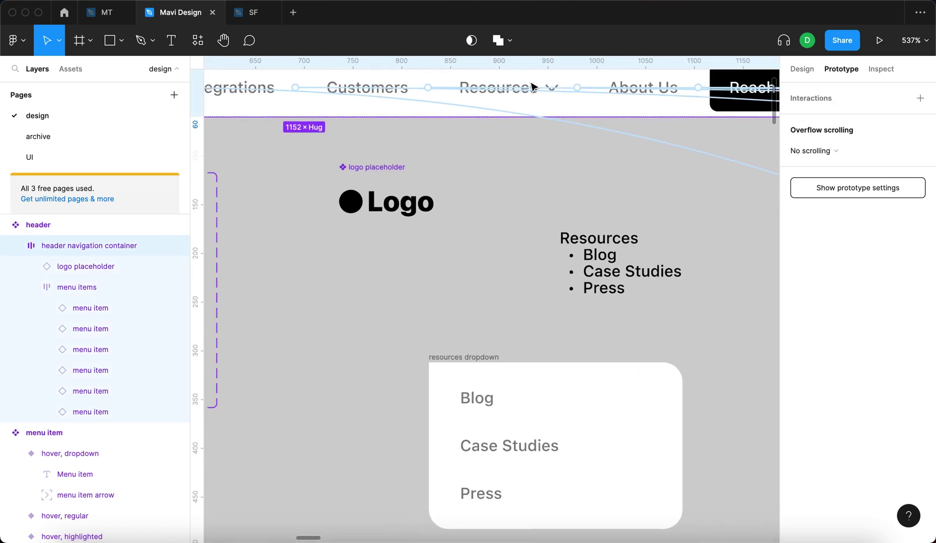
pyautogui.scroll(3, 514, 181)
pyautogui.click(494, 243)
pyautogui.click(494, 242)
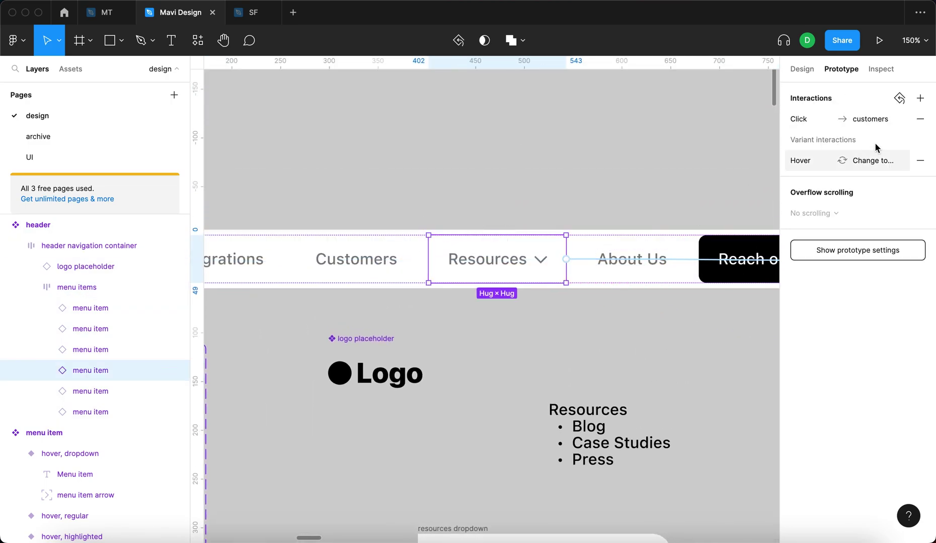
pyautogui.click(920, 120)
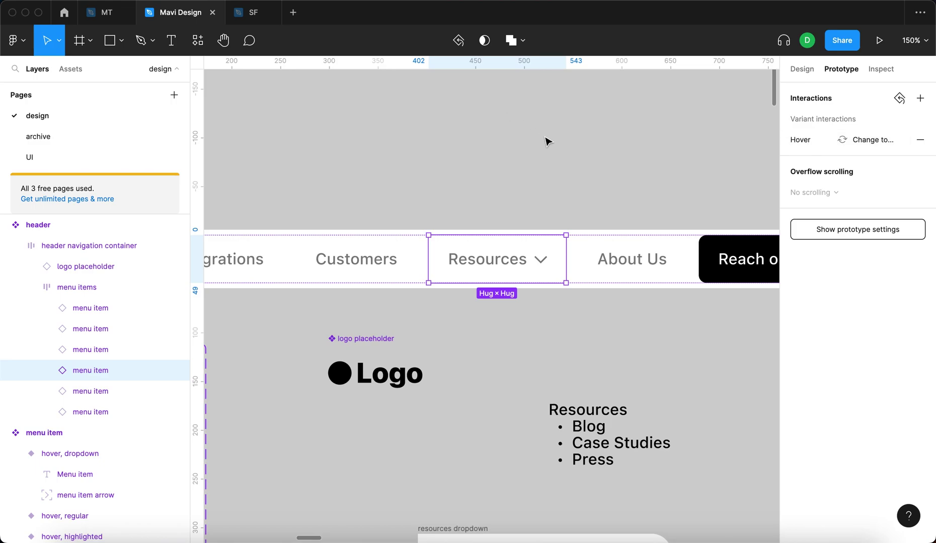
# - Examine the While hovering interaction set on the dropdown_parent variant of the menu item component
pyautogui.scroll(-5, 547, 141)
pyautogui.click(246, 247)
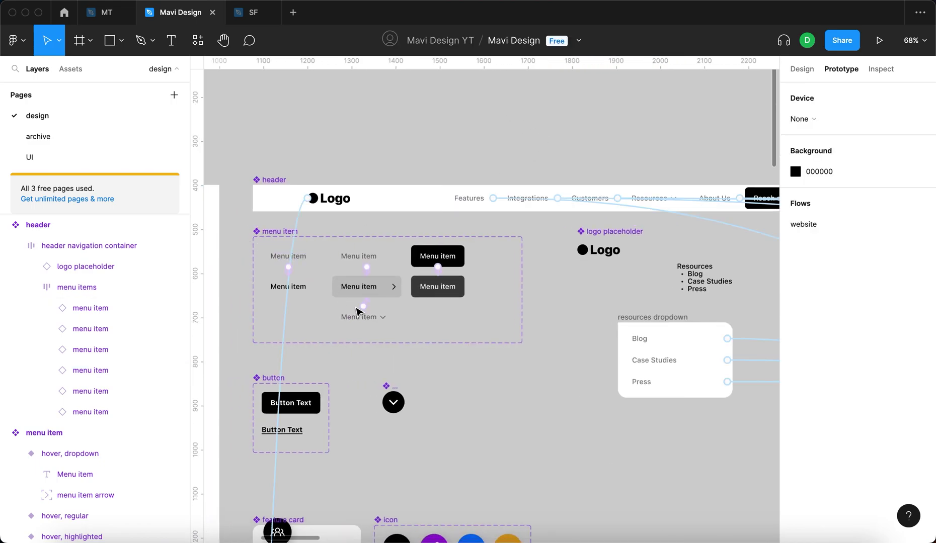
pyautogui.click(358, 315)
pyautogui.click(353, 292)
pyautogui.scroll(5, 351, 295)
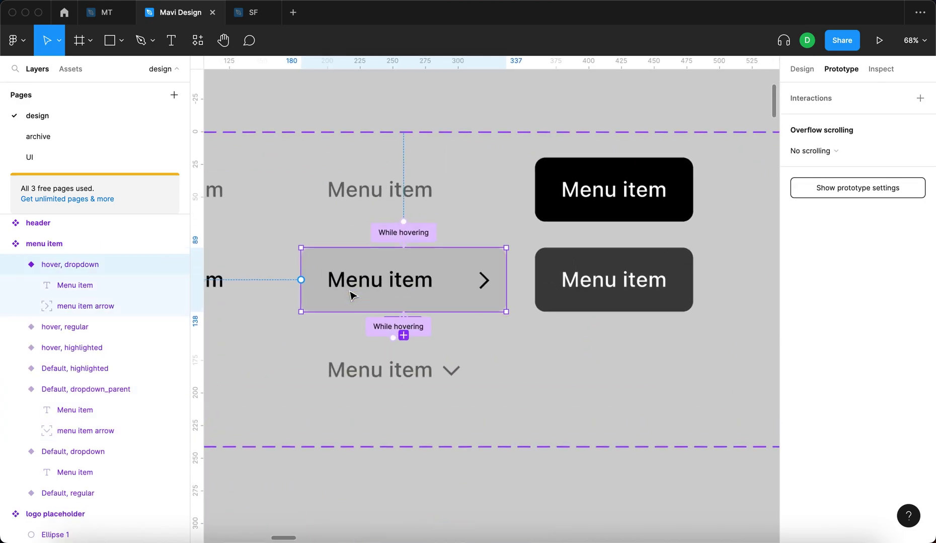
pyautogui.click(372, 371)
pyautogui.scroll(10, 401, 335)
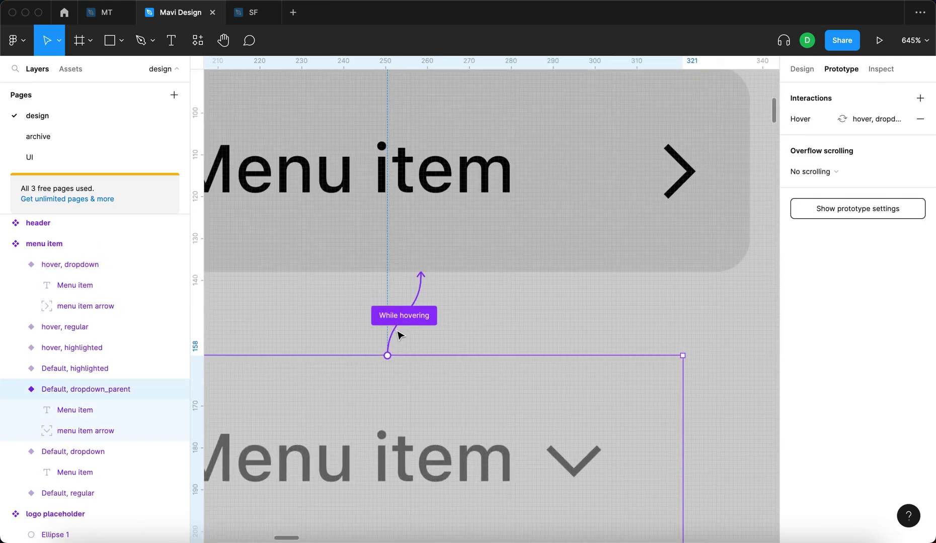
pyautogui.scroll(-5, 420, 284)
pyautogui.click(422, 288)
pyautogui.scroll(-5, 522, 299)
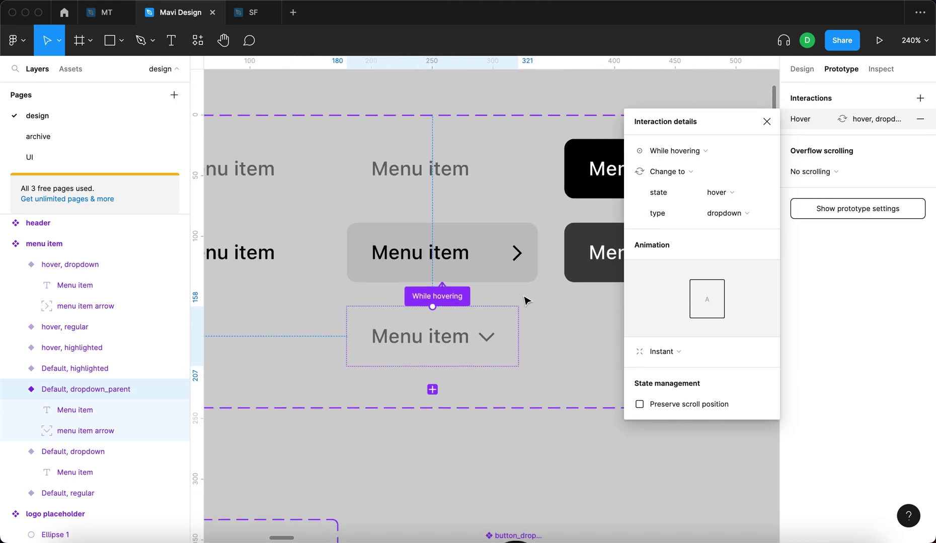
pyautogui.click(512, 325)
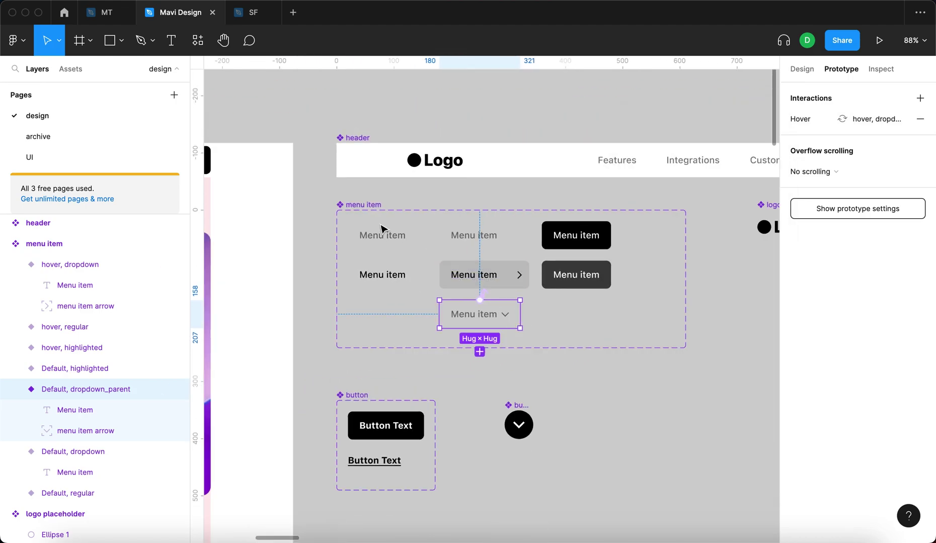
# - Increase the menu item component set's height and duplicate the dropdown_parent variant directly below the original
pyautogui.click(368, 206)
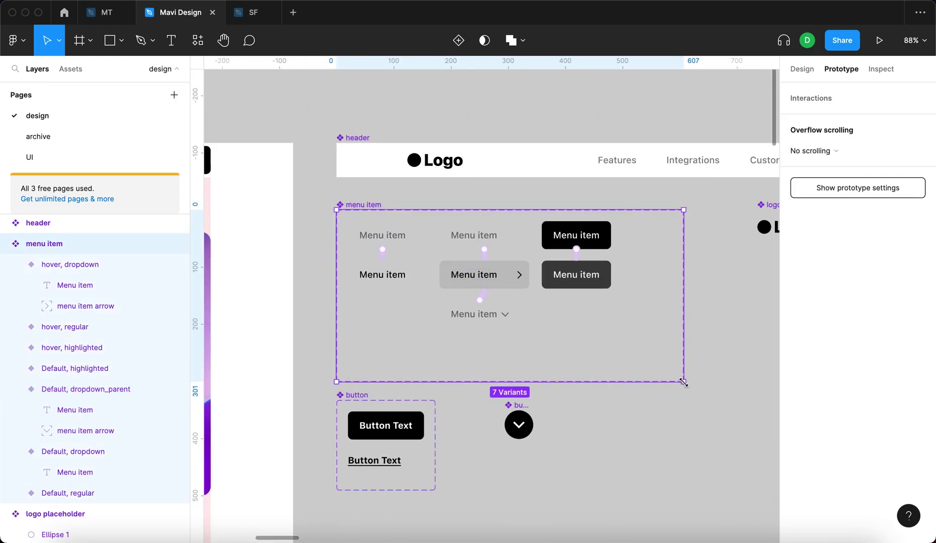
pyautogui.click(508, 318)
pyautogui.scroll(5, 506, 319)
pyautogui.keyDown('alt'); pyautogui.moveTo(504, 327); pyautogui.dragTo(501, 378); pyautogui.keyUp('alt')
# - Redirect the original dropdown_parent variant's While hovering interaction from the hover dropdown variant to the duplicated variant beneath it
pyautogui.click(460, 267)
pyautogui.scroll(5, 471, 265)
pyautogui.scroll(1, 473, 271)
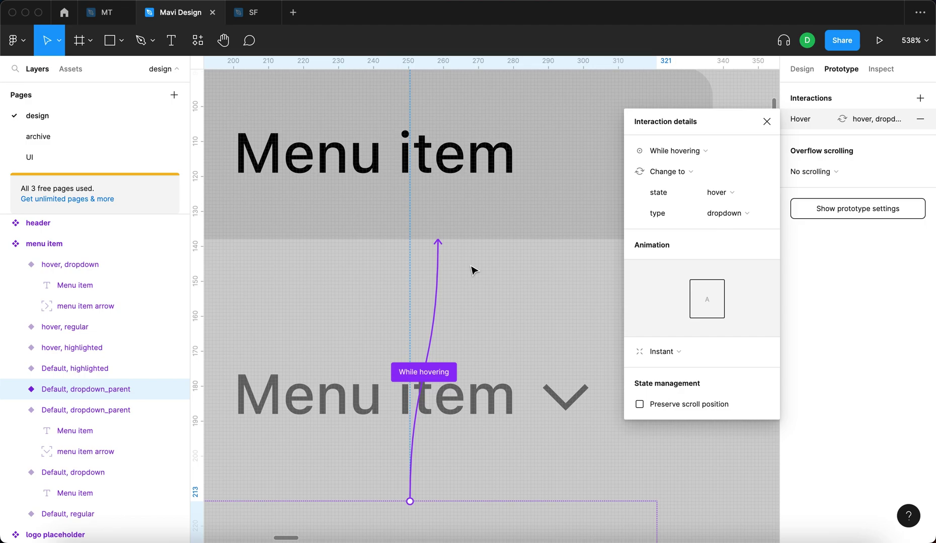
pyautogui.click(472, 271)
pyautogui.scroll(-5, 455, 267)
pyautogui.scroll(8, 461, 274)
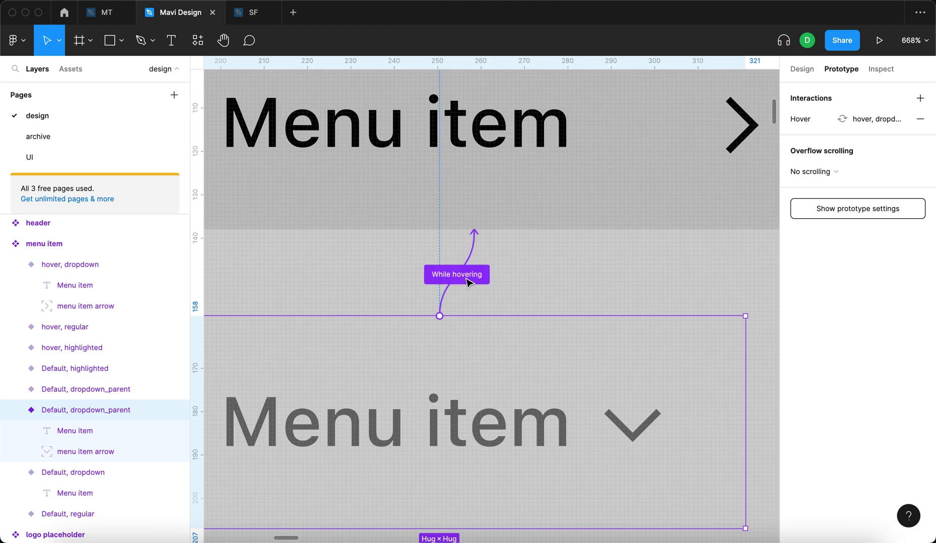
pyautogui.click(467, 276)
pyautogui.scroll(-5, 468, 283)
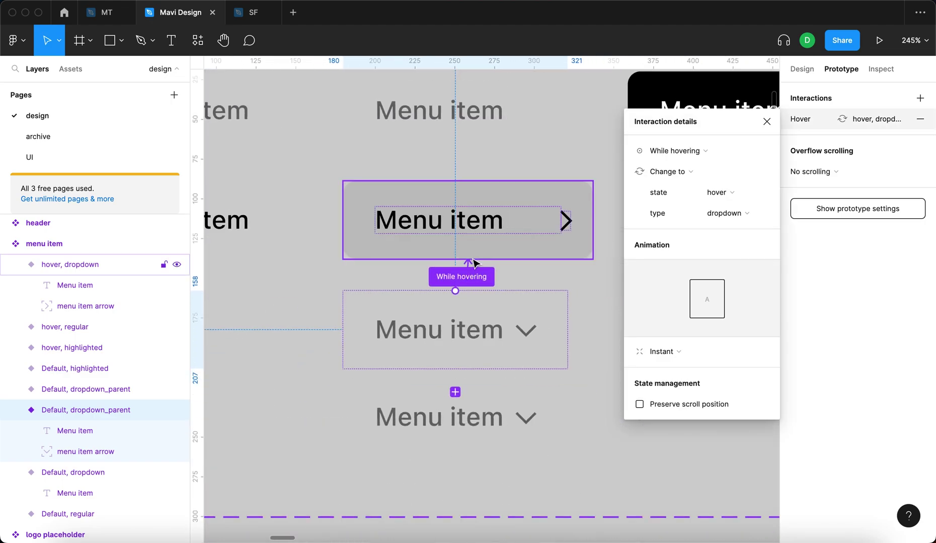
pyautogui.moveTo(464, 260); pyautogui.dragTo(437, 416)
pyautogui.hscroll(3, 453, 412)
pyautogui.scroll(-1, 453, 413)
# - Set the state property of the duplicated dropdown_parent variant to hover
pyautogui.click(548, 425)
pyautogui.click(802, 68)
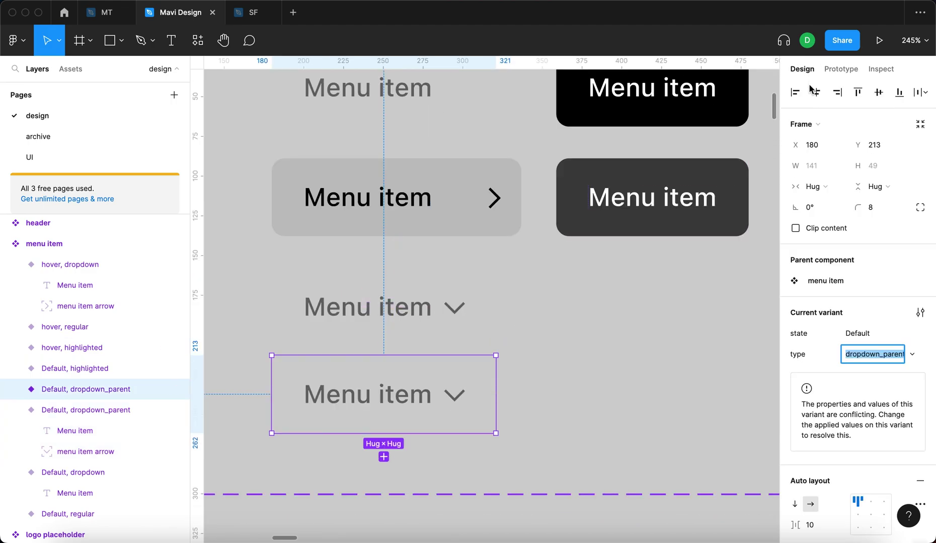
pyautogui.click(906, 333)
pyautogui.click(871, 348)
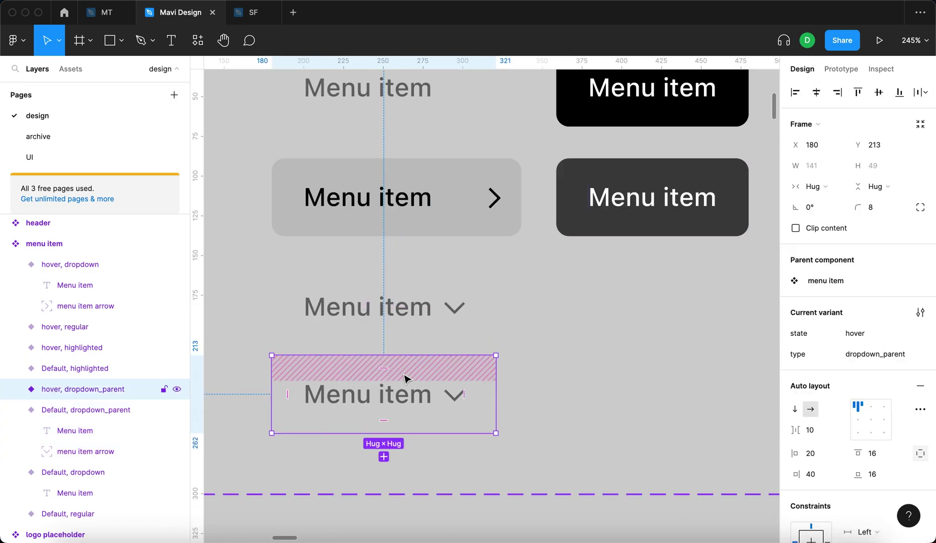
# - Set the fill and stroke opacity of the hover dropdown_parent variant's text and arrow to 100%
pyautogui.click(405, 393)
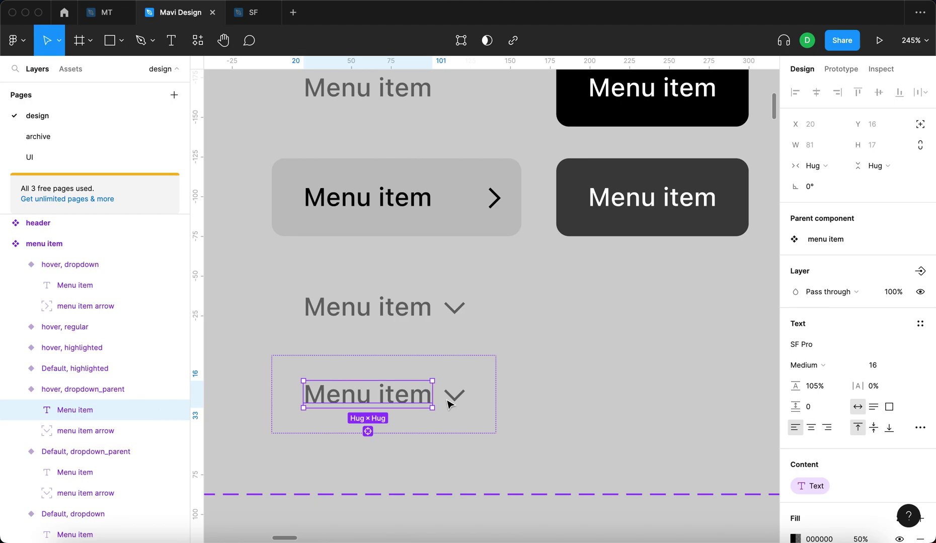
pyautogui.scroll(3, 449, 404)
pyautogui.keyDown('shift'); pyautogui.click(456, 392); pyautogui.keyUp('shift')
pyautogui.scroll(-3, 467, 400)
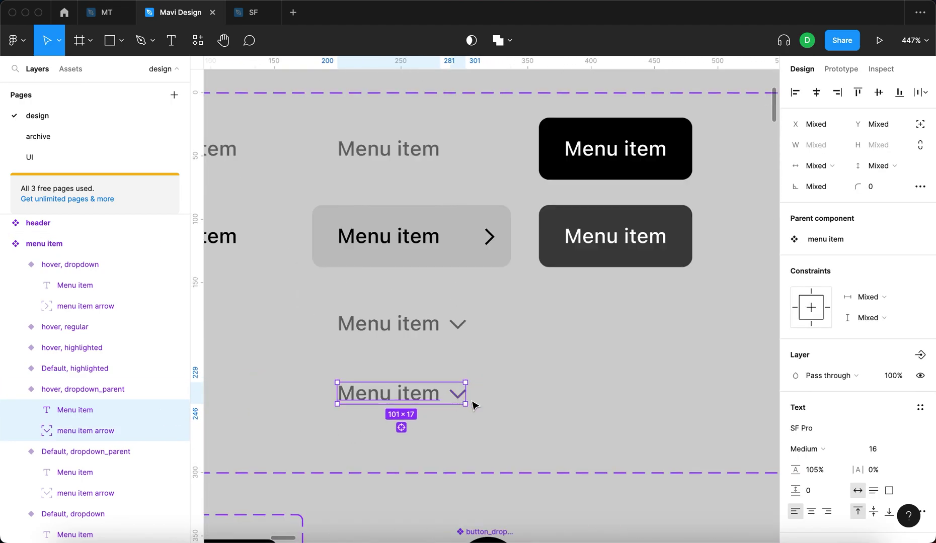
pyautogui.scroll(-5, 855, 352)
pyautogui.click(861, 390)
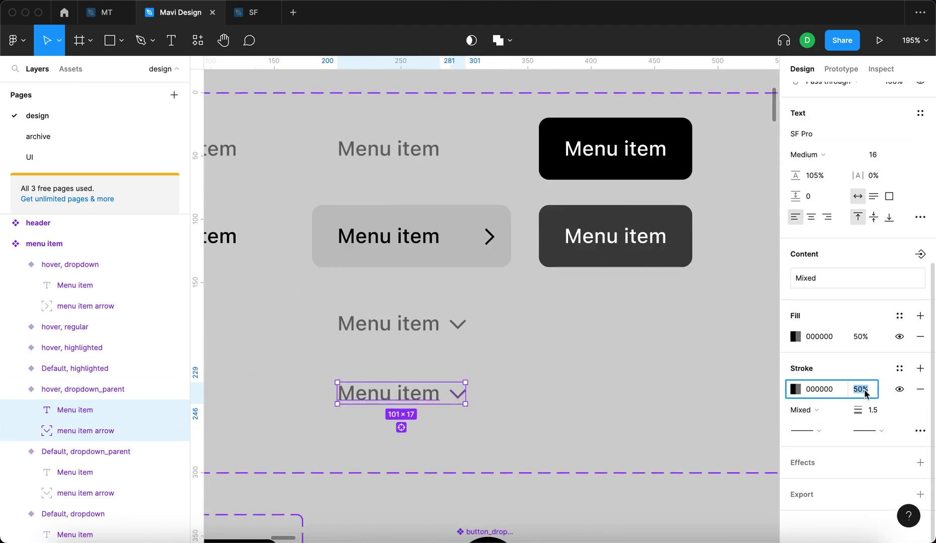
pyautogui.hotkey('shift', 'Up')
pyautogui.hotkey('shift', 'Up')
pyautogui.hotkey('shift', 'Up')
pyautogui.hotkey('shift', 'Up')
pyautogui.hotkey('shift', 'Up')
pyautogui.click(861, 336)
pyautogui.hotkey('shift', 'Up')
pyautogui.hotkey('shift', 'Up')
pyautogui.hotkey('shift', 'Up')
pyautogui.hotkey('shift', 'Up')
pyautogui.hotkey('shift', 'Up')
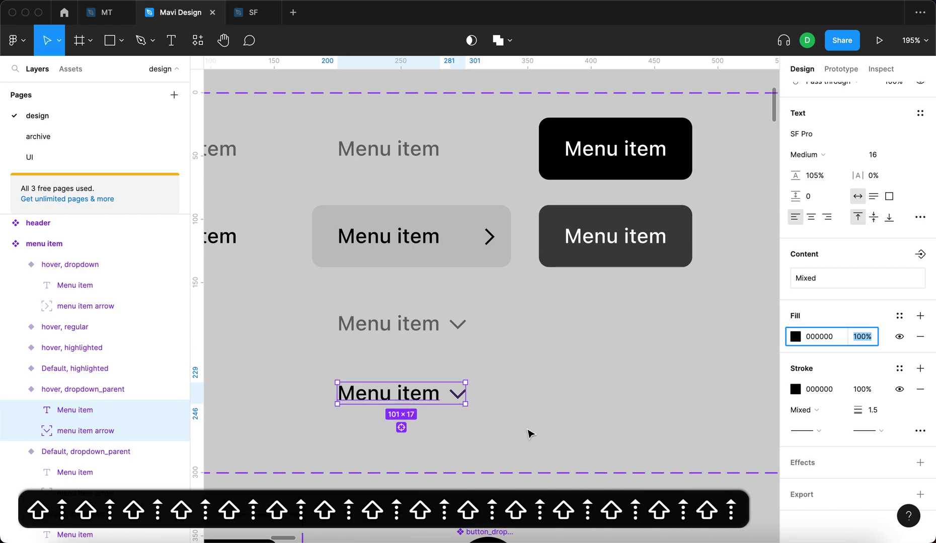
pyautogui.press('Return')
pyautogui.click(570, 426)
# - Move the logo placeholder component farther down the canvas and widen the menu item component set
pyautogui.scroll(-5, 570, 426)
pyautogui.click(516, 417)
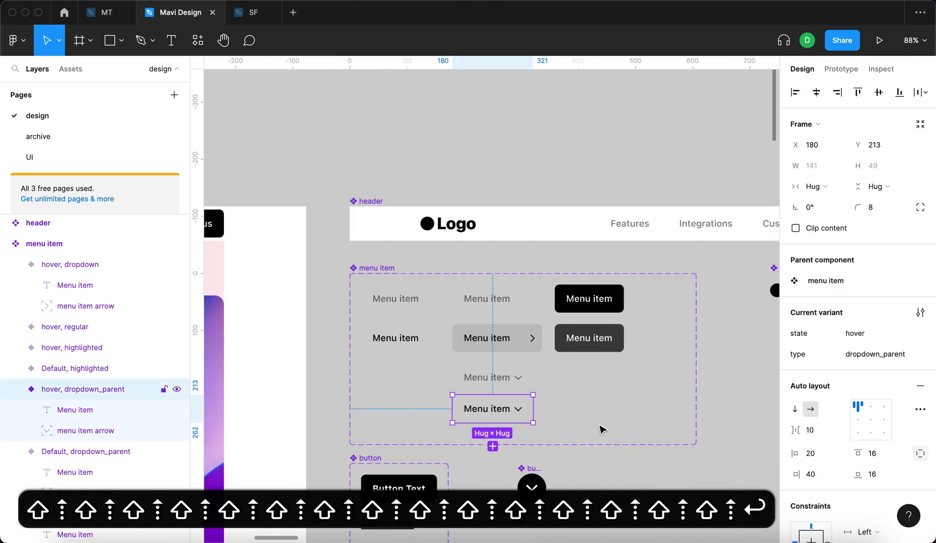
pyautogui.click(602, 430)
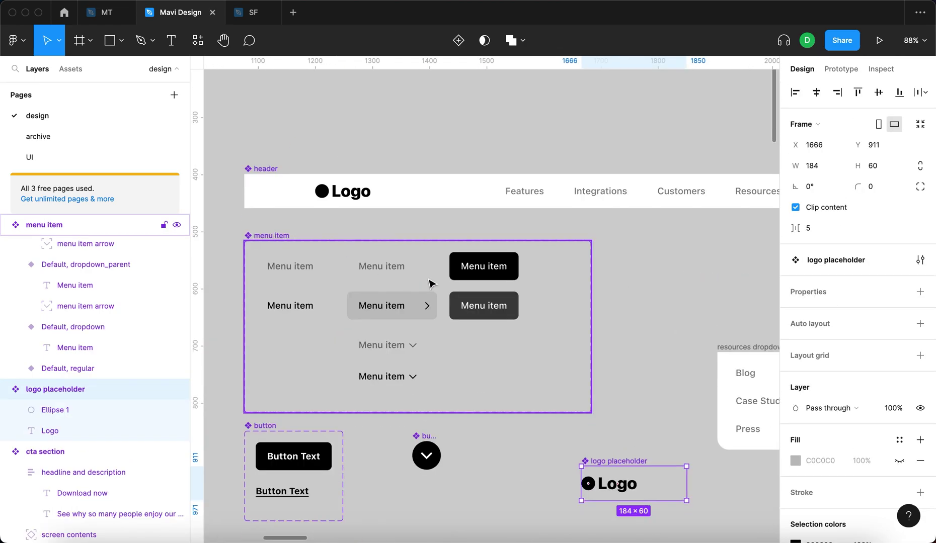
pyautogui.click(430, 282)
pyautogui.moveTo(590, 305); pyautogui.dragTo(687, 308)
# - Shift the two highlighted variants to the right and place both dropdown_parent variants in the column between dropdown and highlighted
pyautogui.click(513, 274)
pyautogui.keyDown('shift'); pyautogui.click(484, 304); pyautogui.keyUp('shift')
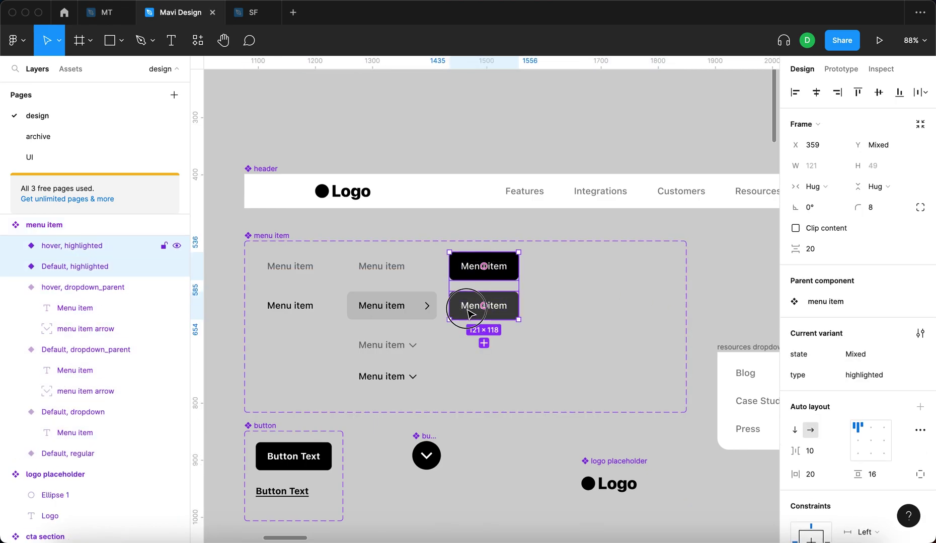
pyautogui.moveTo(461, 316); pyautogui.dragTo(564, 317)
pyautogui.click(382, 376)
pyautogui.keyDown('shift'); pyautogui.click(365, 347); pyautogui.keyUp('shift')
pyautogui.moveTo(376, 371); pyautogui.dragTo(464, 267)
pyautogui.hscroll(1, 352, 252)
# - Shrink the menu item component set around its variants to about 700 × 169 and reposition it below the header
pyautogui.click(265, 227)
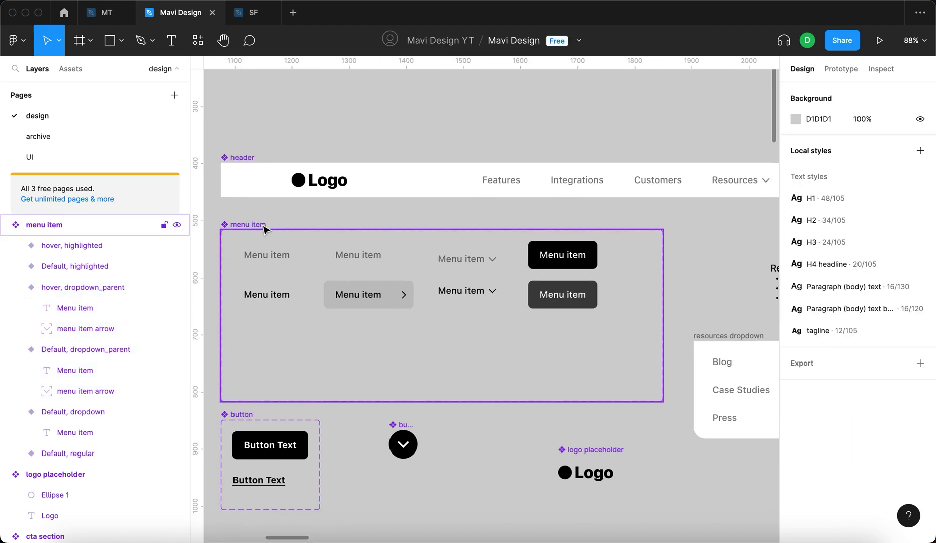
pyautogui.click(661, 373)
pyautogui.moveTo(663, 401); pyautogui.dragTo(620, 326)
pyautogui.click(678, 291)
pyautogui.scroll(-5, 675, 322)
pyautogui.click(432, 265)
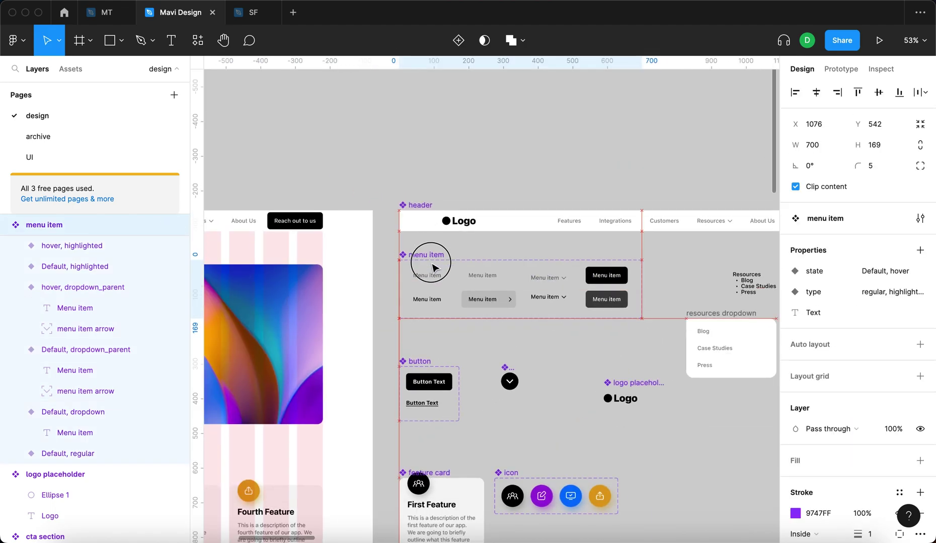
# - Move the Resources text list farther right and place the resources dropdown frame in the open space below the header's Resources item
pyautogui.hscroll(3, 433, 267)
pyautogui.moveTo(627, 295); pyautogui.dragTo(716, 365)
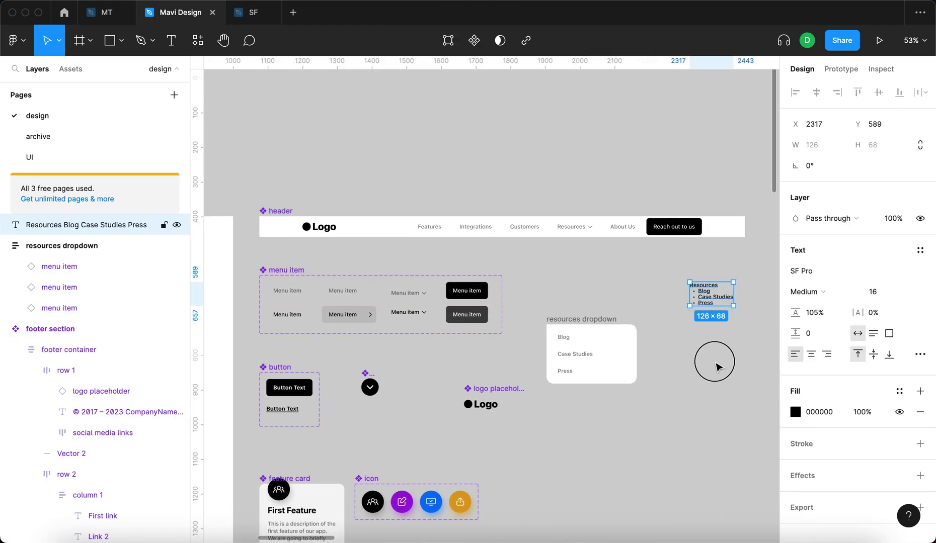
pyautogui.click(612, 347)
pyautogui.scroll(5, 613, 347)
pyautogui.moveTo(468, 292); pyautogui.dragTo(461, 180)
pyautogui.scroll(5, 464, 184)
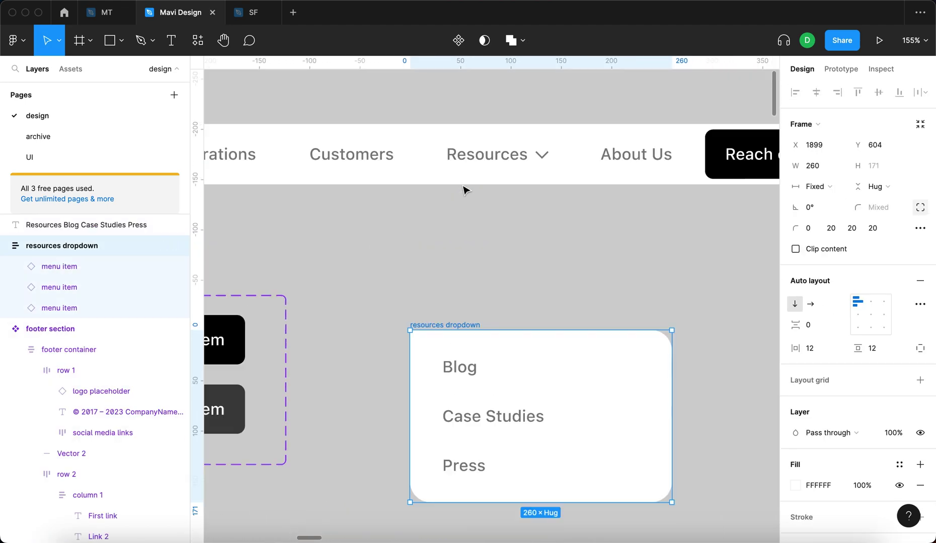
pyautogui.click(443, 372)
pyautogui.moveTo(443, 375); pyautogui.dragTo(520, 385)
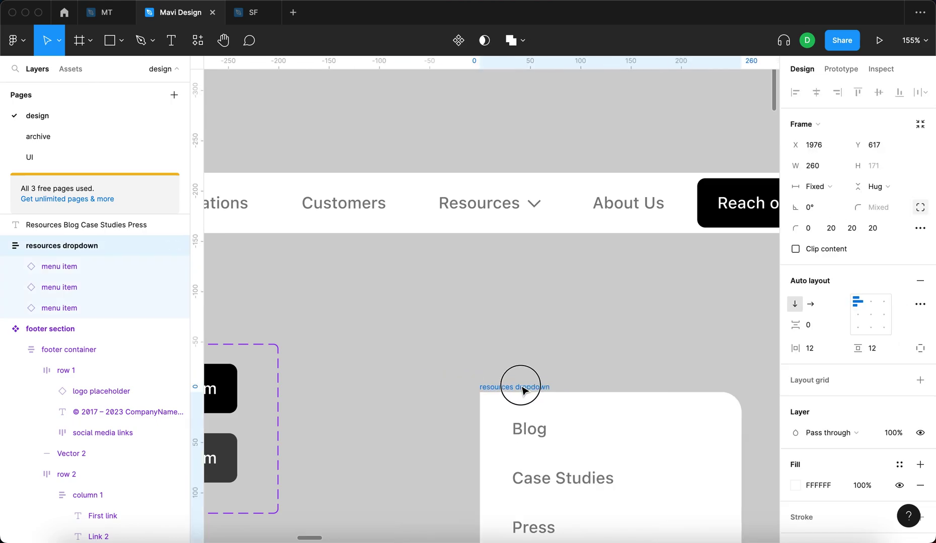
# - Connect the Resources menu item in the header to the resources dropdown frame with a prototype interaction
pyautogui.click(507, 209)
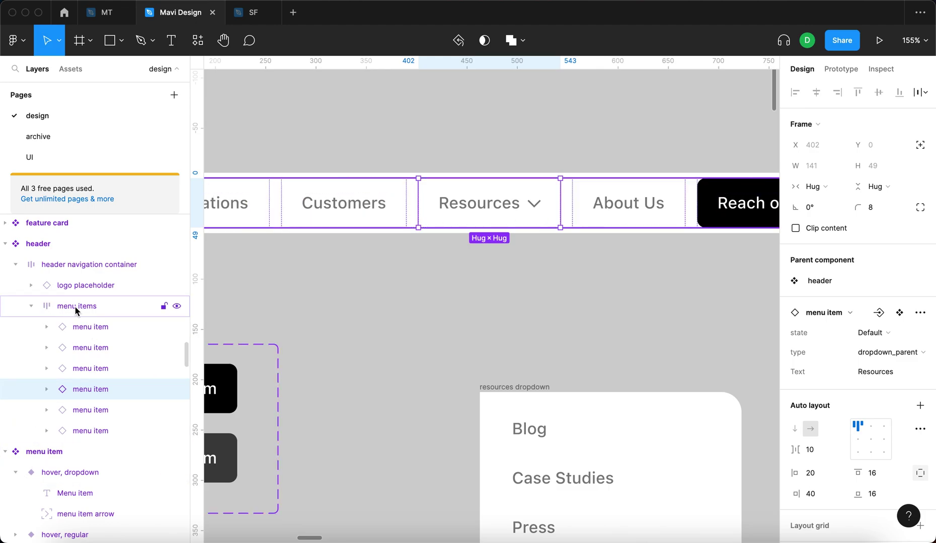
pyautogui.click(841, 69)
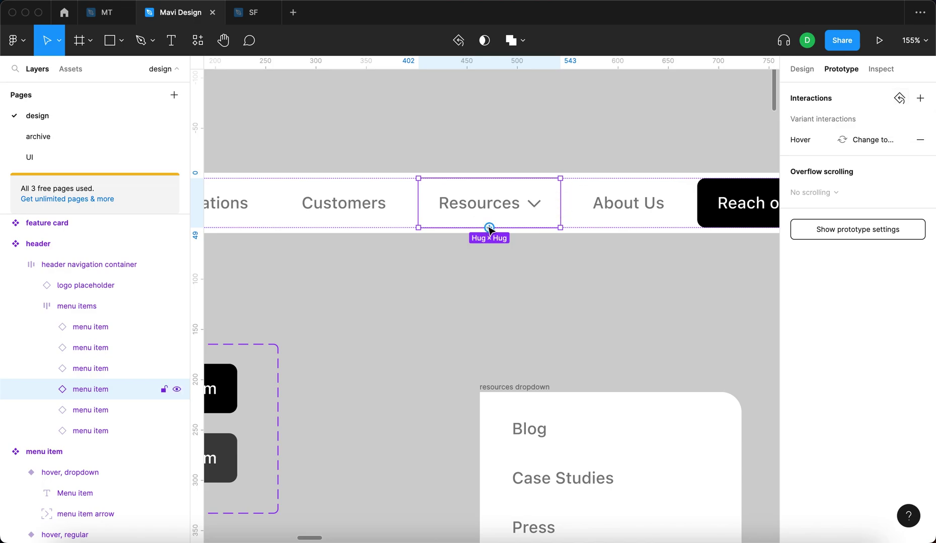
pyautogui.moveTo(489, 228); pyautogui.dragTo(622, 399)
pyautogui.hscroll(4, 622, 399)
pyautogui.scroll(-2, 622, 399)
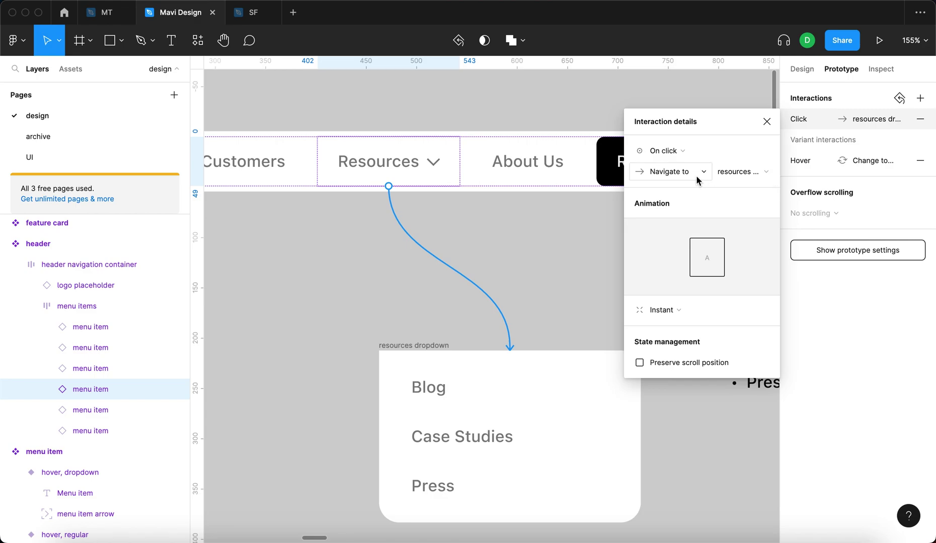
# - Set the Resources interaction's trigger to Mouse enter and its action to Open overlay with the resources dropdown
pyautogui.click(688, 156)
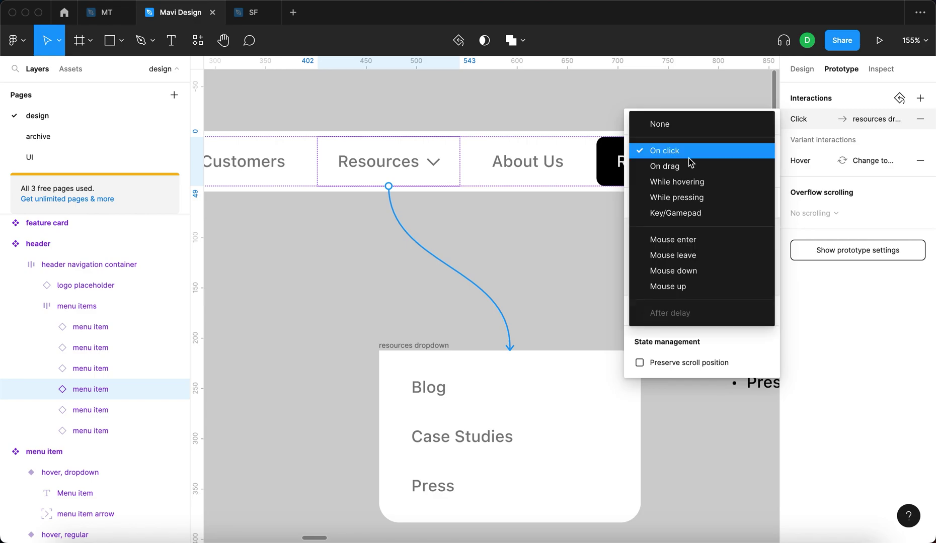
pyautogui.click(720, 240)
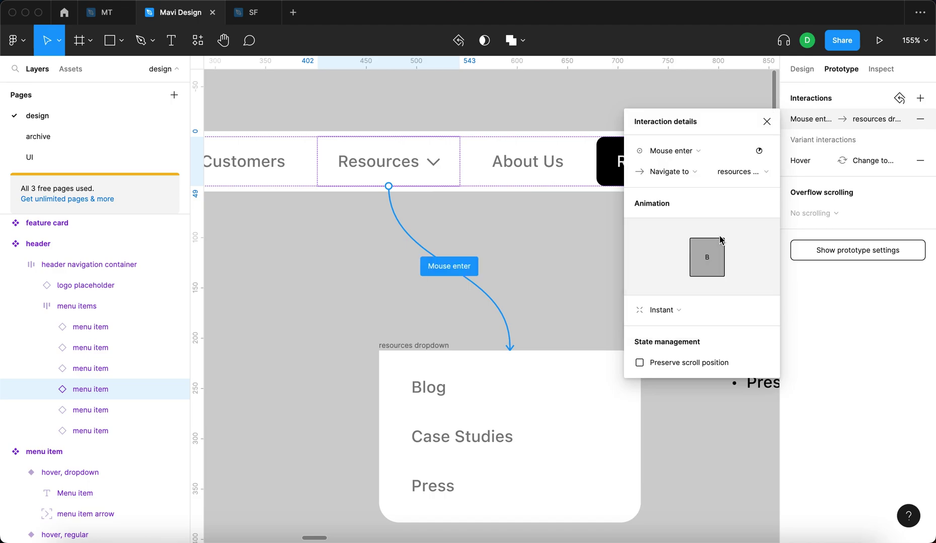
pyautogui.click(685, 172)
pyautogui.click(695, 213)
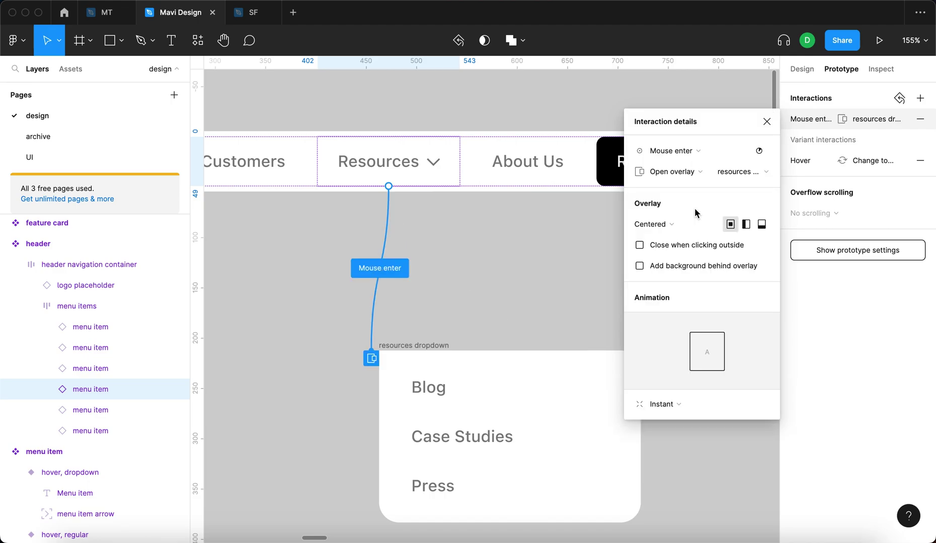
pyautogui.click(732, 173)
pyautogui.click(732, 173)
# - Set the overlay position to Manual and place the dropdown overlay directly beneath the header's Resources menu item, aligned with its left edge
pyautogui.scroll(-8, 425, 318)
pyautogui.scroll(4, 355, 307)
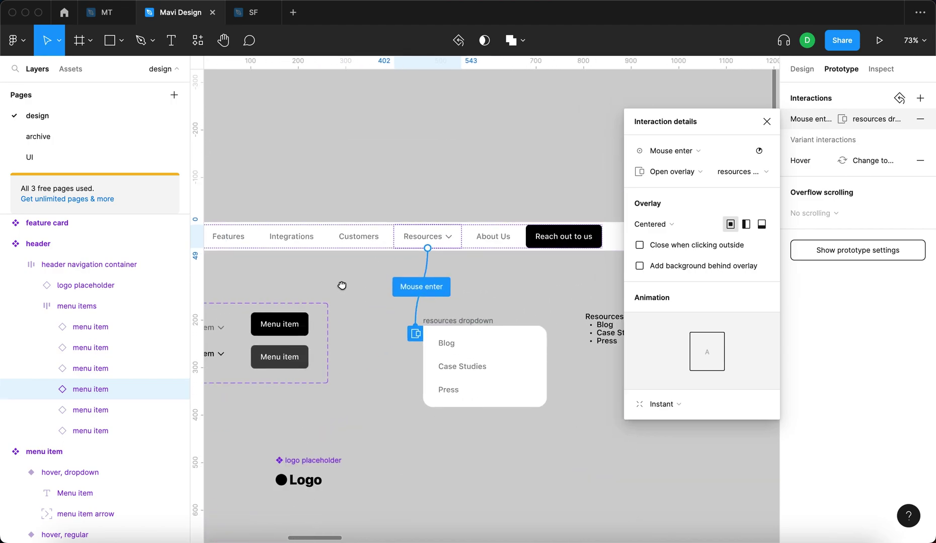
pyautogui.hscroll(-5, 342, 289)
pyautogui.scroll(-5, 468, 267)
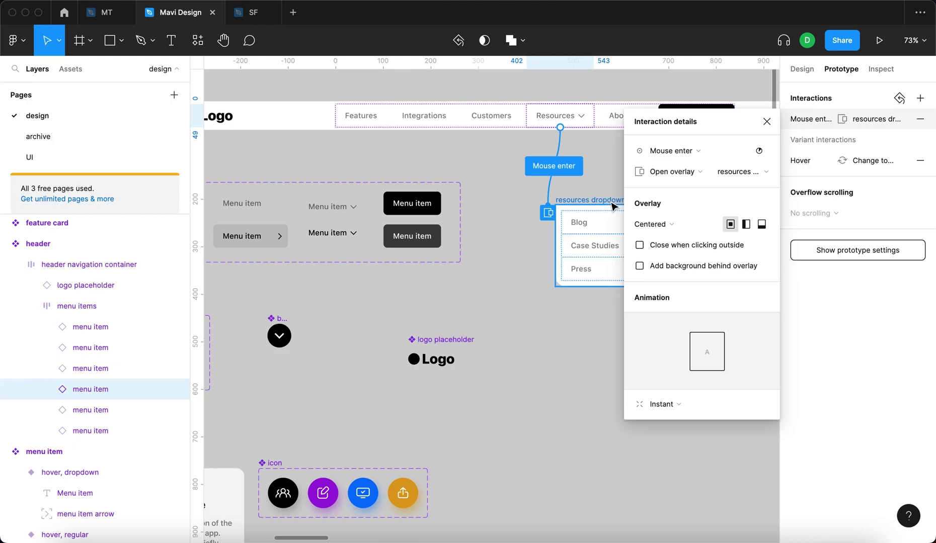
pyautogui.click(698, 224)
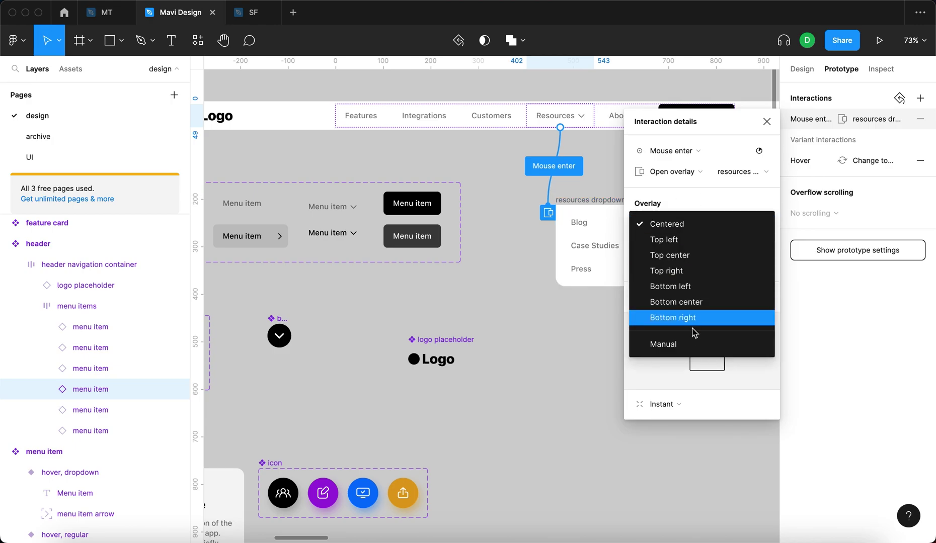
pyautogui.click(694, 344)
pyautogui.hscroll(5, 525, 121)
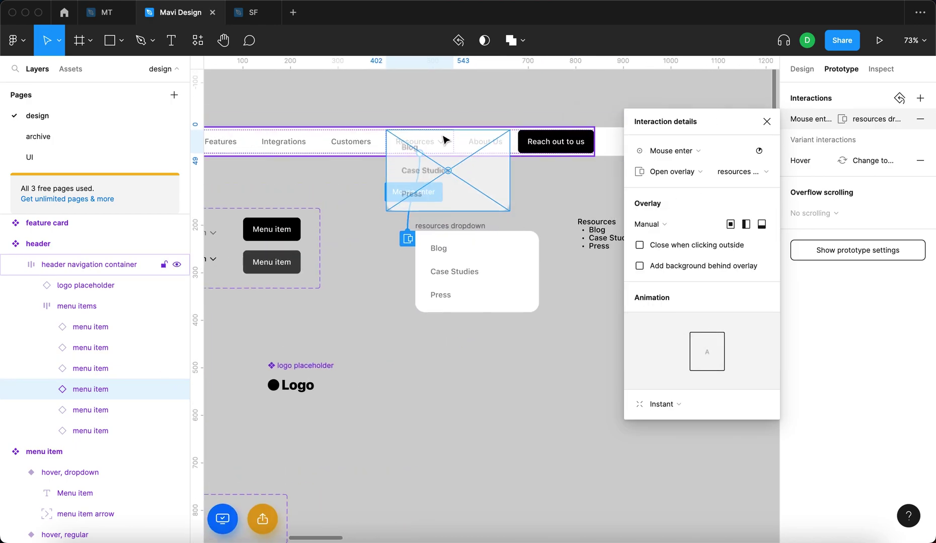
pyautogui.scroll(5, 428, 151)
pyautogui.moveTo(502, 236); pyautogui.dragTo(501, 305)
pyautogui.scroll(4, 326, 192)
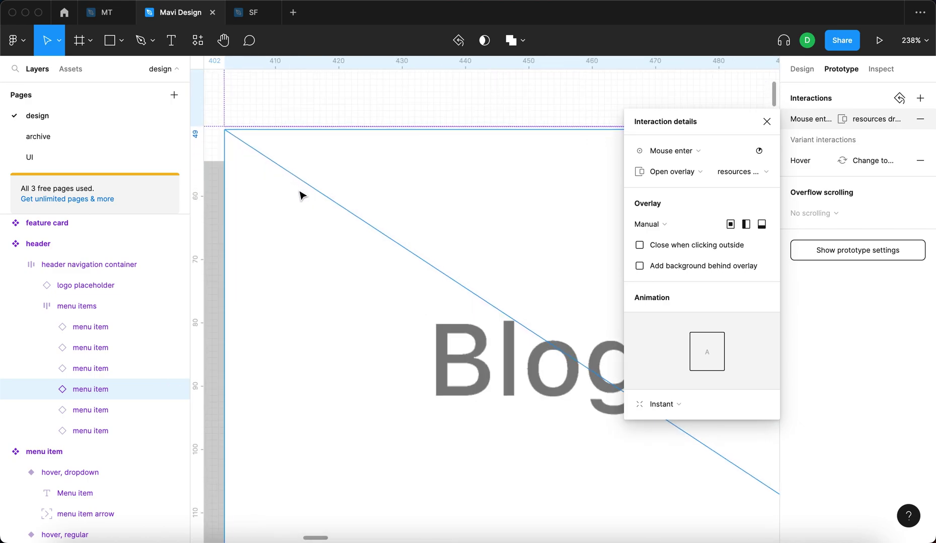
pyautogui.scroll(-6, 299, 194)
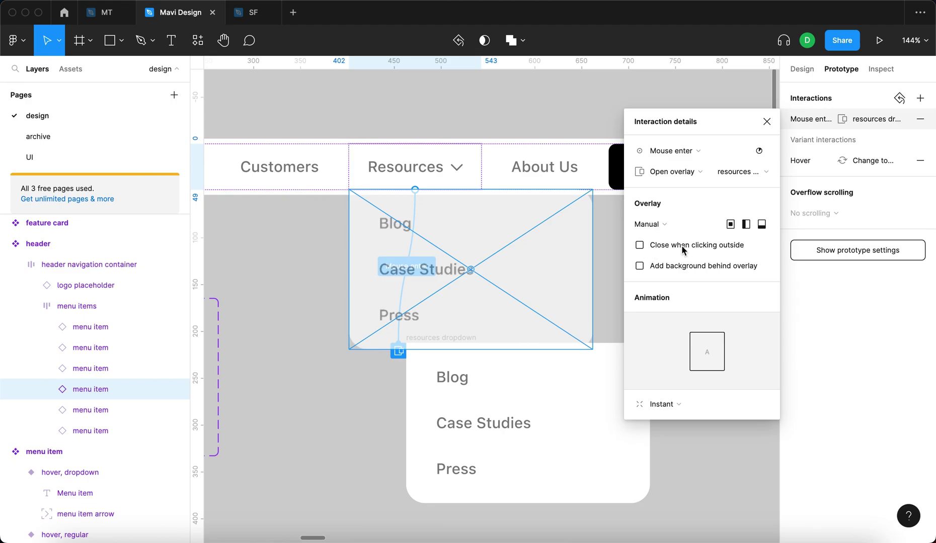
# - Close the interaction settings and examine the resources dropdown frame's prototype connections beneath the header
pyautogui.click(766, 122)
pyautogui.click(548, 317)
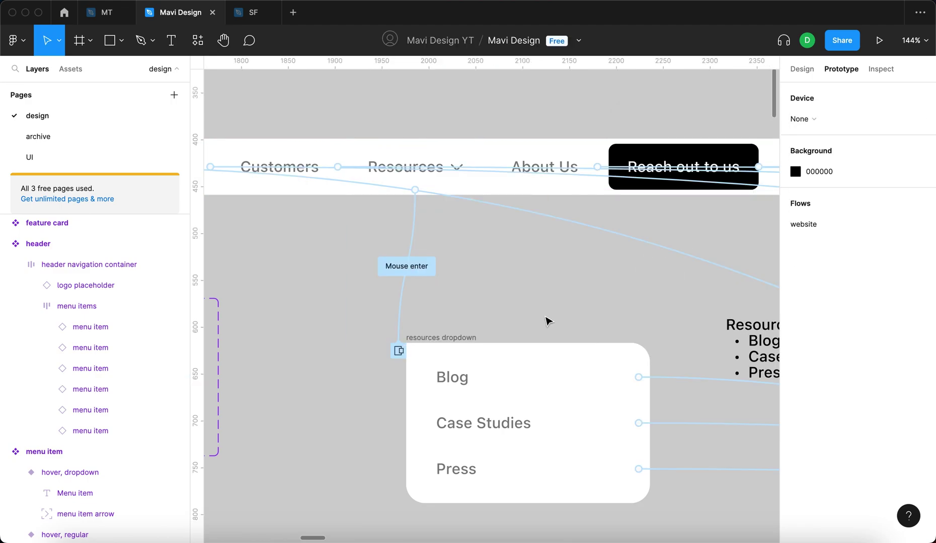
pyautogui.click(411, 340)
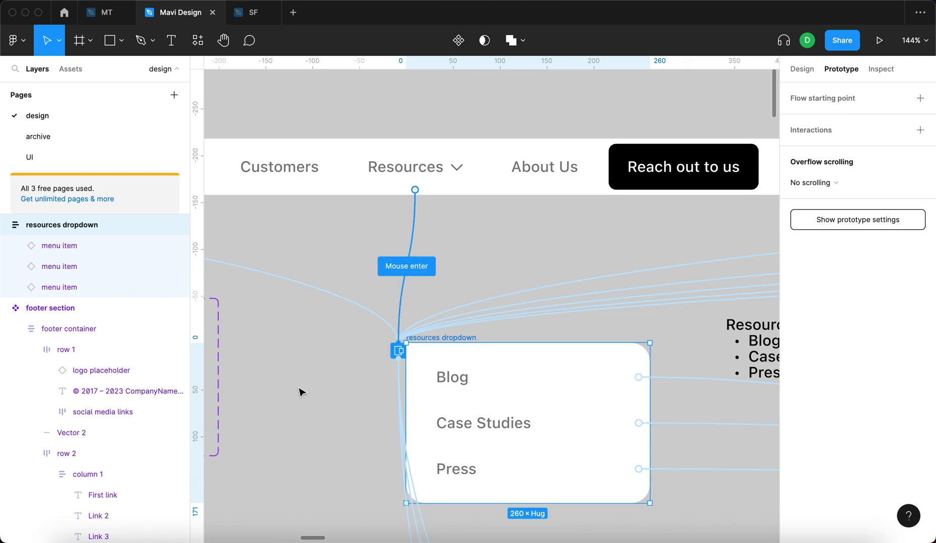
pyautogui.scroll(-3, 300, 387)
pyautogui.scroll(2, 301, 387)
pyautogui.scroll(-4, 300, 387)
pyautogui.scroll(5, 300, 387)
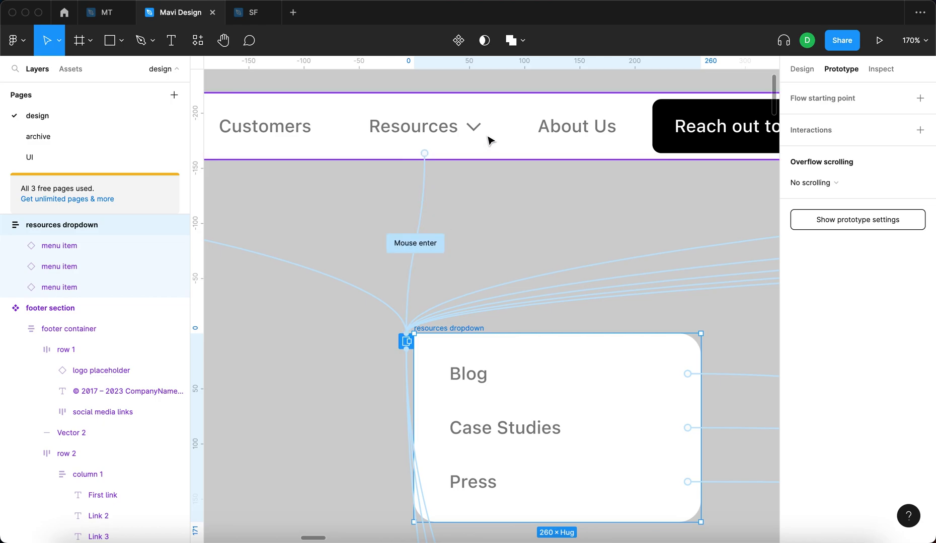
# - Inspect the Mouse enter overlay interaction of the Resources menu item in the integrations page's header
pyautogui.scroll(-5, 440, 166)
pyautogui.scroll(-3, 664, 144)
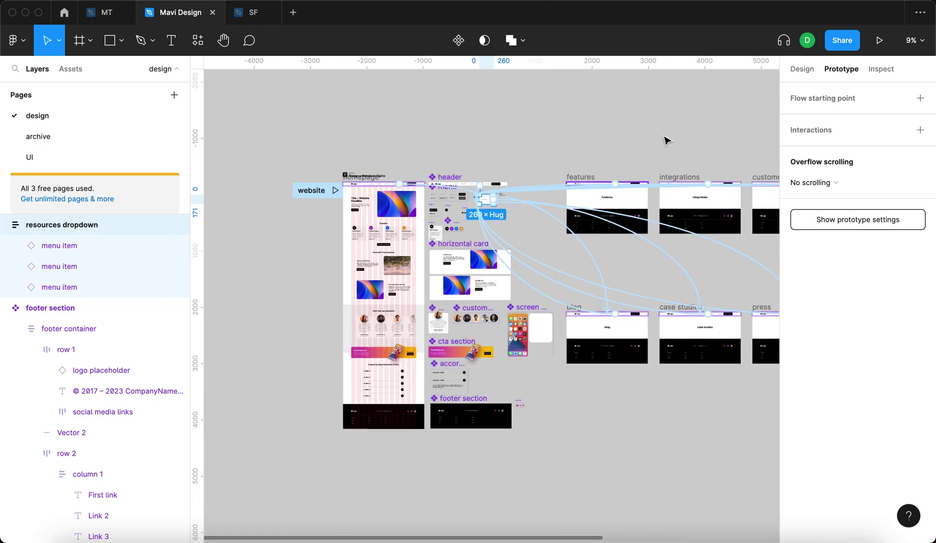
pyautogui.hscroll(3, 511, 141)
pyautogui.scroll(10, 476, 163)
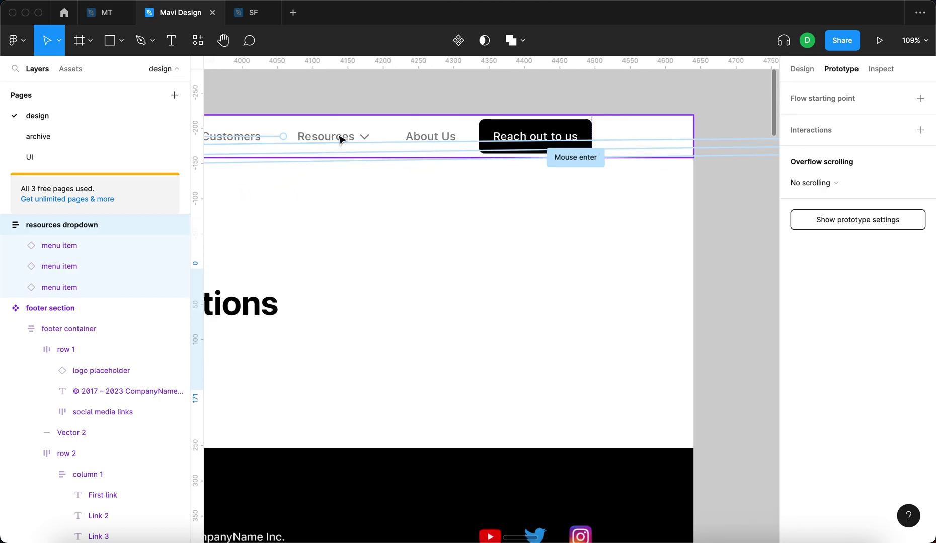
pyautogui.click(341, 135)
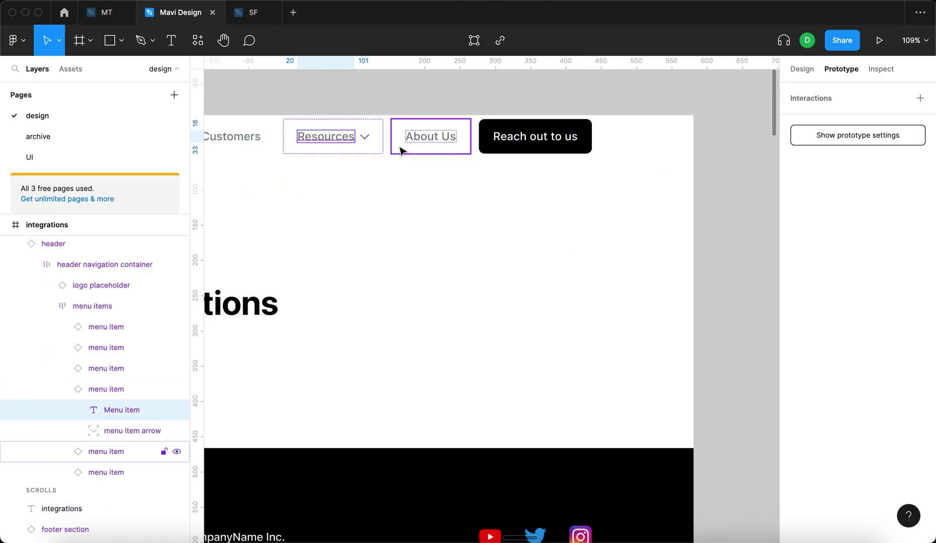
pyautogui.hotkey('shift', 'Return')
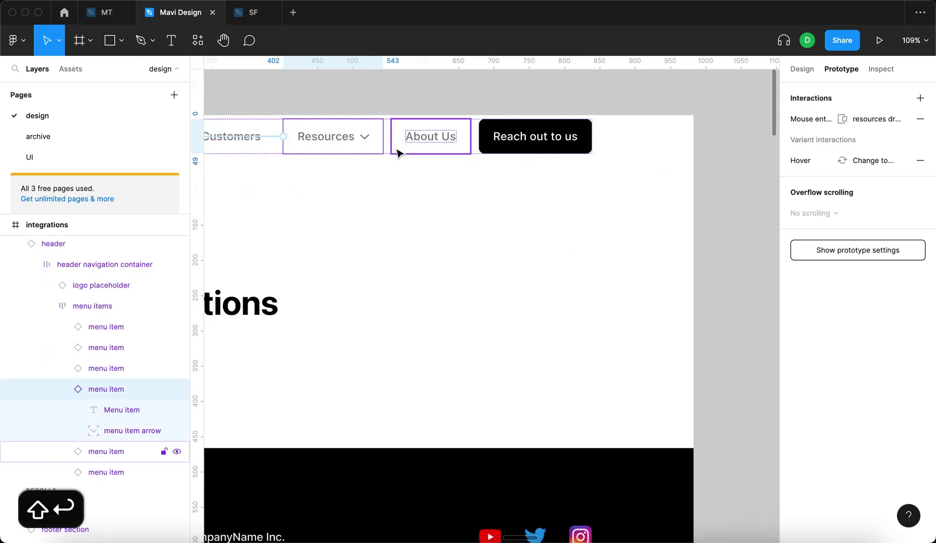
pyautogui.click(843, 121)
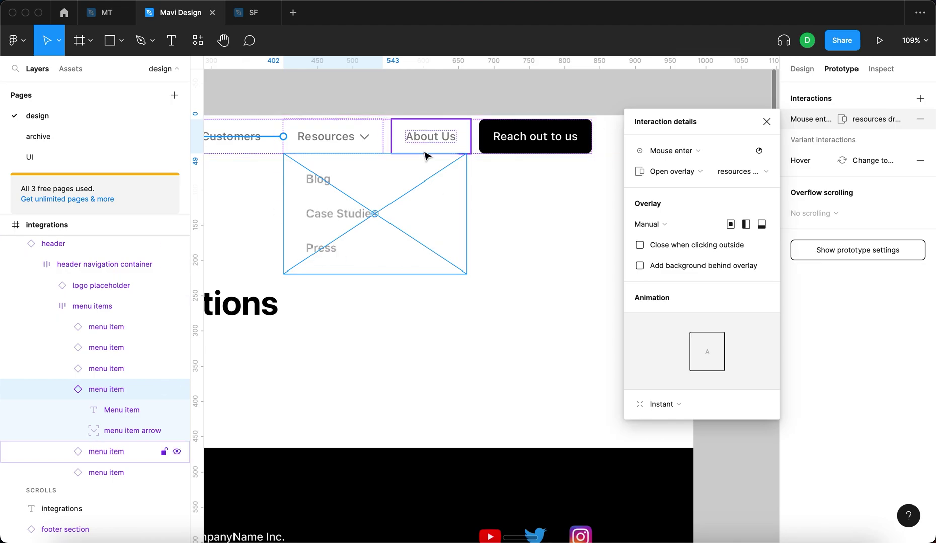
# - Examine the Resources menu item in the about us page's header
pyautogui.scroll(-5, 428, 151)
pyautogui.click(501, 129)
pyautogui.moveTo(502, 130); pyautogui.dragTo(318, 132)
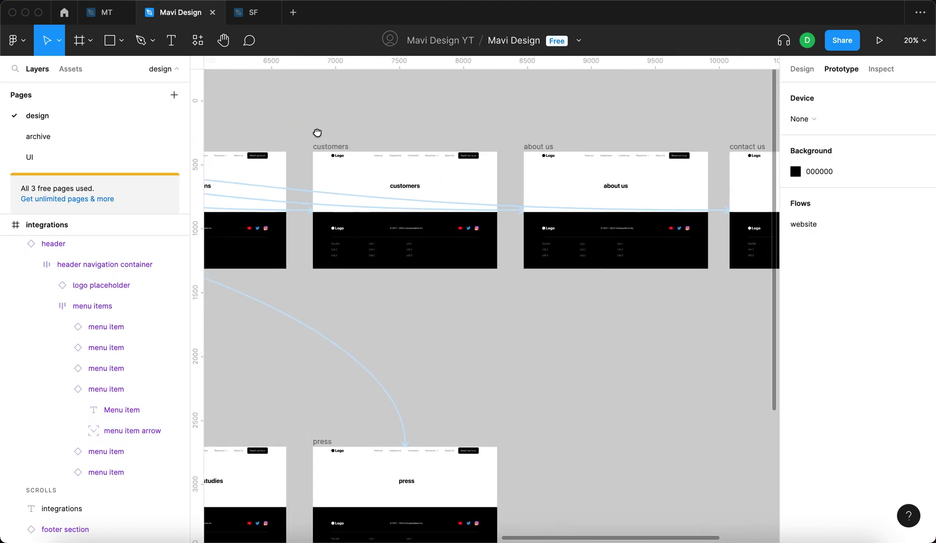
pyautogui.scroll(5, 643, 166)
pyautogui.click(648, 153)
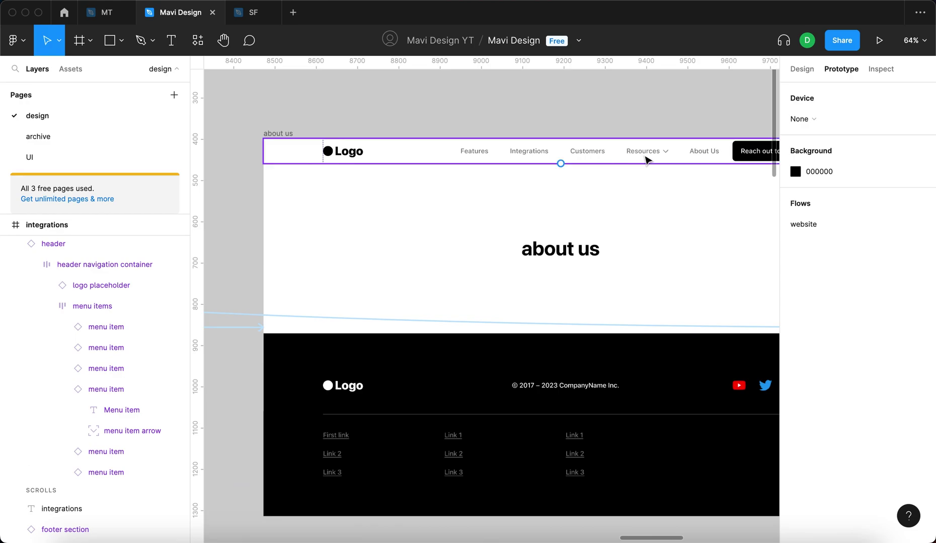
pyautogui.click(648, 159)
# - Add a new prototype interaction to the resources dropdown frame and open its details
pyautogui.scroll(-10, 639, 121)
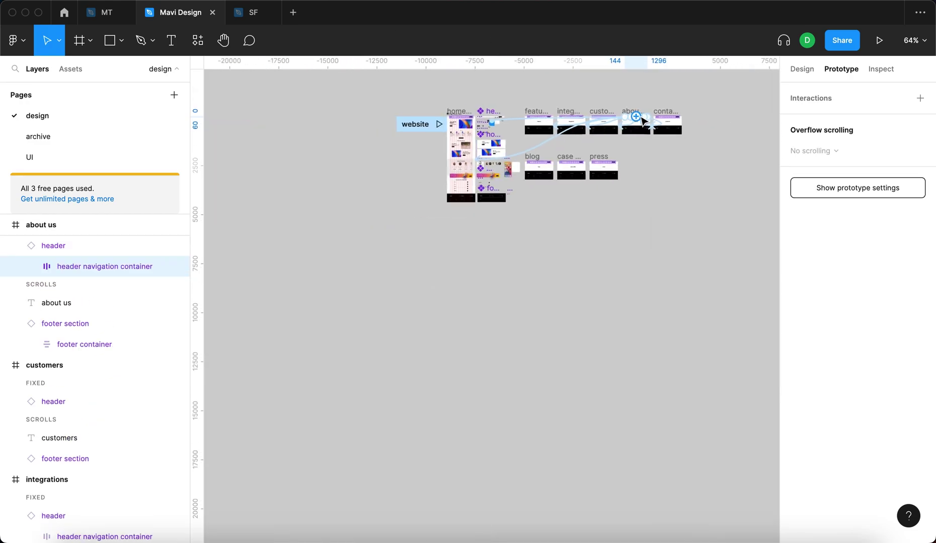
pyautogui.scroll(10, 548, 132)
pyautogui.moveTo(666, 368); pyautogui.dragTo(359, 381)
pyautogui.hscroll(3, 355, 383)
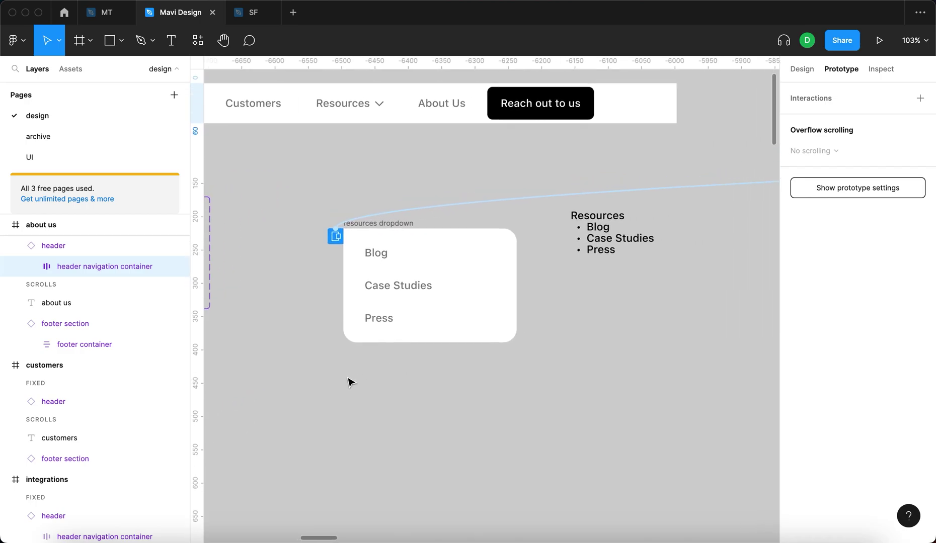
pyautogui.click(381, 225)
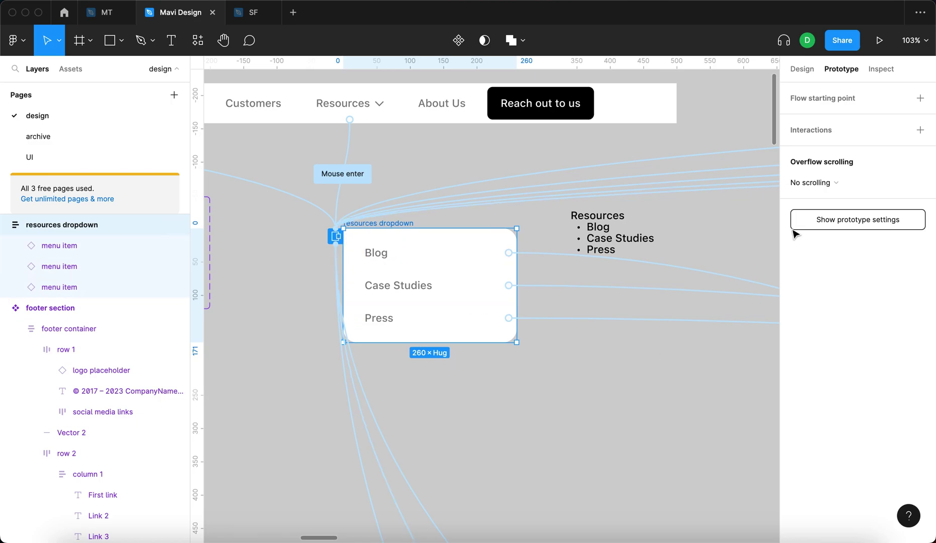
pyautogui.click(918, 131)
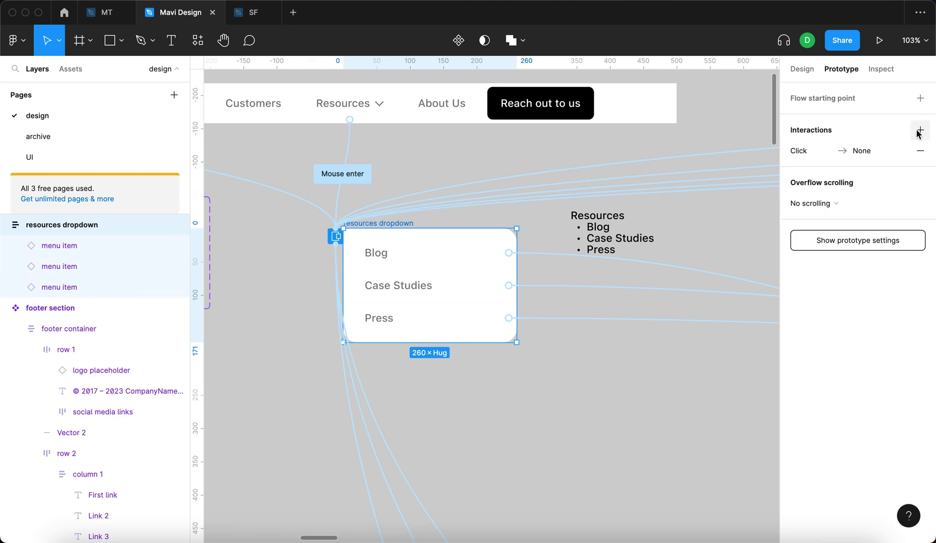
pyautogui.click(794, 151)
# - Set the dropdown frame's interaction trigger to Mouse leave and its action to Close overlay
pyautogui.click(665, 183)
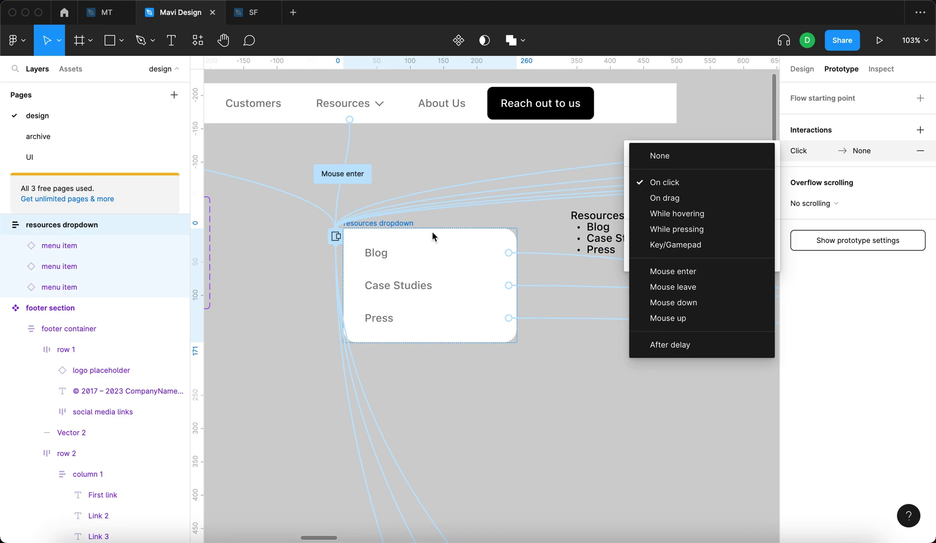
pyautogui.click(692, 287)
pyautogui.click(685, 205)
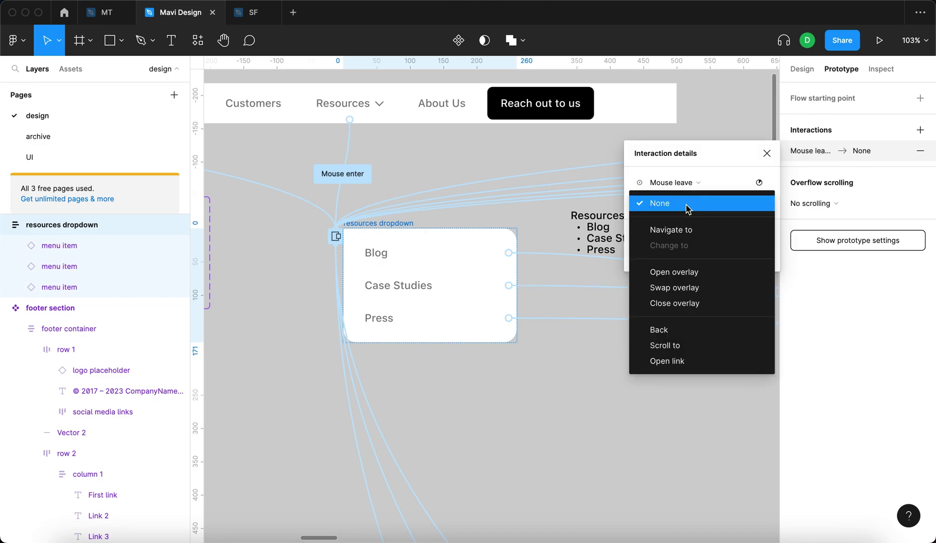
pyautogui.click(715, 304)
pyautogui.click(767, 153)
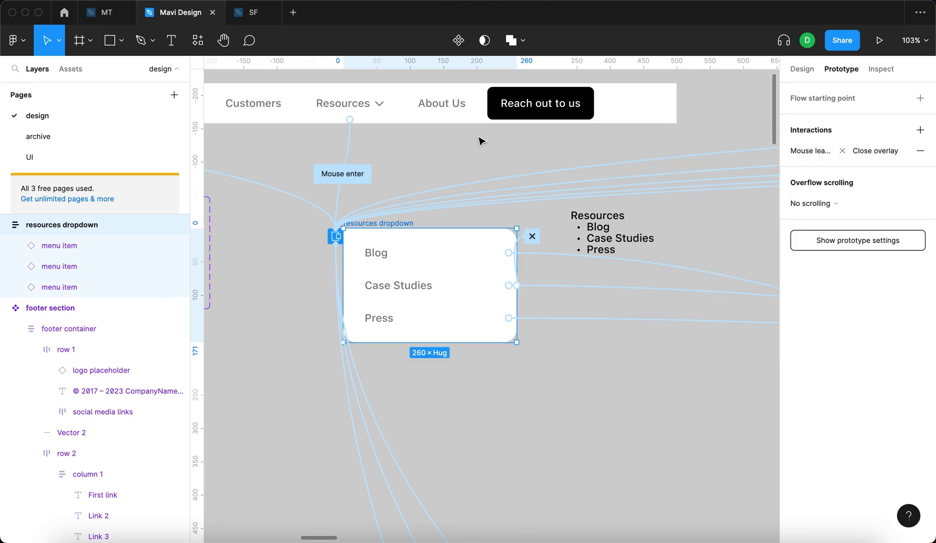
# - Review the Resources item's Mouse enter overlay placement and the connections of the resources dropdown frame
pyautogui.click(439, 151)
pyautogui.hscroll(-3, 439, 151)
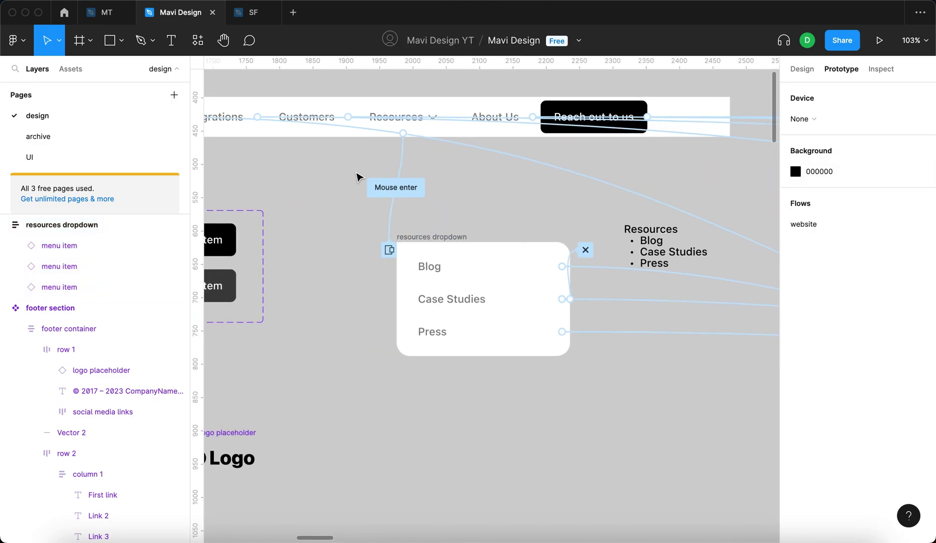
pyautogui.click(386, 187)
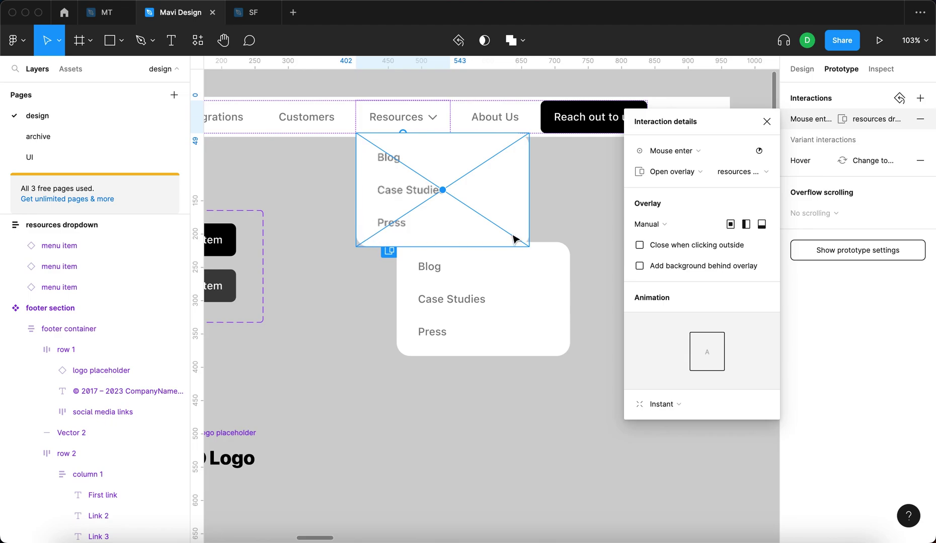
pyautogui.click(496, 313)
pyautogui.click(350, 305)
pyautogui.click(428, 243)
pyautogui.press('Return')
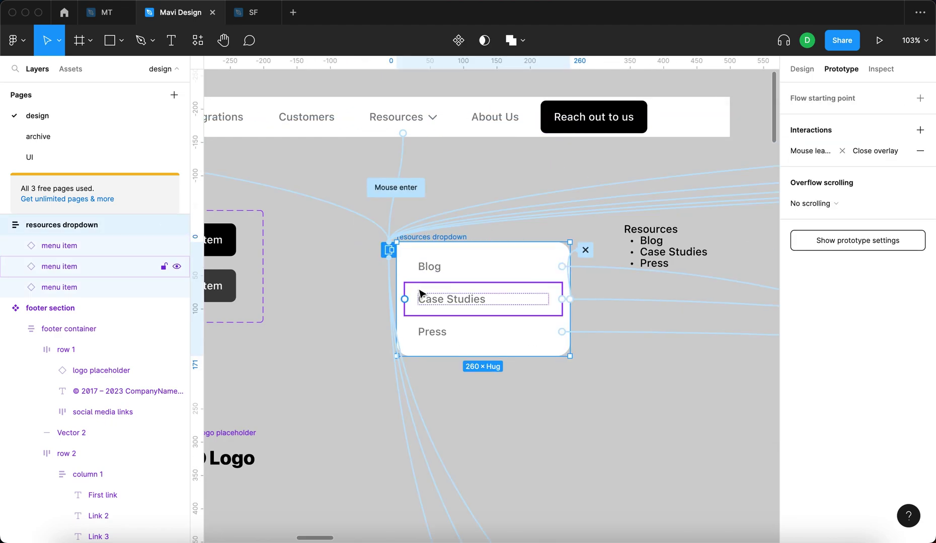
pyautogui.click(527, 405)
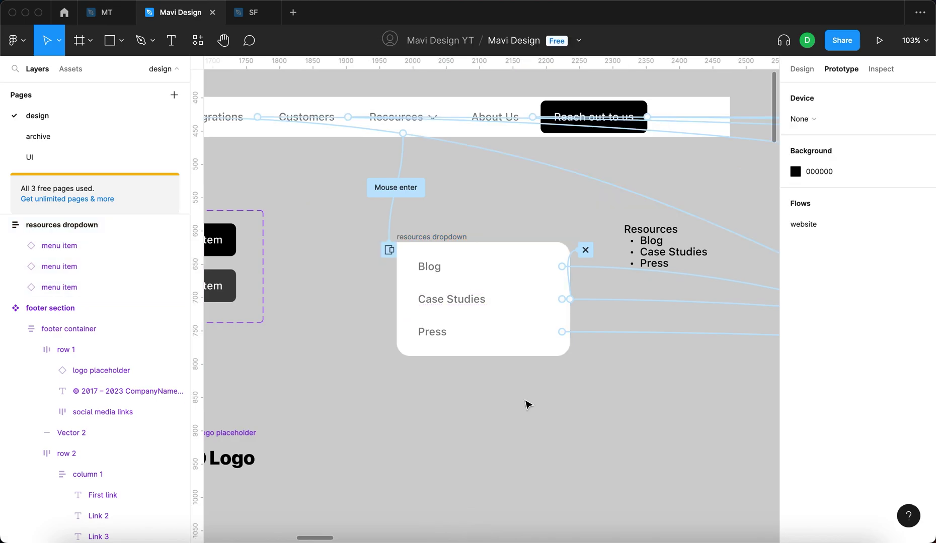
# - Run the prototype from the homepage and test the Resources dropdown in the header
pyautogui.scroll(-5, 527, 405)
pyautogui.scroll(-10, 527, 412)
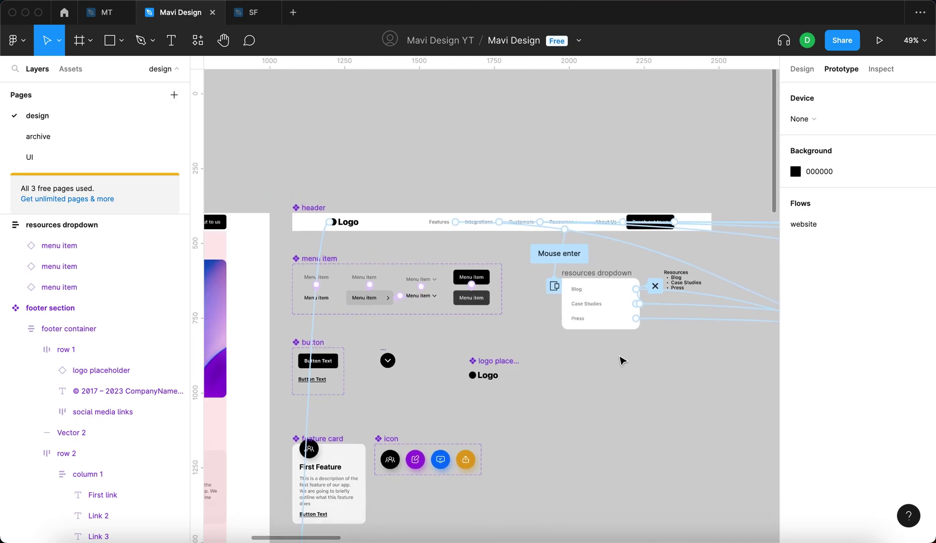
pyautogui.hscroll(3, 451, 351)
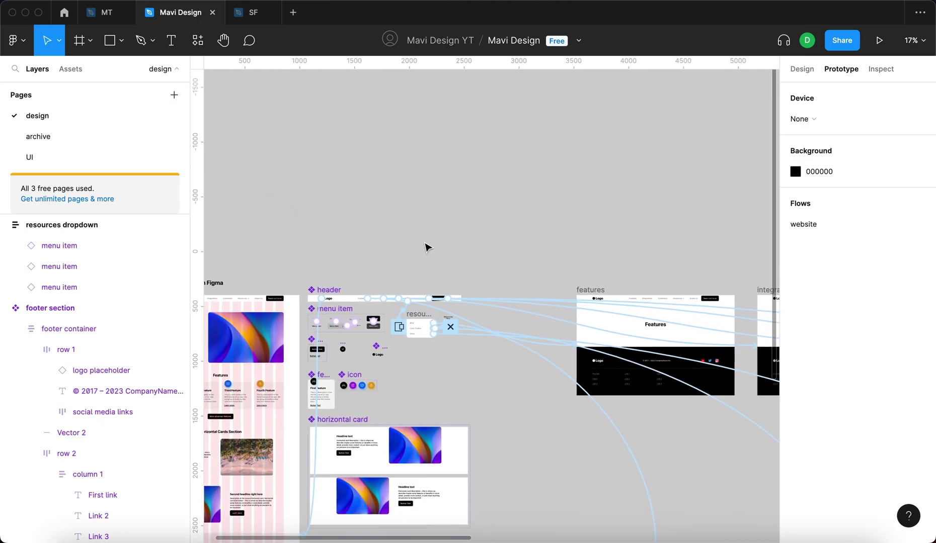
pyautogui.hscroll(-4, 426, 247)
pyautogui.click(355, 254)
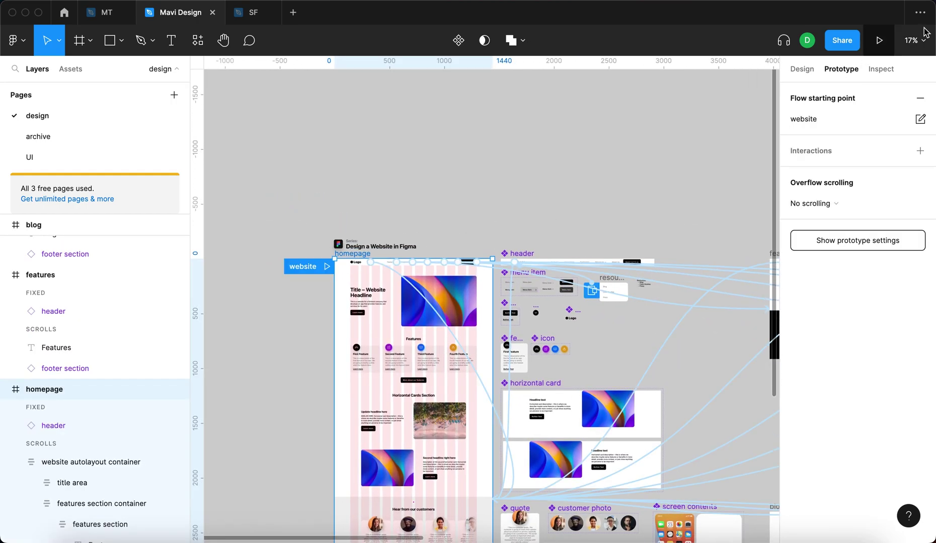
pyautogui.click(879, 40)
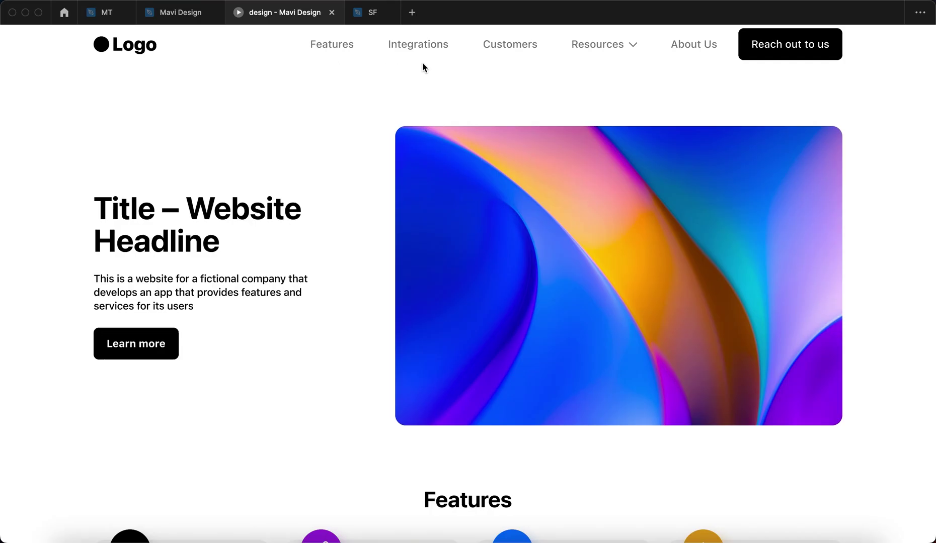
pyautogui.moveTo(594, 43)
# - Return to the Mavi Design file and add a drop shadow effect to the resources dropdown frame
pyautogui.click(188, 13)
pyautogui.moveTo(753, 404); pyautogui.dragTo(589, 366)
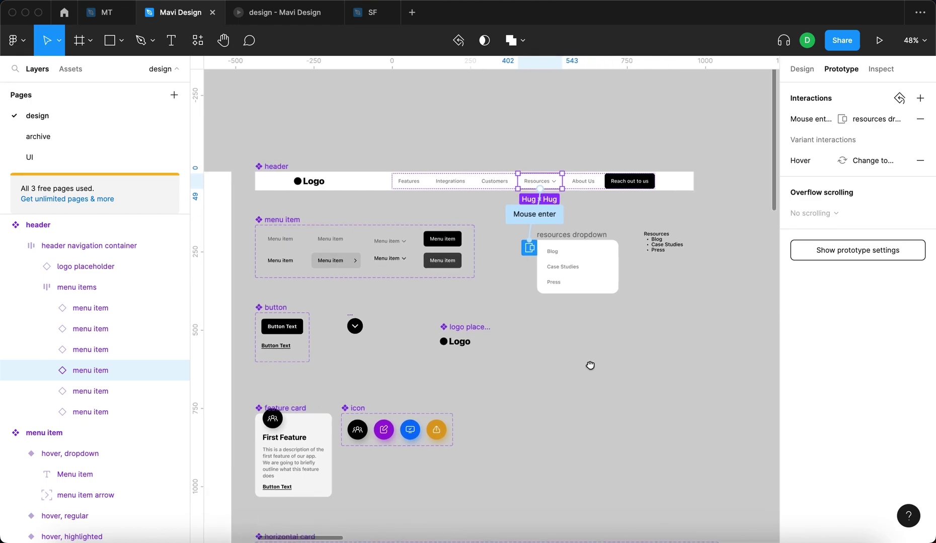
pyautogui.click(559, 255)
pyautogui.click(801, 69)
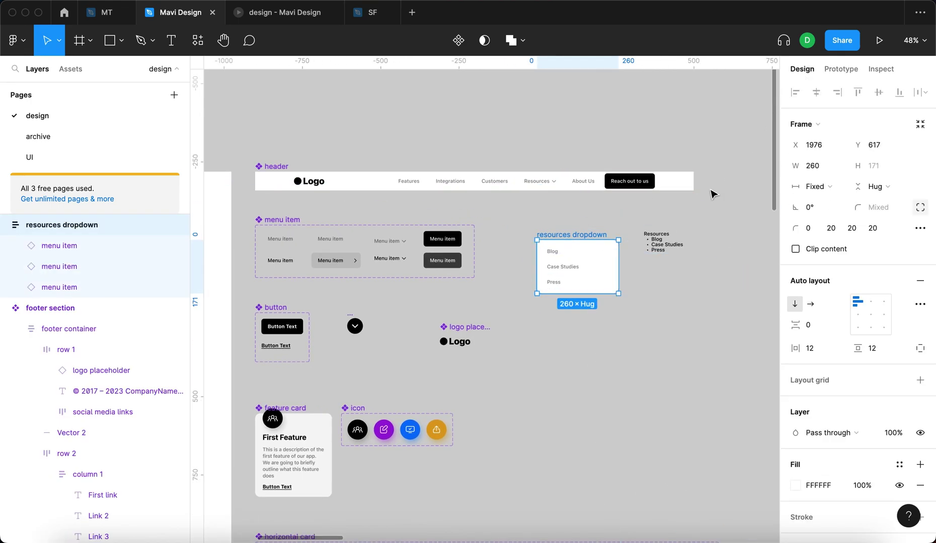
pyautogui.scroll(10, 577, 287)
pyautogui.scroll(-2, 521, 455)
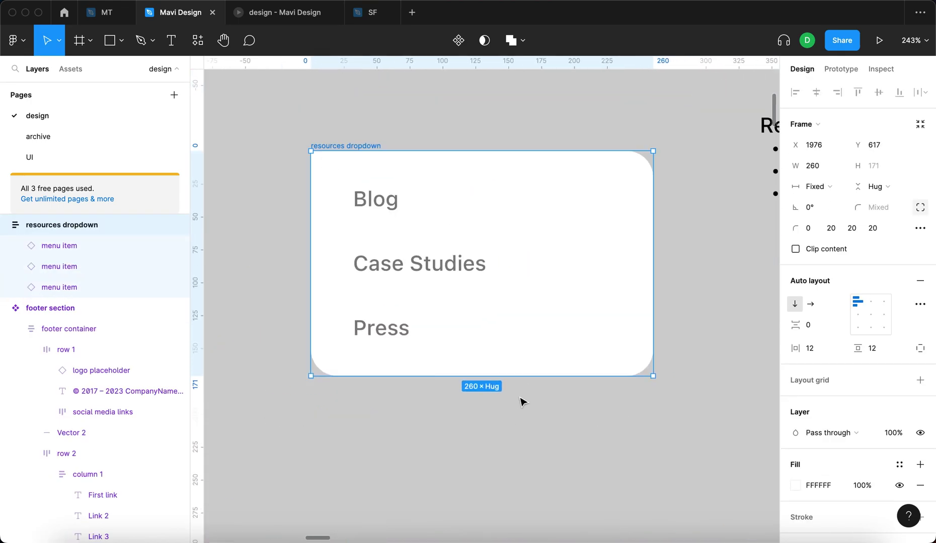
pyautogui.scroll(-3, 869, 372)
pyautogui.click(920, 462)
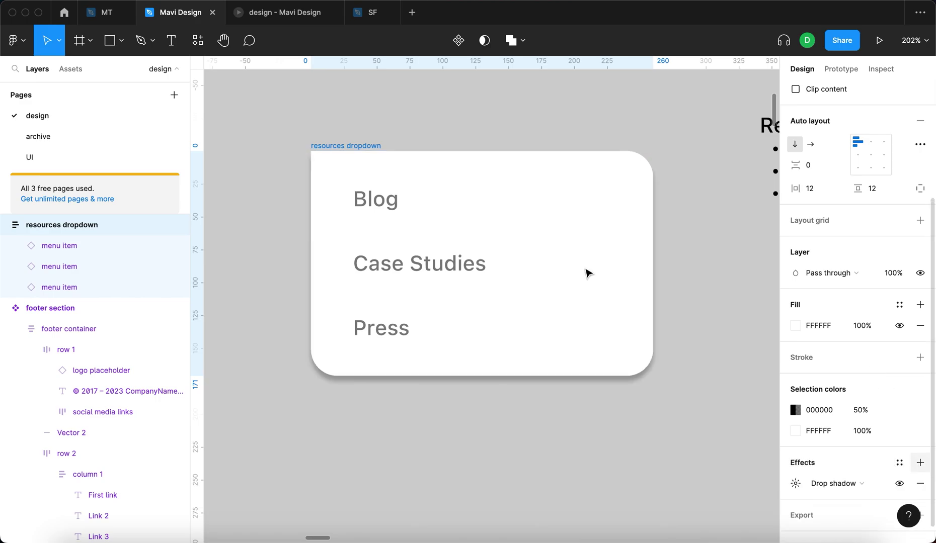
# - Set the dropdown's drop shadow to a Y offset of 24 and a blur of 74
pyautogui.click(796, 483)
pyautogui.click(661, 466)
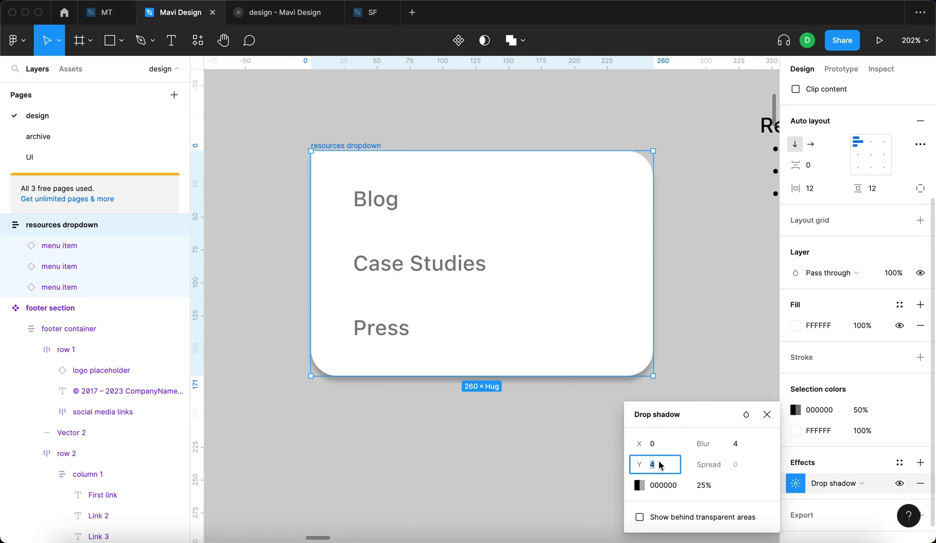
pyautogui.hotkey('shift', 'Up')
pyautogui.hotkey('shift', 'Up')
pyautogui.click(735, 444)
pyautogui.hotkey('shift', 'Up')
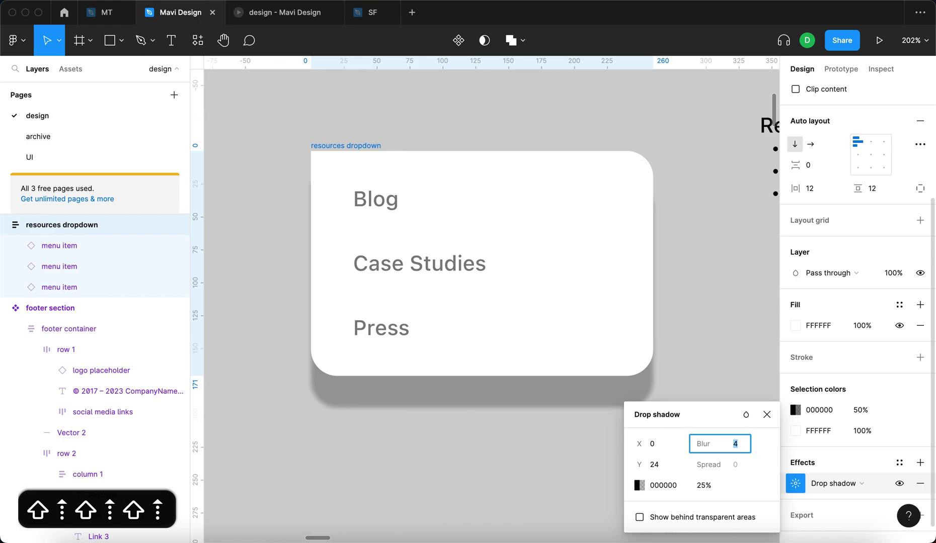
pyautogui.hotkey('shift', 'Up')
pyautogui.hotkey('shift', 'Up')
pyautogui.hotkey('shift', 'Up')
pyautogui.hotkey('shift', 'Up')
pyautogui.hotkey('shift', 'Up')
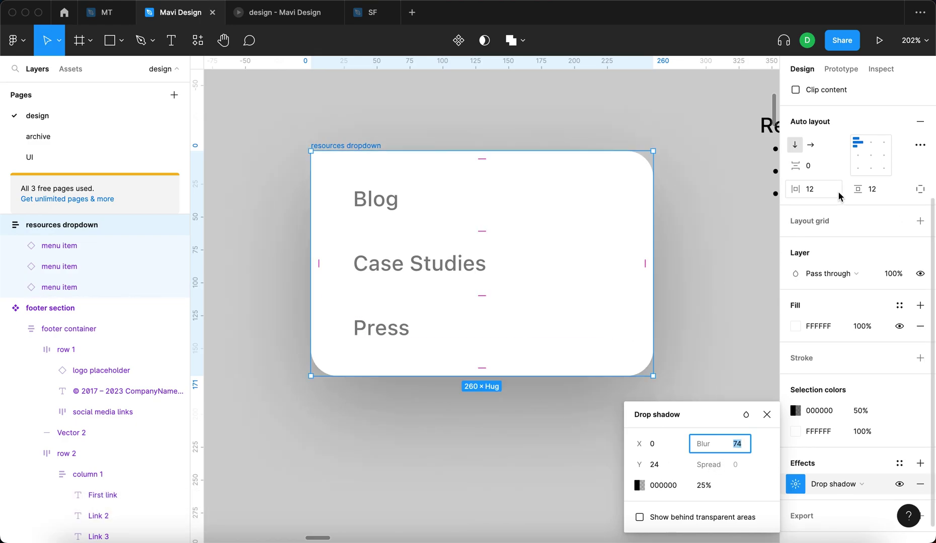
# - Enable Clip content on the resources dropdown frame and set its drop shadow's spread to -20
pyautogui.scroll(2, 807, 201)
pyautogui.click(796, 132)
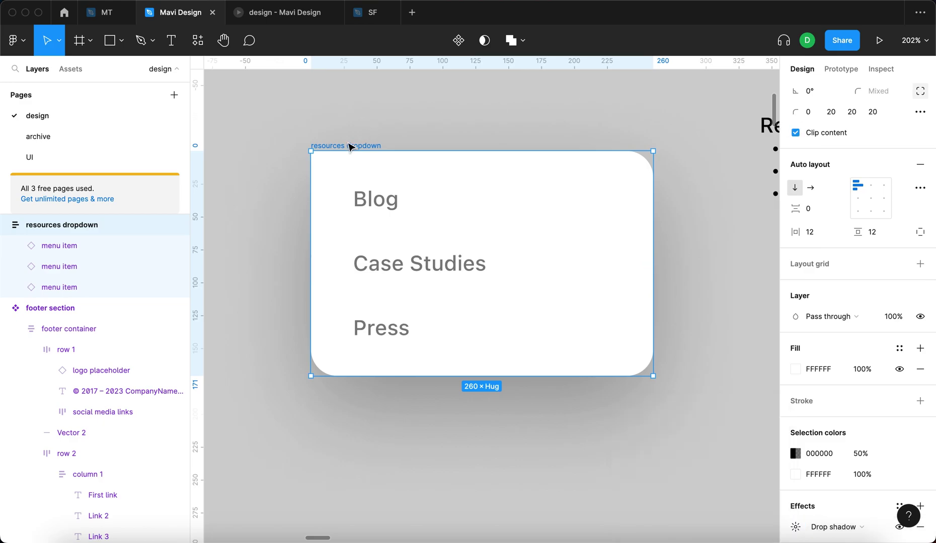
pyautogui.scroll(-2, 785, 407)
pyautogui.click(795, 463)
pyautogui.click(738, 496)
pyautogui.hotkey('shift', 'Down')
pyautogui.hotkey('shift', 'Down')
pyautogui.hotkey('shift', 'Down')
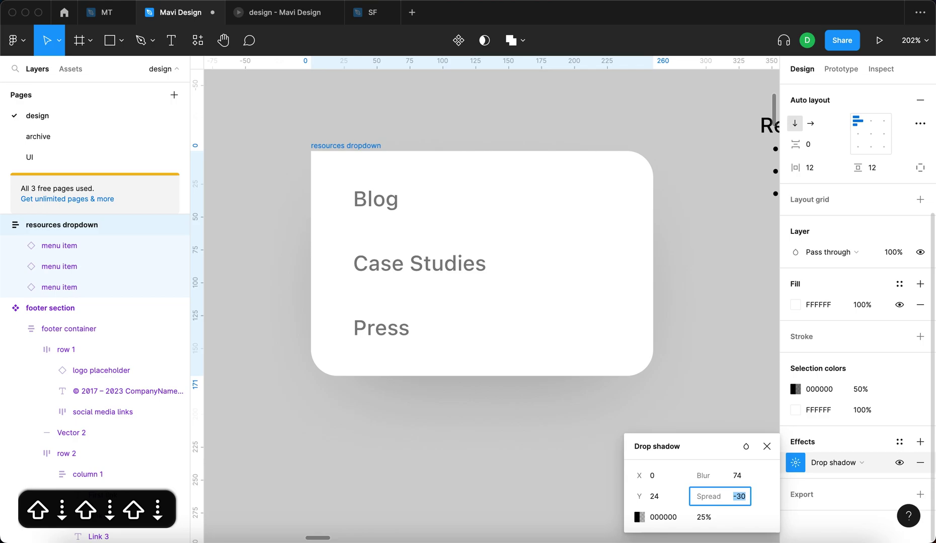
pyautogui.hotkey('shift', 'Up')
pyautogui.hotkey('shift', 'Down')
pyautogui.hotkey('shift', 'Up')
# - Raise the drop shadow's opacity to 65%
pyautogui.click(705, 523)
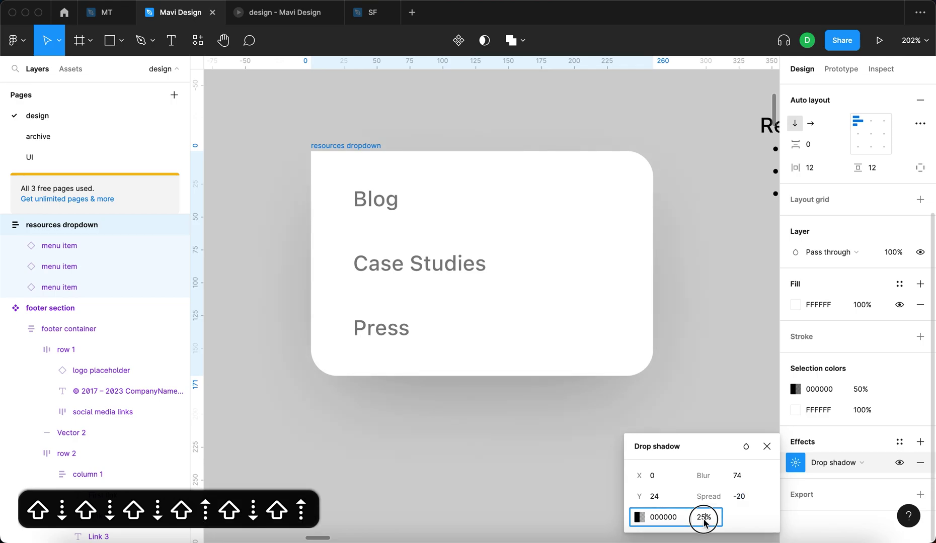
pyautogui.hotkey('shift', 'Up')
pyautogui.hotkey('shift', 'Up')
pyautogui.hotkey('shift', 'Up')
pyautogui.hotkey('shift', 'Up')
pyautogui.hotkey('shift', 'Up')
pyautogui.hotkey('shift', 'Down')
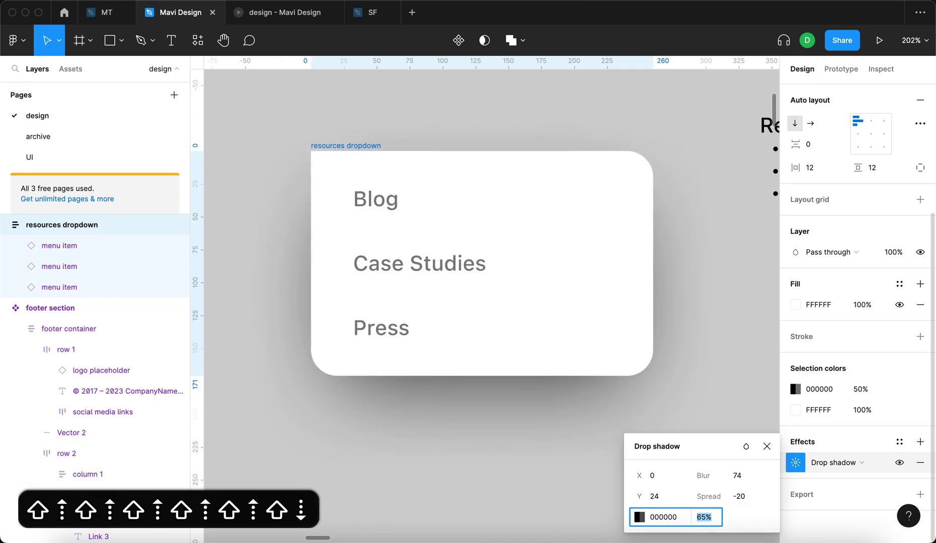
# - Set the drop shadow's spread to -30 and its opacity to 35%
pyautogui.click(740, 498)
pyautogui.hotkey('shift', 'Down')
pyautogui.click(707, 517)
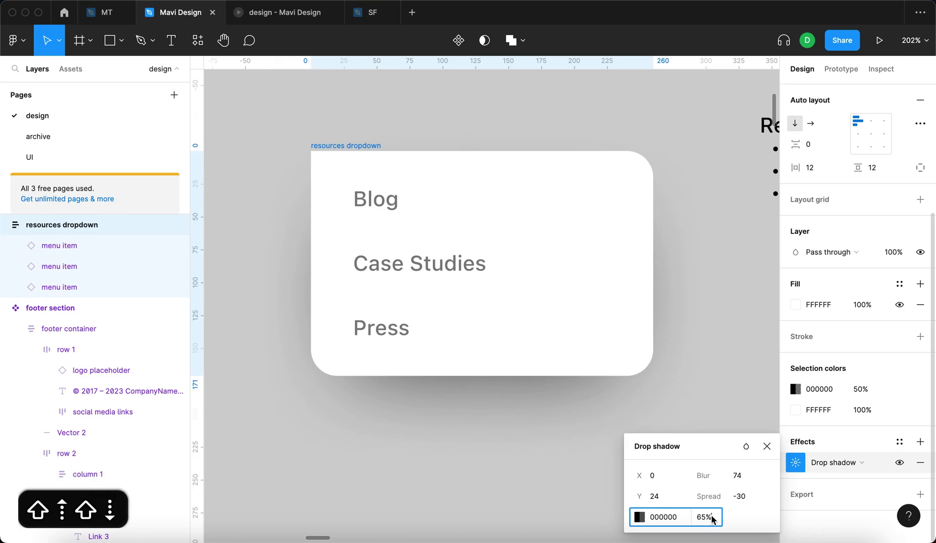
pyautogui.hotkey('shift', 'Down')
pyautogui.hotkey('shift', 'Down')
pyautogui.hotkey('shift', 'Down')
pyautogui.hotkey('shift', 'Down')
pyautogui.hotkey('shift', 'Up')
pyautogui.press('Return')
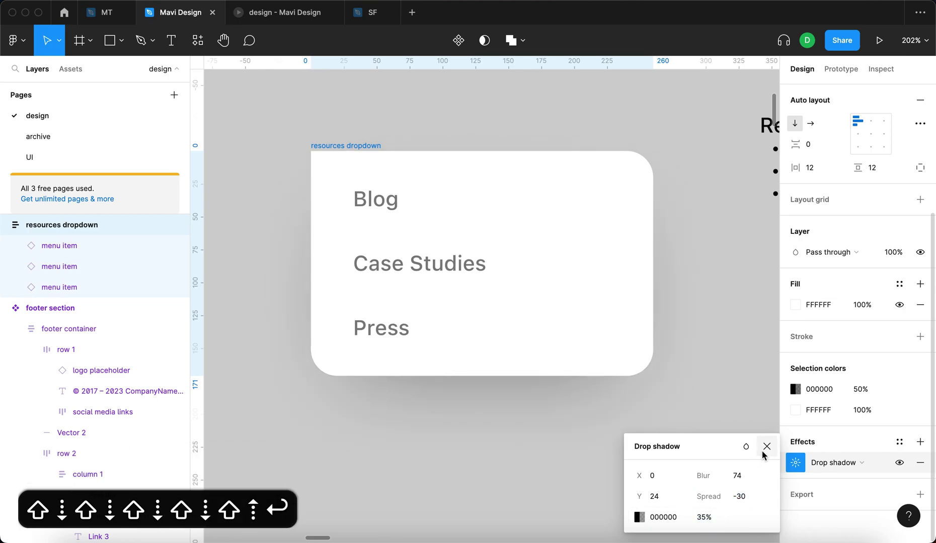
# - Close the shadow settings, deselect the frame and check the dropdown's shadow in the prototype
pyautogui.click(765, 447)
pyautogui.click(609, 420)
pyautogui.hotkey('ctrl', 'Tab')
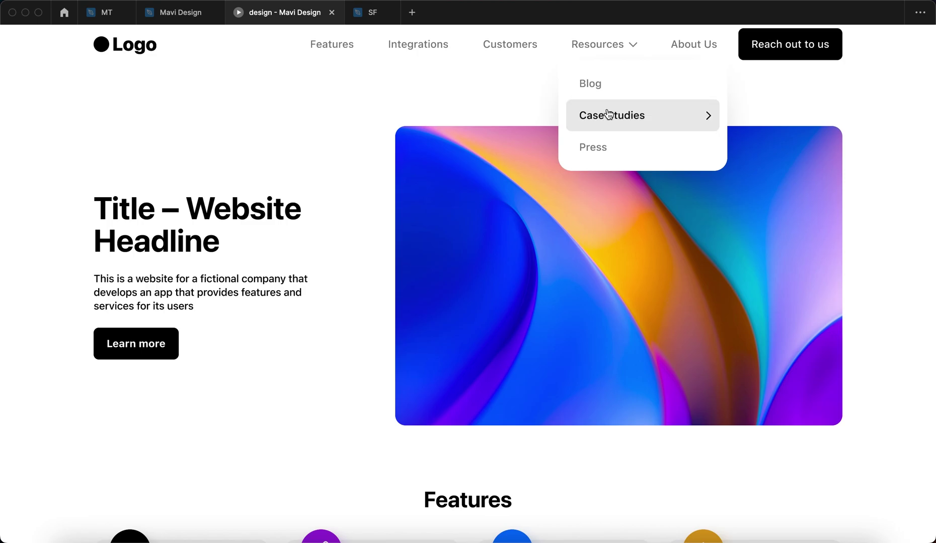
# - Return to the Mavi Design file and set the resources dropdown's drop shadow to a Y offset of 14 and 45% opacity
pyautogui.click(188, 18)
pyautogui.press('Escape')
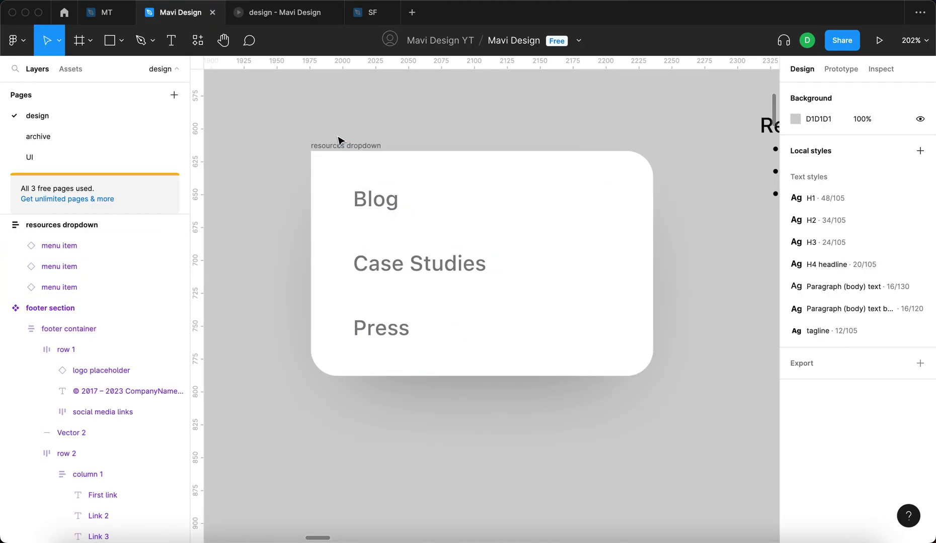
pyautogui.click(341, 145)
pyautogui.scroll(-5, 843, 428)
pyautogui.click(796, 462)
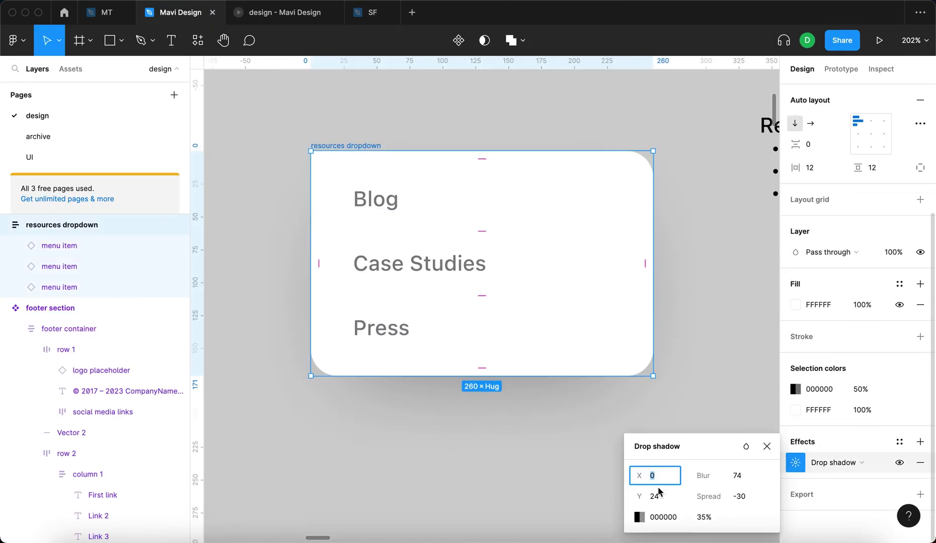
pyautogui.click(656, 496)
pyautogui.hotkey('shift', 'Down')
pyautogui.click(710, 518)
pyautogui.hotkey('shift', 'Up')
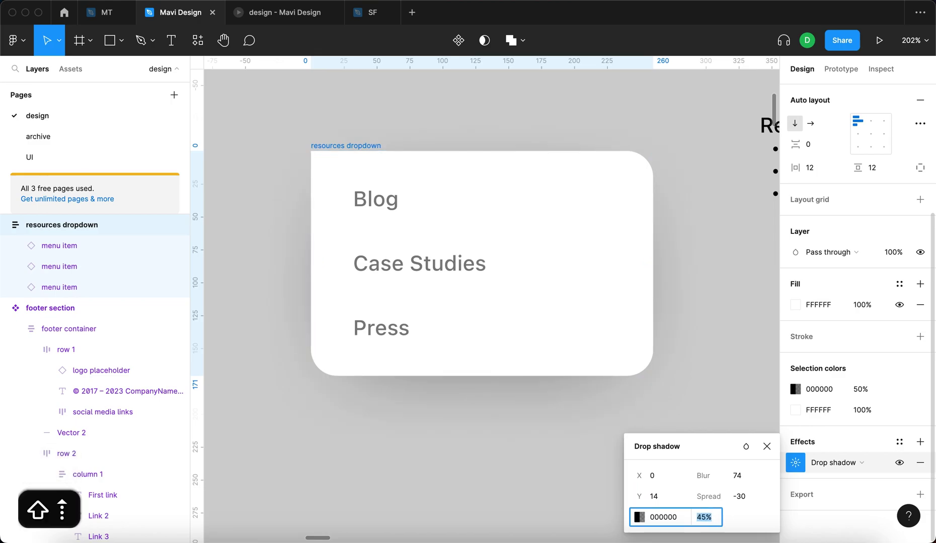
# - Set the drop shadow's spread to -25 and preview the dropdown in the prototype
pyautogui.click(744, 497)
pyautogui.press('Up')
pyautogui.press('Up')
pyautogui.press('Up')
pyautogui.press('Up')
pyautogui.press('Up')
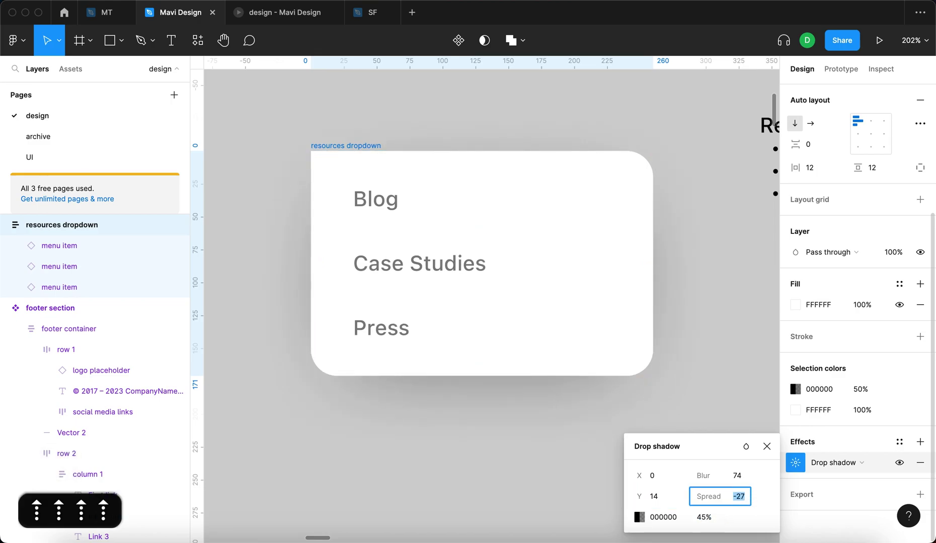
pyautogui.press('Return')
pyautogui.click(279, 12)
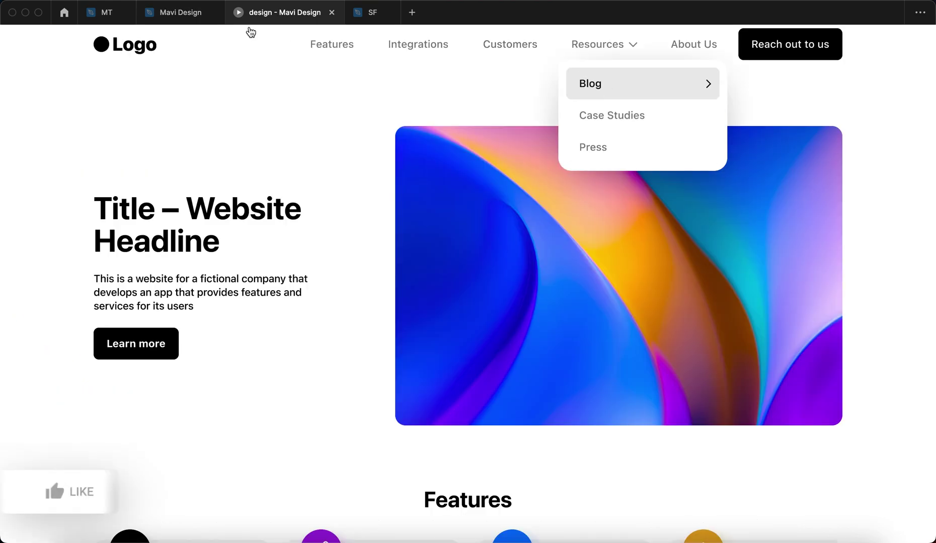
# - Return to the Mavi Design file and set the dropdown's drop shadow to spread -30, opacity 40% and Y offset 16
pyautogui.click(177, 13)
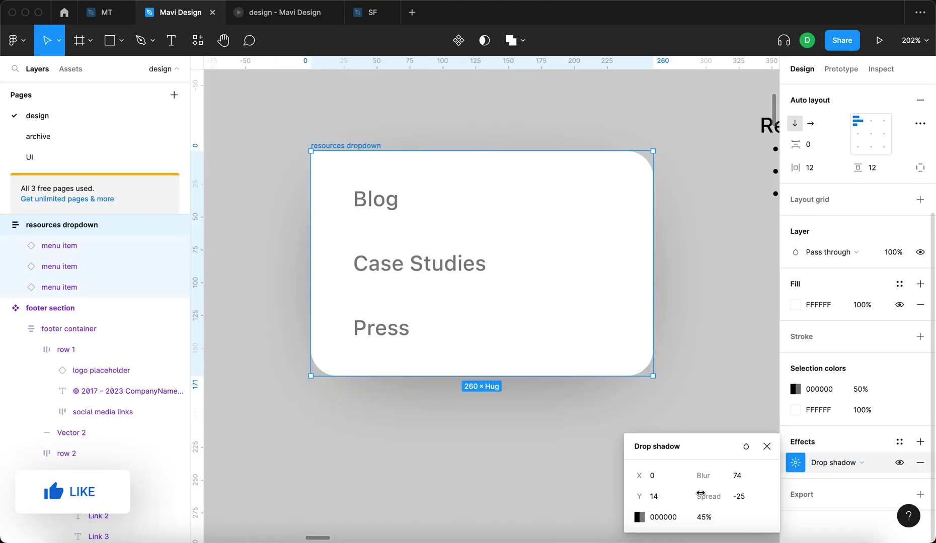
pyautogui.click(749, 497)
pyautogui.write('-30')
pyautogui.click(707, 518)
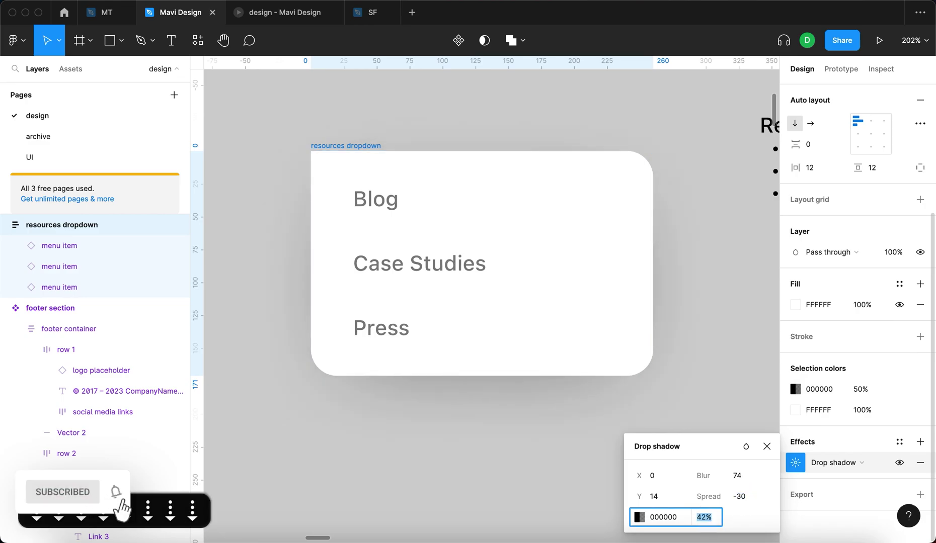
pyautogui.write('40')
pyautogui.press('Return')
pyautogui.click(662, 494)
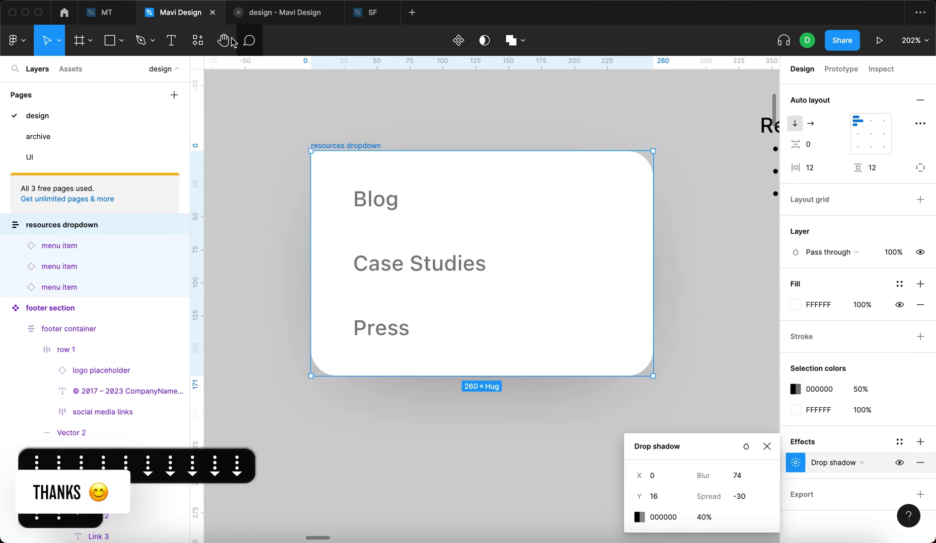
# - Run the prototype, open and close the Resources dropdown on the homepage, and follow its Blog link
pyautogui.press('alt+super+Return')
pyautogui.moveTo(598, 54)
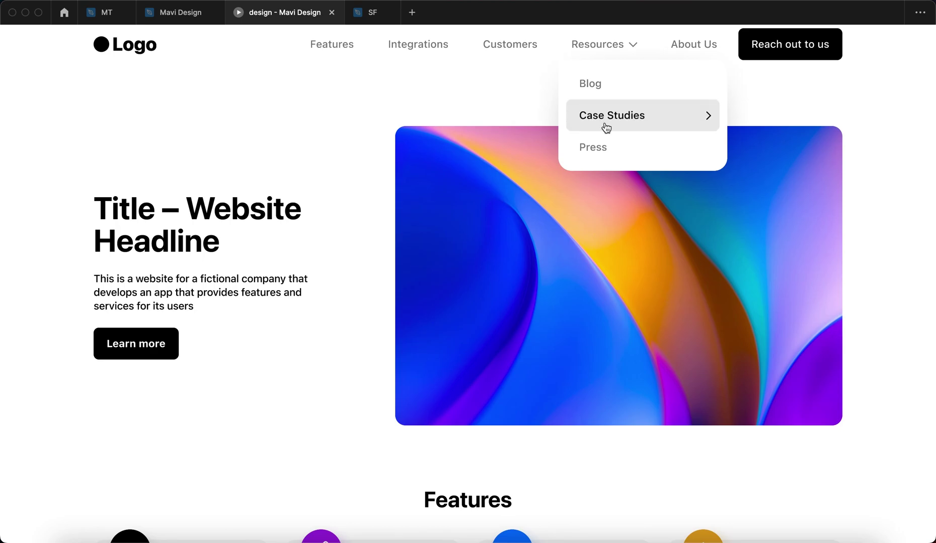
pyautogui.click(700, 243)
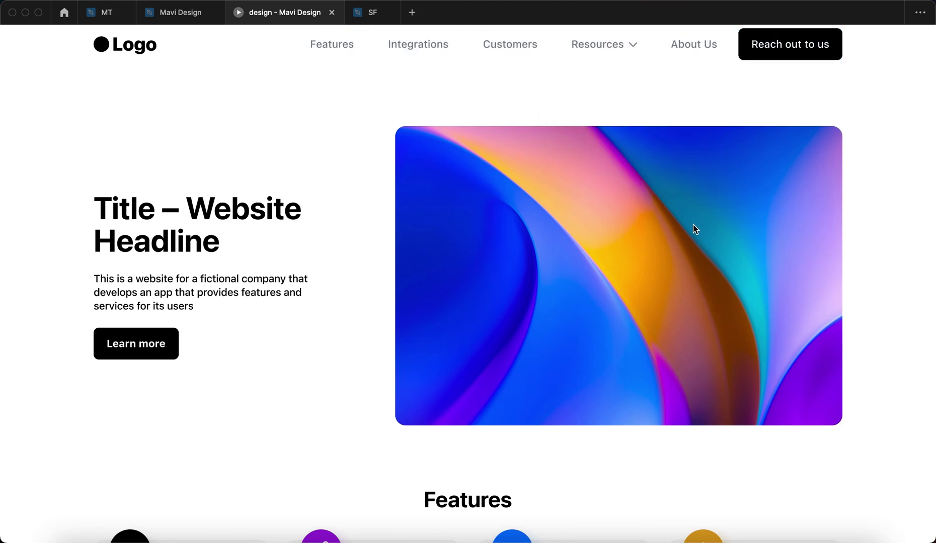
pyautogui.moveTo(615, 39)
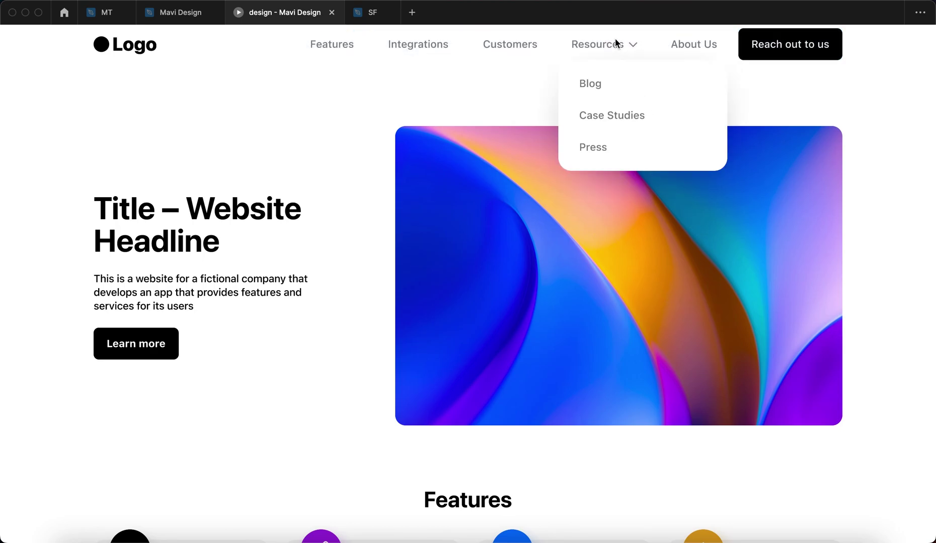
pyautogui.click(628, 89)
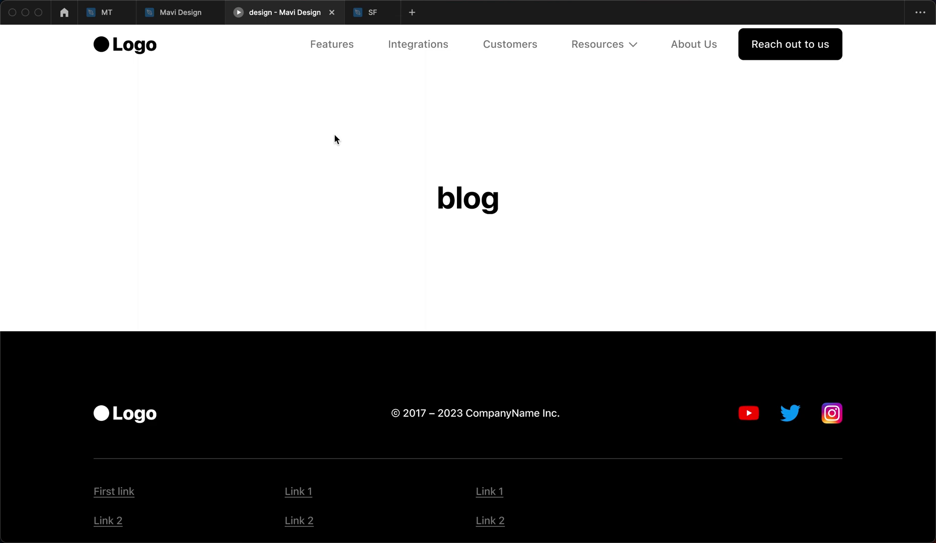
# - Test the Case Studies, Press and Blog links in the Resources dropdown from the prototype's subpages
pyautogui.moveTo(629, 65)
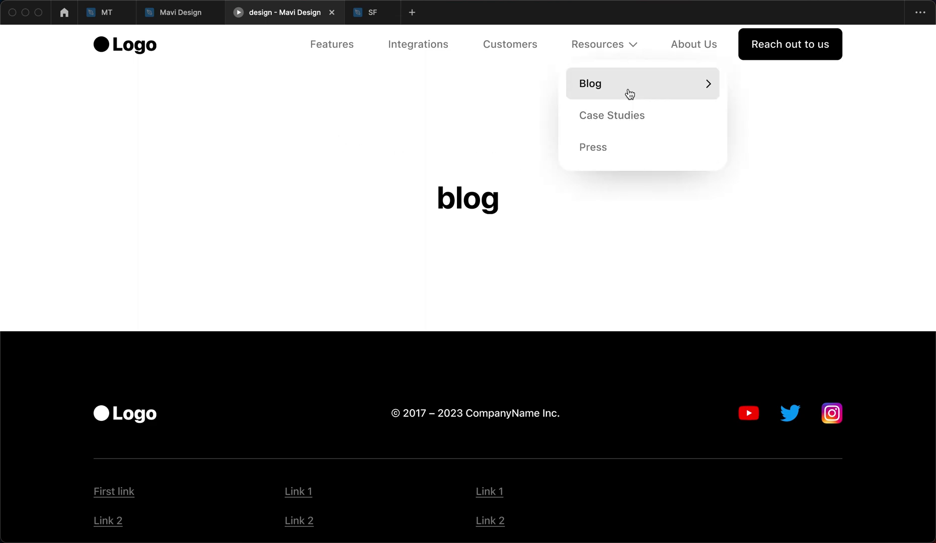
pyautogui.click(632, 115)
pyautogui.moveTo(590, 36)
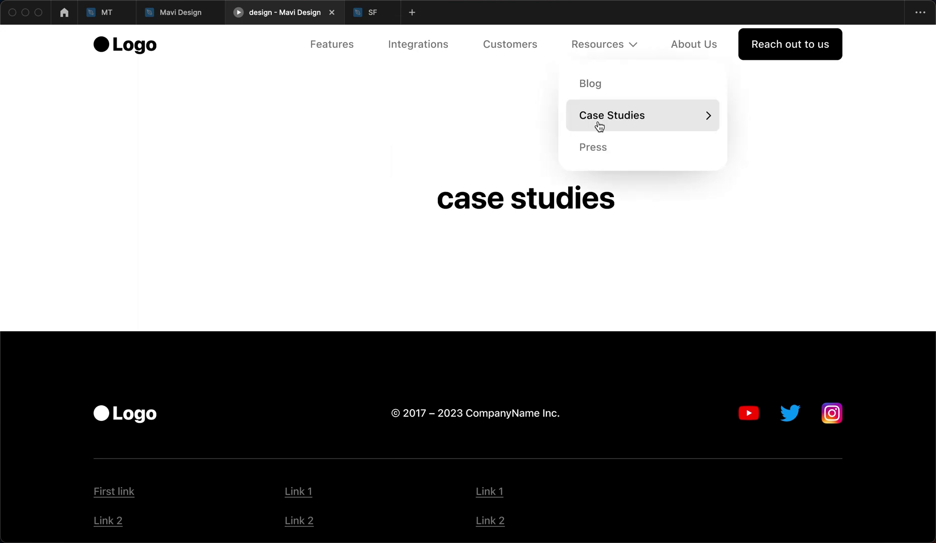
pyautogui.click(601, 146)
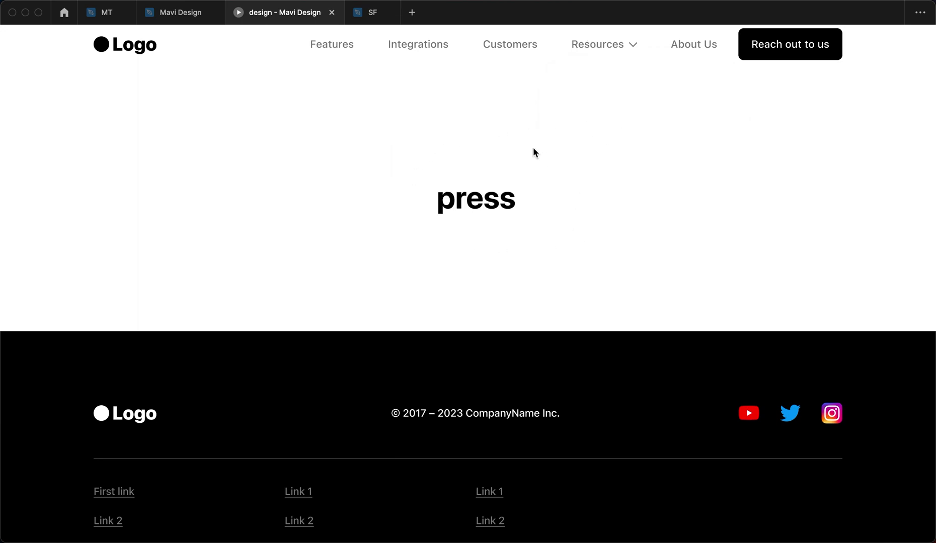
pyautogui.moveTo(604, 44)
pyautogui.click(589, 84)
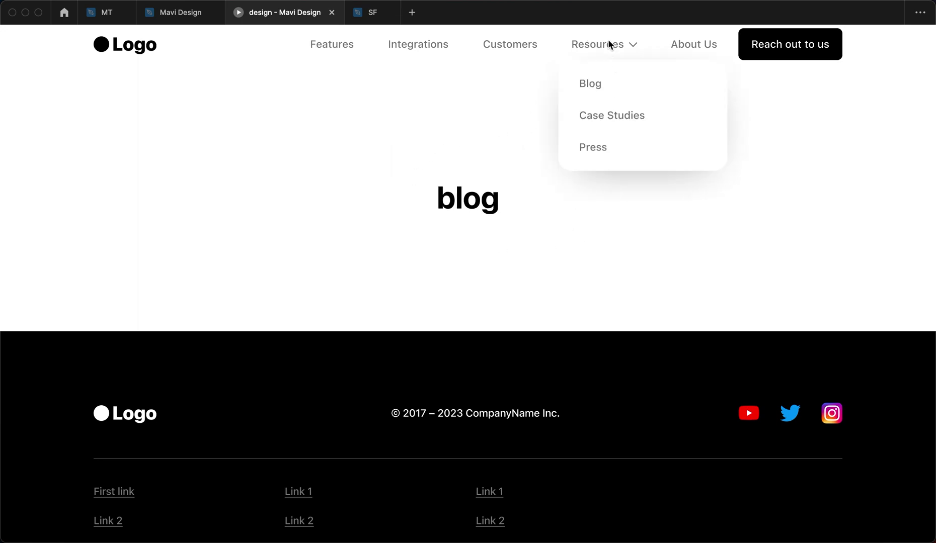
pyautogui.click(601, 127)
pyautogui.click(600, 151)
# - Open the Integrations page, test the Resources dropdown links from there, and return to the homepage through the logo
pyautogui.click(420, 47)
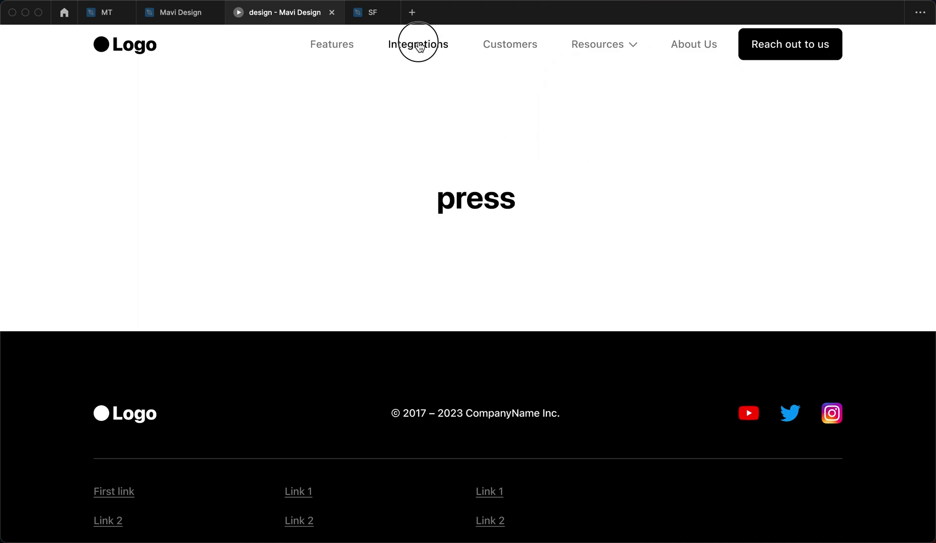
pyautogui.moveTo(584, 36)
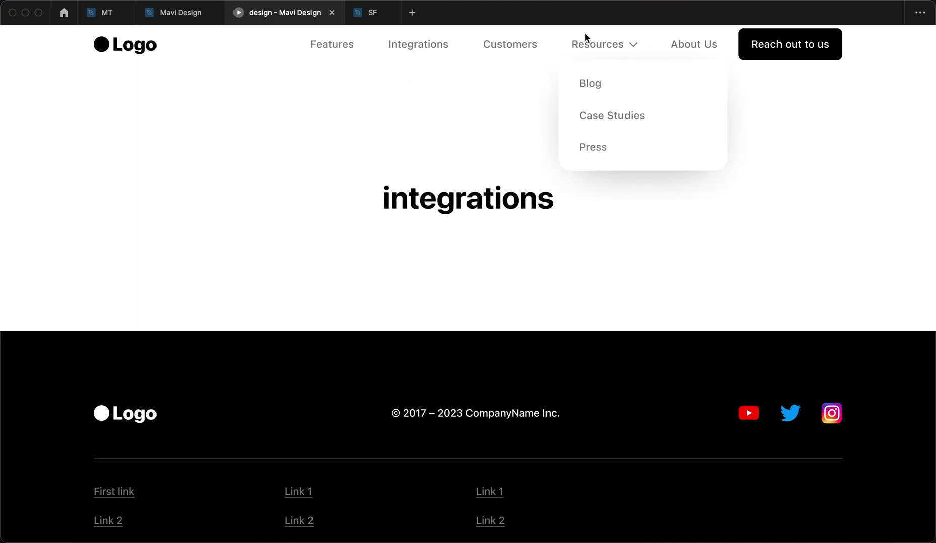
pyautogui.click(601, 84)
pyautogui.click(610, 124)
pyautogui.click(601, 150)
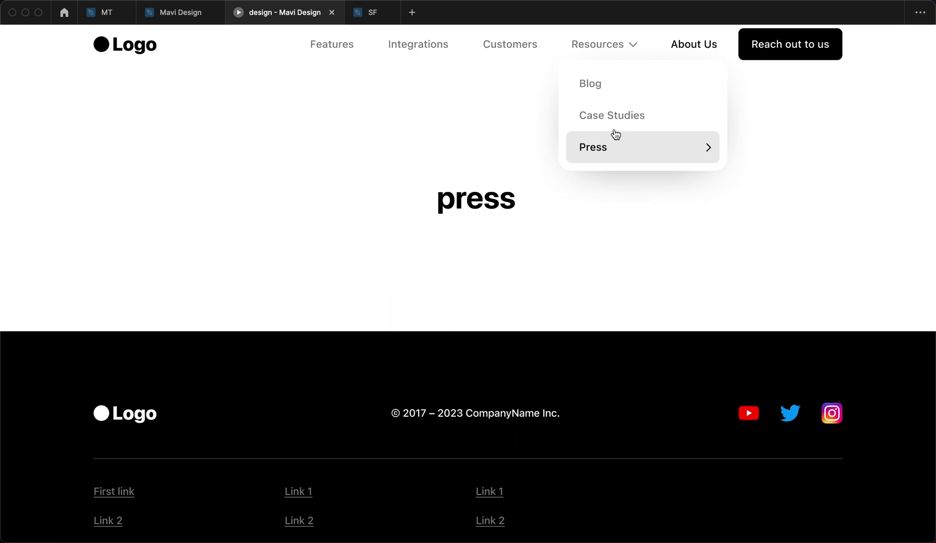
pyautogui.click(140, 46)
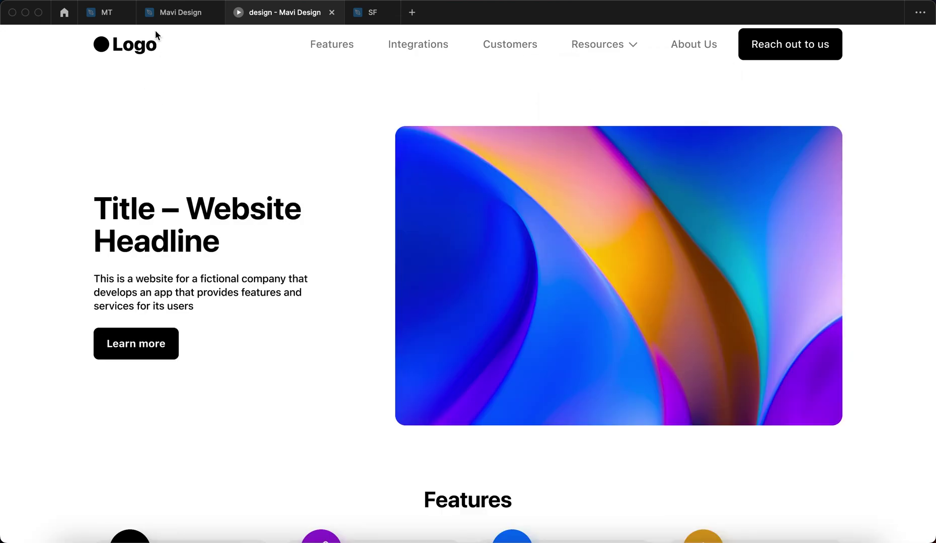
# - Return to the Mavi Design file and try a light grey CACACA fill on the resources dropdown frame
pyautogui.click(176, 13)
pyautogui.scroll(-5, 492, 151)
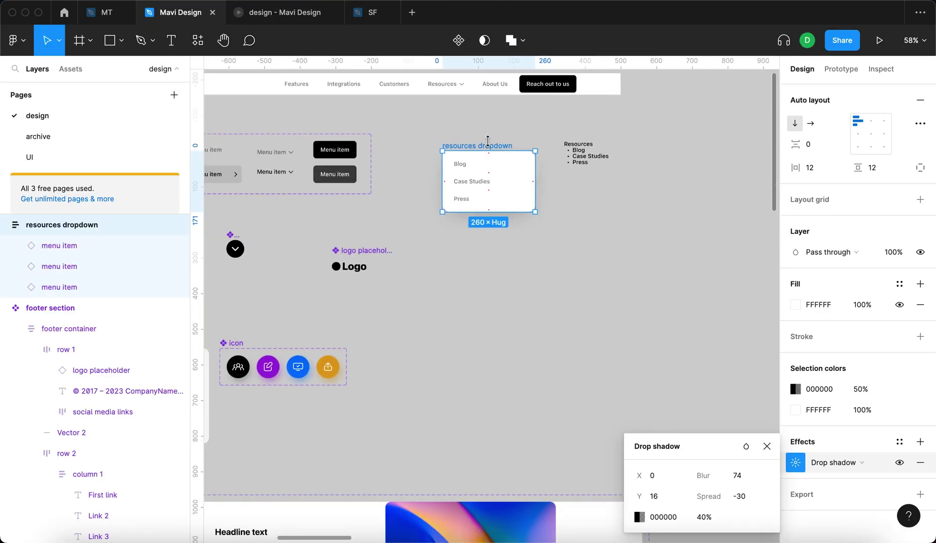
pyautogui.scroll(2, 487, 147)
pyautogui.click(484, 152)
pyautogui.click(548, 201)
pyautogui.click(551, 217)
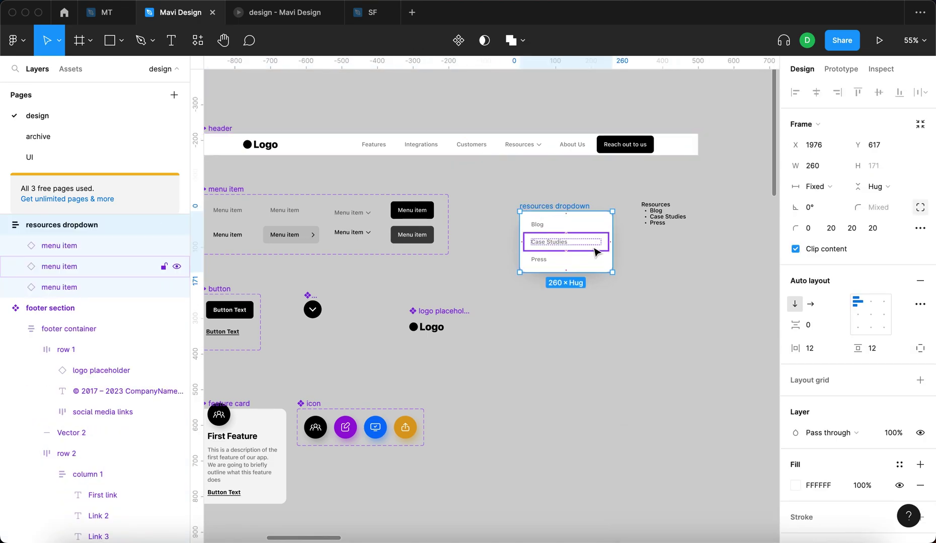
pyautogui.scroll(-3, 797, 408)
pyautogui.click(795, 405)
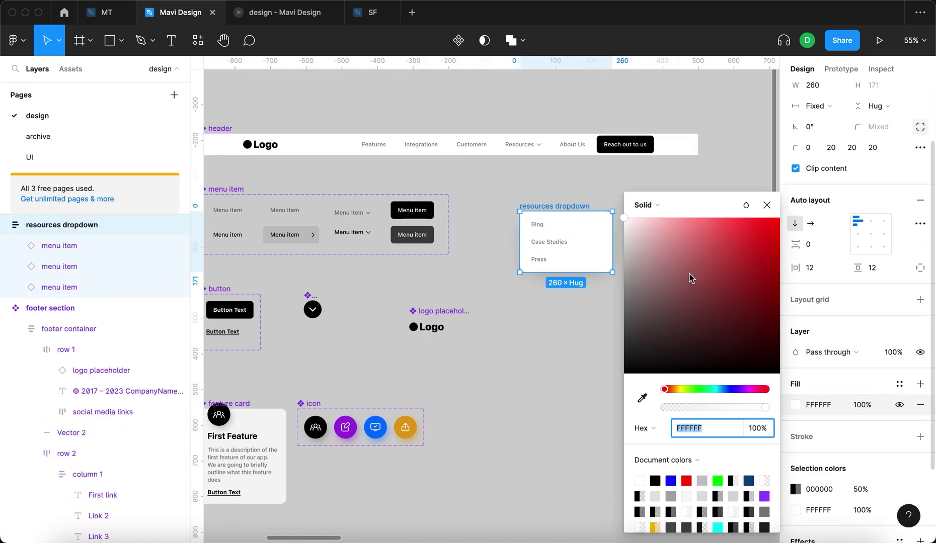
pyautogui.click(623, 251)
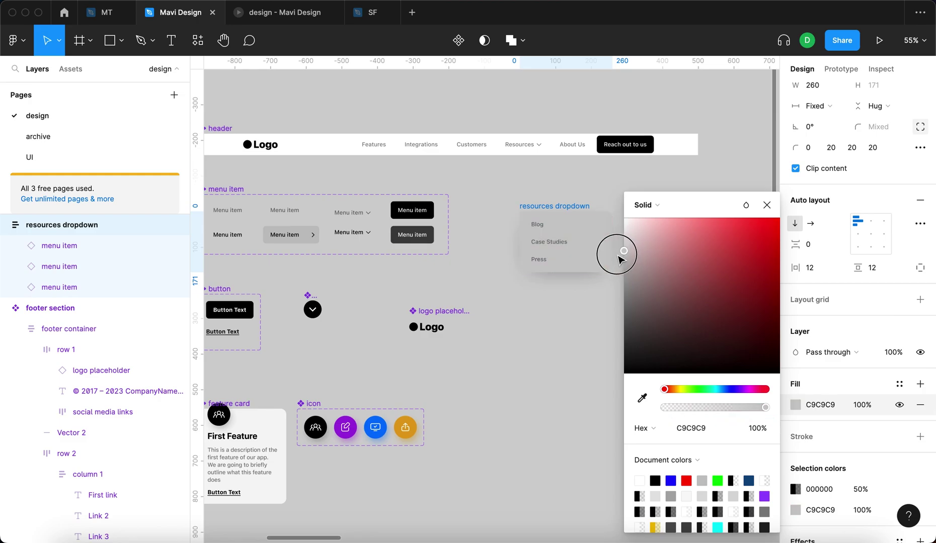
# - Switch to the prototype and test the recoloured Resources dropdown through its Press, Case Studies and Blog links
pyautogui.click(301, 14)
pyautogui.click(194, 14)
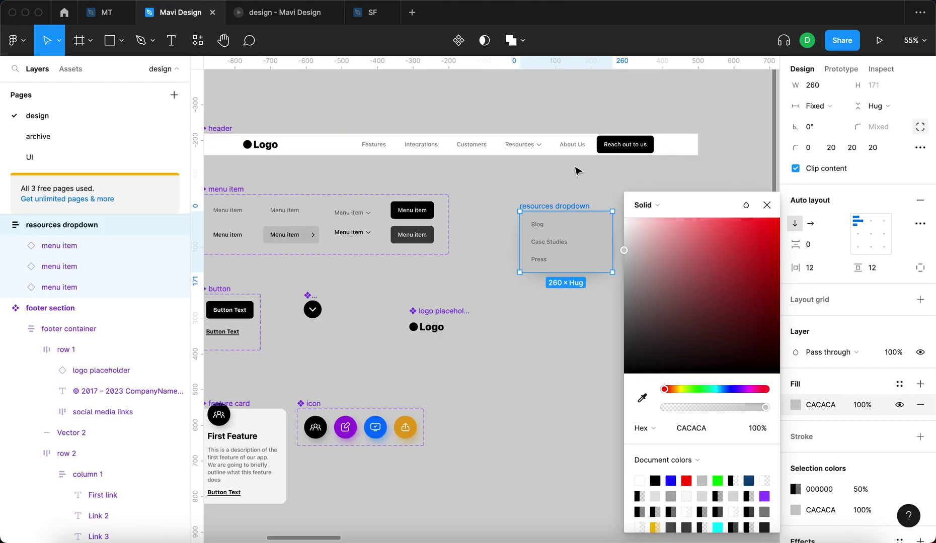
pyautogui.click(269, 18)
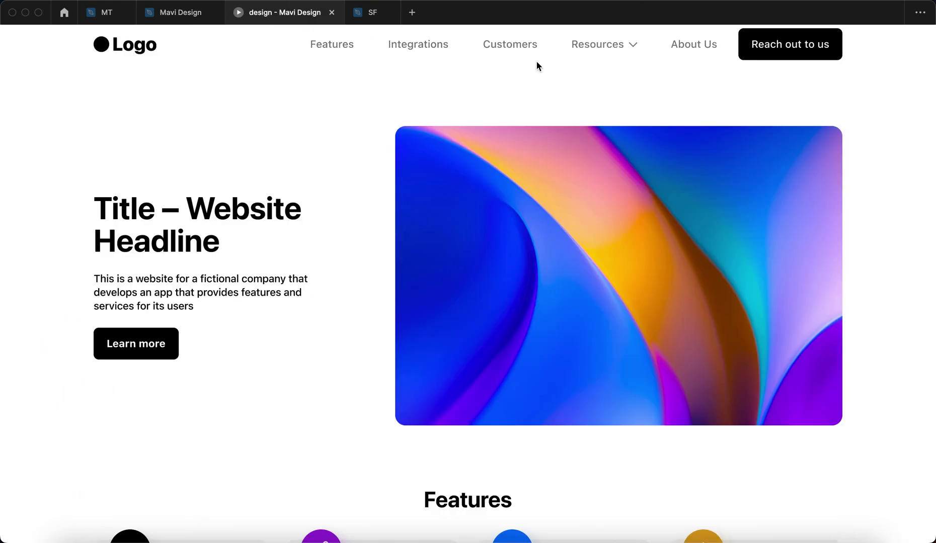
pyautogui.moveTo(615, 43)
pyautogui.click(620, 150)
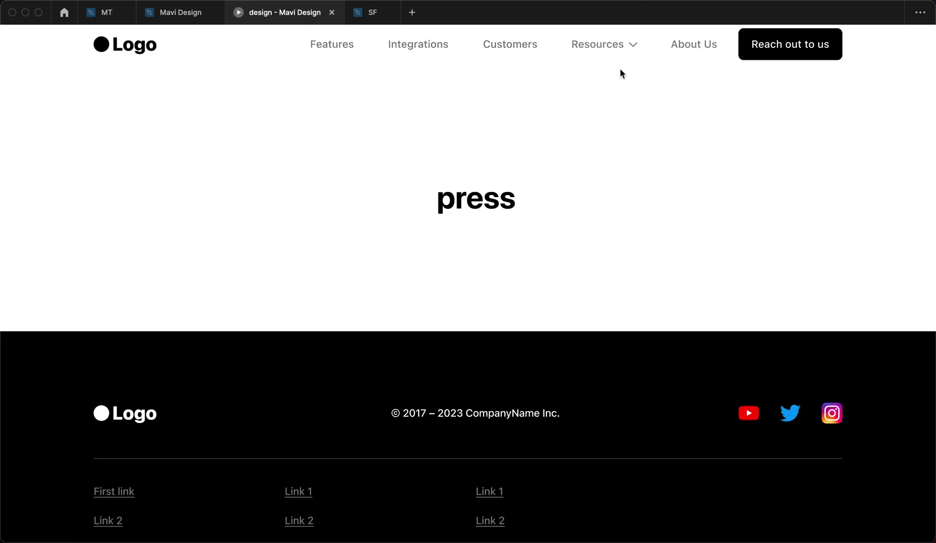
pyautogui.click(623, 114)
pyautogui.click(607, 81)
pyautogui.moveTo(612, 81)
pyautogui.click(613, 116)
# - Check the recoloured dropdown from the About Us and contact pages, then return to the homepage by way of Features
pyautogui.click(701, 53)
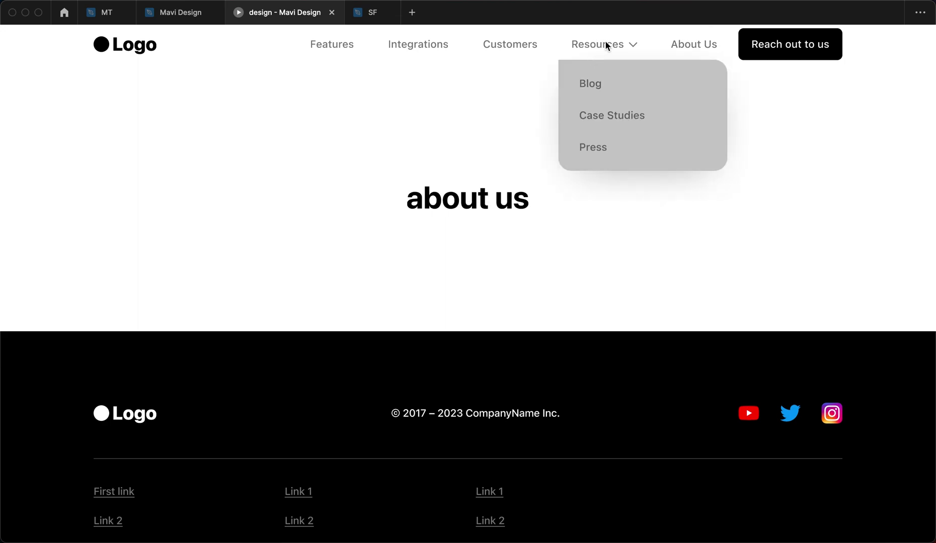
pyautogui.click(792, 52)
pyautogui.moveTo(594, 45)
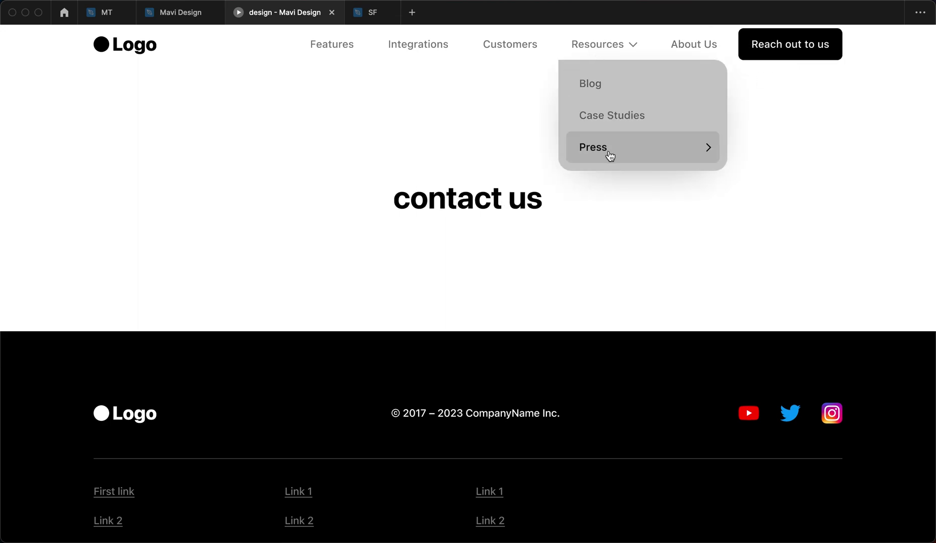
pyautogui.click(330, 47)
pyautogui.click(113, 46)
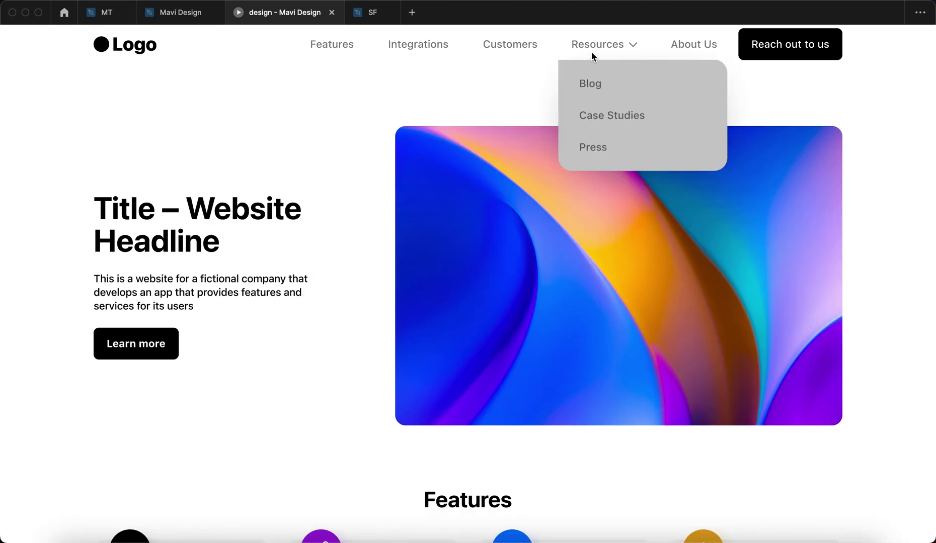
# - Return to the Mavi Design file, restore the resources dropdown's fill to white FFFFFF and deselect the frame
pyautogui.click(176, 12)
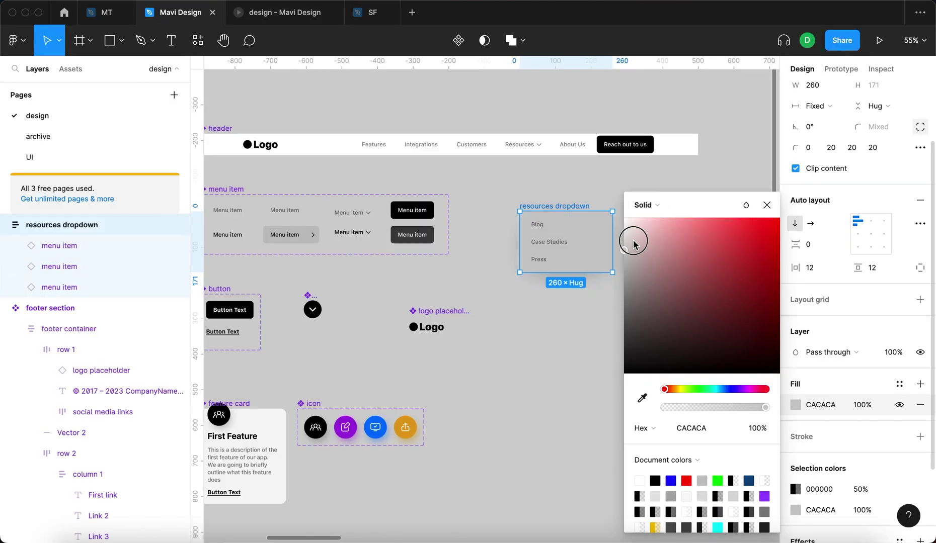
pyautogui.moveTo(624, 250); pyautogui.dragTo(604, 211)
pyautogui.click(766, 205)
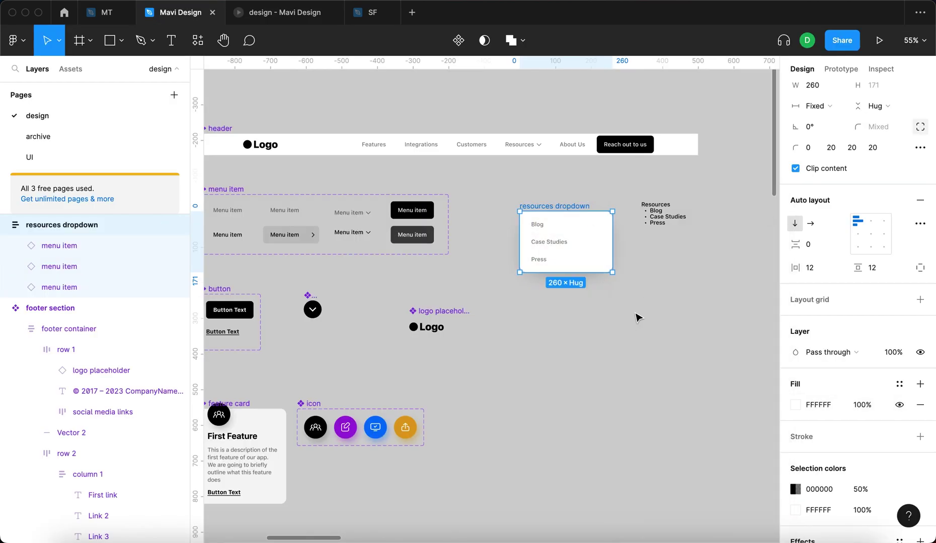
pyautogui.press('Escape')
pyautogui.scroll(-5, 523, 200)
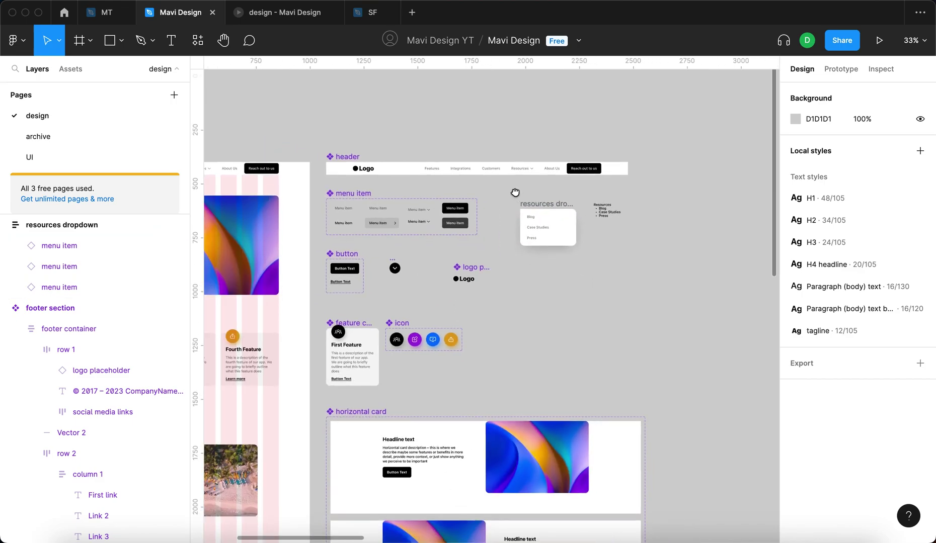
pyautogui.hscroll(-2, 578, 246)
pyautogui.scroll(-1, 578, 247)
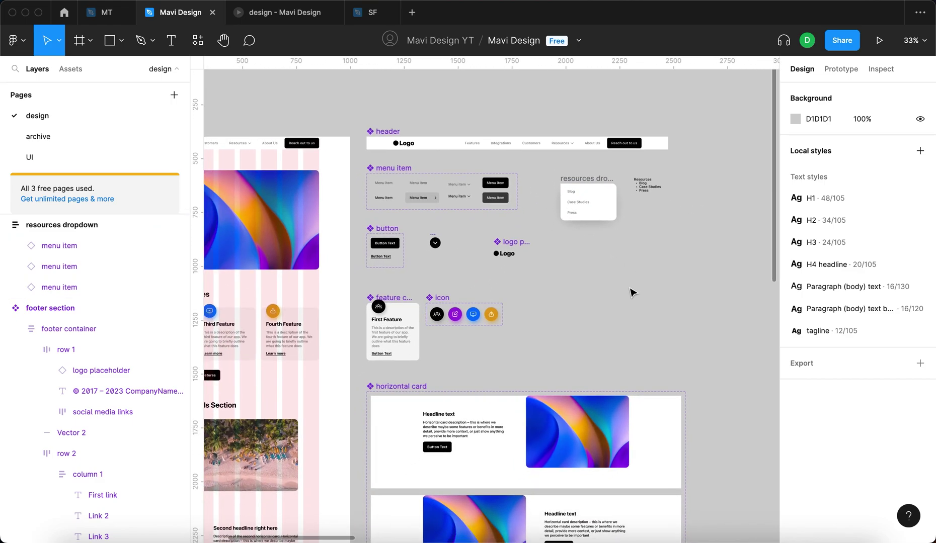